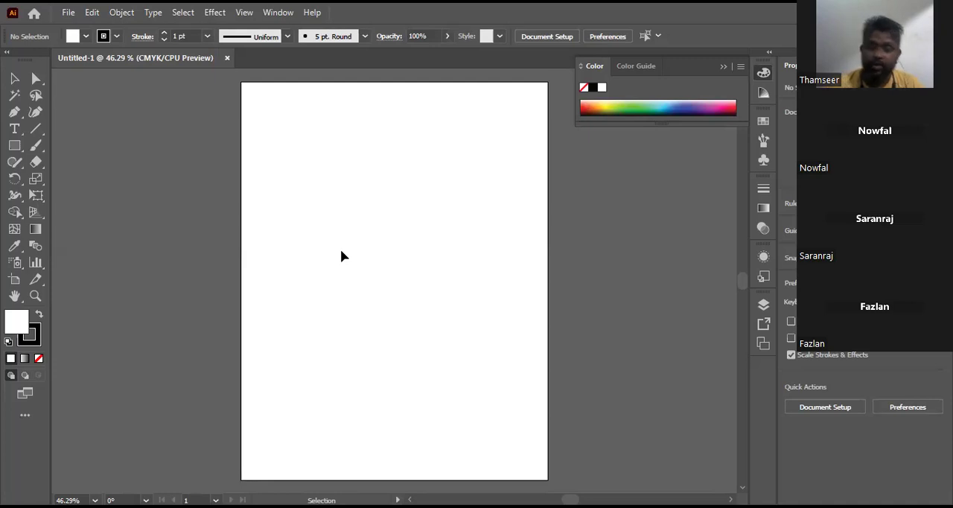
Step: Draw a rectangle in the upper half of the artboard and give it a 14 pt stroke
click(14, 145)
drag(287, 152, 463, 272)
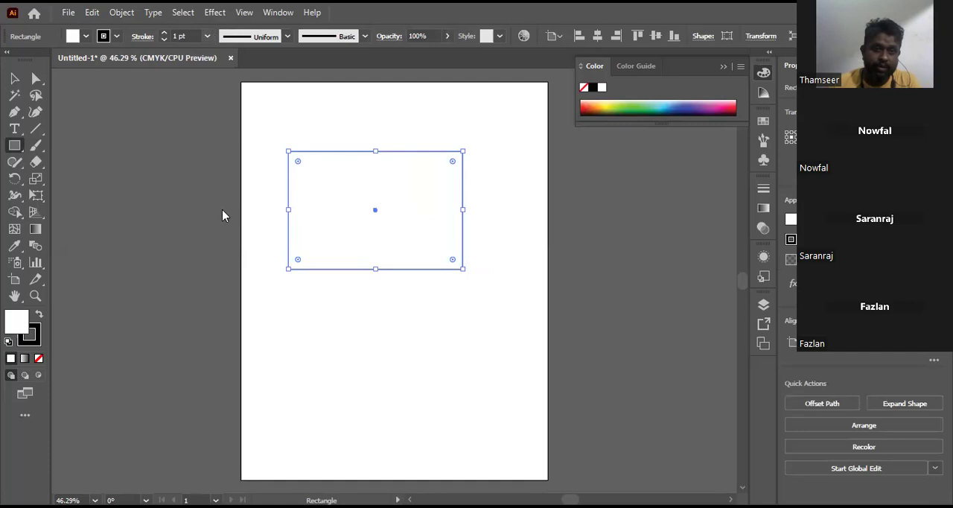
click(207, 36)
click(221, 266)
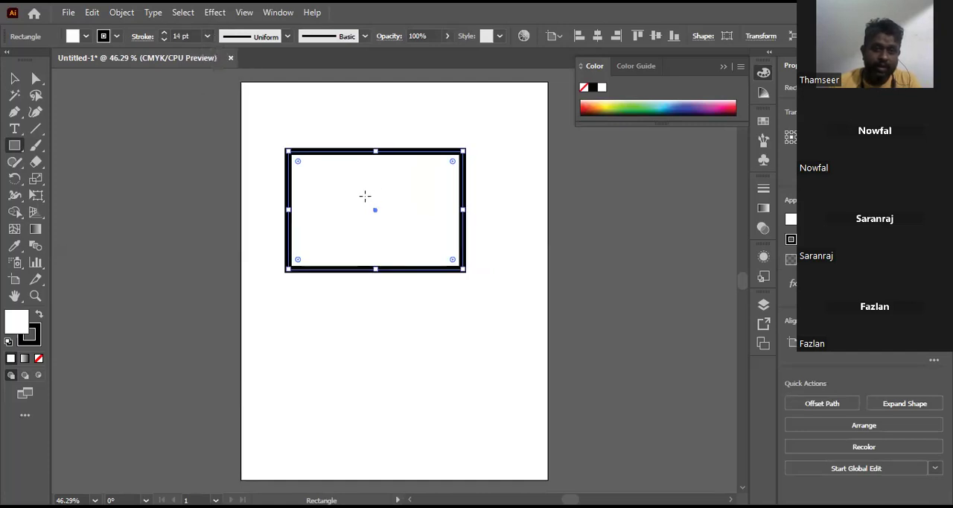
key(v)
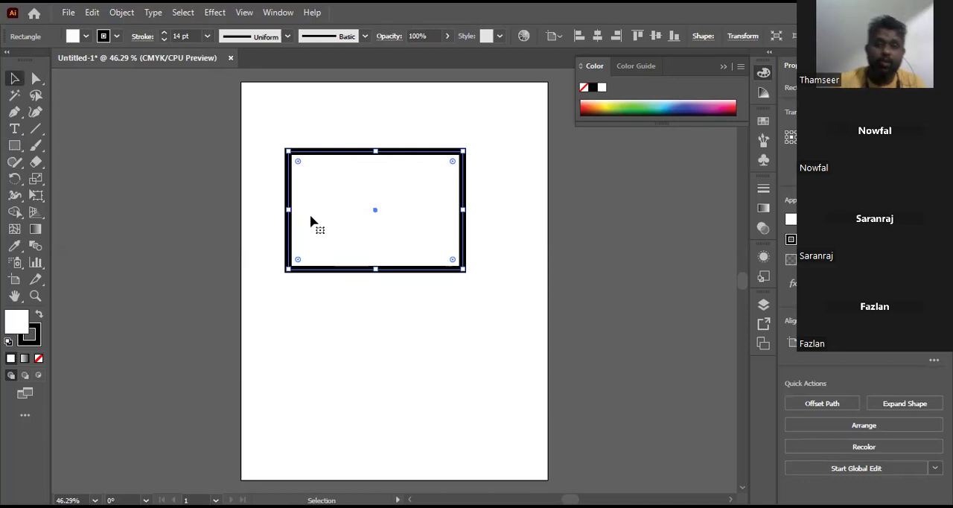
Step: Try solid fill swatches on the rectangle: green, light green and mid gray
click(83, 36)
click(68, 61)
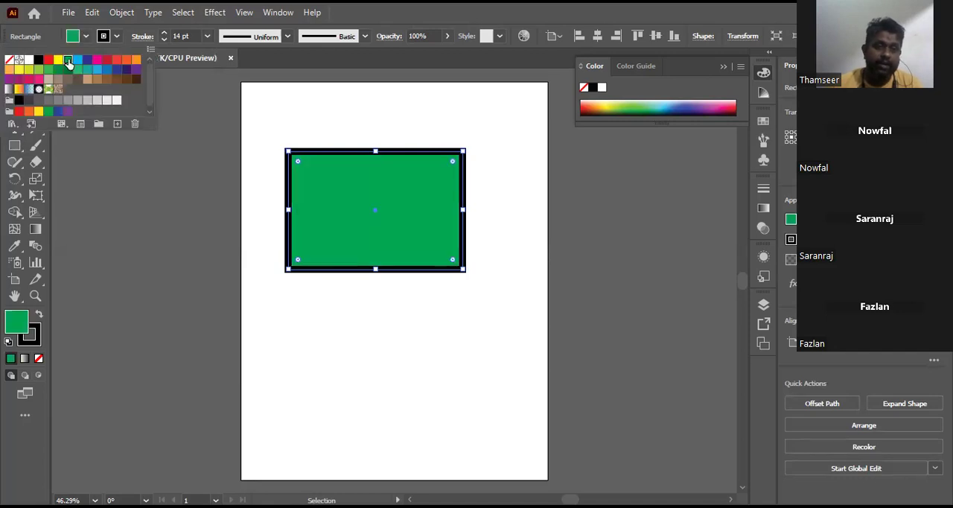
click(116, 36)
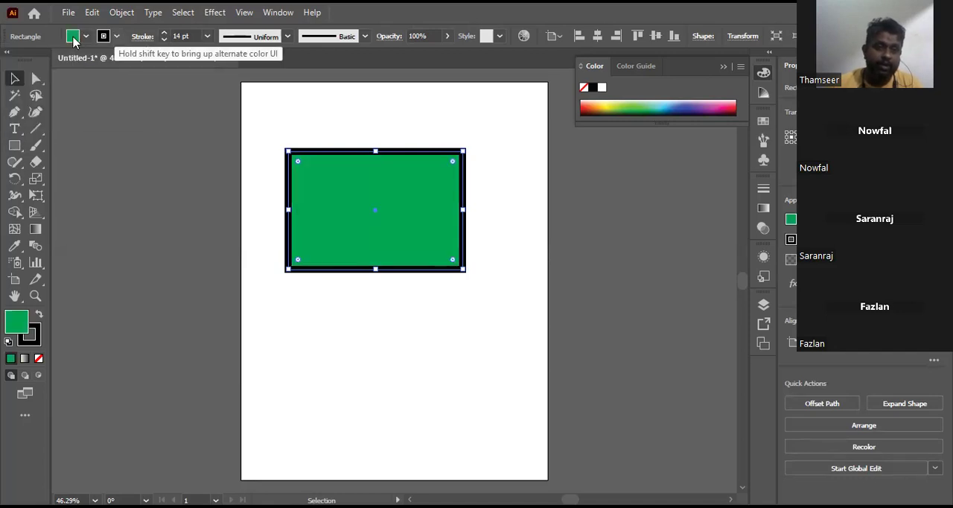
click(86, 37)
click(38, 71)
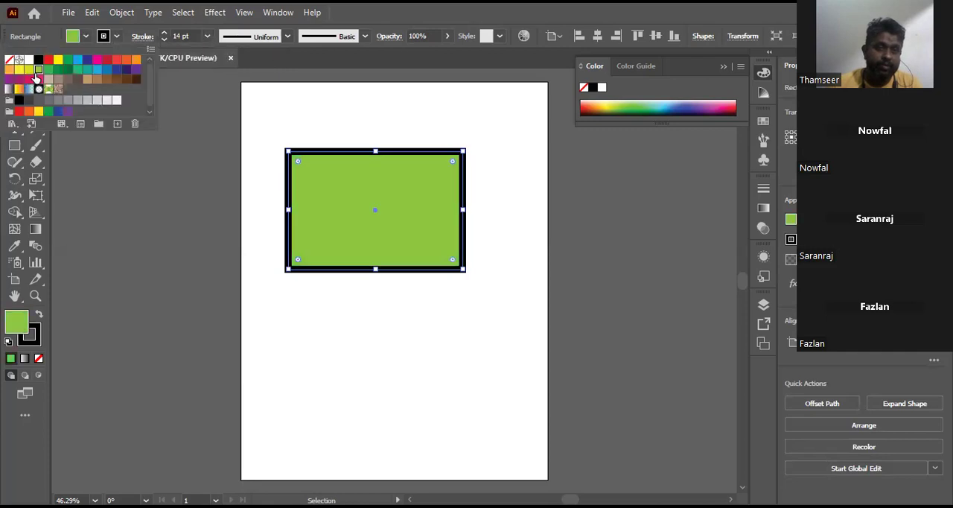
click(66, 99)
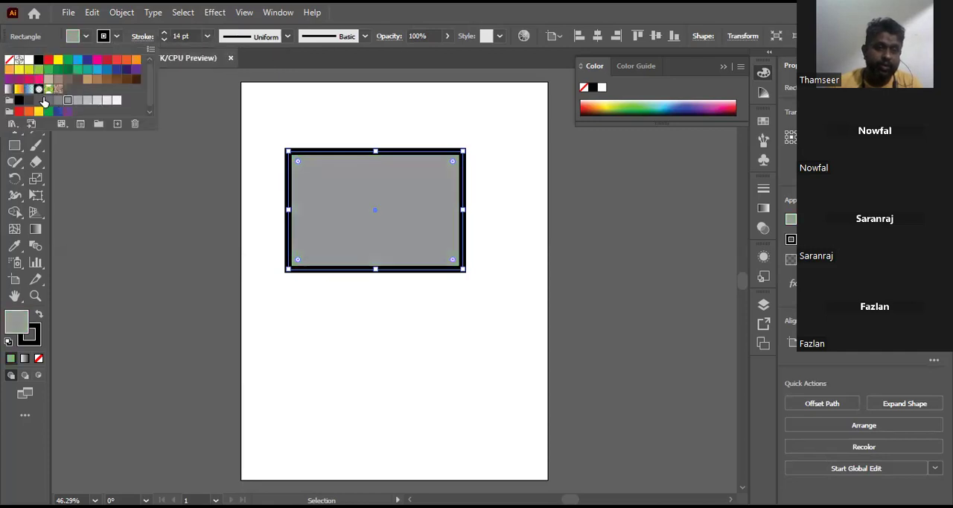
Step: Try the Fading Sky gradient, the black-and-white radial gradient and the Foliage pattern as the rectangle's fill
click(31, 89)
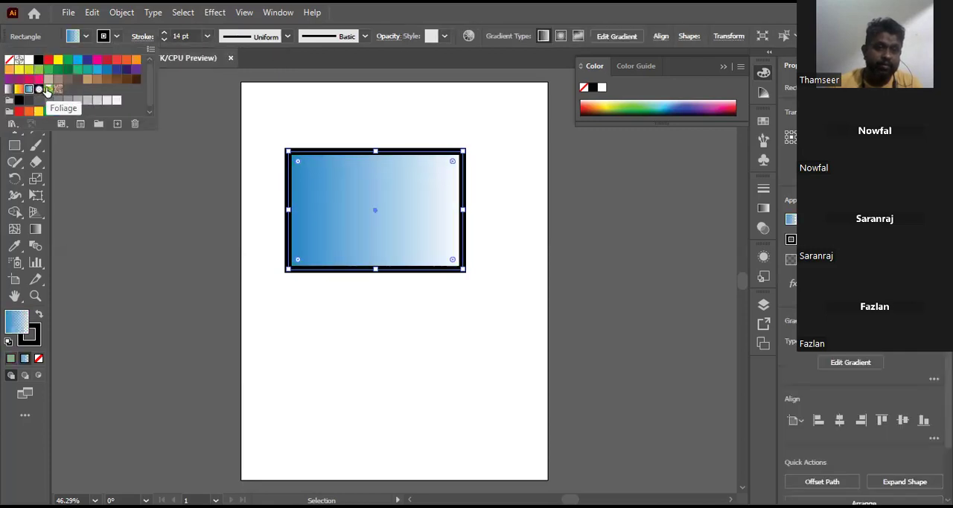
click(40, 88)
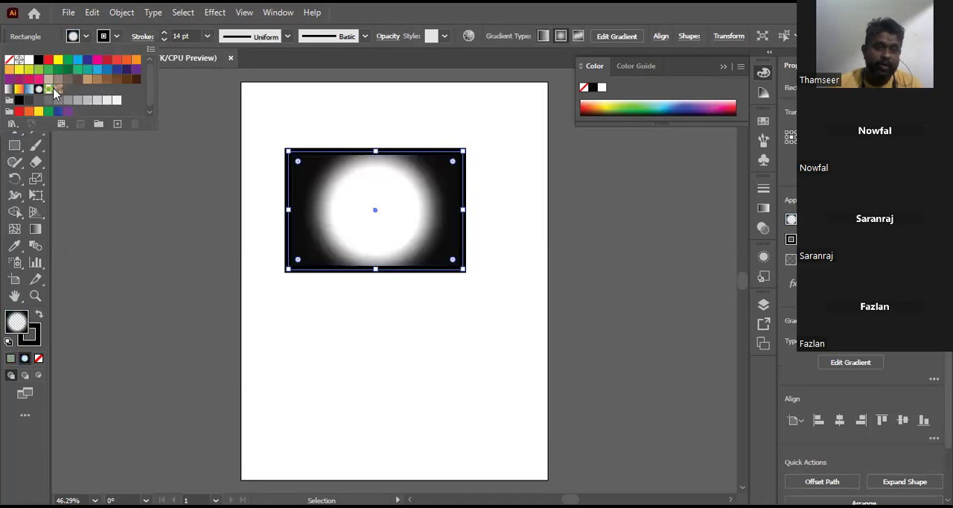
click(49, 89)
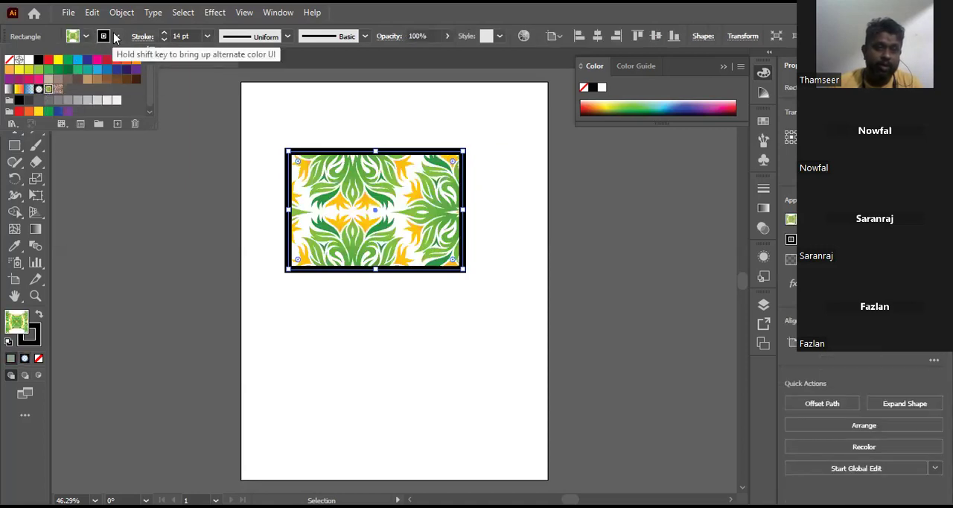
Step: Try green, light blue, gradient, Foliage and brown pattern swatches on the rectangle's stroke
click(116, 37)
click(58, 69)
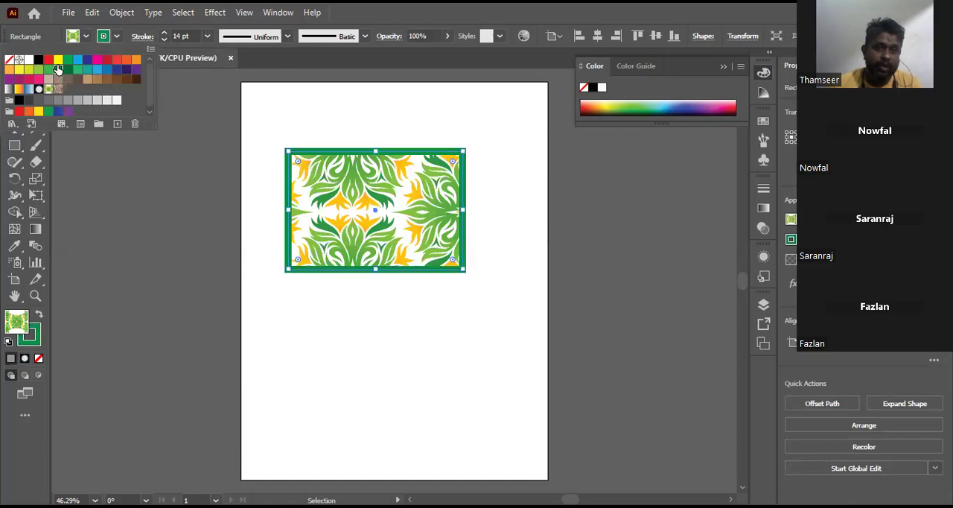
click(78, 60)
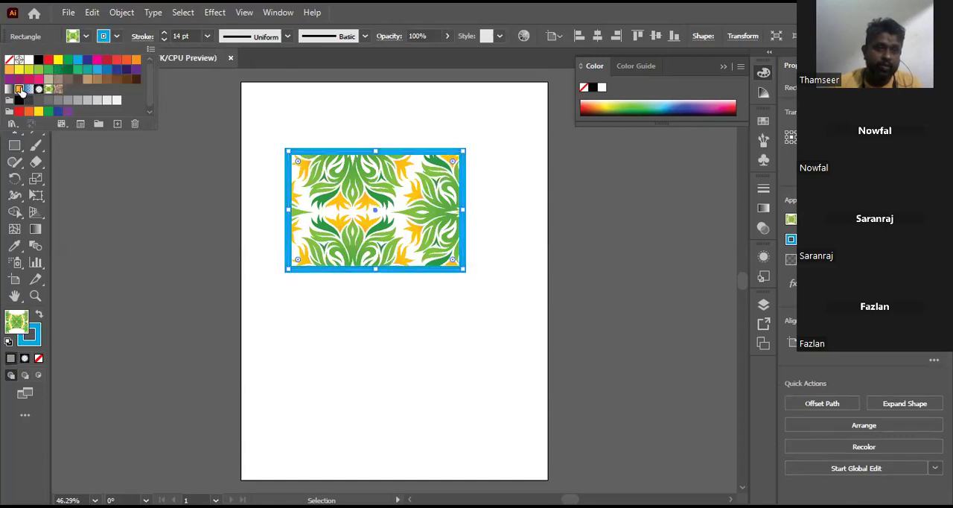
click(18, 89)
click(8, 89)
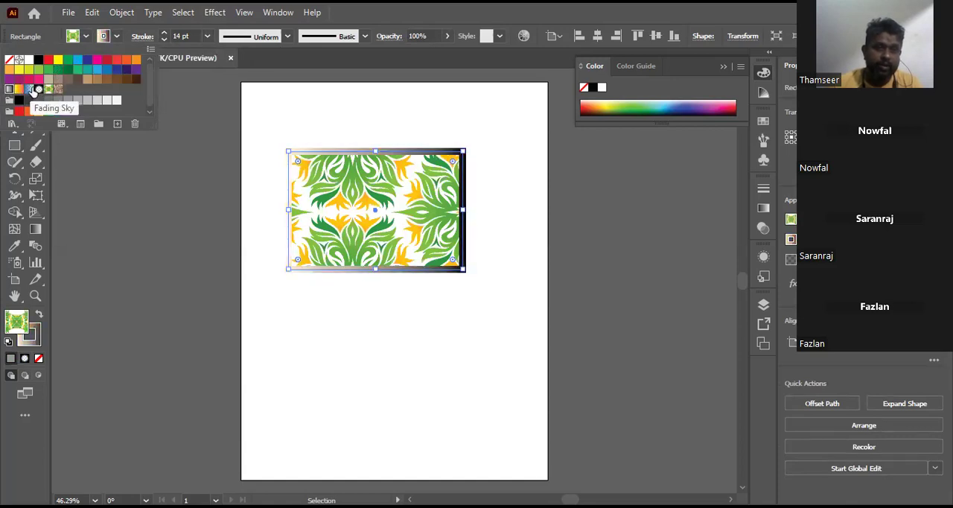
click(39, 90)
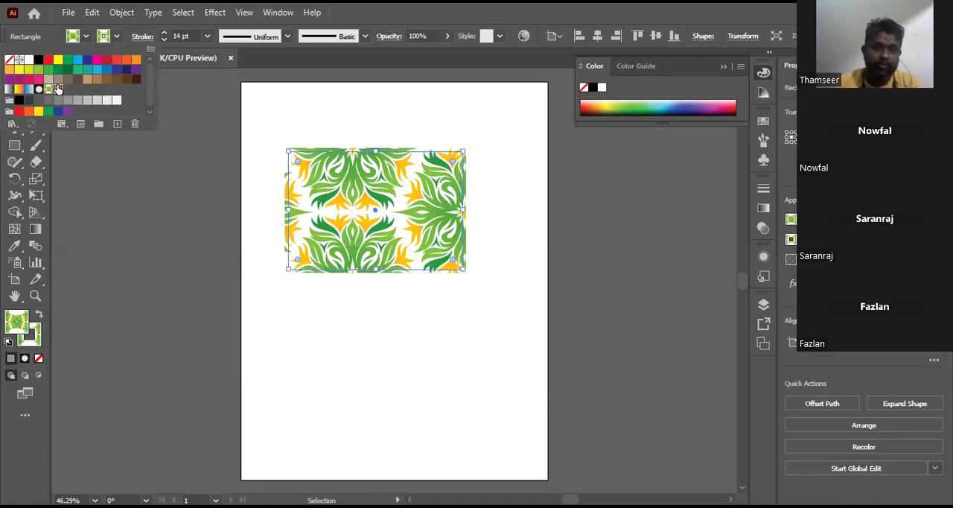
click(58, 89)
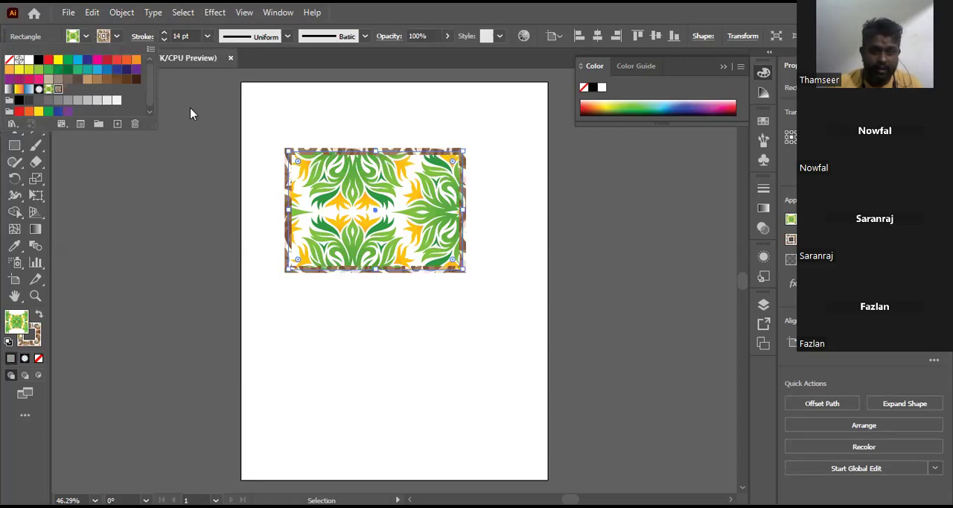
Step: Remove the rectangle's stroke and pattern fill, and fill it with solid green
click(12, 59)
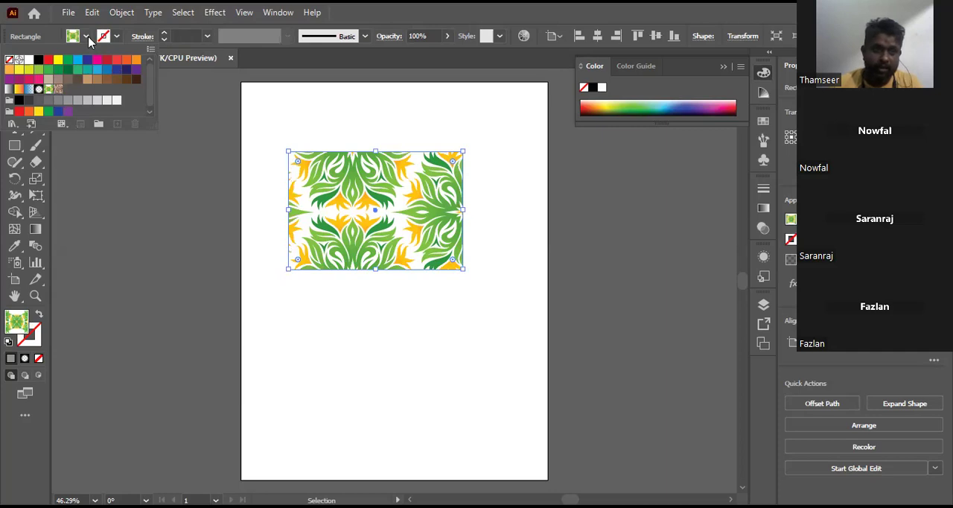
click(10, 59)
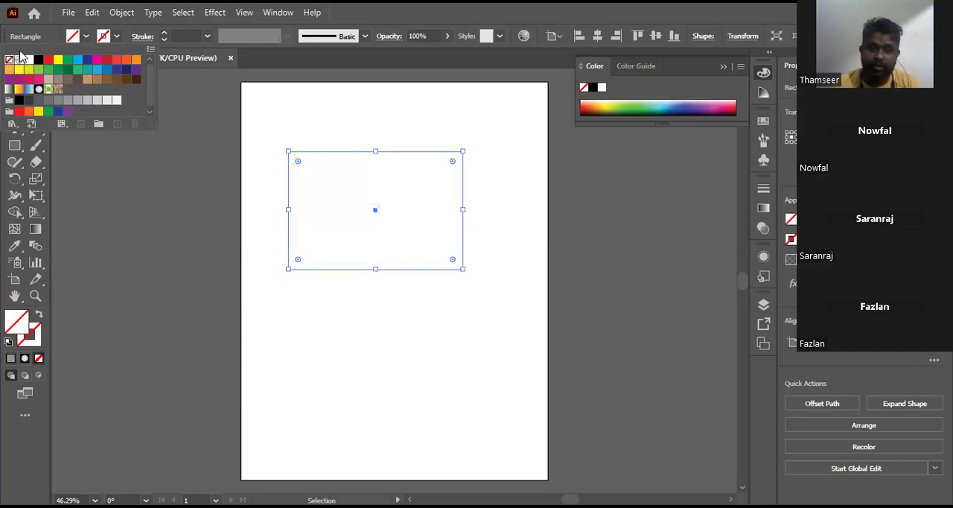
click(68, 60)
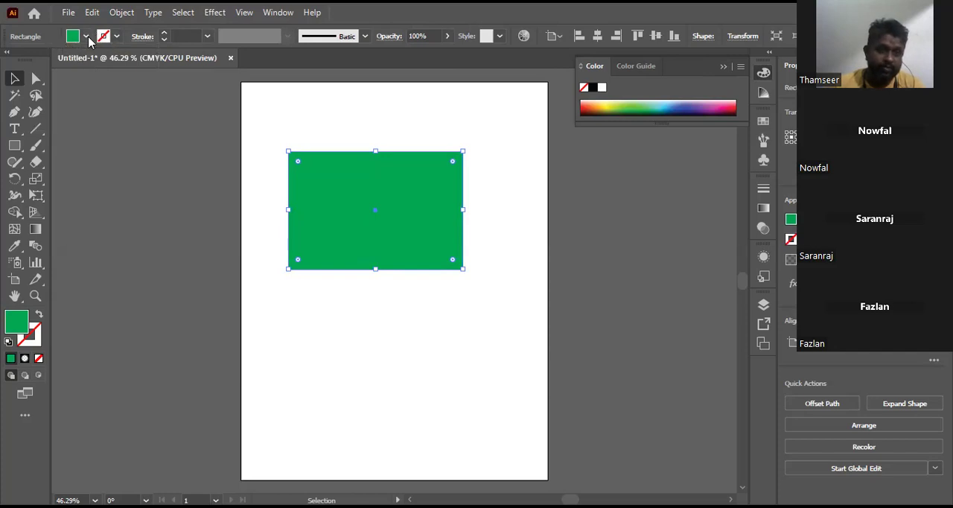
Step: Open the Bright swatch library from Color Properties, place it beside the rectangle and enlarge it to show all its color groups
click(87, 36)
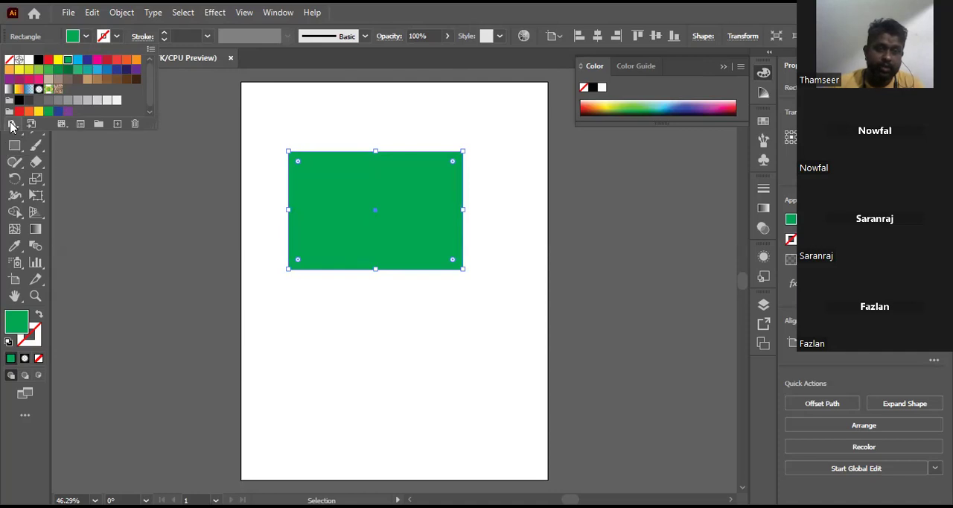
click(10, 125)
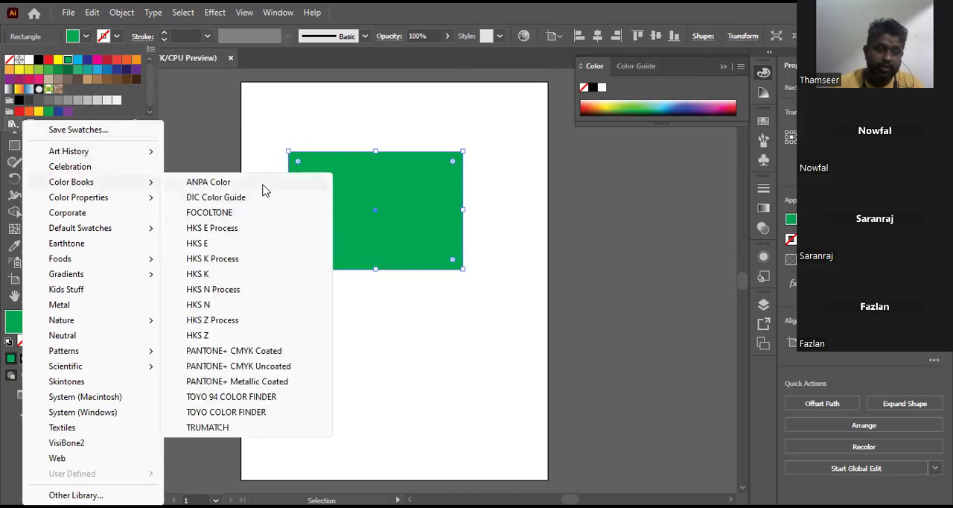
mouse_move(123, 203)
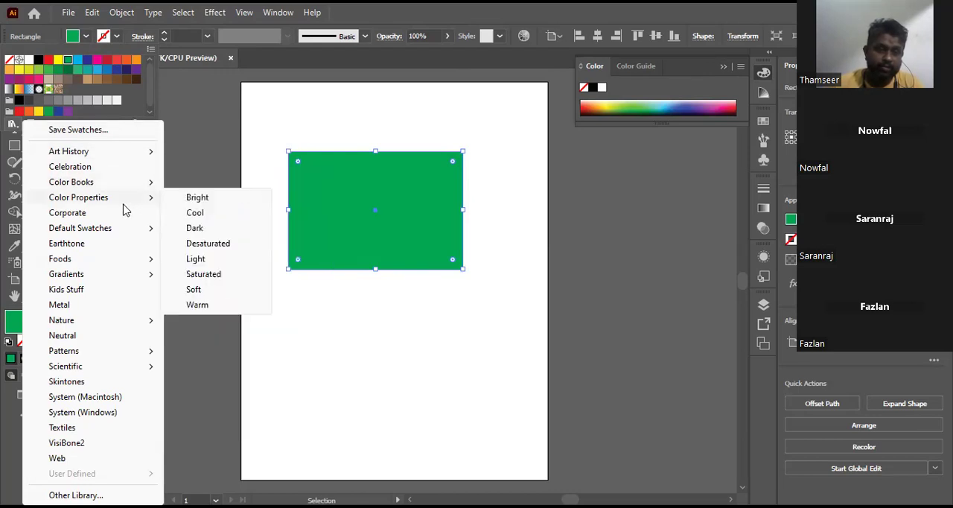
click(193, 197)
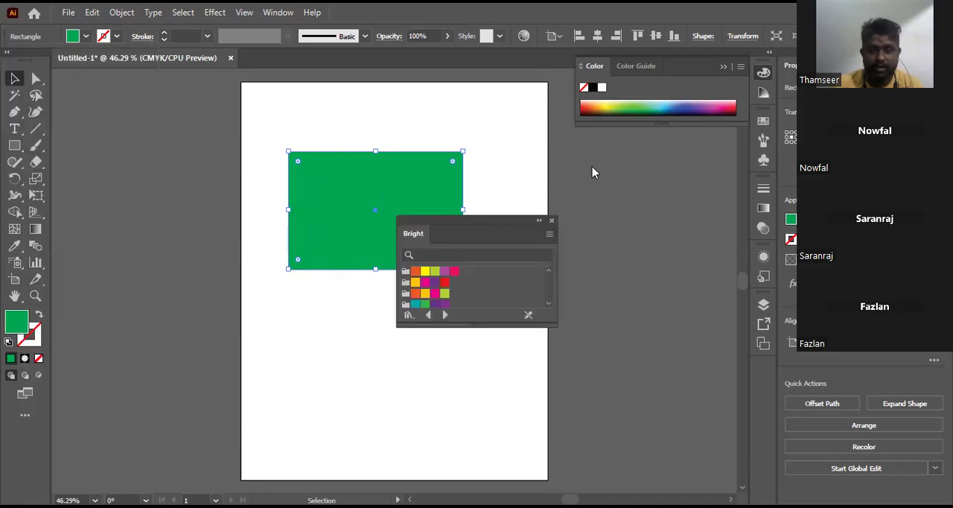
drag(481, 219, 590, 150)
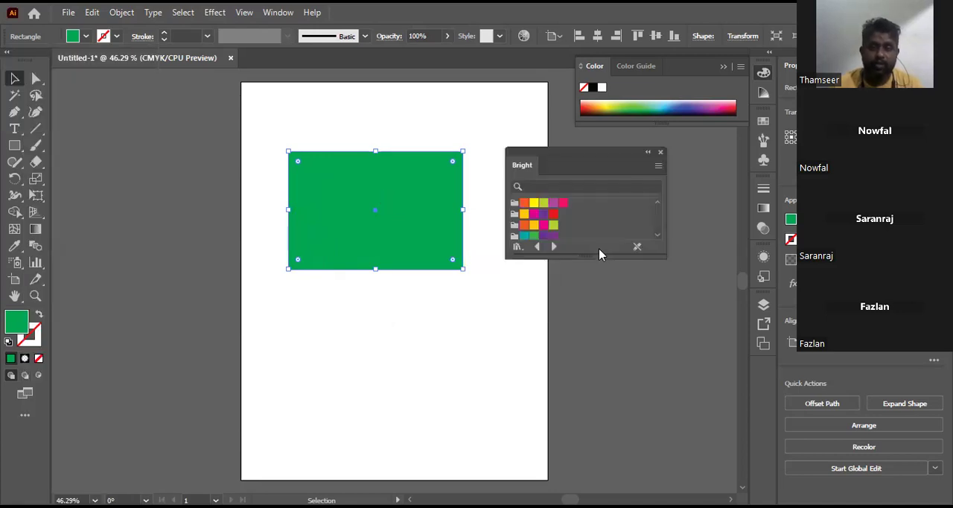
drag(591, 255, 611, 378)
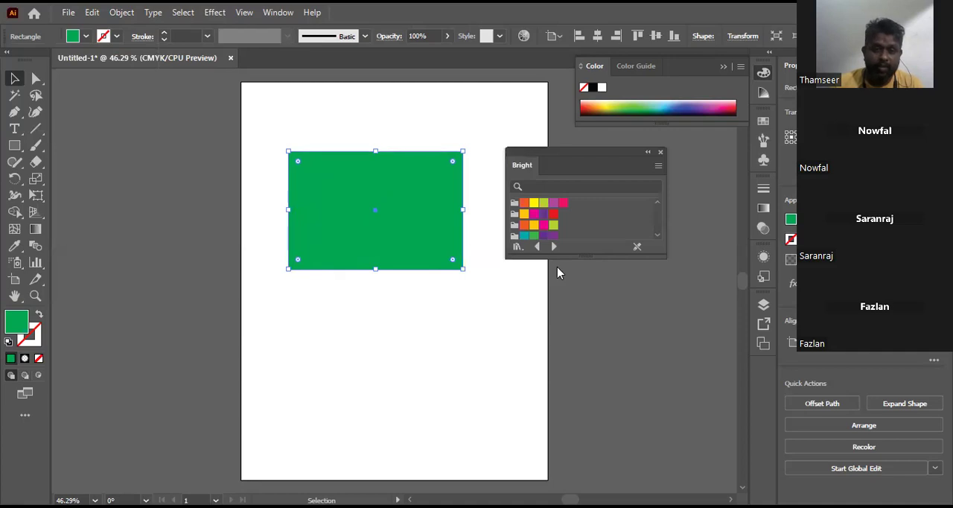
Step: Try various Bright library swatches as the rectangle's fill, ending with yellow
click(525, 203)
click(534, 203)
click(544, 202)
click(524, 246)
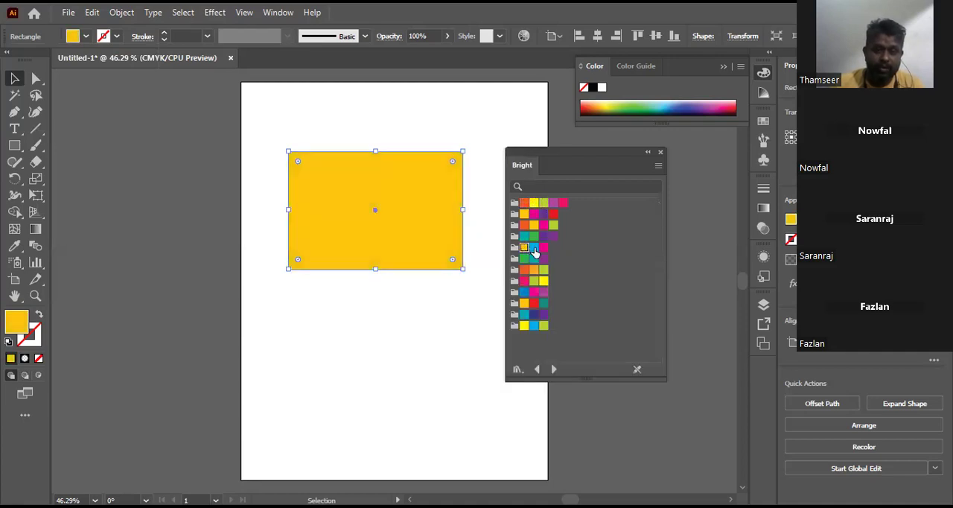
click(534, 247)
click(544, 247)
click(524, 269)
click(534, 269)
click(544, 270)
click(524, 280)
click(544, 281)
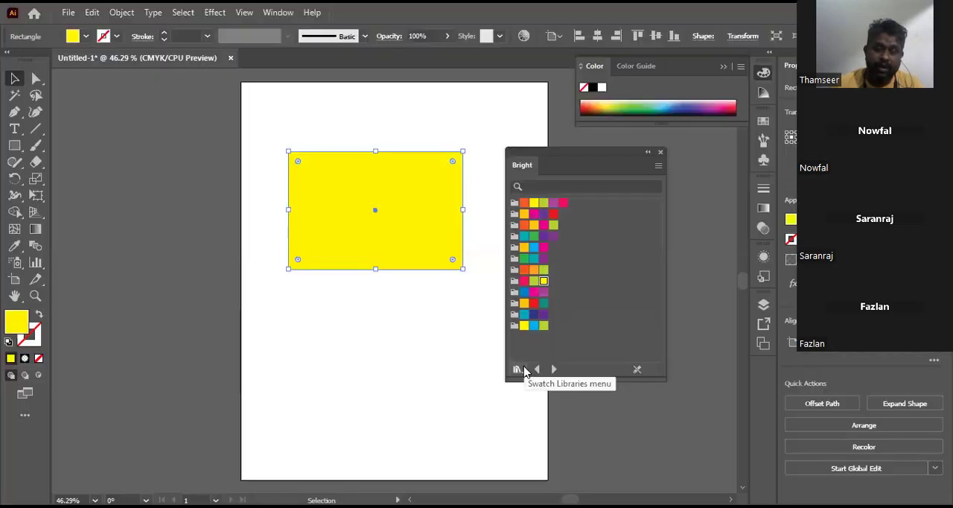
Step: Load the Brights gradient library and try red, dark blue, purple and magenta gradients as the rectangle's fill
click(521, 369)
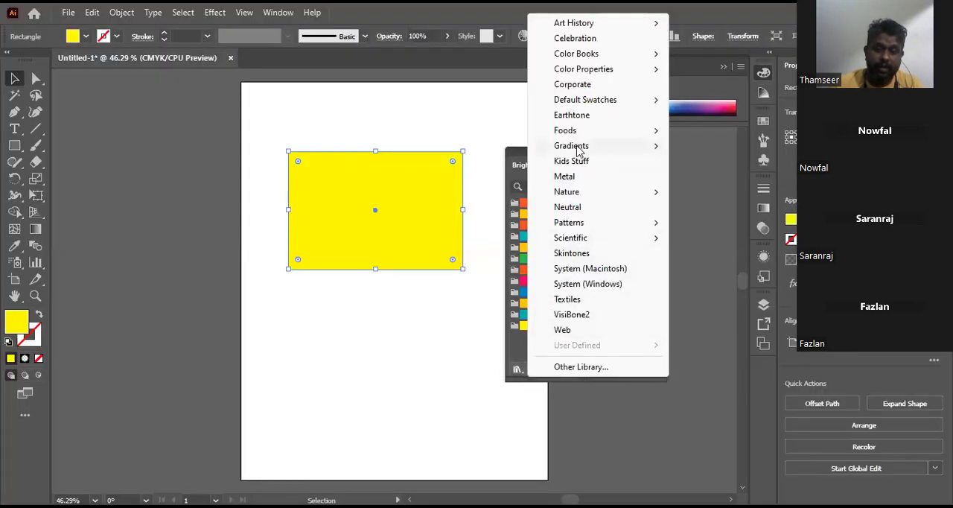
click(694, 152)
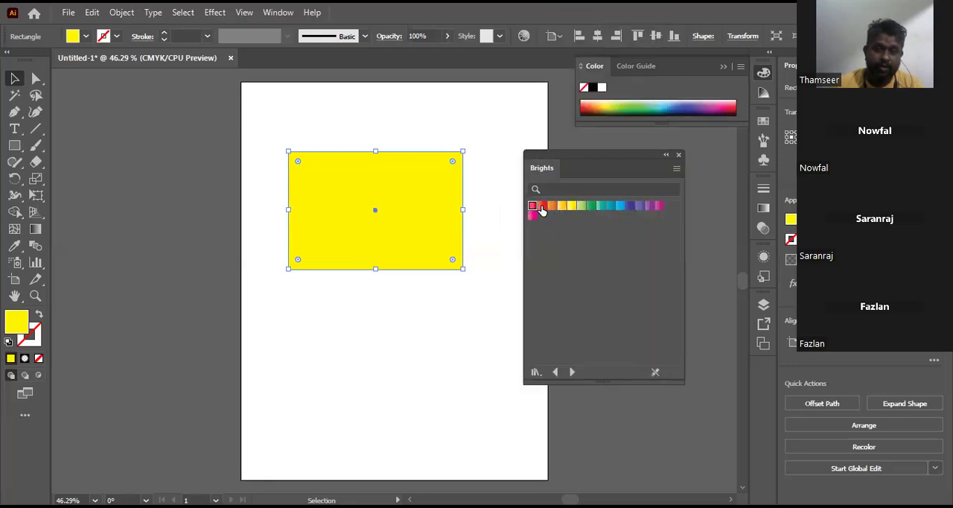
click(541, 207)
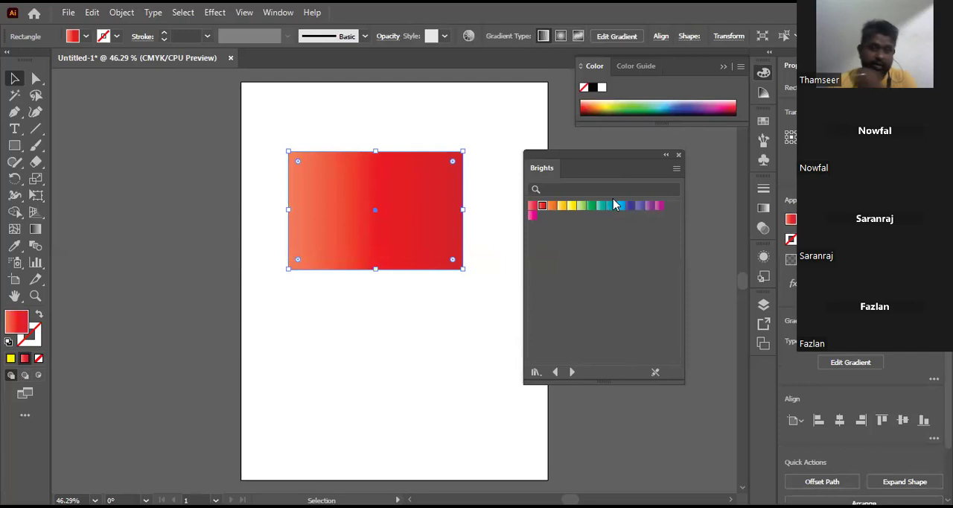
click(630, 207)
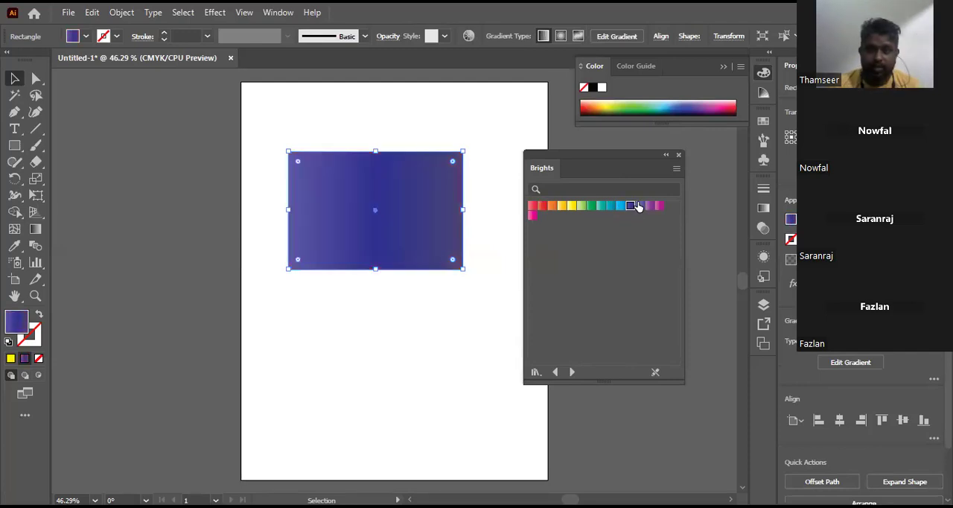
click(642, 207)
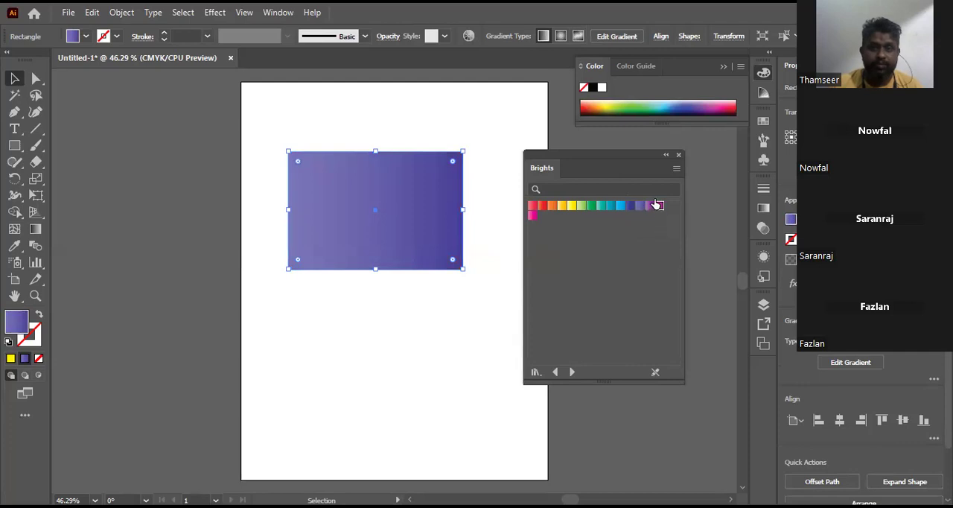
click(658, 206)
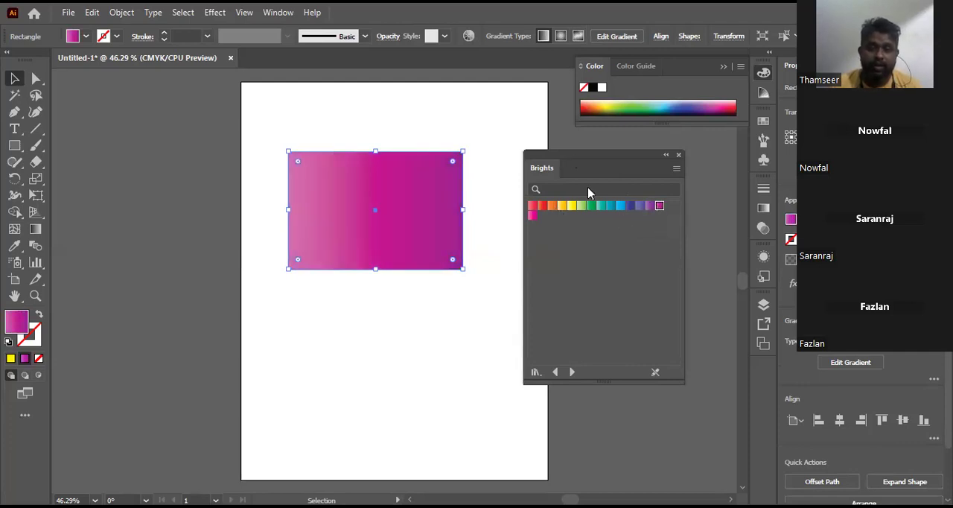
Step: Switch to the Color Combinations gradient library, fill the rectangle with an orange gradient, and move the library away from the artwork
drag(576, 169, 588, 188)
click(584, 390)
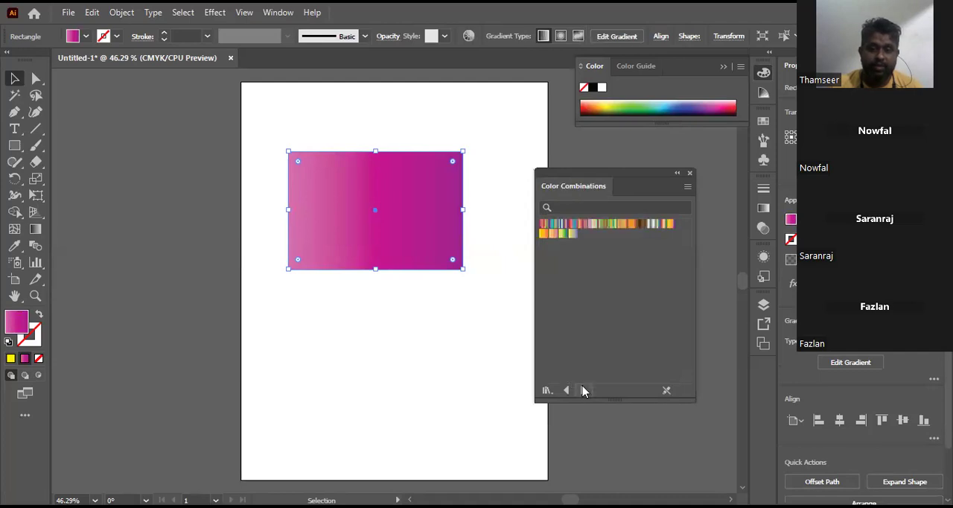
click(632, 226)
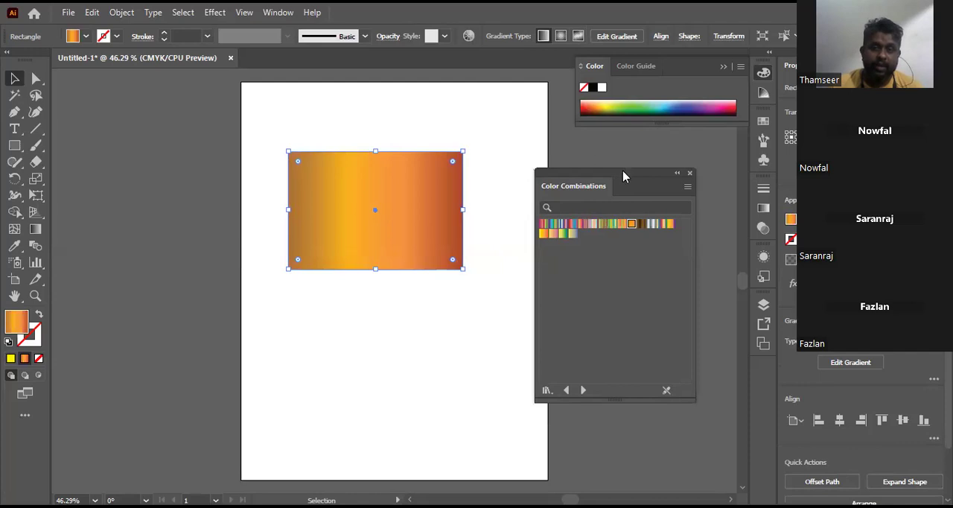
drag(567, 170, 579, 181)
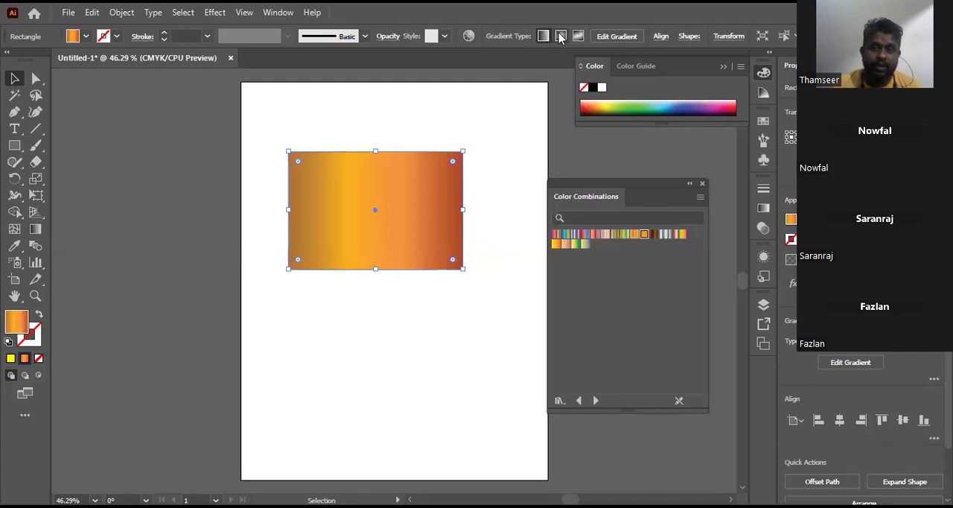
Step: Switch the rectangle's gradient type to radial, back to linear and to radial again
click(560, 36)
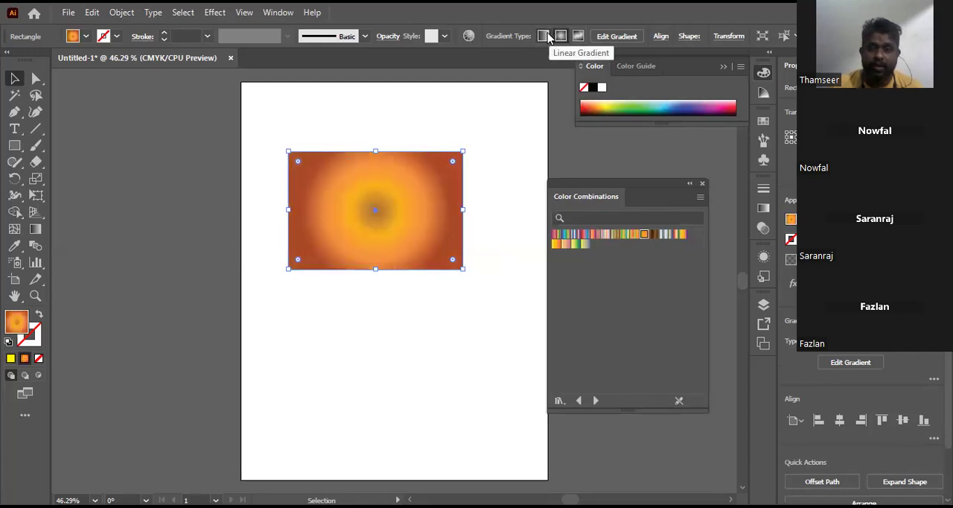
click(544, 36)
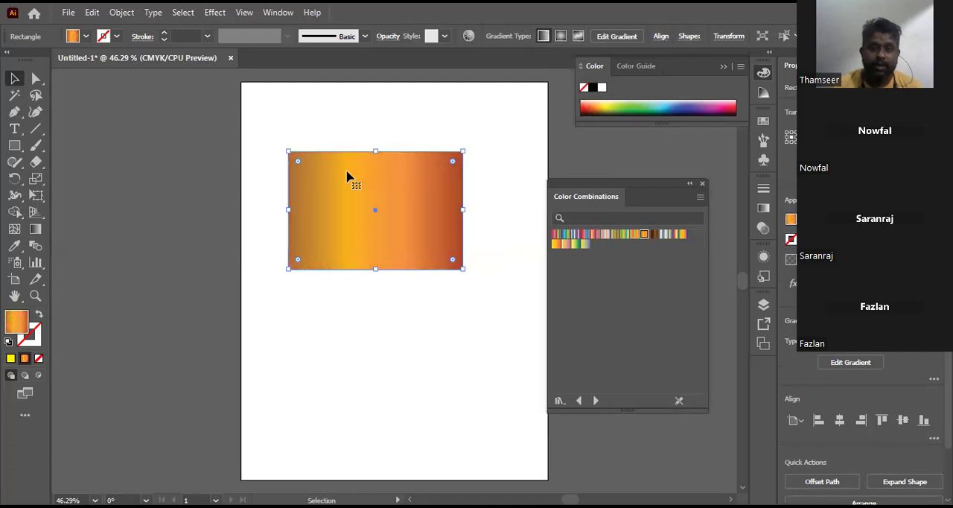
click(560, 36)
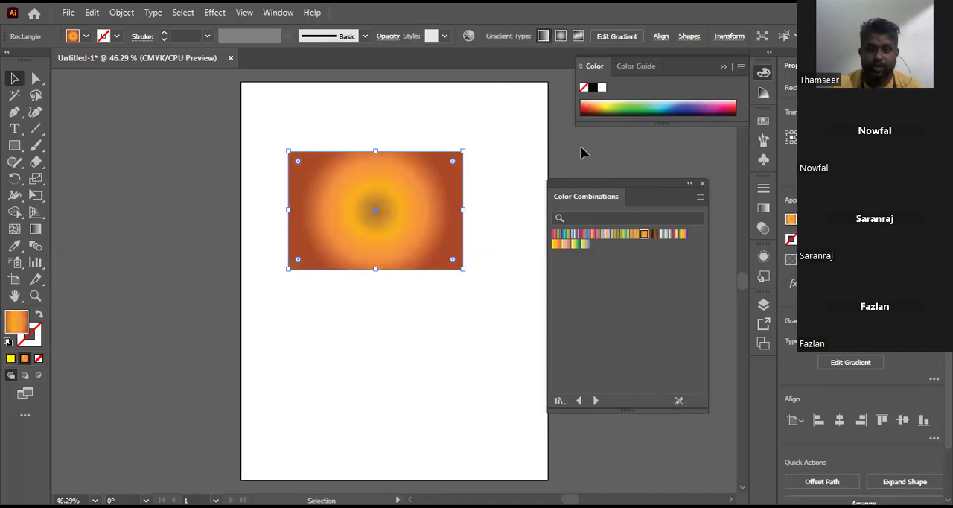
Step: Try the Magenta, Yellow gradient from the Color Combinations library, ending with the yellow-orange-red gradient as the rectangle's fill
click(557, 245)
click(565, 246)
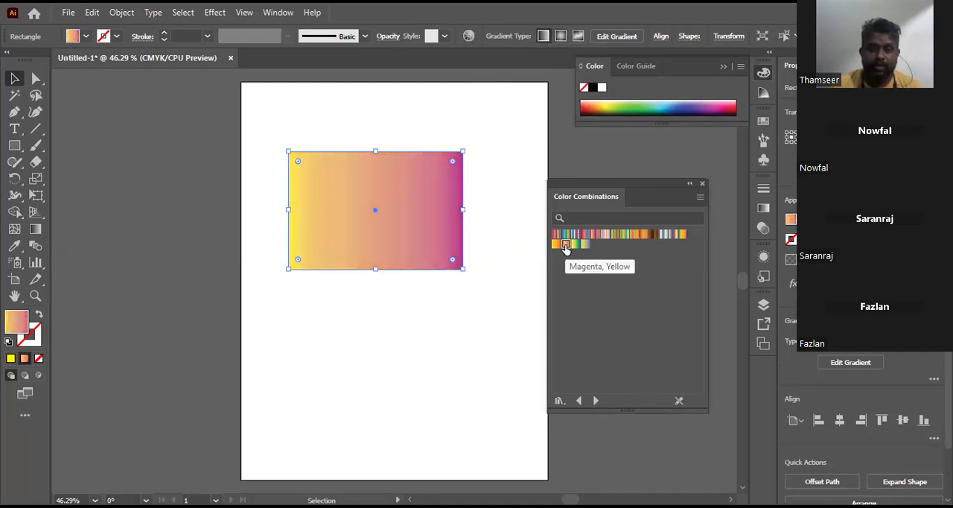
click(556, 244)
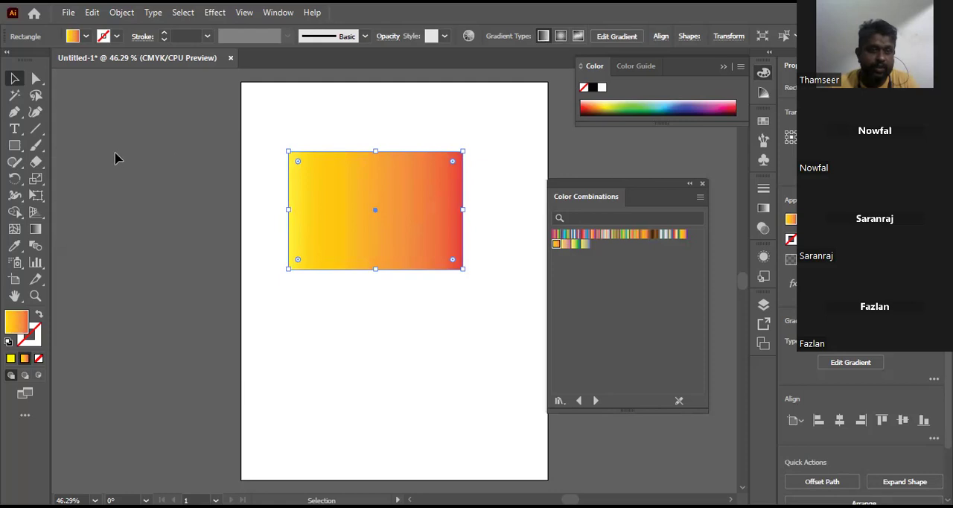
Step: Activate the Gradient tool and recolor the second stop of the rectangle's gradient to near-black 020100
click(39, 233)
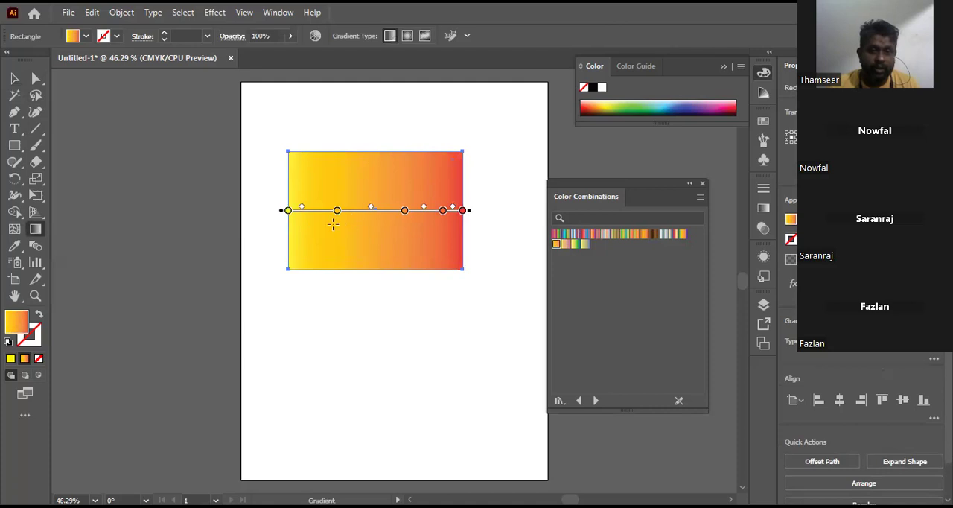
click(337, 211)
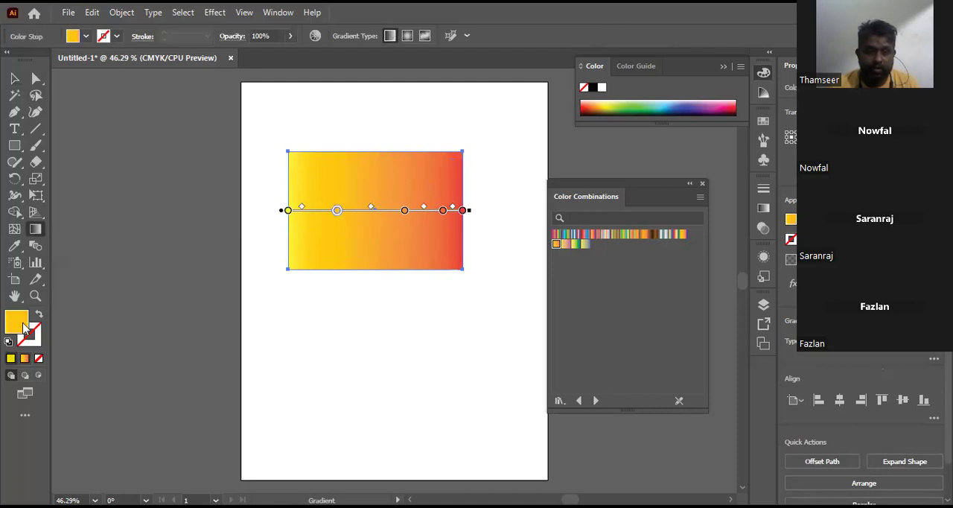
click(650, 334)
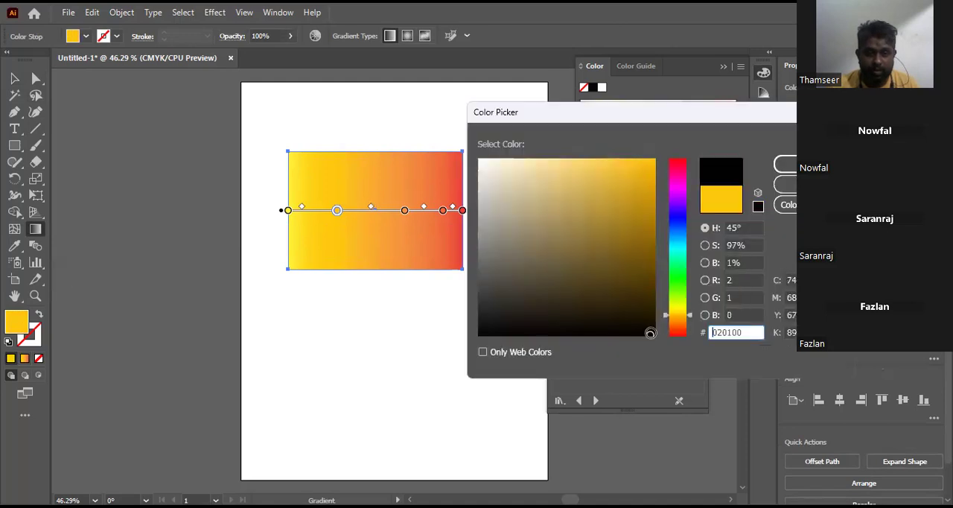
drag(739, 113, 614, 139)
click(670, 193)
key(Return)
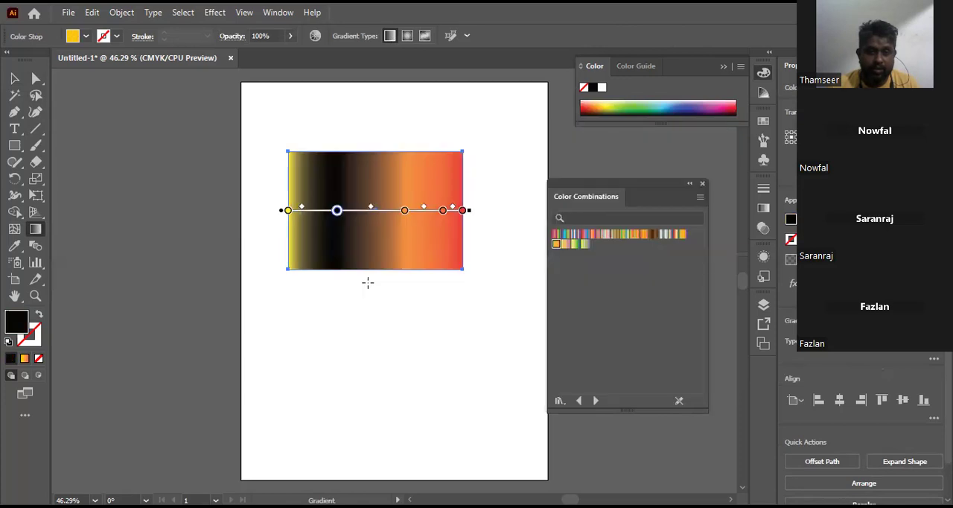
Step: Recolor the red-orange gradient stop just before the red end stop to blue 413DEA
click(443, 212)
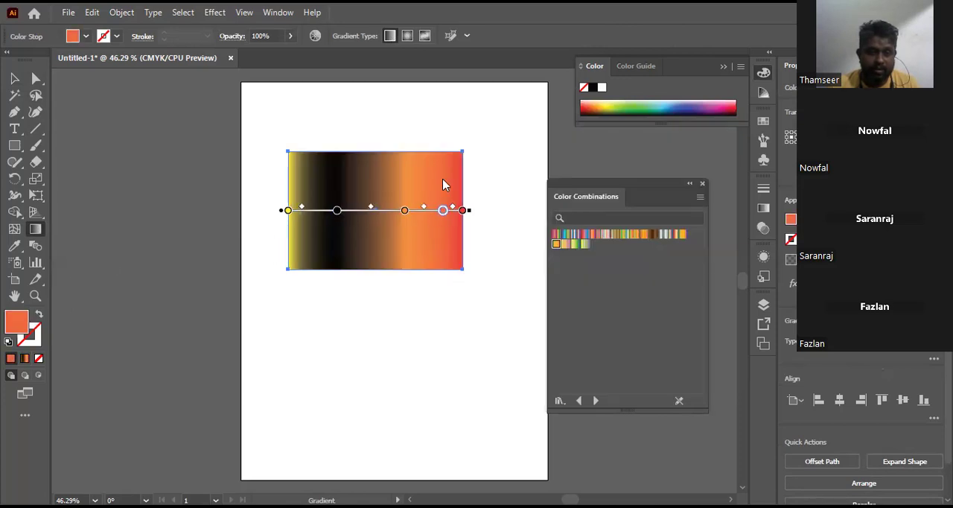
click(553, 243)
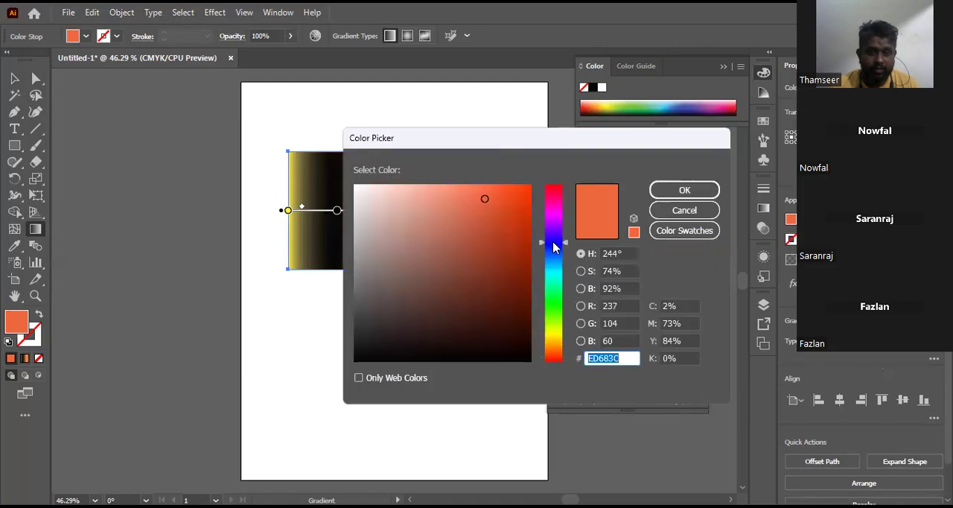
click(660, 193)
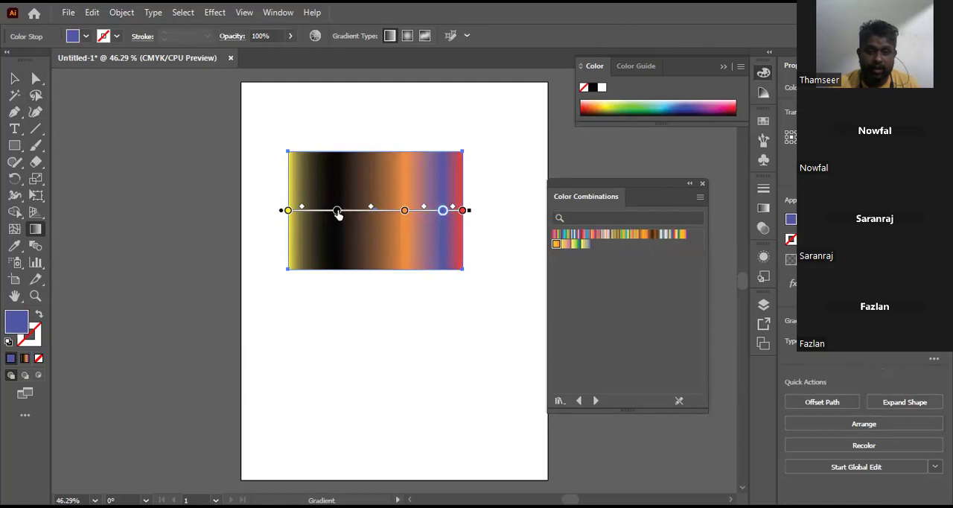
Step: Remove the black stop from the gradient and move the orange stop close to the yellow end
drag(337, 213, 390, 286)
drag(403, 216, 328, 216)
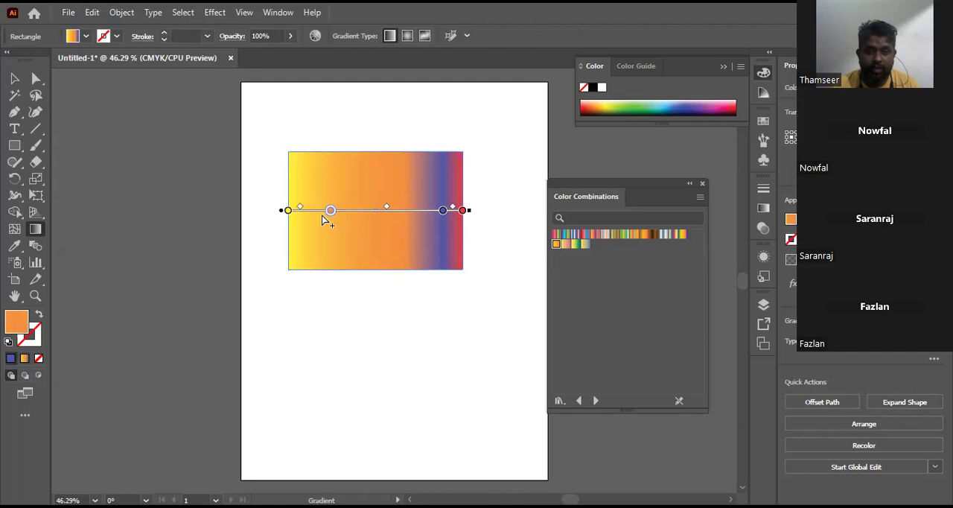
Step: Add a stop between the orange and blue stops, slide it toward blue, and shift the blue stop slightly toward it
click(370, 211)
drag(373, 215, 392, 213)
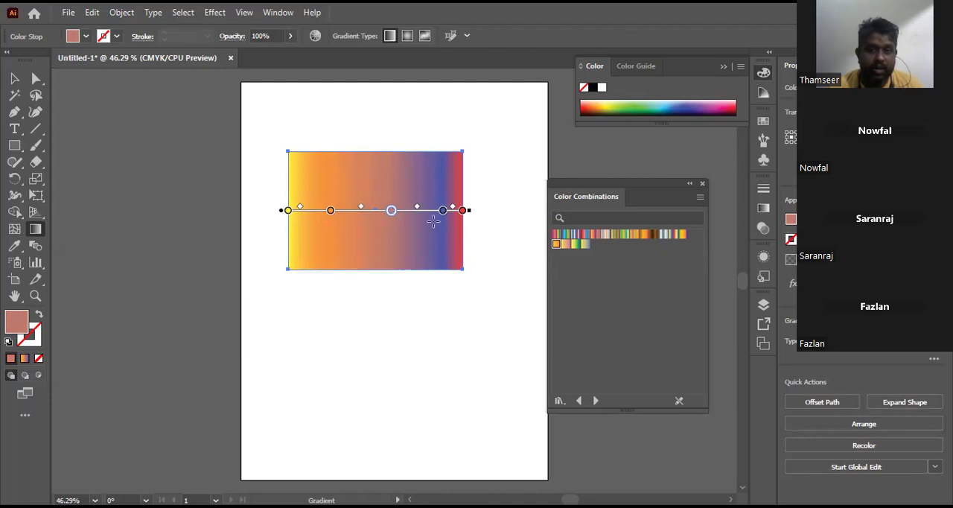
drag(444, 214, 425, 214)
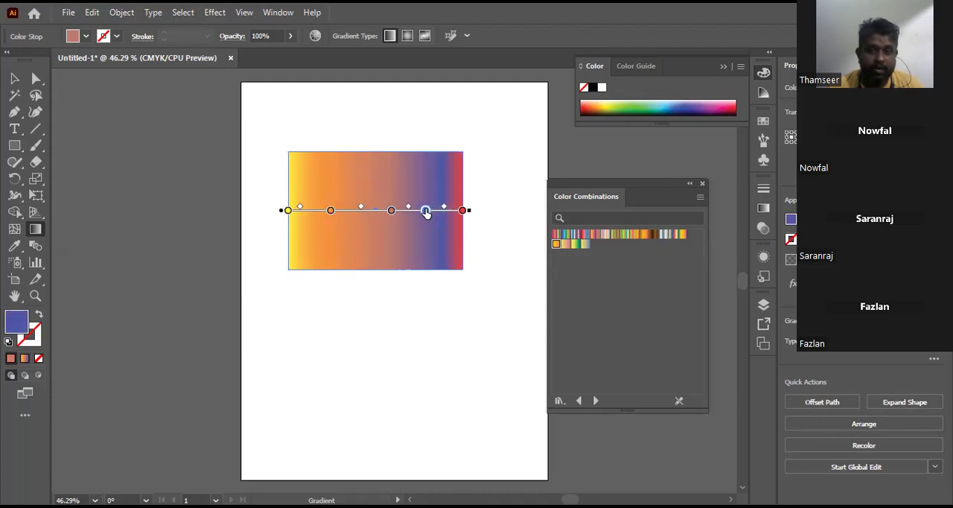
Step: Recolor the newly added middle gradient stop to blue-violet using the Color Picker
click(391, 211)
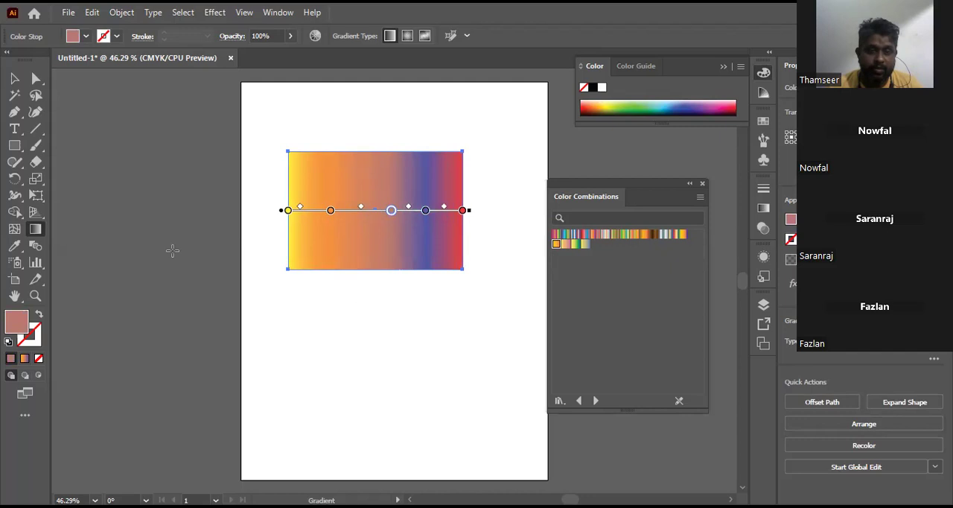
double_click(19, 321)
click(551, 237)
click(511, 196)
click(653, 191)
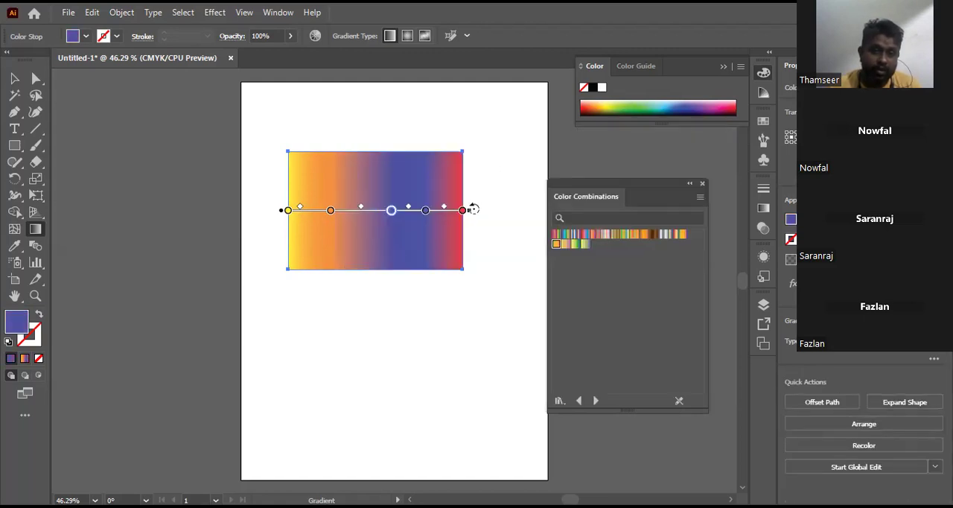
Step: Angle the gradient diagonally across the rectangle and adjust its end stops, moving yellow inward and removing red
drag(473, 209, 470, 116)
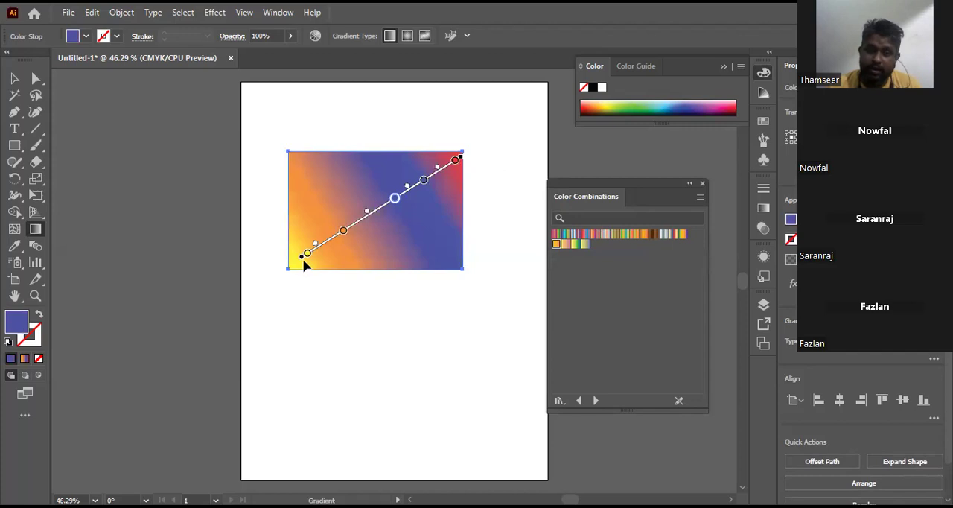
mouse_move(304, 255)
mouse_down()
mouse_move(330, 242)
mouse_move(294, 258)
mouse_up()
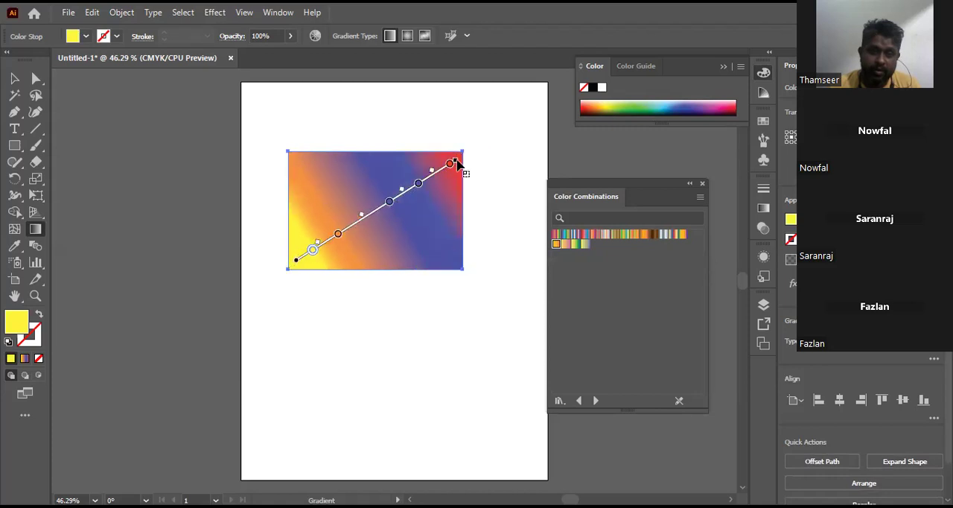
mouse_move(454, 160)
mouse_down()
mouse_move(348, 232)
mouse_move(401, 205)
mouse_move(484, 133)
mouse_up()
mouse_move(348, 227)
mouse_down()
mouse_move(421, 199)
mouse_move(486, 142)
mouse_move(463, 154)
mouse_up()
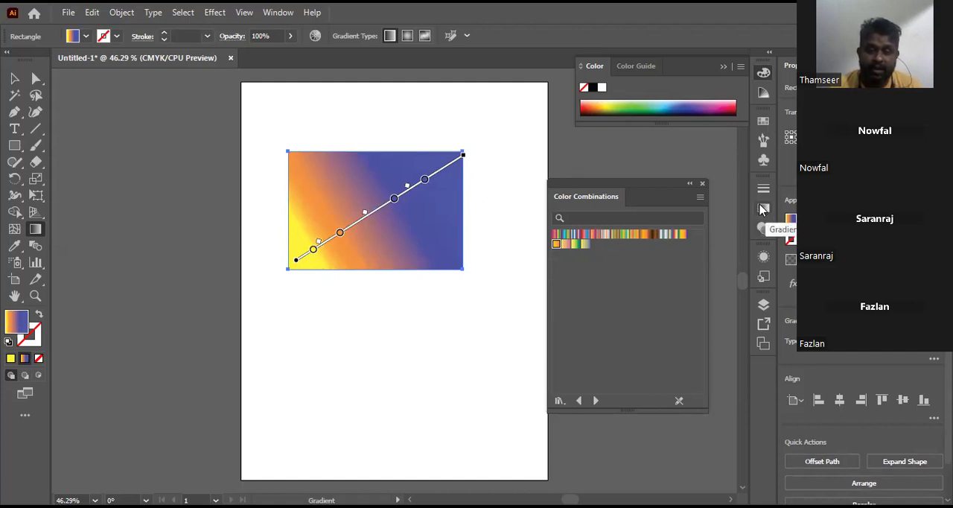
Step: Bring up the Gradient settings for the rectangle's fill
click(278, 15)
scroll(335, 462, down, 3)
scroll(348, 431, down, 5)
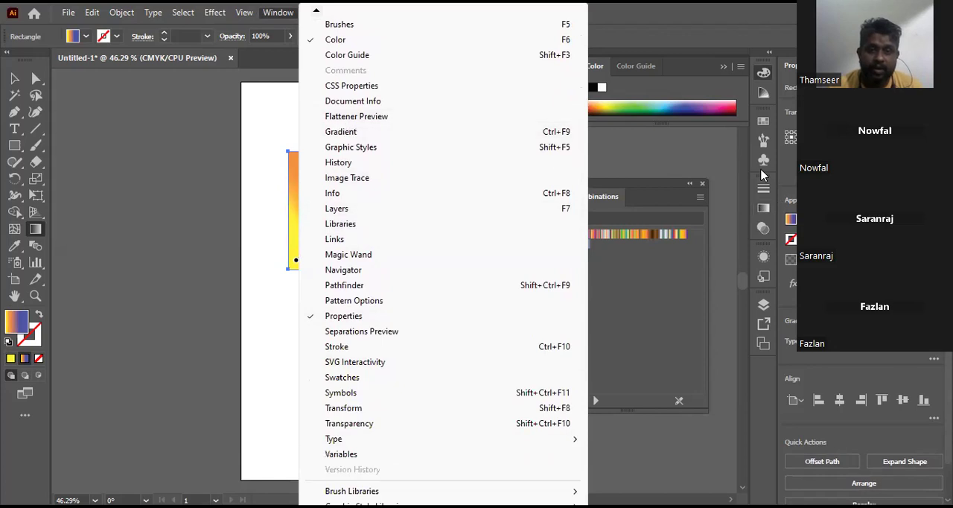
click(761, 212)
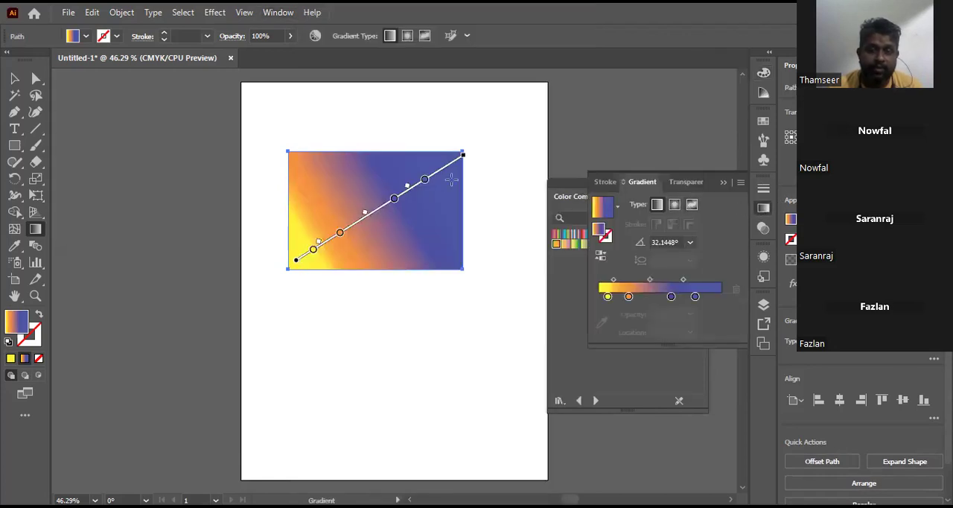
Step: Make the rectangle's gradient radial, rotate it, and set its angle to 60°
click(674, 205)
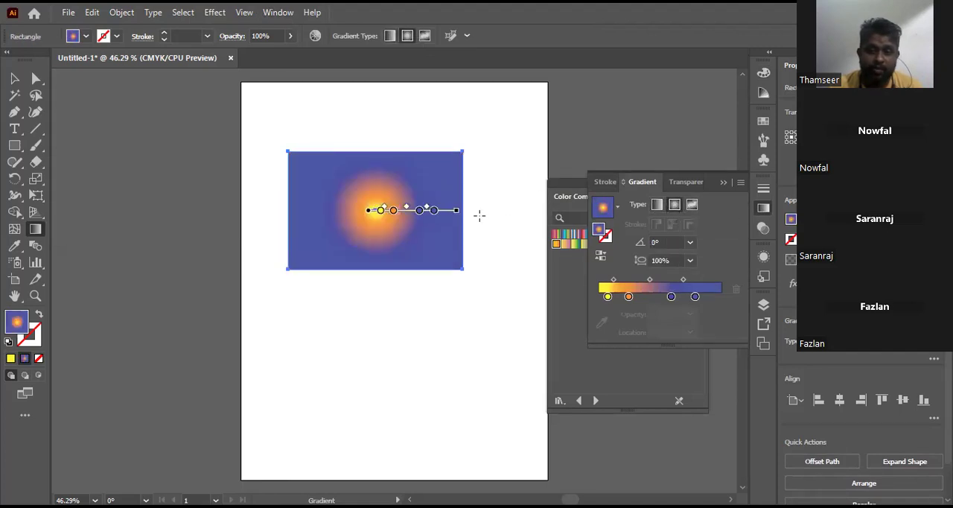
drag(466, 193, 458, 111)
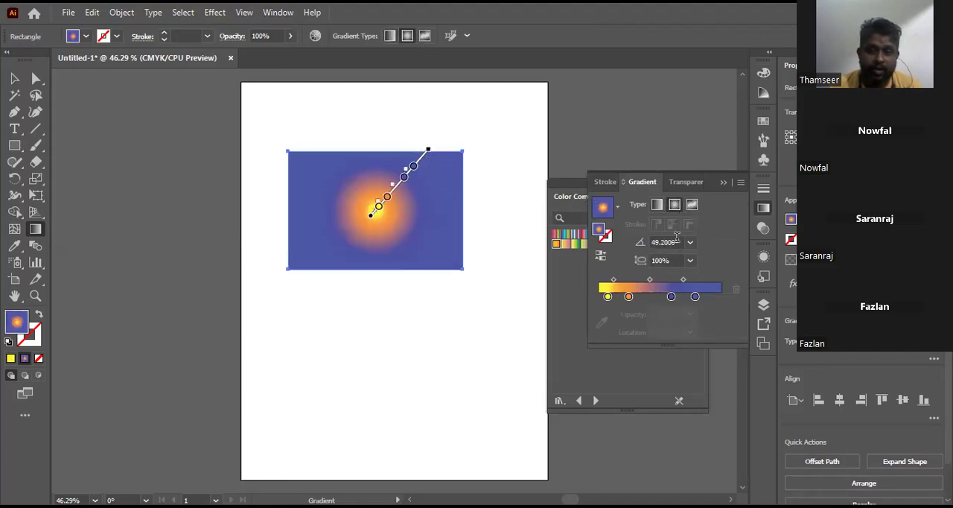
click(690, 243)
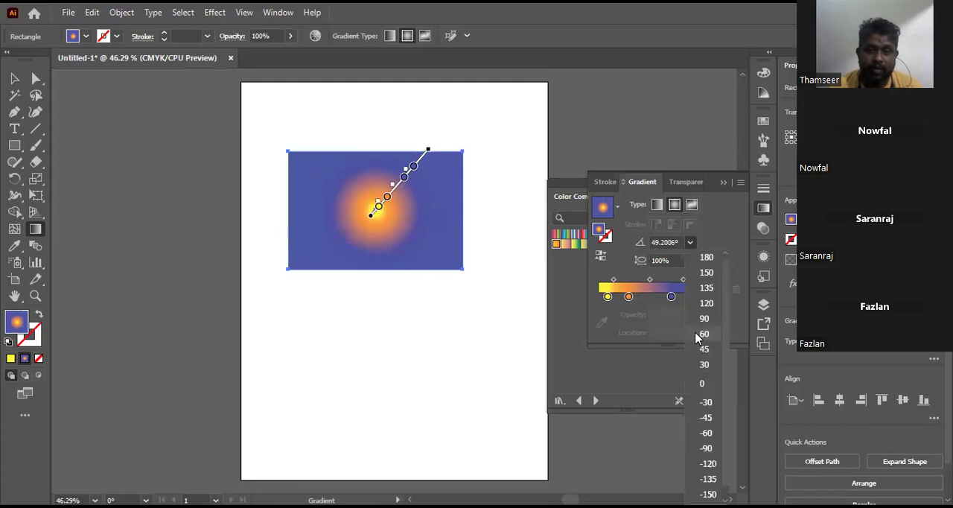
click(700, 334)
Step: Try a 30% aspect ratio on the radial gradient and set it back to 100%
click(691, 261)
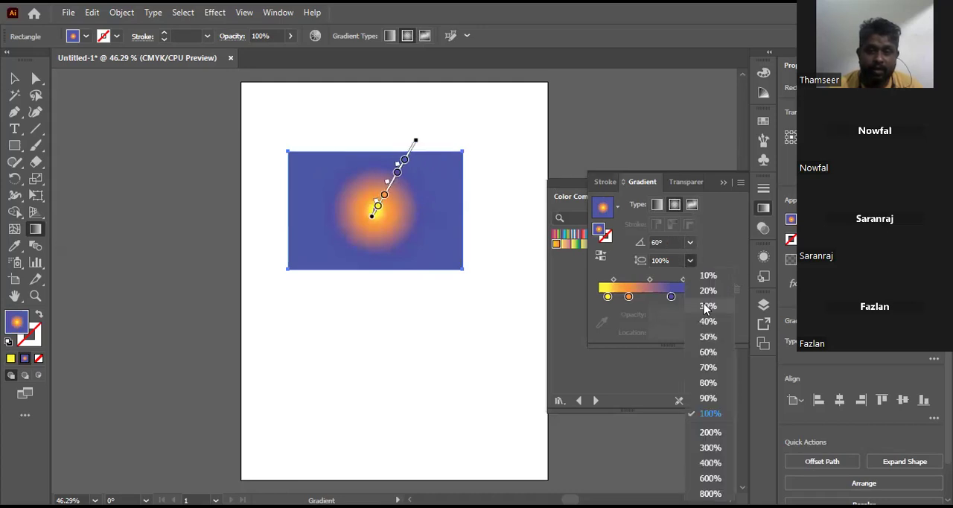
click(708, 306)
click(690, 261)
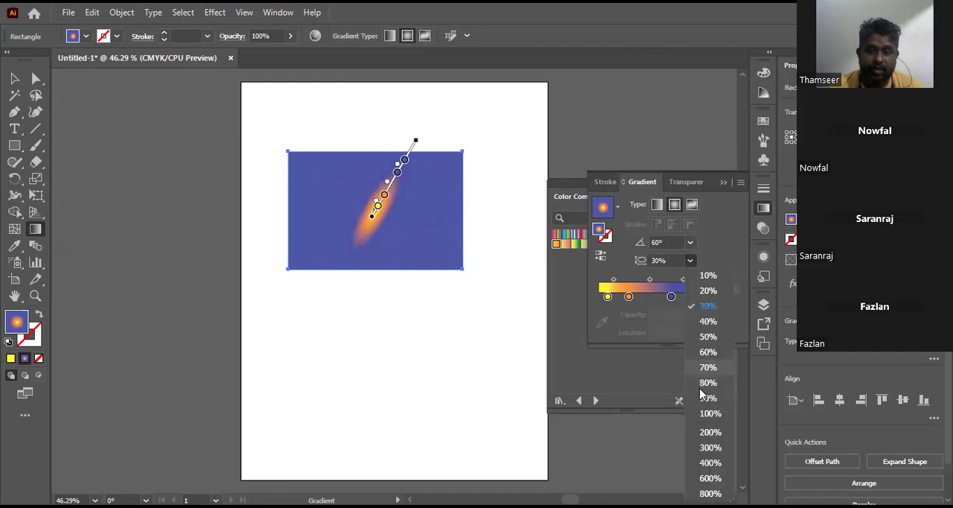
click(709, 414)
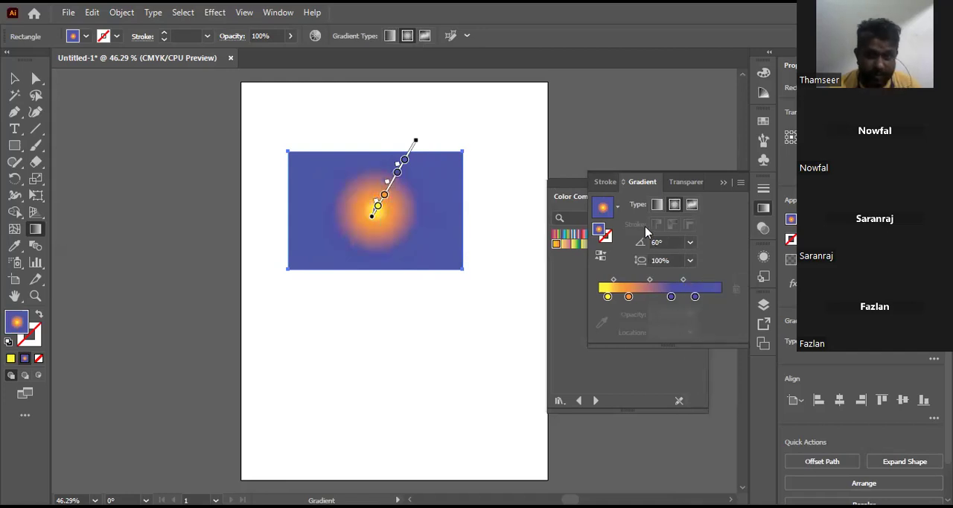
Step: Make the gradient linear and move its outer blue and yellow stops to the very ends of the slider
click(657, 207)
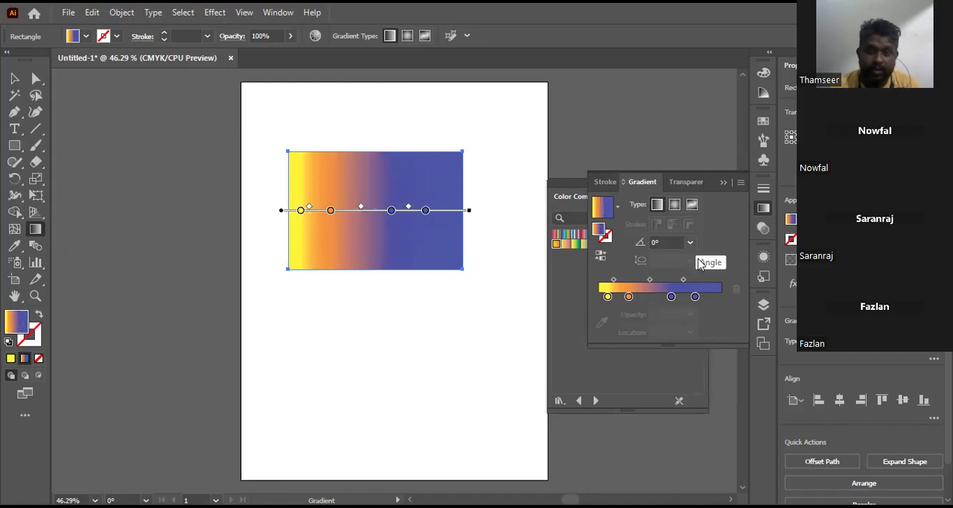
drag(695, 297, 721, 298)
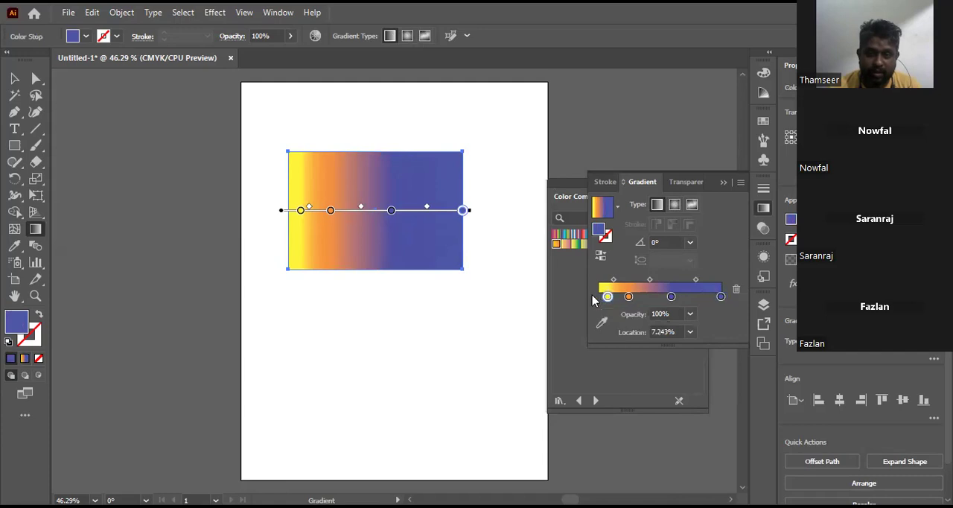
drag(607, 298, 599, 296)
Step: Reverse the gradient back and forth, ending with blue on the rectangle's left side and yellow on its right
click(601, 256)
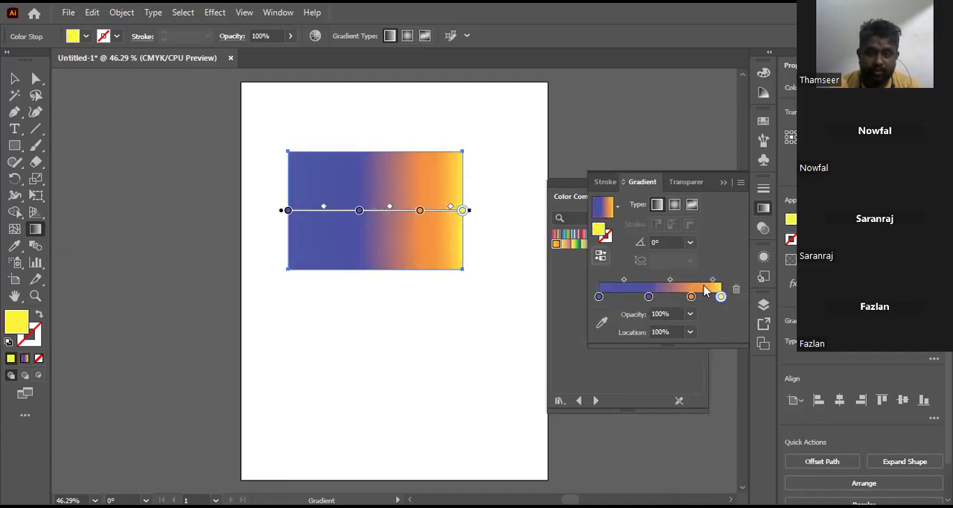
click(602, 256)
click(601, 257)
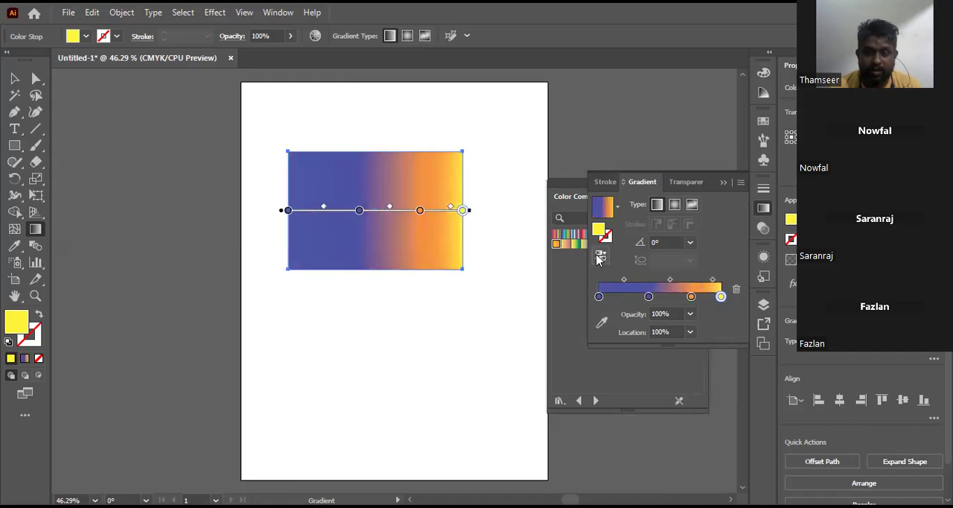
Step: Recolor the inner blue stop at location 40.8% to a vivid pink with hue 337°, saturation 97% and brightness 95%
click(650, 298)
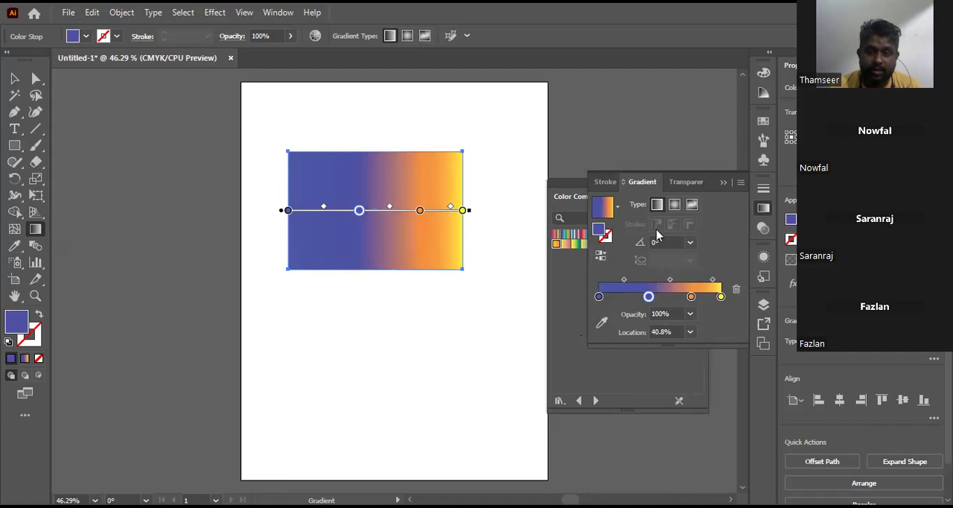
double_click(599, 230)
click(556, 196)
click(527, 192)
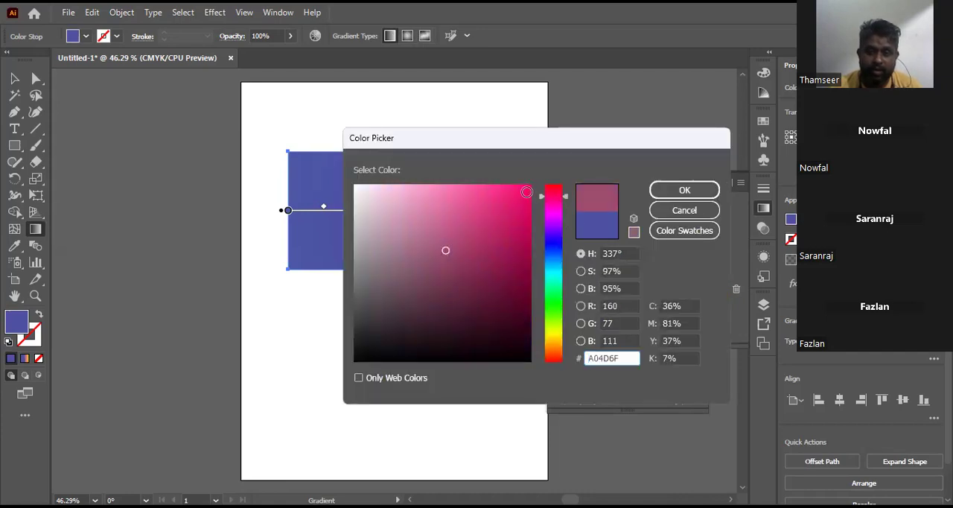
key(Return)
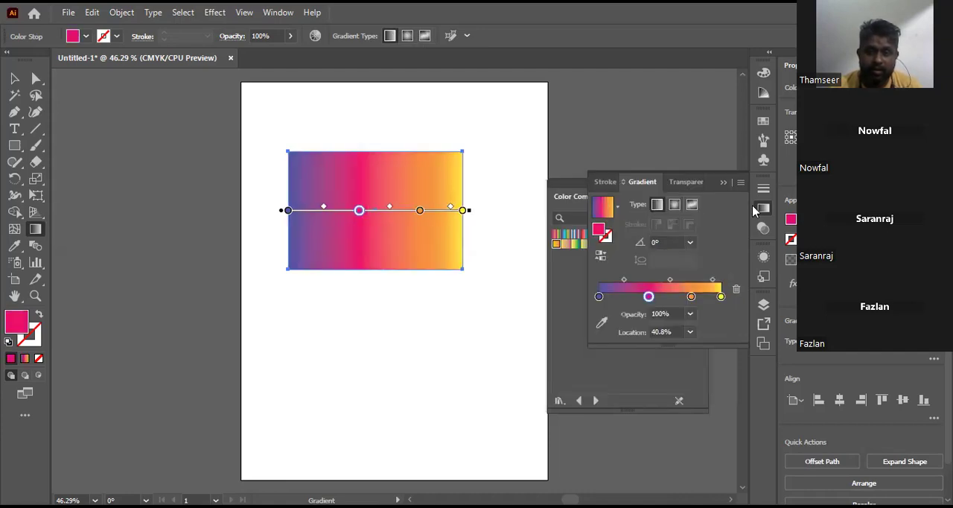
Step: Recolor the orange stop at location 75.6% to yellow-green with hue 70°, saturation 73% and brightness 95%
click(691, 298)
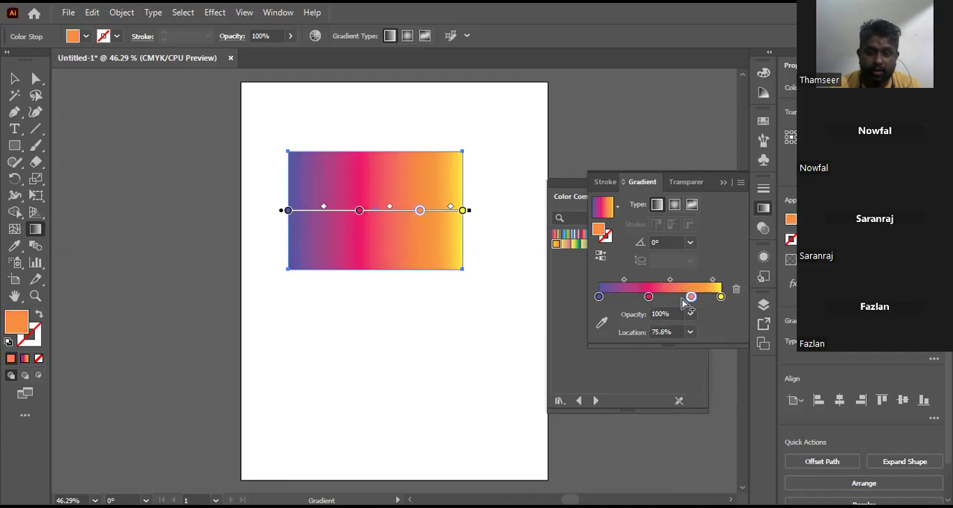
double_click(602, 232)
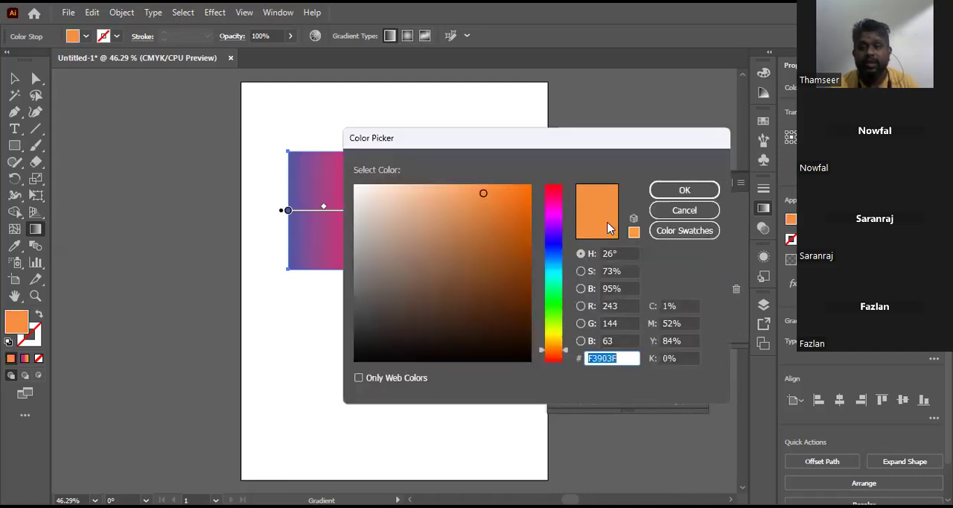
click(560, 327)
click(680, 193)
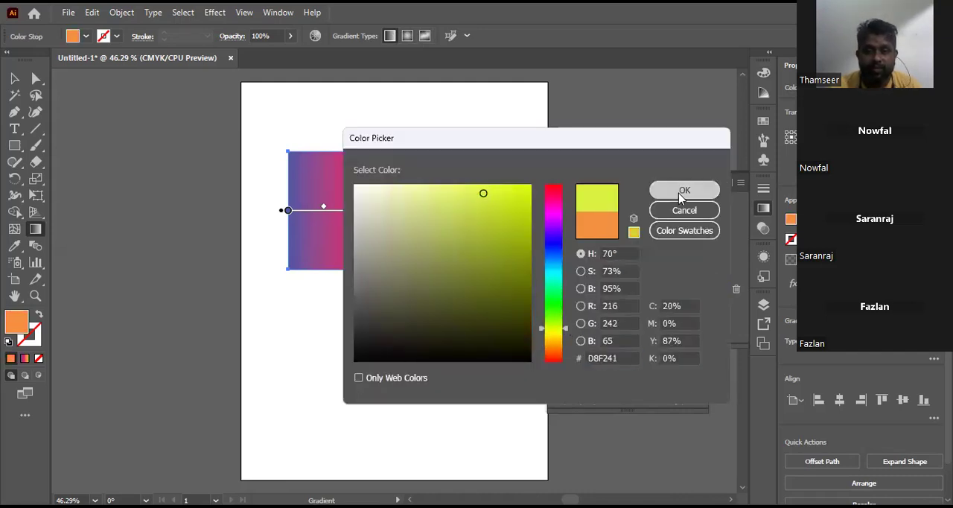
click(708, 198)
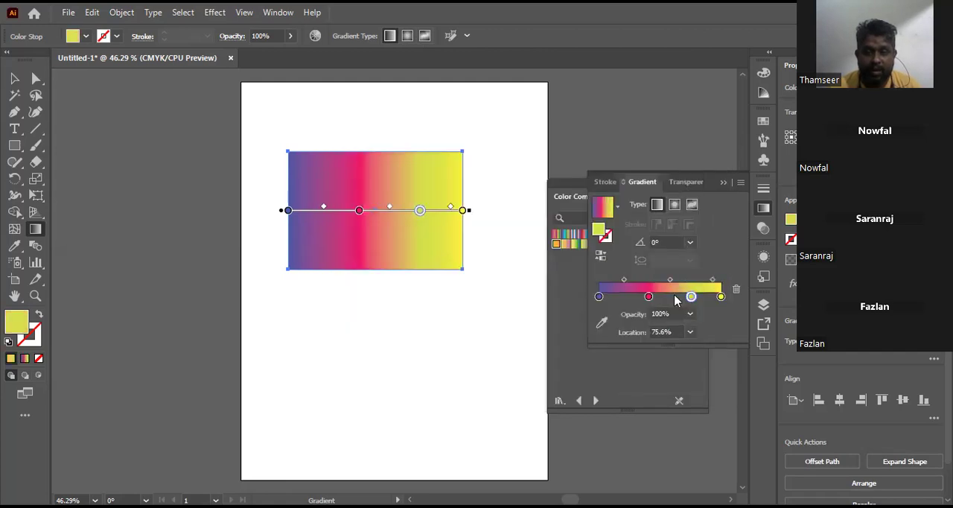
Step: Shift the pink stop back and forth along the gradient slider, leaving it at location 39.124%
drag(648, 297, 723, 350)
click(653, 298)
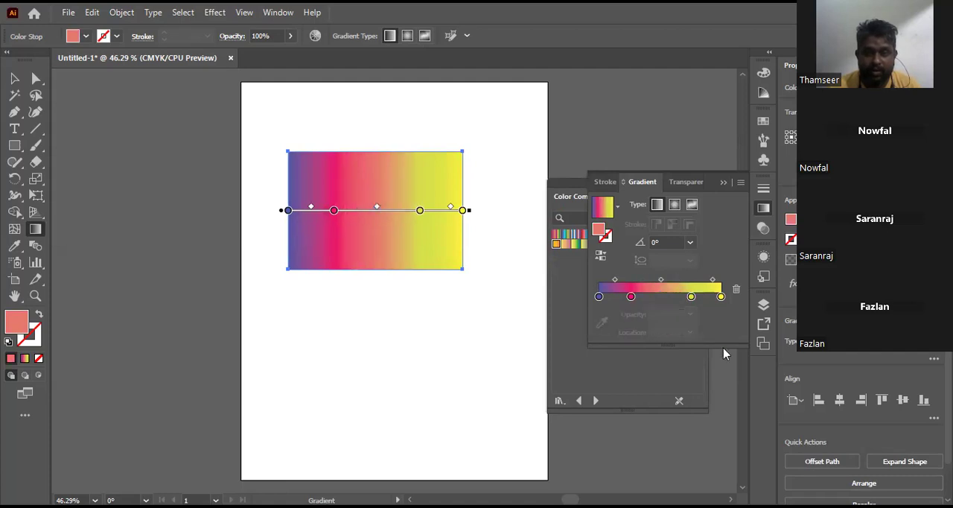
drag(631, 297, 647, 298)
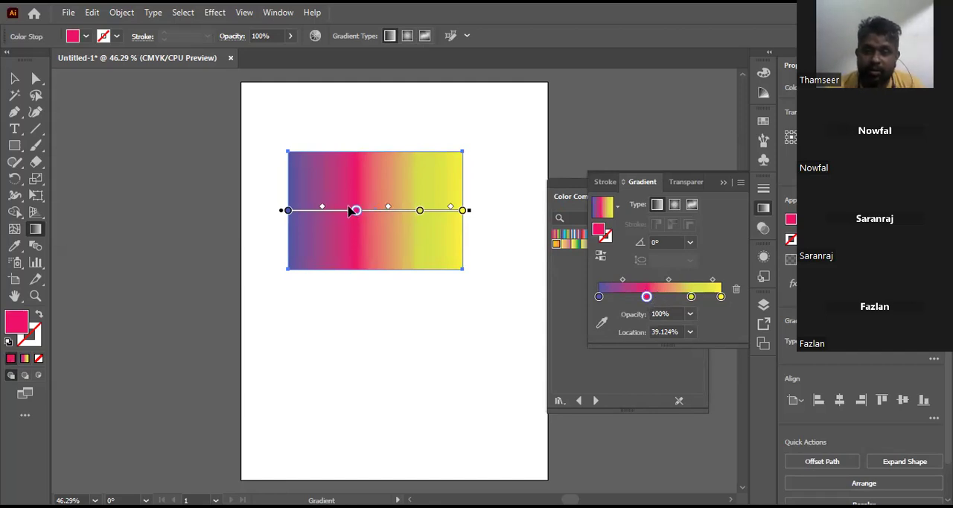
Step: Start Recolor Artwork on the rectangle, move the dialog aside and unlink the harmony colors
click(17, 81)
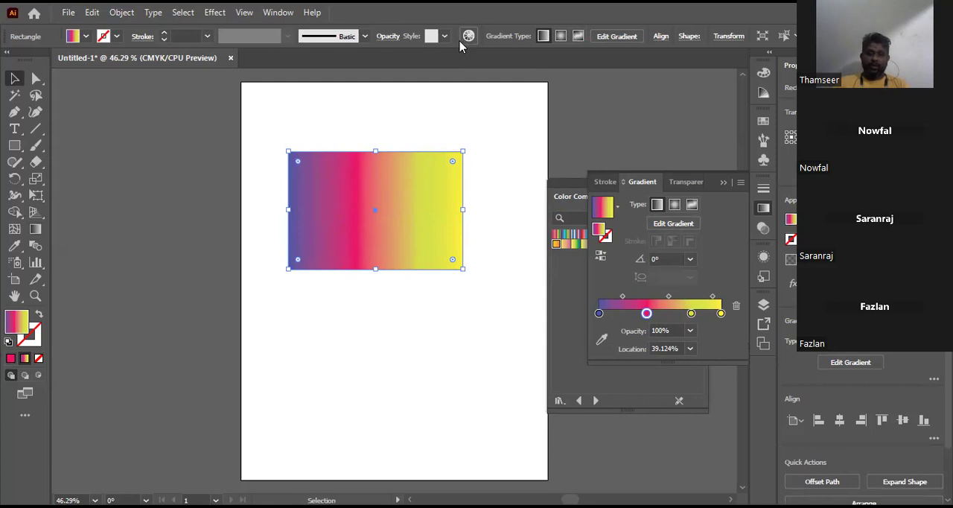
click(466, 38)
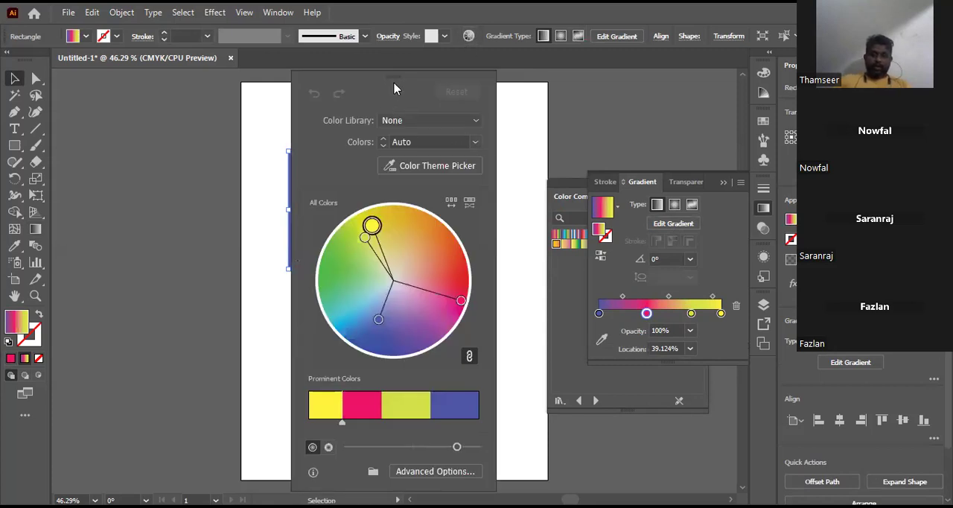
drag(395, 85, 456, 85)
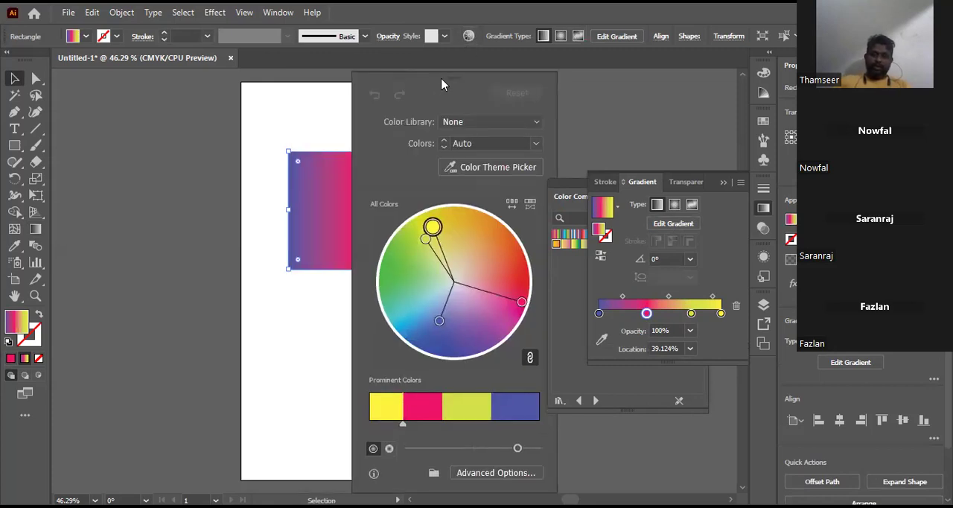
drag(517, 86, 532, 85)
mouse_move(477, 76)
mouse_down()
mouse_move(416, 76)
mouse_move(480, 75)
mouse_up()
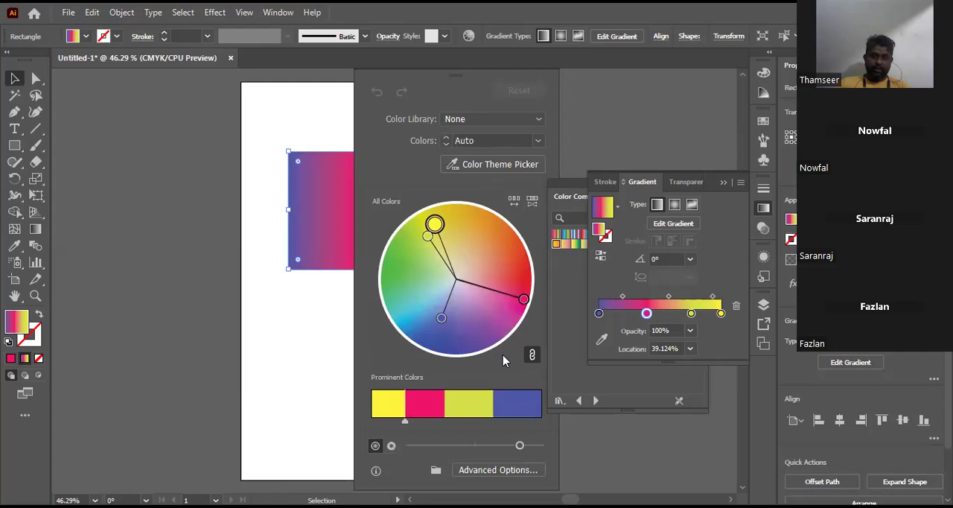
click(534, 355)
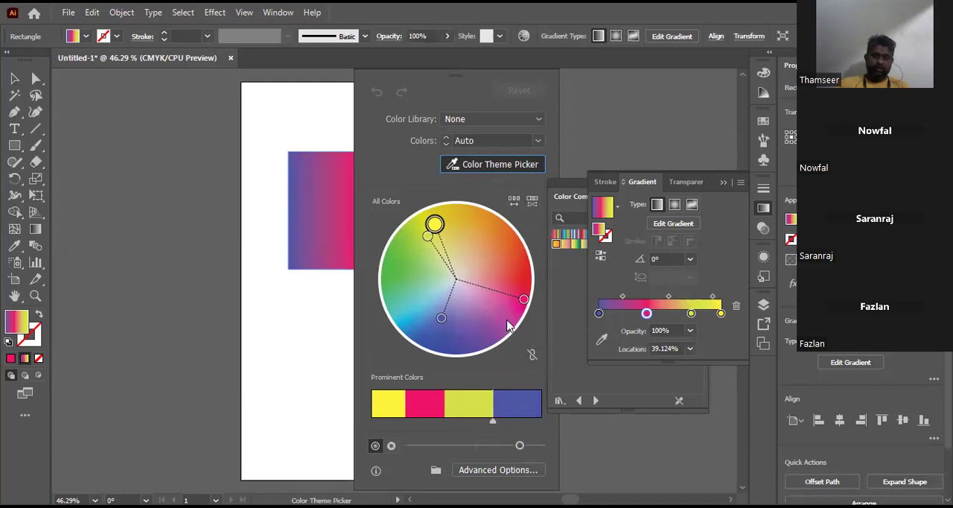
Step: Recolor the gradient individually on the color wheel: blue to teal, pink to light orange, and yellow-green to deep blue
drag(445, 321, 412, 318)
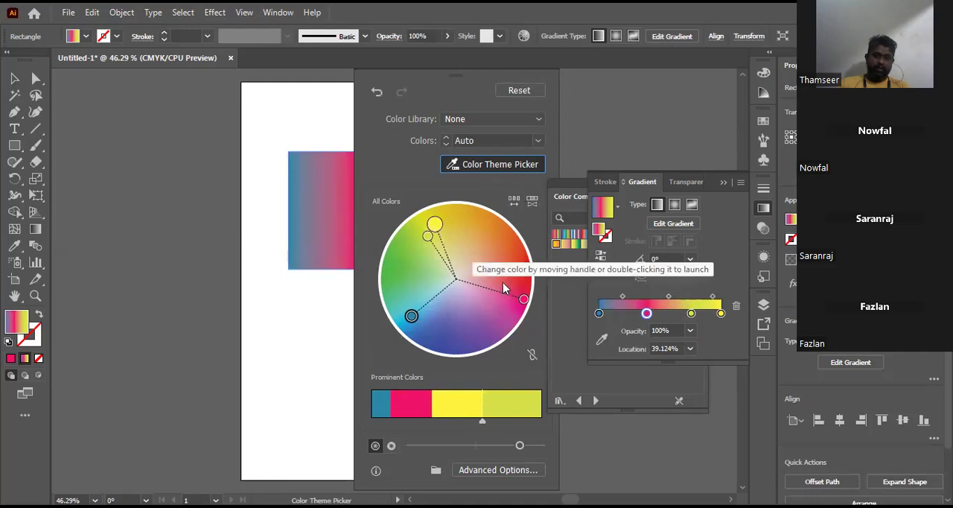
drag(524, 304, 469, 241)
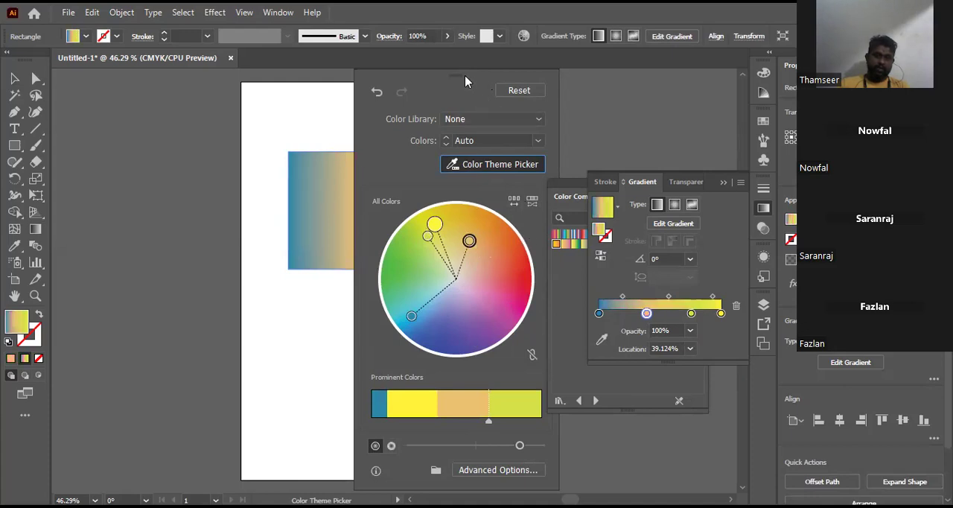
drag(551, 81, 546, 81)
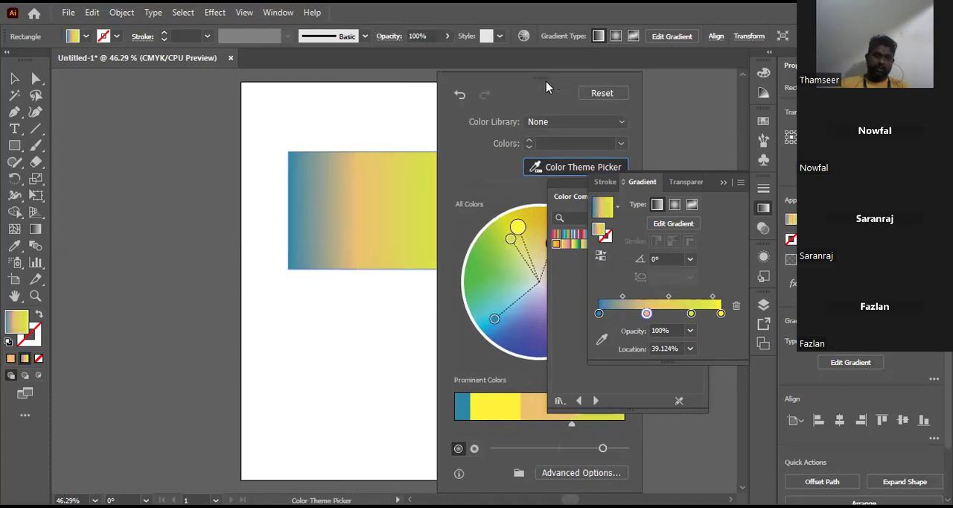
drag(511, 239, 485, 266)
drag(511, 344, 512, 341)
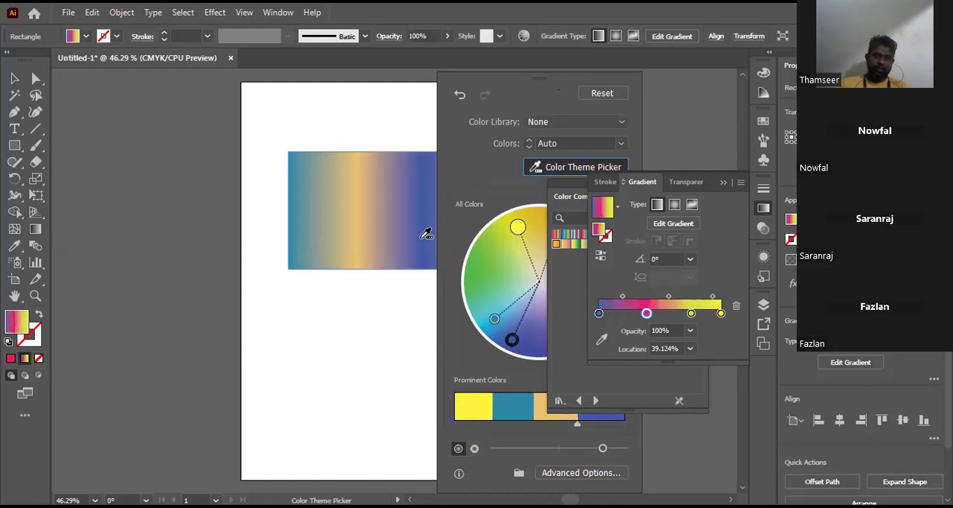
drag(538, 80, 377, 75)
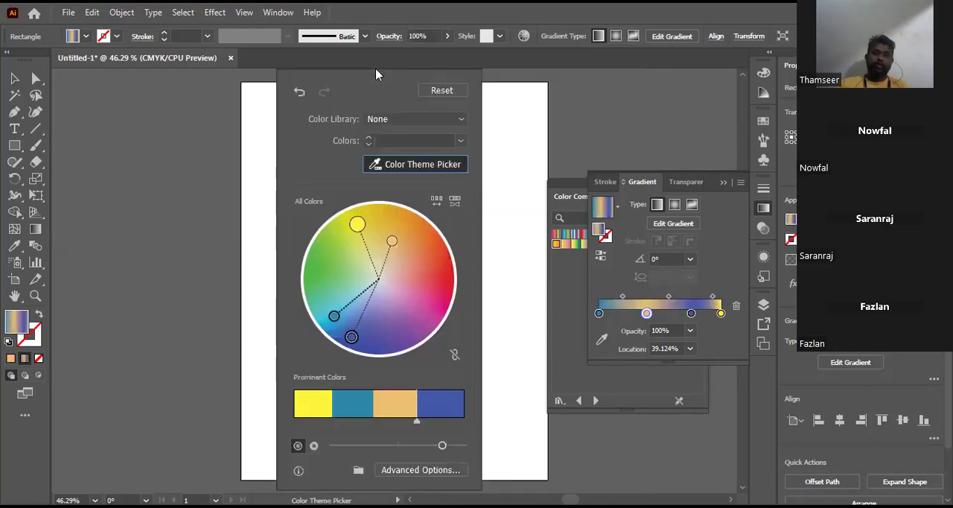
Step: Leave the Color Theme Picker, close the recoloring dialog and reselect the rectangle with the Selection tool
click(444, 165)
click(444, 165)
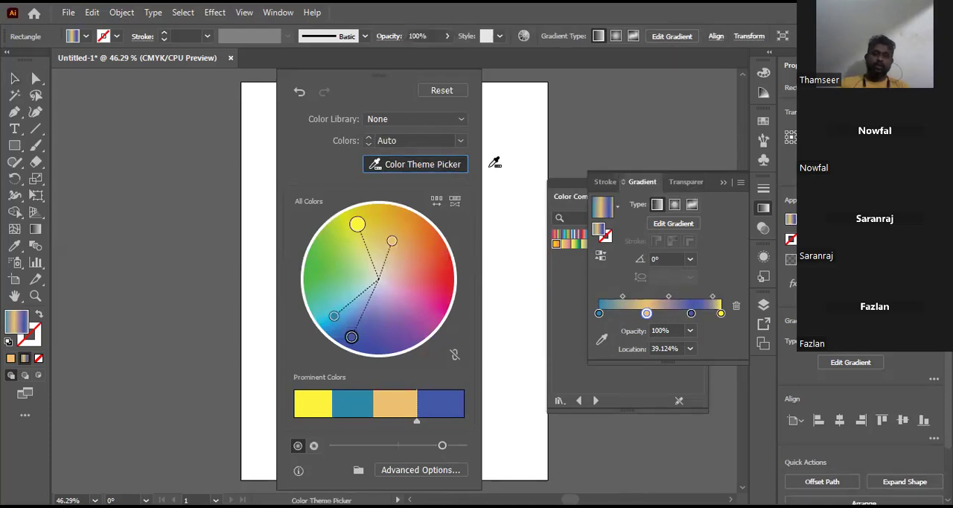
click(581, 252)
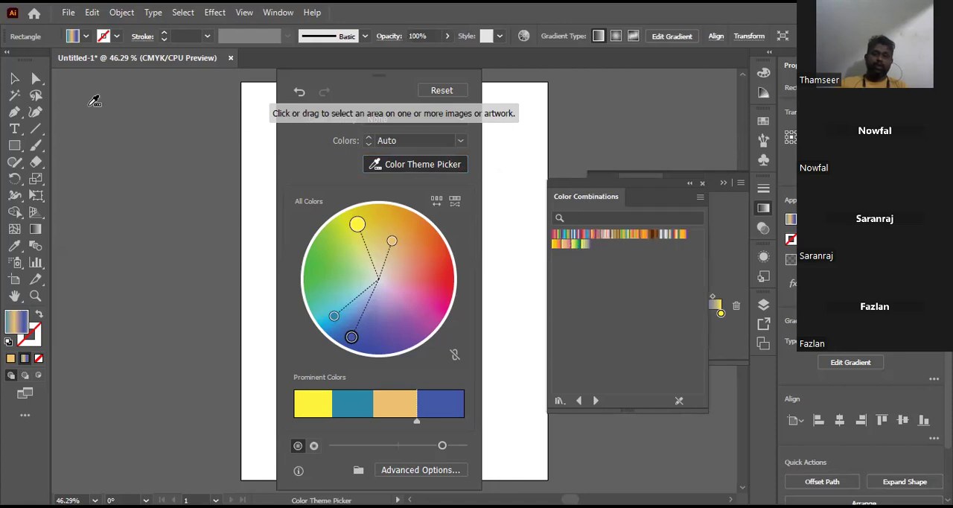
click(20, 85)
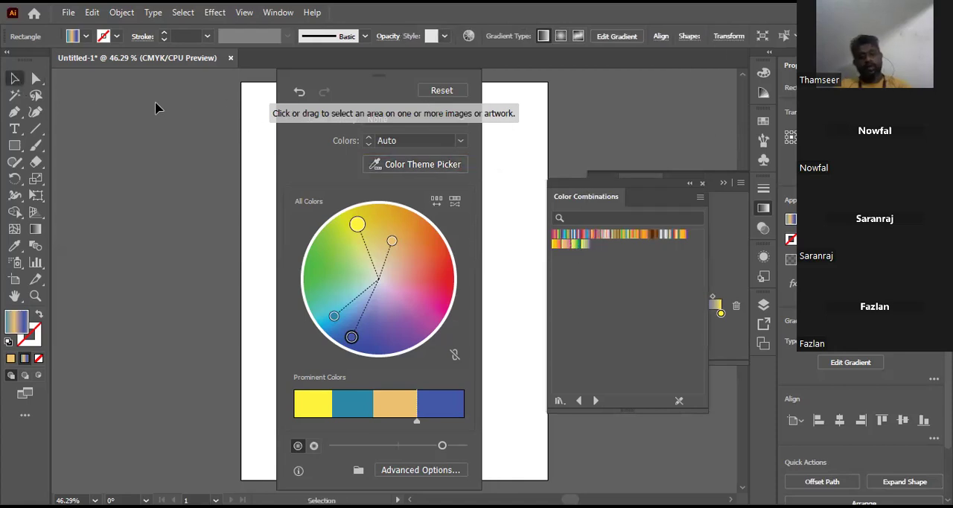
click(194, 130)
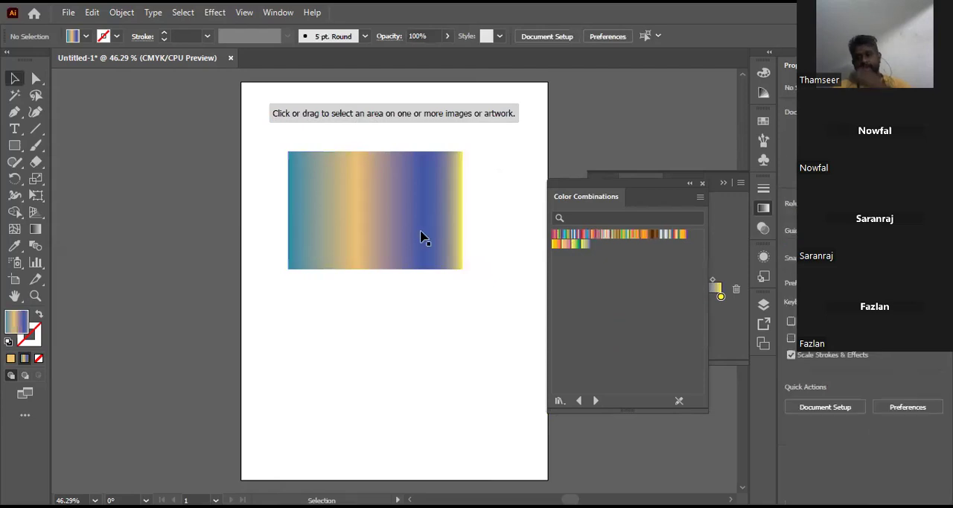
click(422, 232)
click(423, 233)
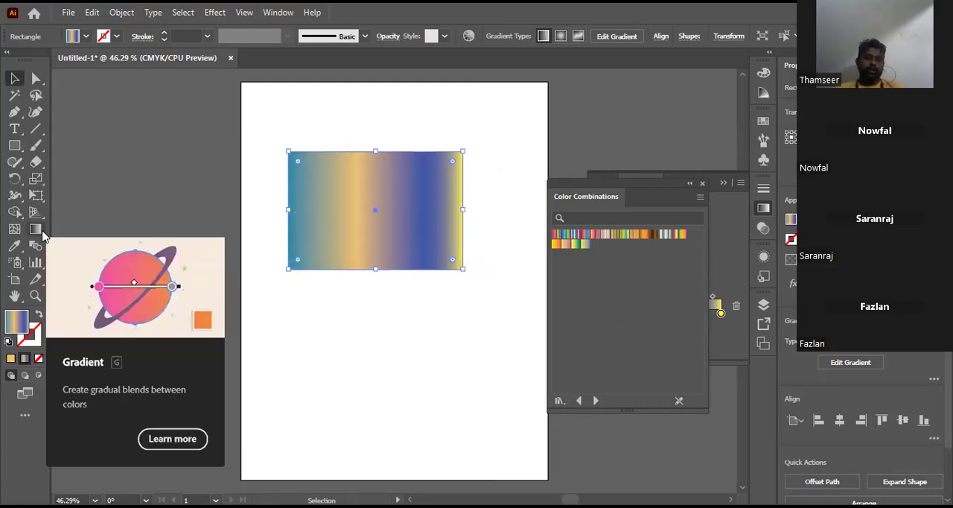
Step: Load the Basic Graphics_Lines pattern library in place of the Color Combinations gradients
click(764, 211)
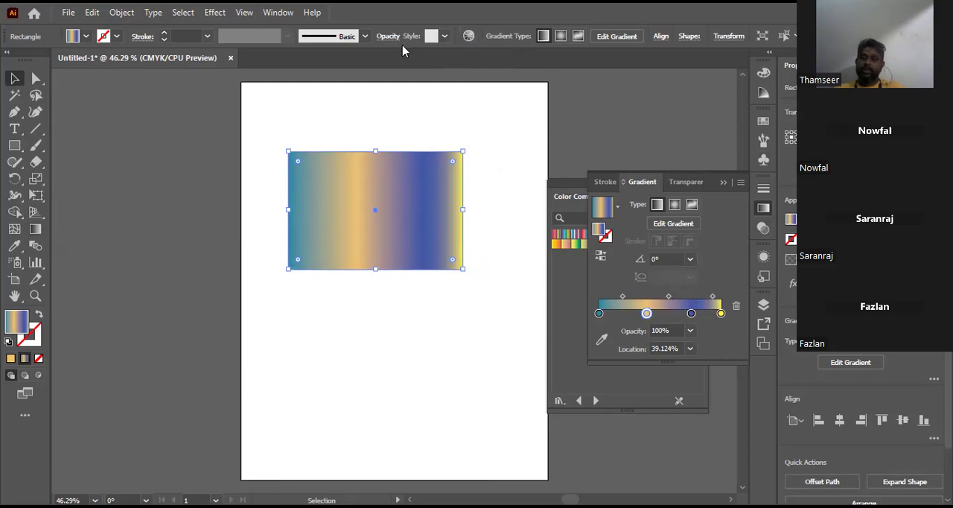
click(584, 330)
click(561, 401)
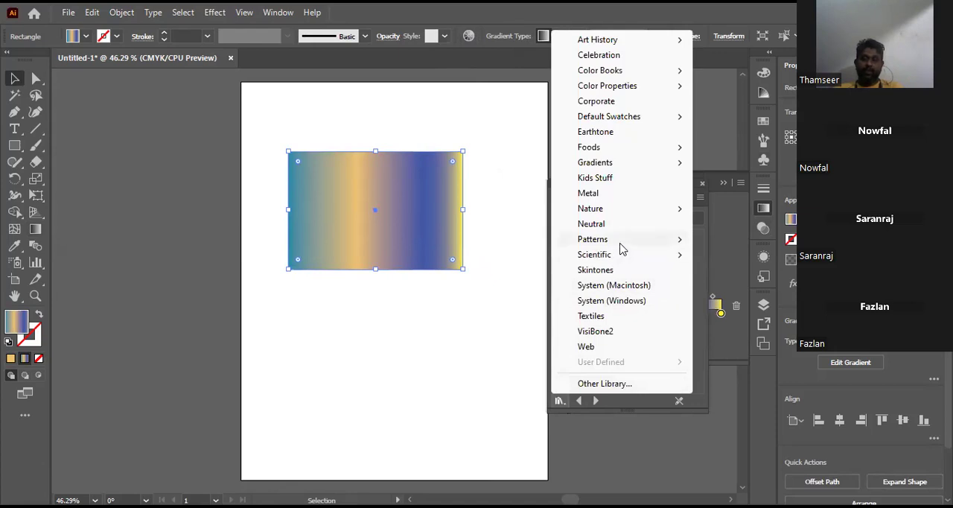
mouse_move(620, 240)
mouse_move(745, 239)
click(652, 261)
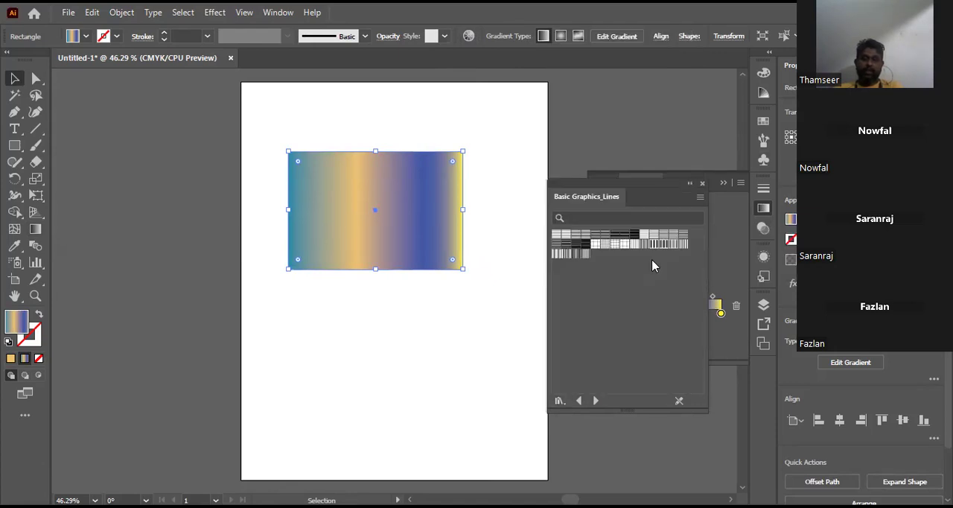
Step: Try several horizontal line patterns on the rectangle, ending with thick black lines on a white background
click(625, 235)
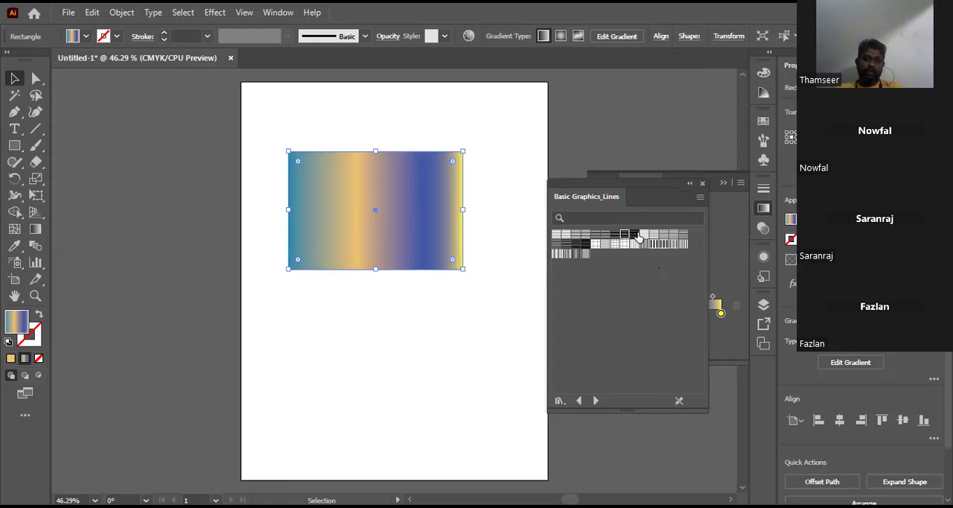
click(635, 235)
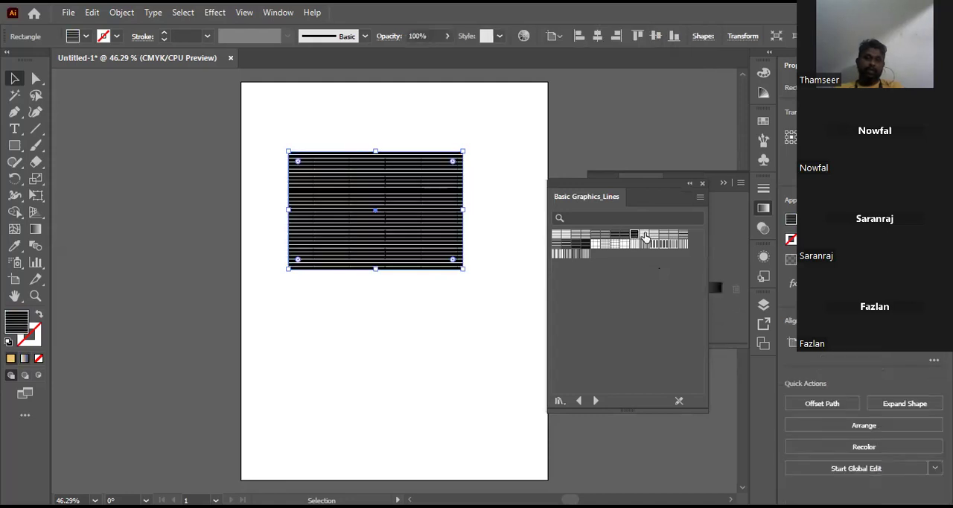
click(654, 235)
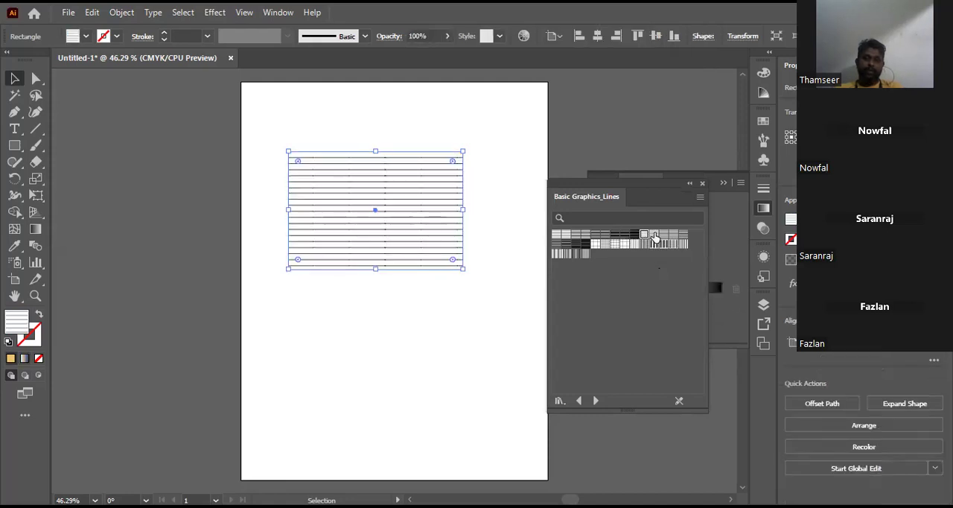
click(663, 236)
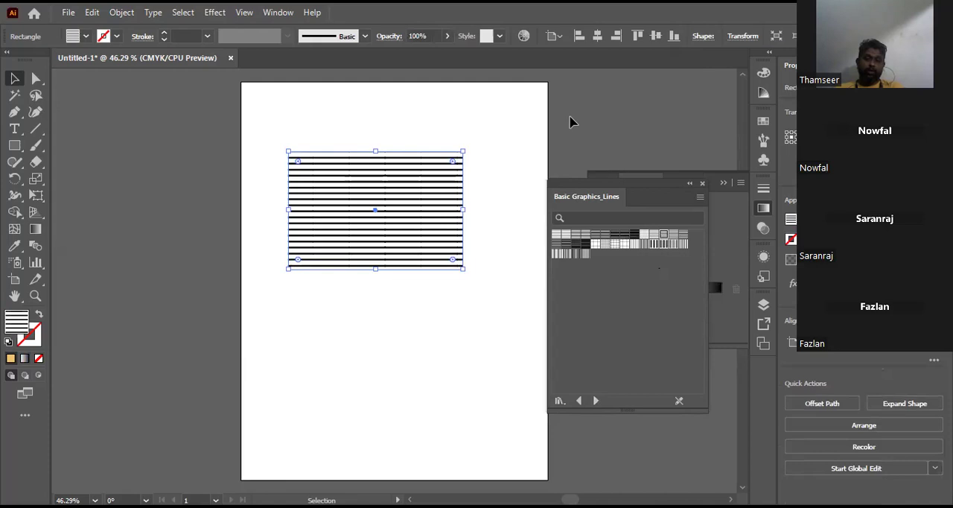
Step: Try recoloring the black line pattern by moving its unlinked color handle toward green on the color wheel, and reselect the rectangle
click(523, 36)
click(469, 356)
drag(402, 281, 337, 281)
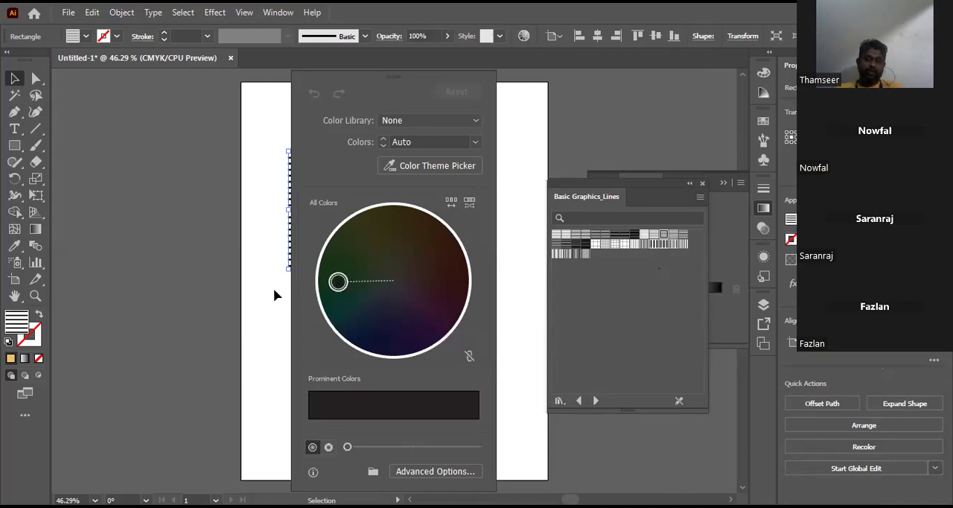
click(273, 293)
click(394, 212)
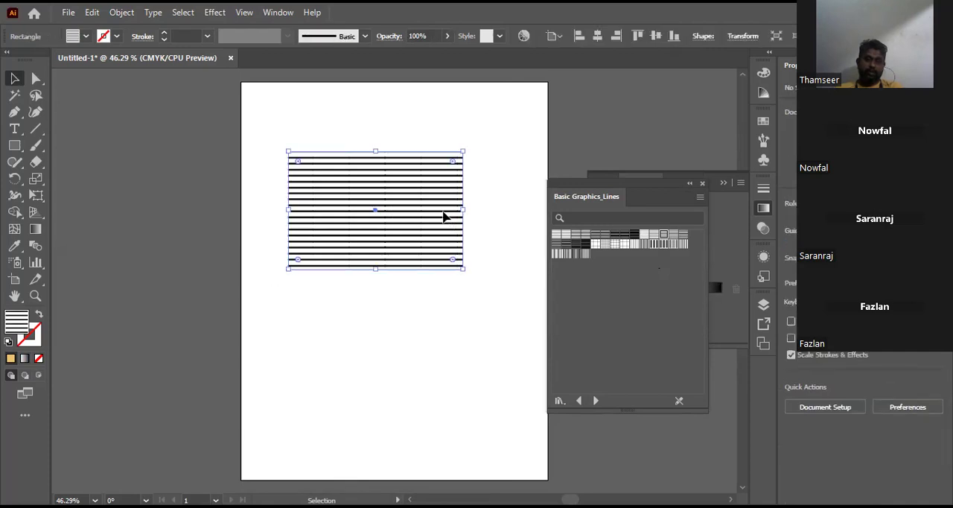
Step: Browse forward to the Decorative Legacy pattern library and fill the rectangle with Waves Color
click(600, 407)
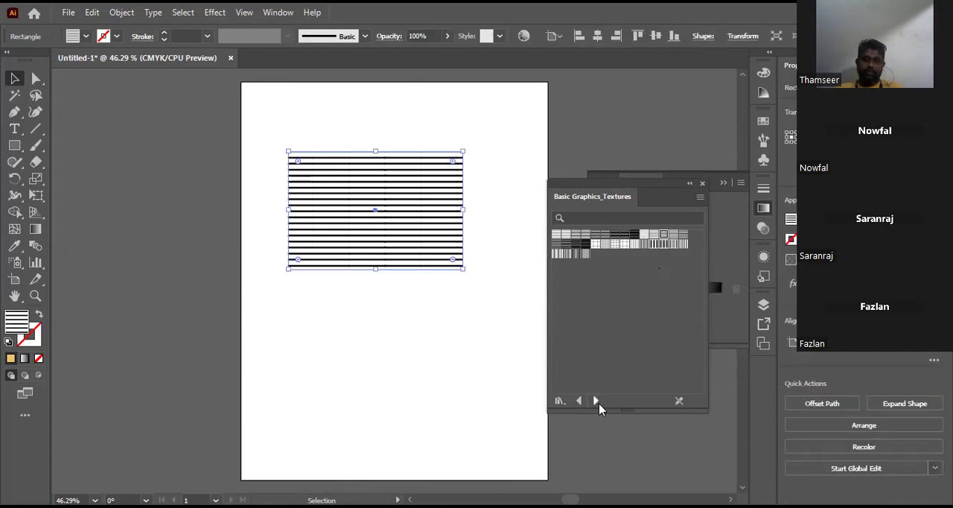
click(600, 406)
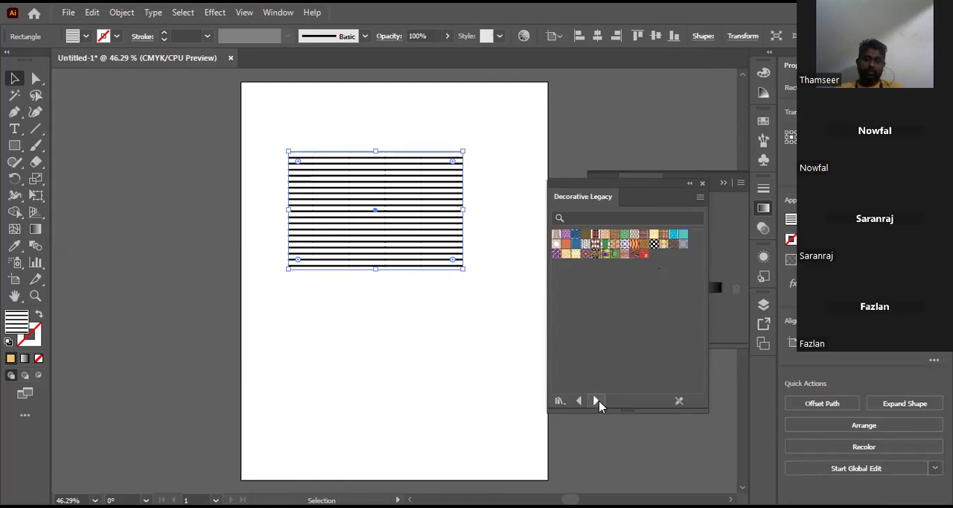
click(674, 236)
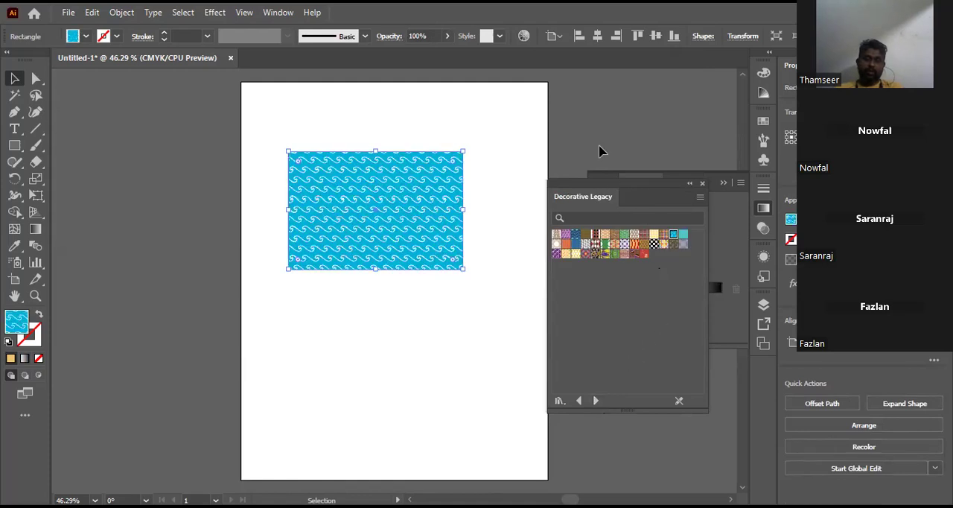
Step: Recolor the wave pattern's blue background to green on the color wheel and deselect the rectangle
click(524, 38)
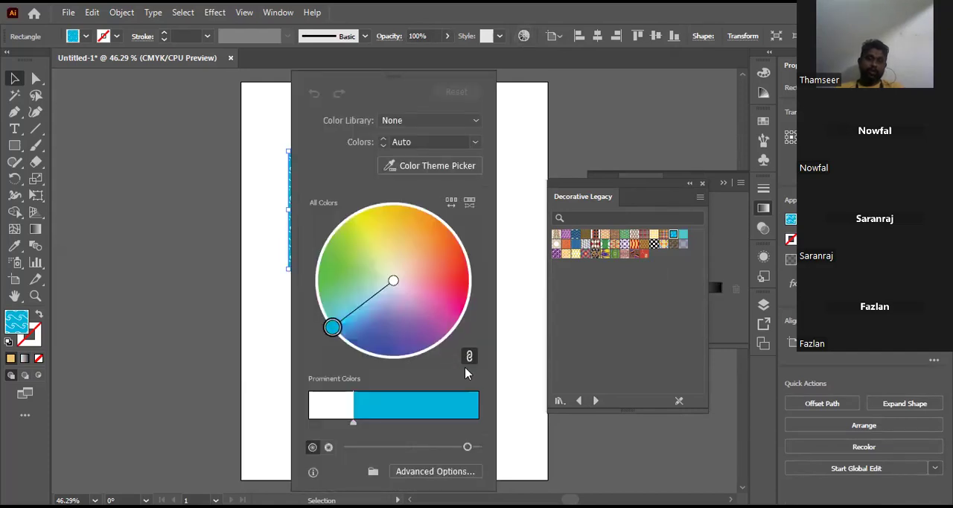
drag(333, 327, 328, 266)
click(514, 169)
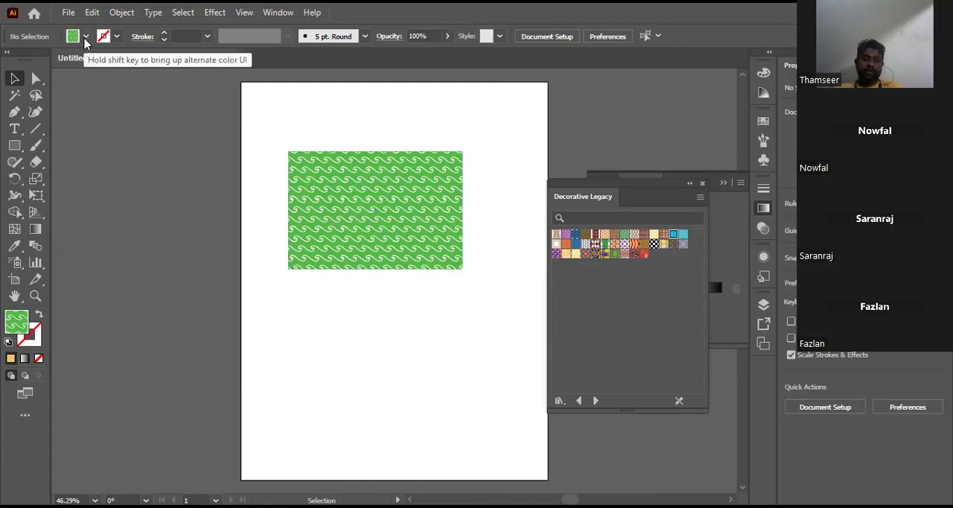
click(85, 37)
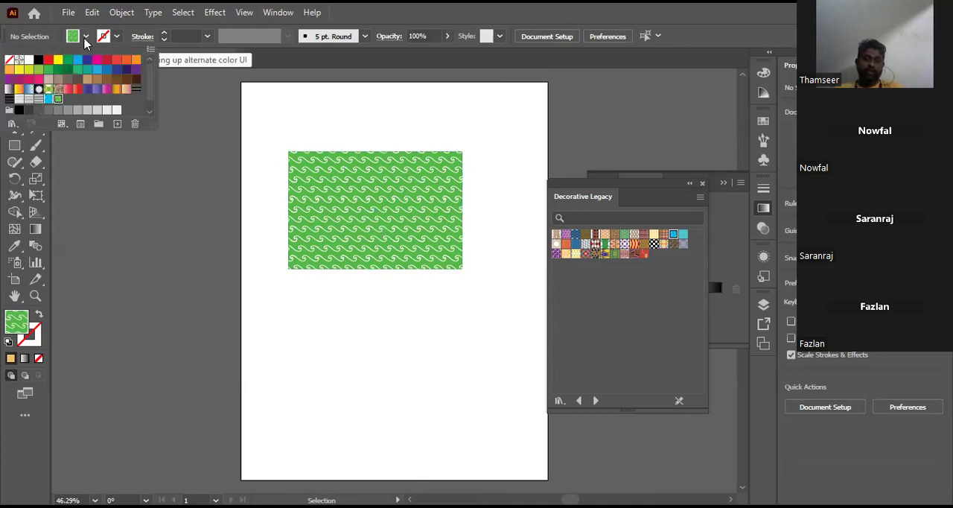
click(9, 60)
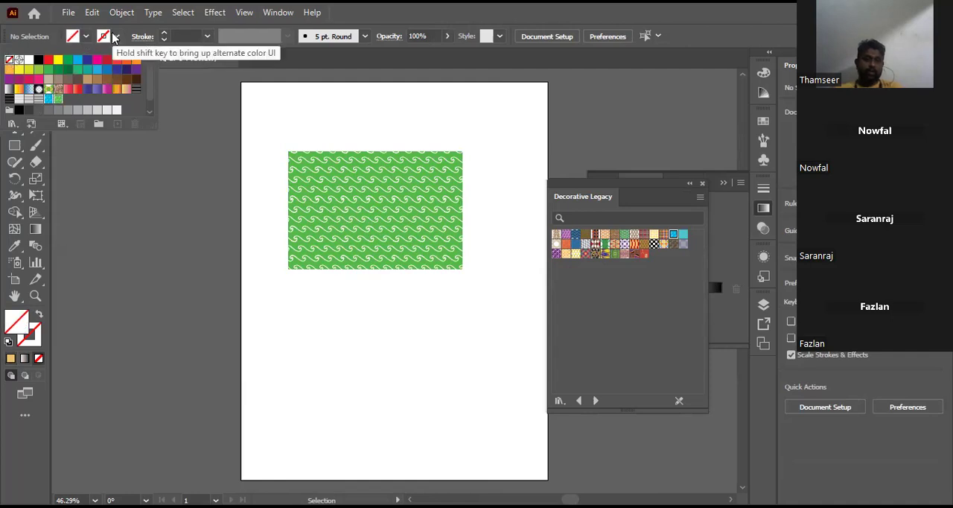
click(114, 37)
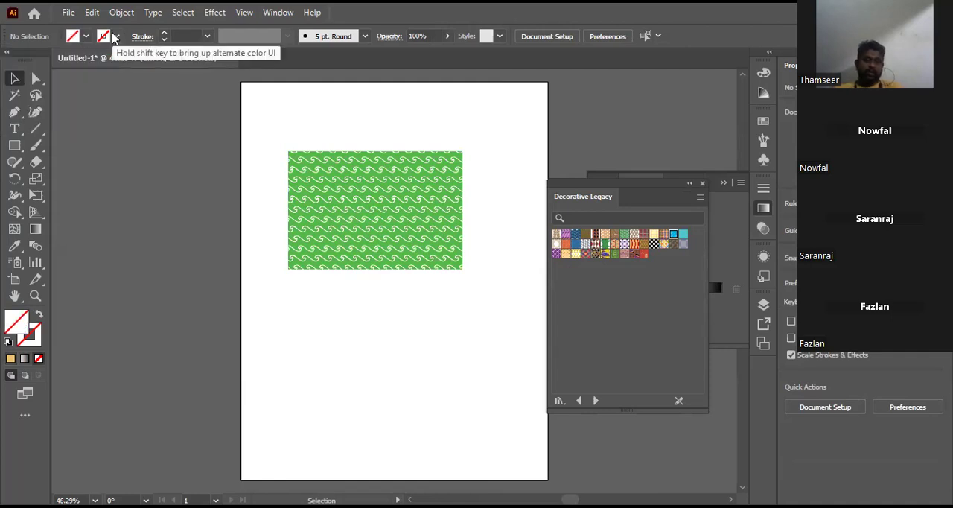
click(114, 37)
click(78, 59)
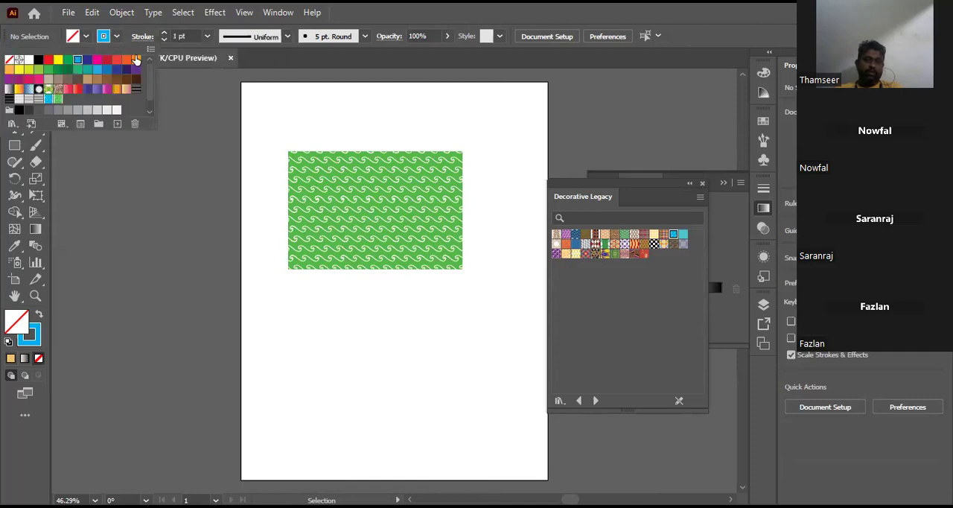
Step: Select the rectangle, remove its pattern fill and give it a black stroke
drag(306, 132, 337, 184)
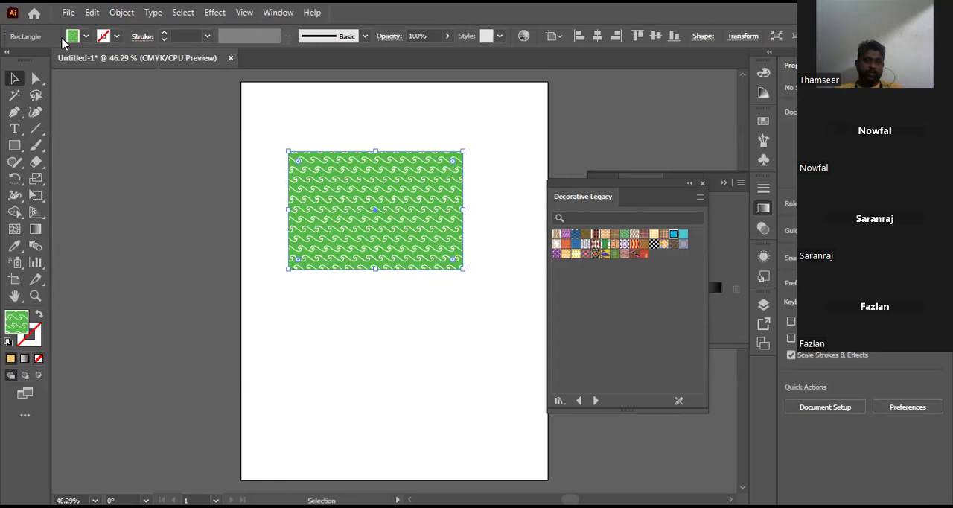
click(85, 36)
click(9, 60)
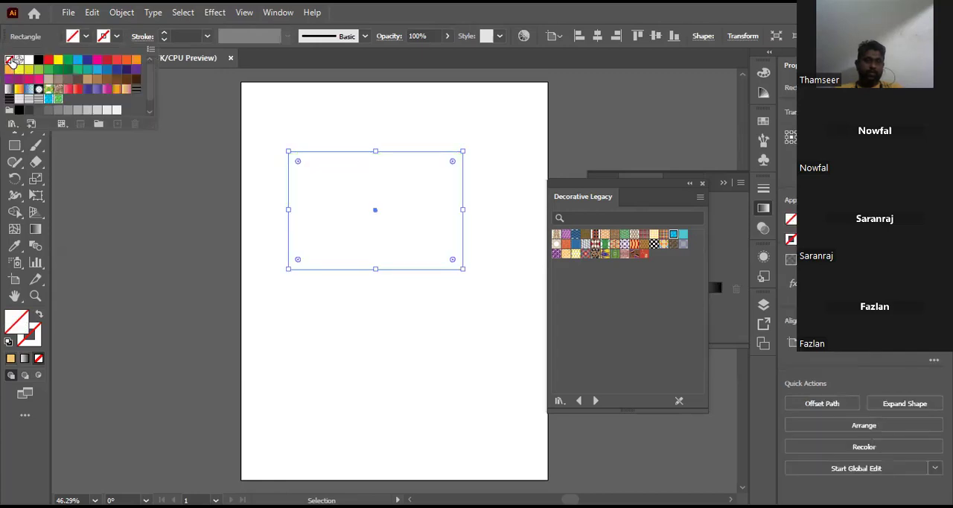
click(116, 36)
click(39, 60)
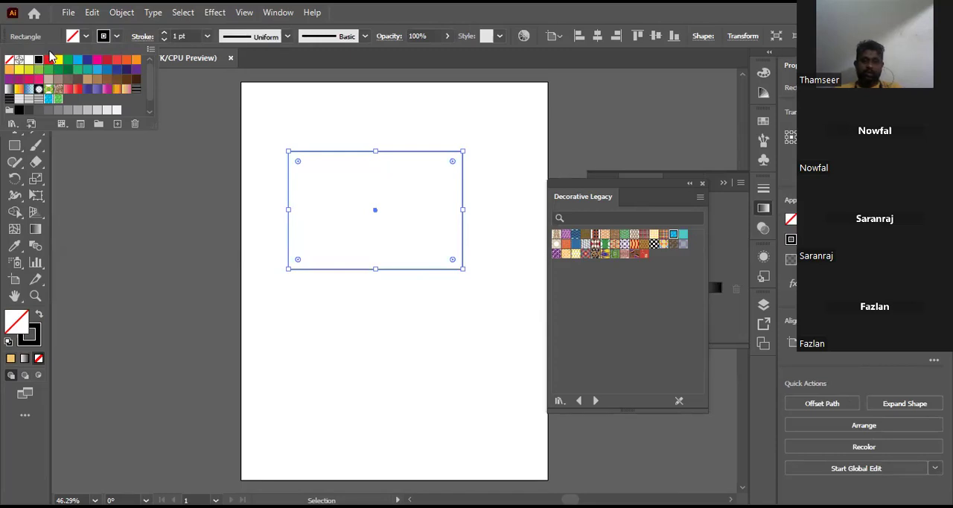
click(77, 438)
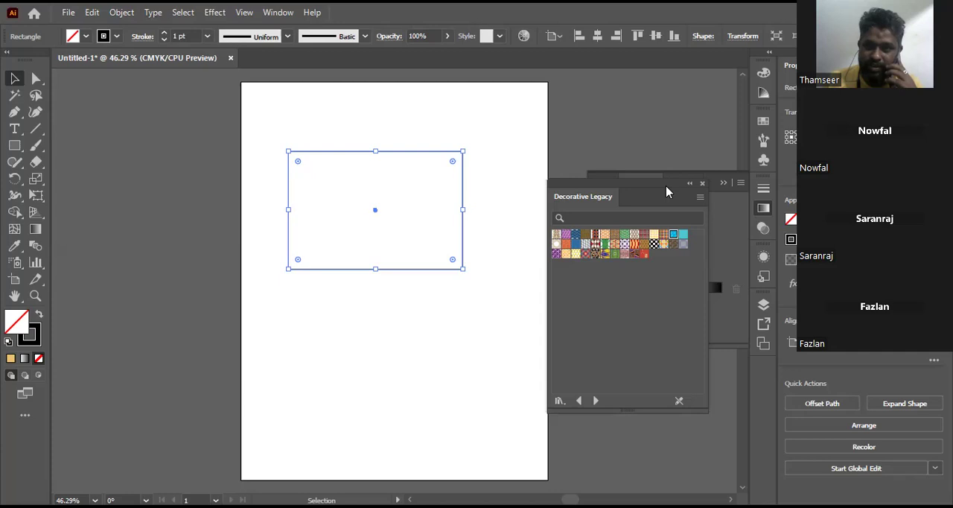
drag(665, 191, 642, 149)
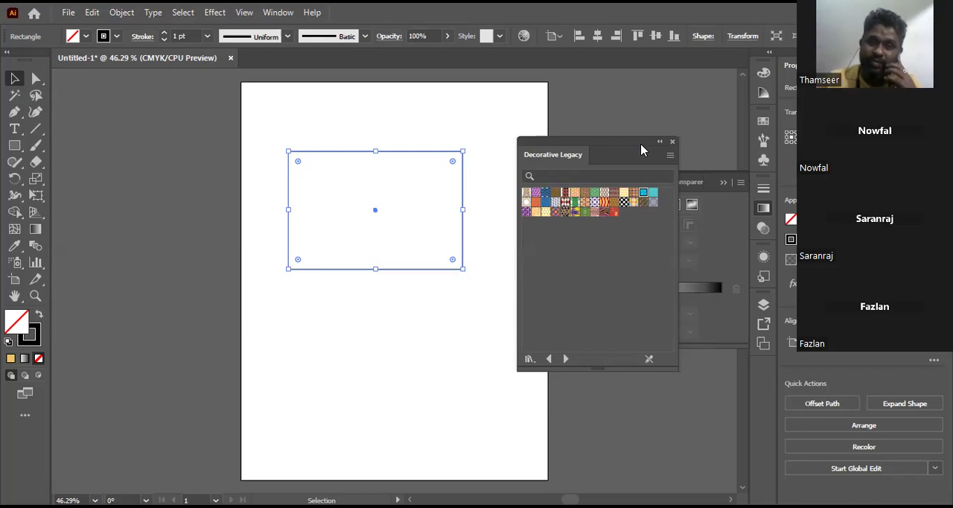
drag(626, 143, 635, 129)
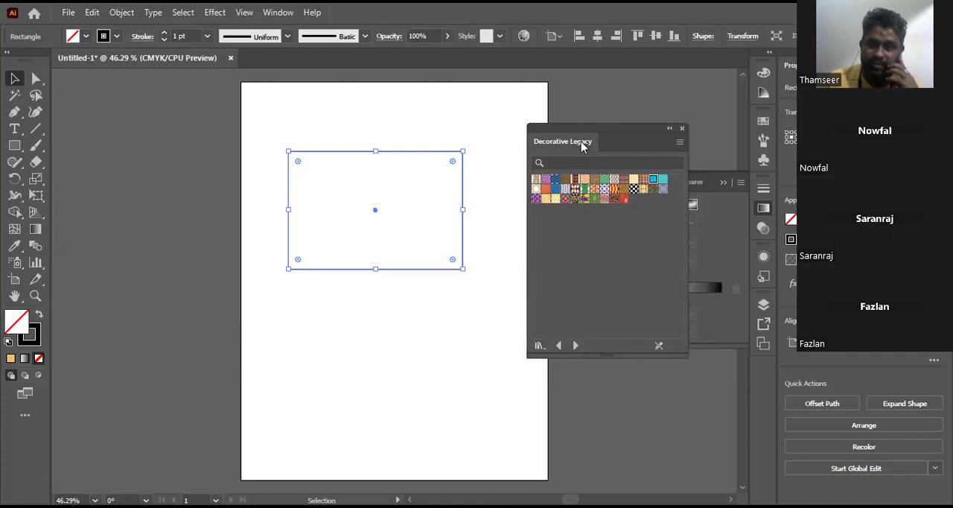
drag(583, 146, 546, 160)
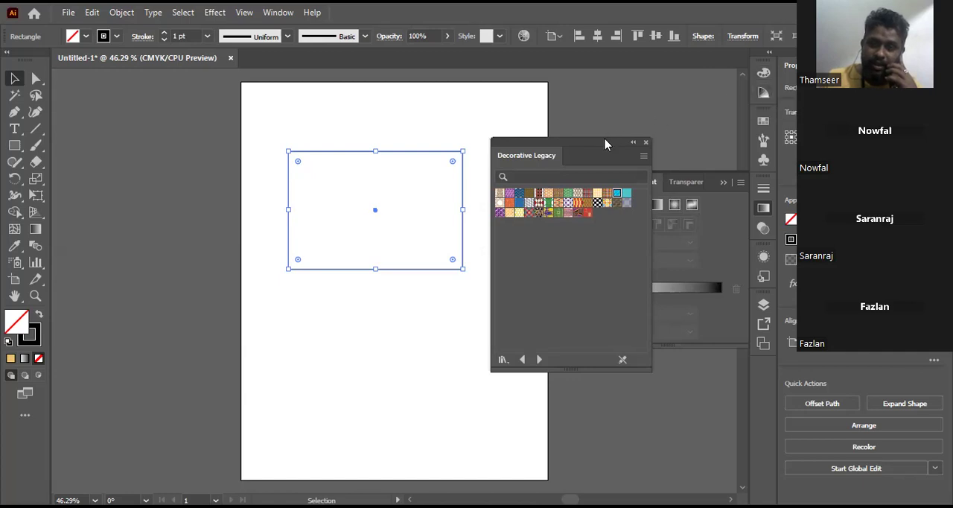
drag(646, 159, 588, 140)
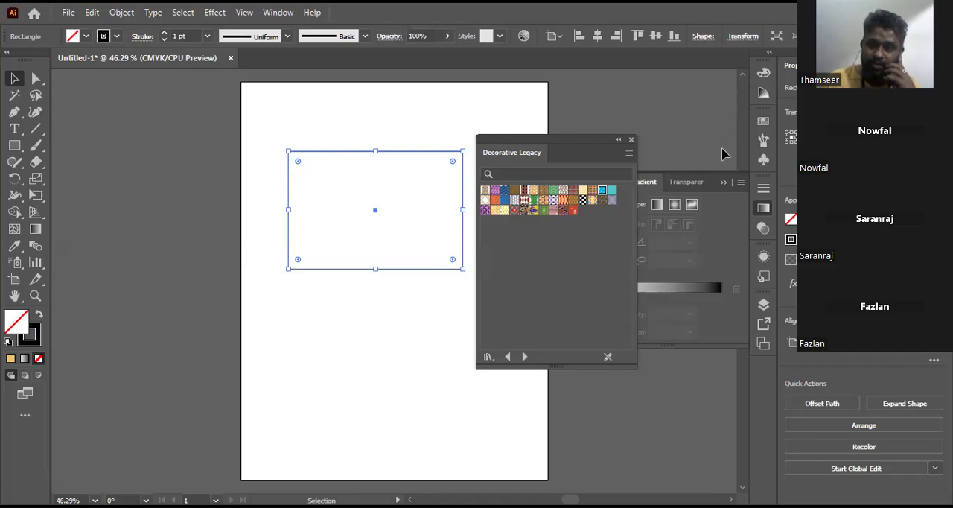
click(715, 328)
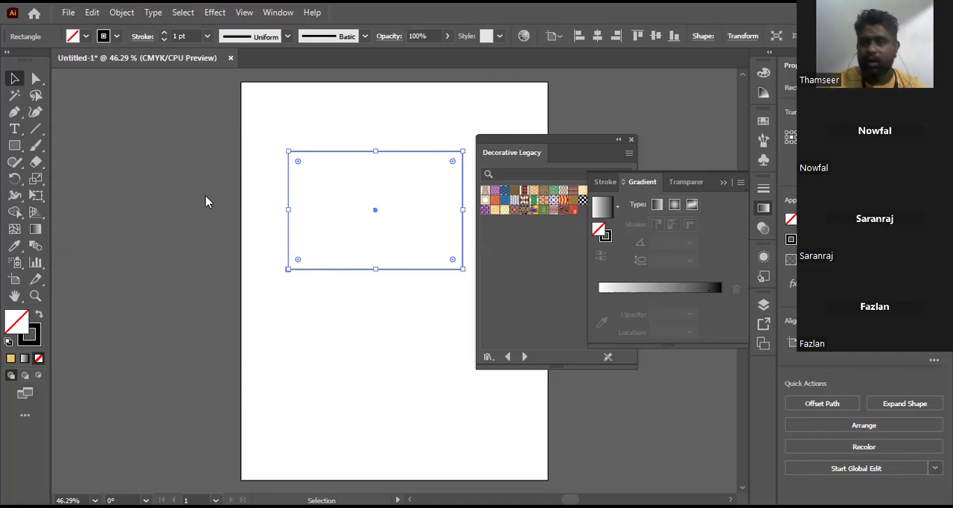
click(527, 284)
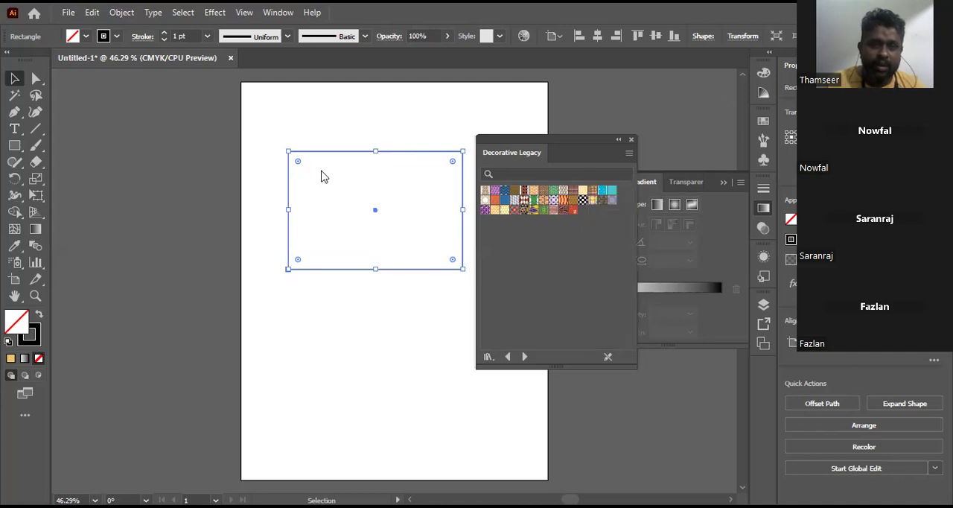
Step: Set the rectangle's stroke weight to 60 pt and move the Decorative Legacy library clear of the thickened outline
click(208, 36)
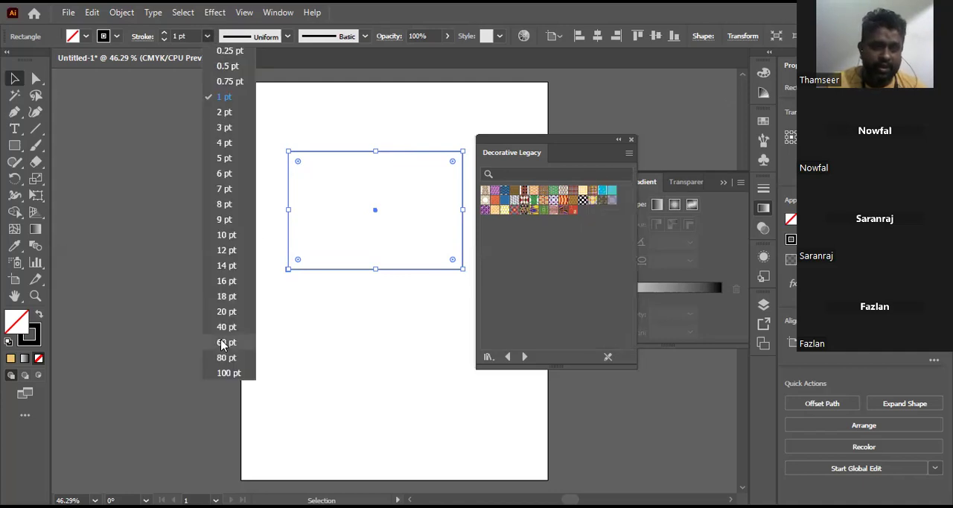
click(224, 342)
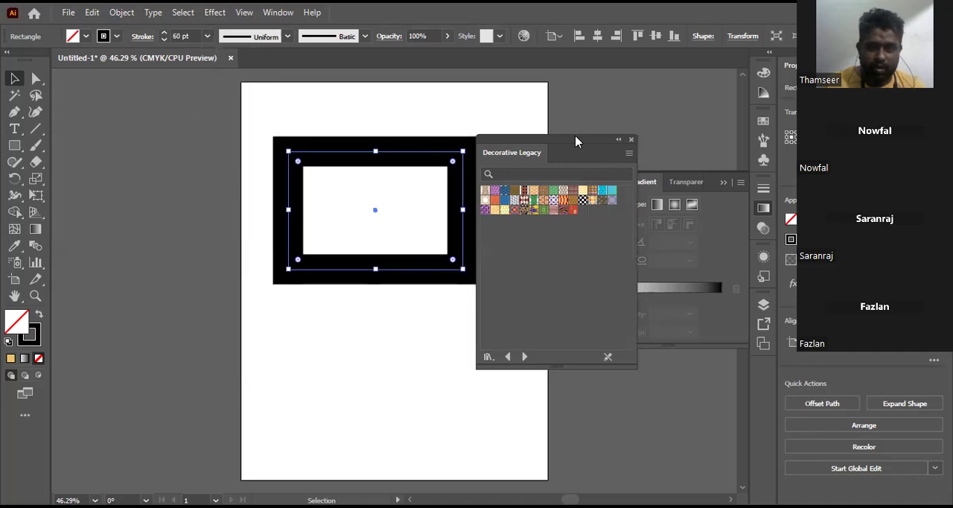
drag(578, 140, 595, 112)
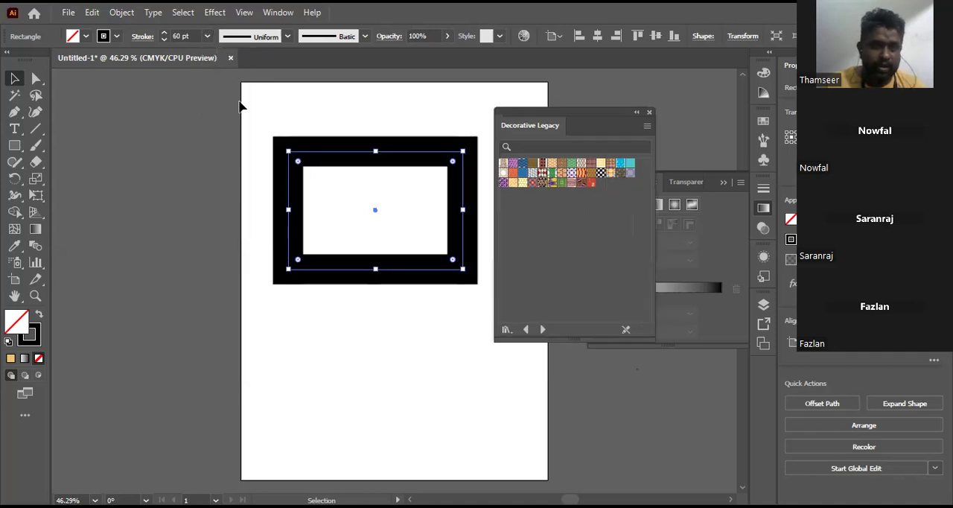
Step: Try a teal green swatch and the green foliage pattern on the rectangle's stroke, ending with a solid green
click(117, 37)
click(78, 70)
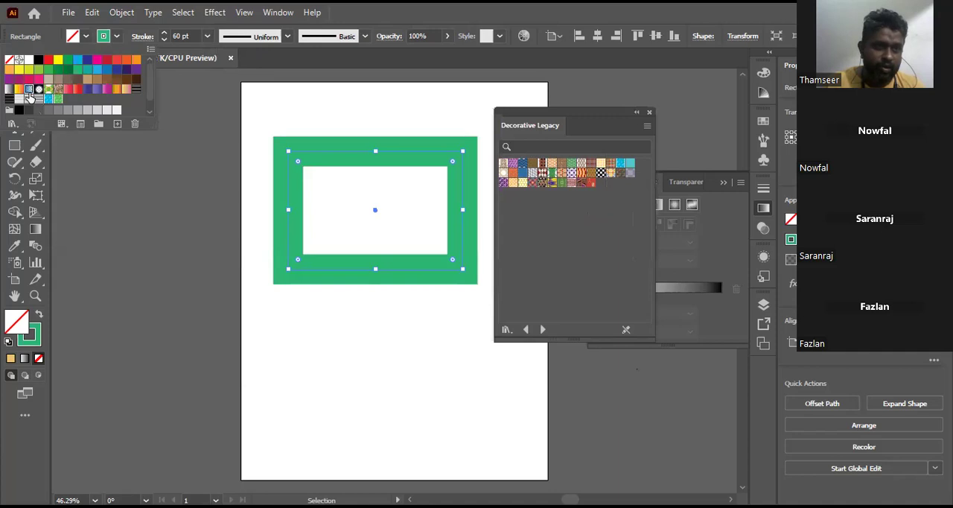
click(48, 90)
click(49, 90)
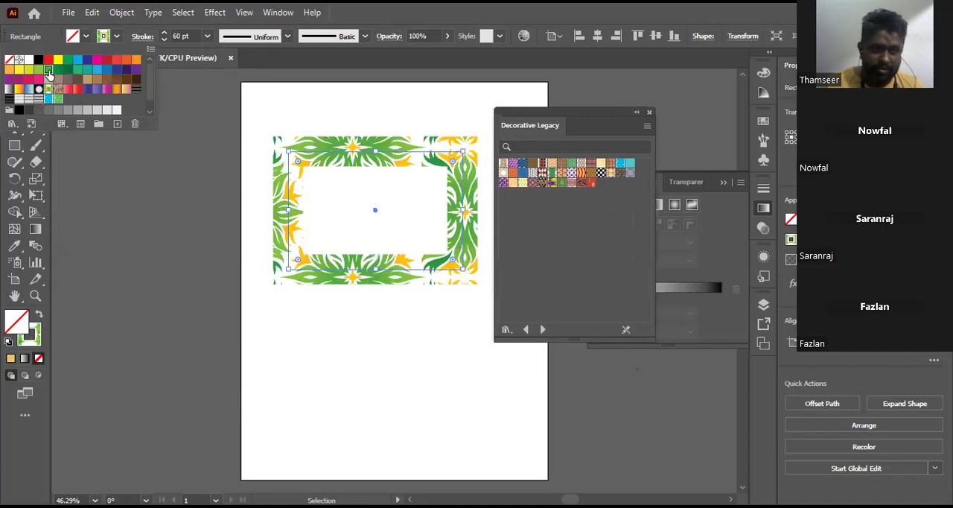
click(49, 69)
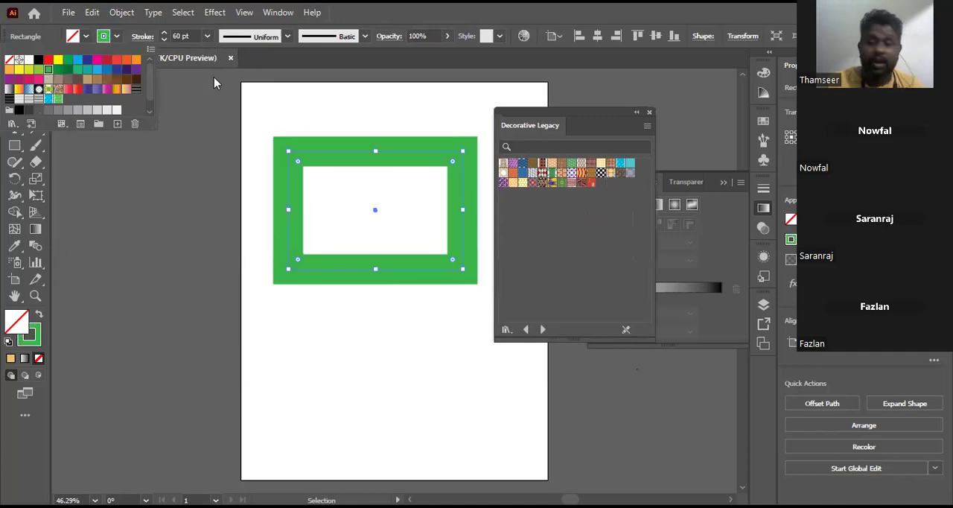
click(294, 118)
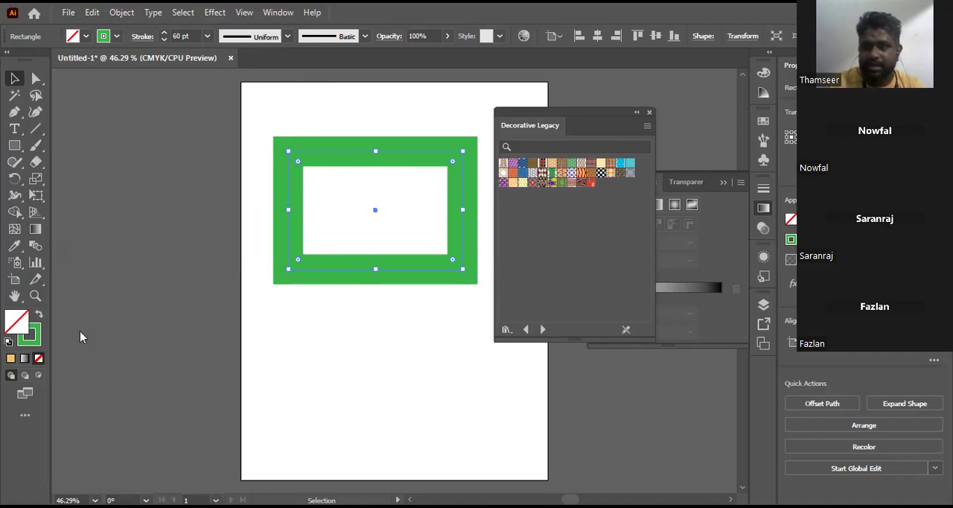
Step: Make the stroke the active color target, load the Desaturated swatch library and try several muted colors on the stroke, ending with light tan
scroll(67, 333, up, 1)
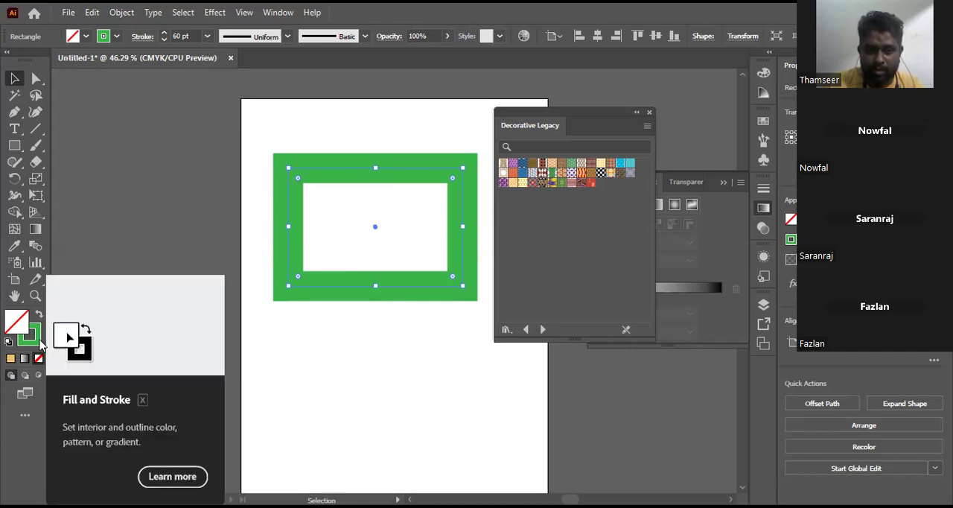
click(36, 335)
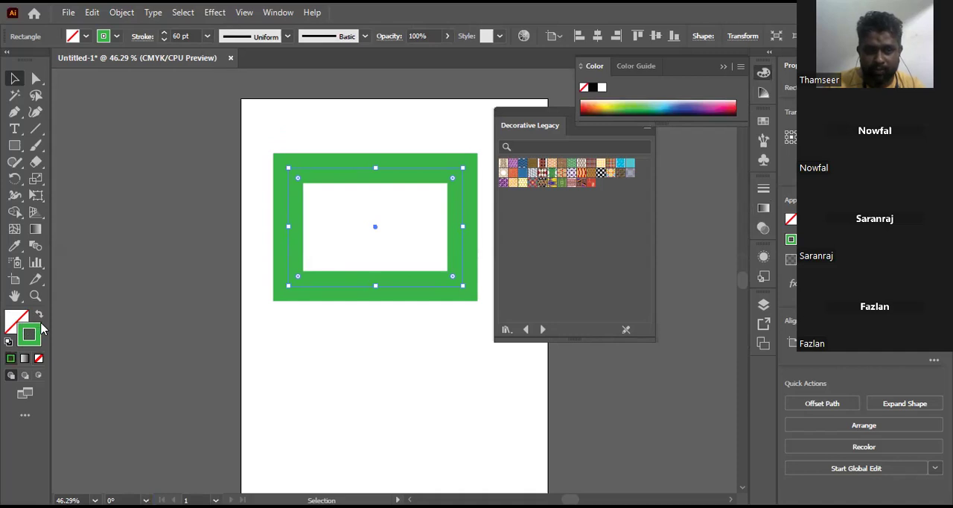
click(512, 329)
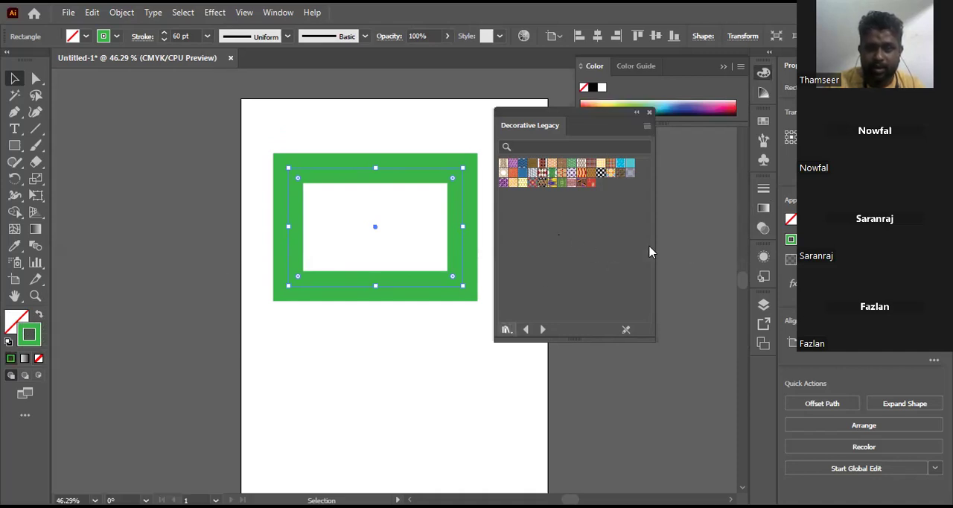
click(651, 249)
click(524, 209)
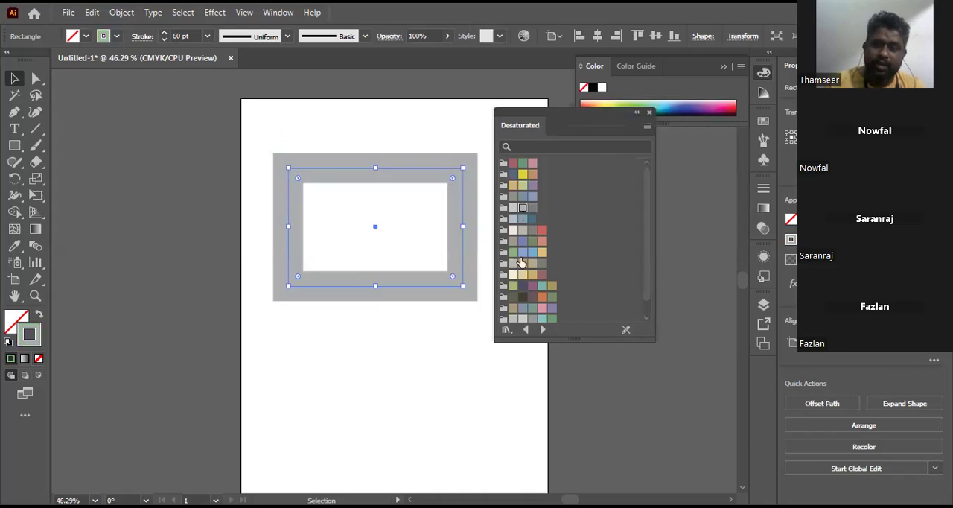
click(523, 264)
click(542, 263)
click(523, 275)
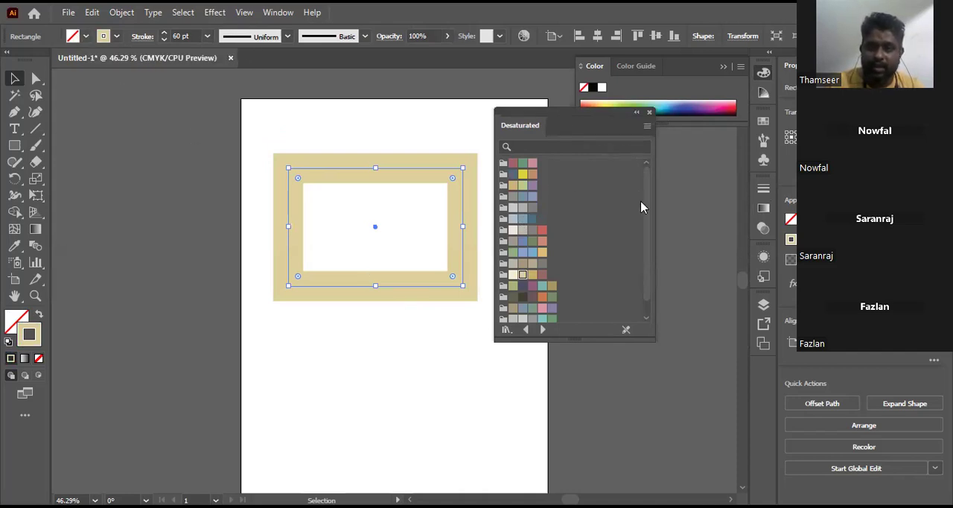
Step: Load the Ice Cream swatch library from Foods and try its light green and brown colors on the rectangle's stroke, ending with dark brown
scroll(645, 251, down, 1)
click(507, 331)
mouse_move(589, 264)
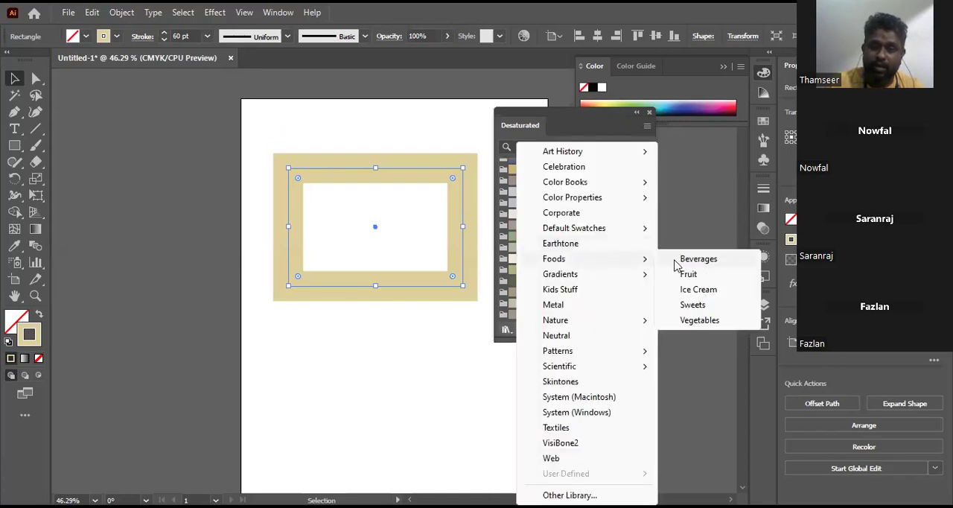
click(698, 290)
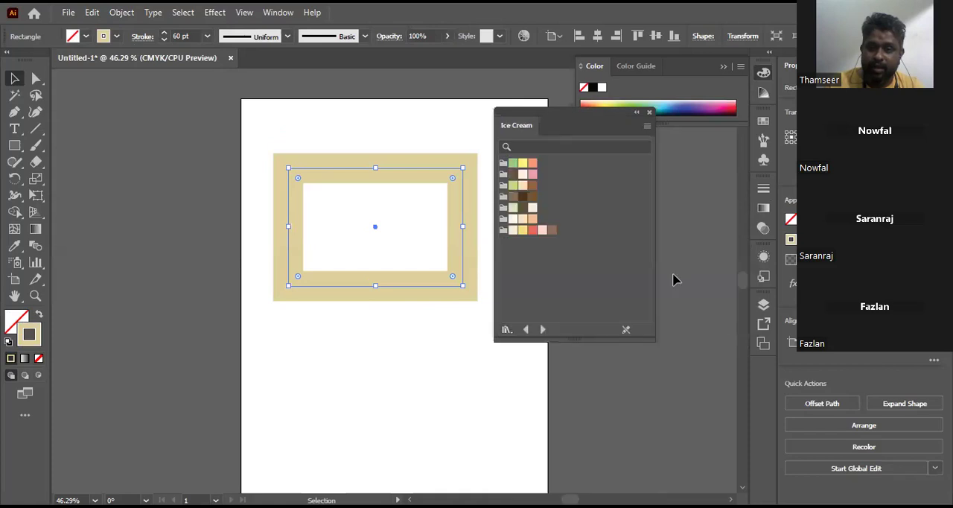
click(513, 185)
click(533, 185)
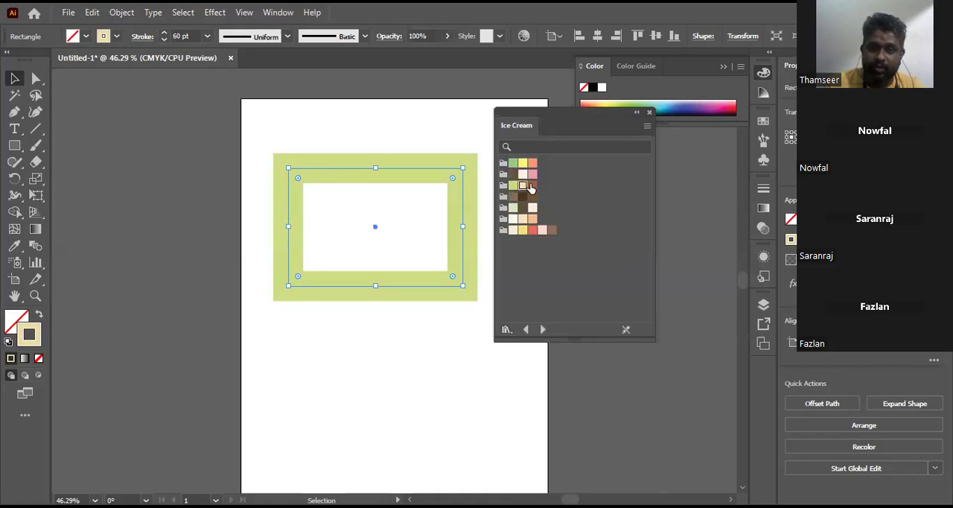
click(531, 186)
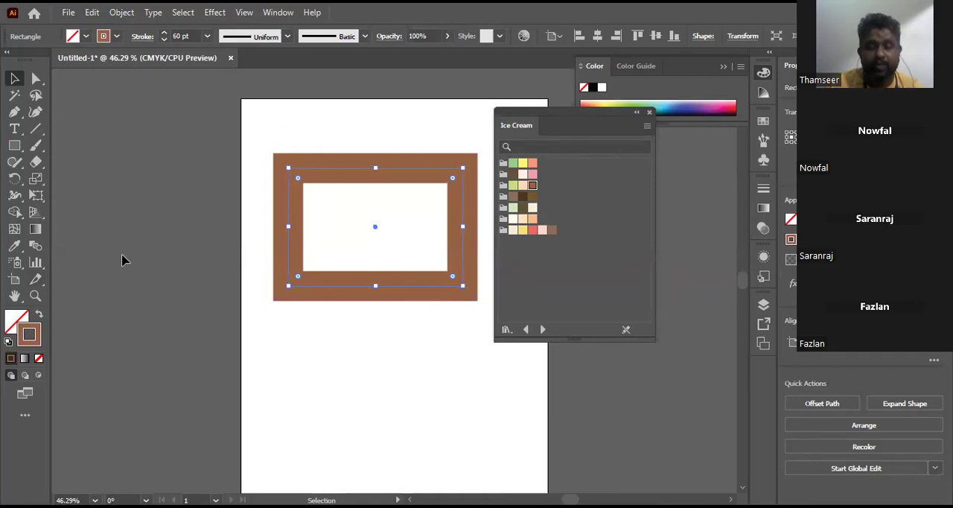
click(514, 197)
click(523, 197)
click(533, 197)
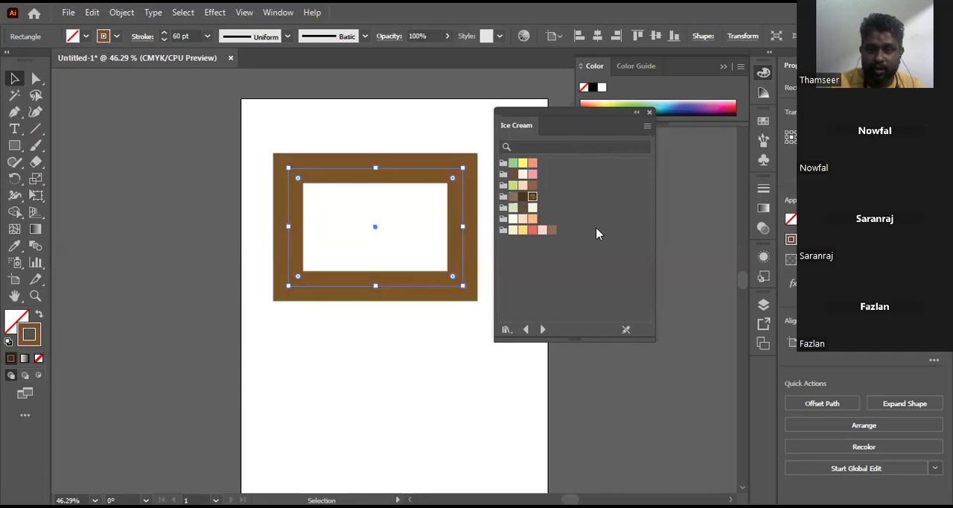
Step: Advance to the Sweets swatch library and try its yellow and green swatches on the rectangle's stroke, ending with green
click(544, 329)
click(513, 207)
click(523, 207)
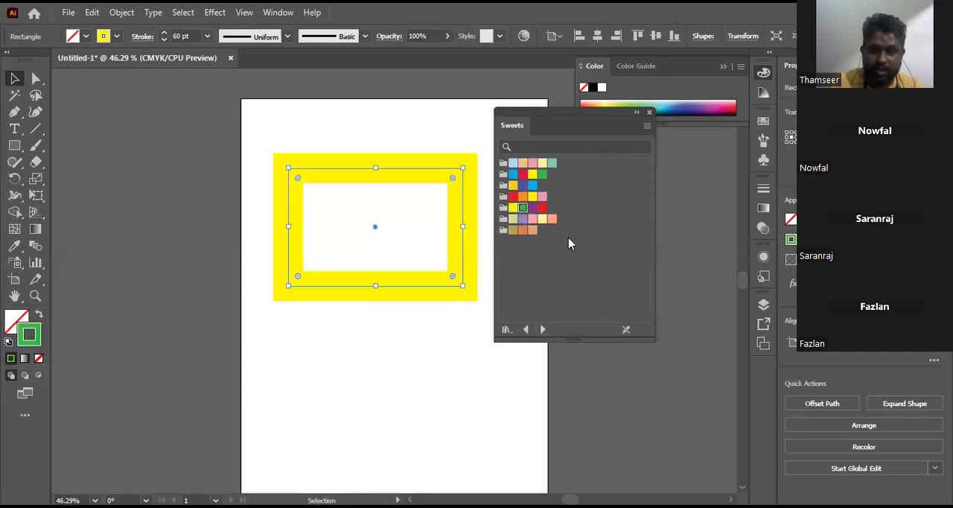
Step: Load the Brights gradient library and apply its second red gradient to the rectangle's stroke
click(507, 330)
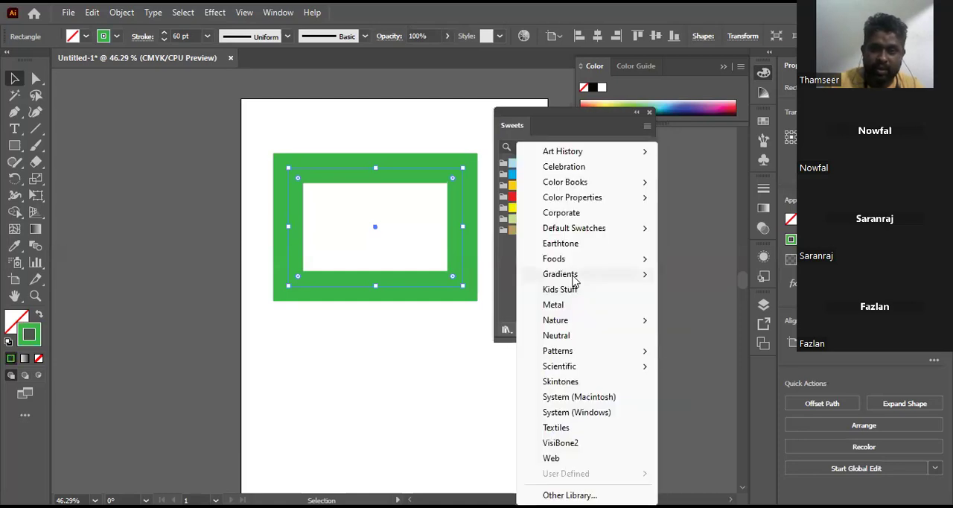
click(677, 228)
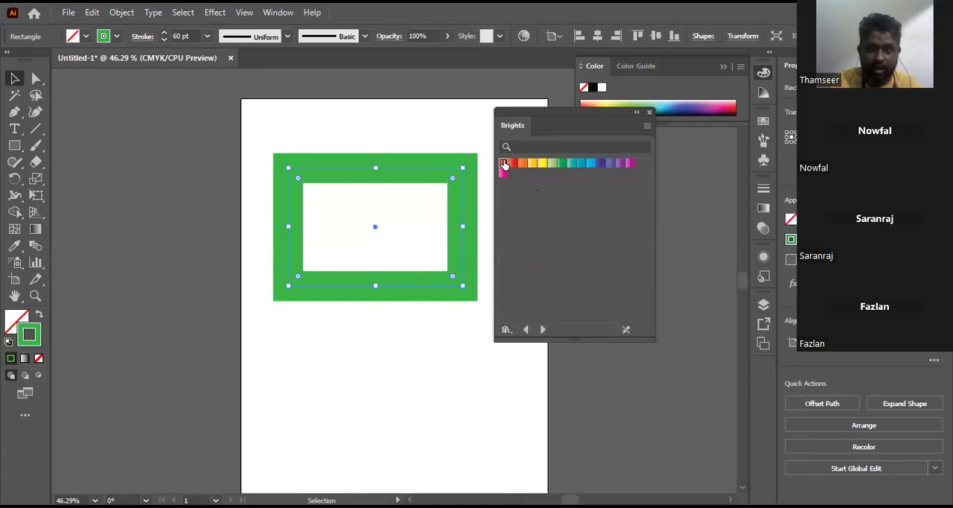
click(512, 164)
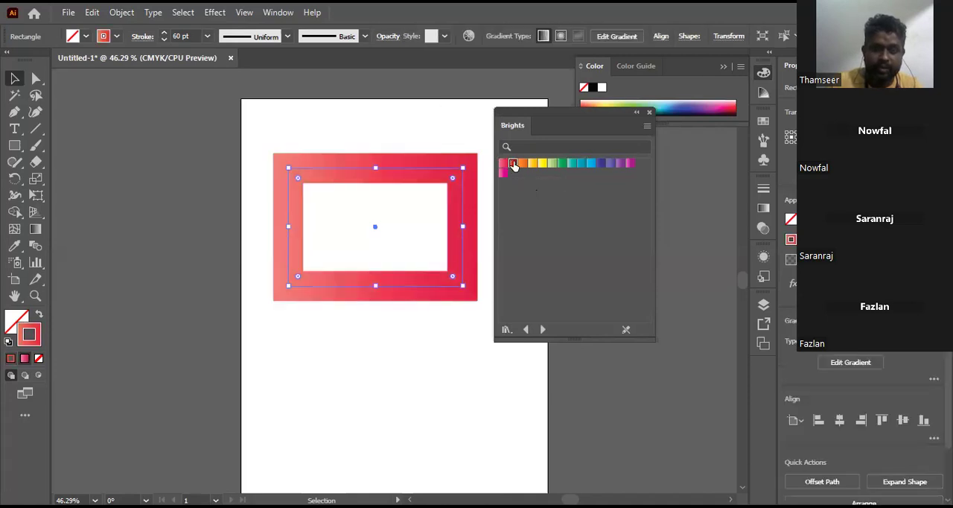
Step: Try the orange Brights gradient on the rectangle's stroke, apply the bright yellow one instead, and open the gradient's settings for editing
click(532, 164)
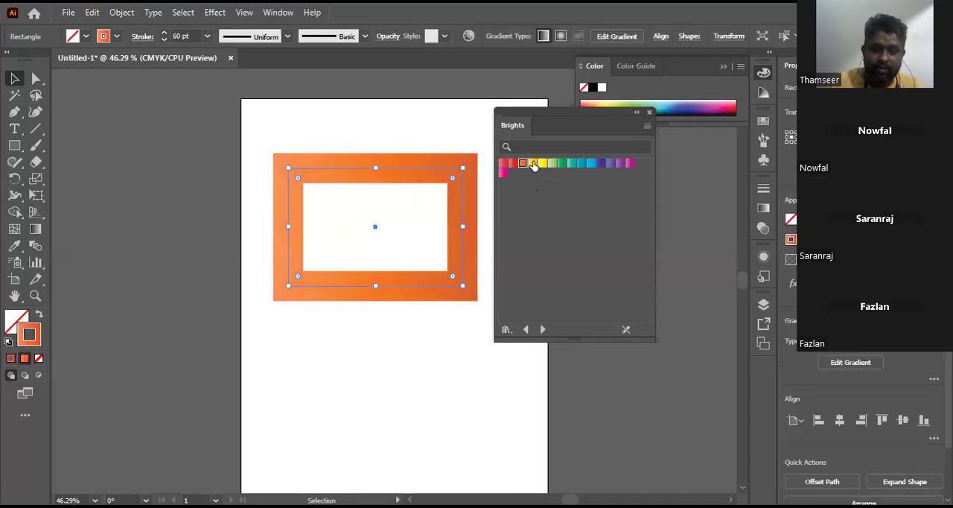
click(545, 164)
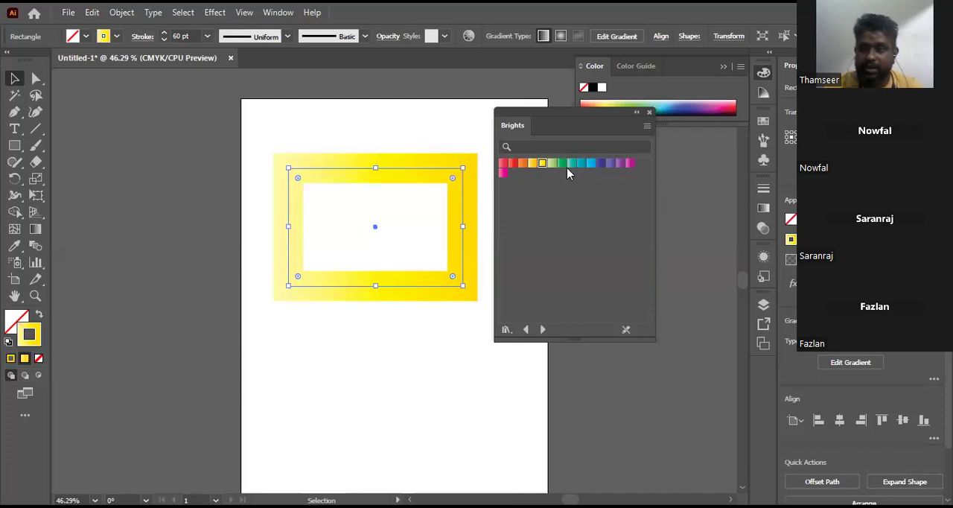
click(38, 231)
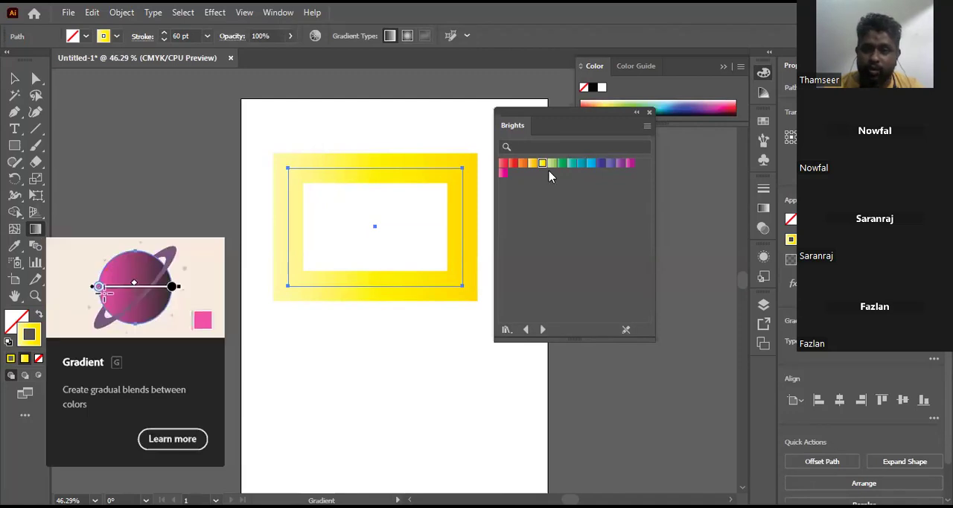
click(764, 209)
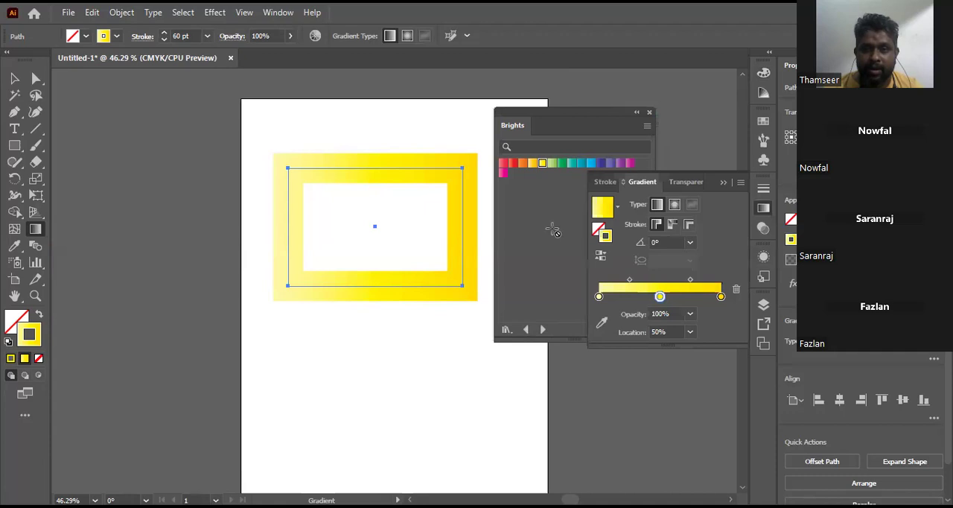
click(720, 296)
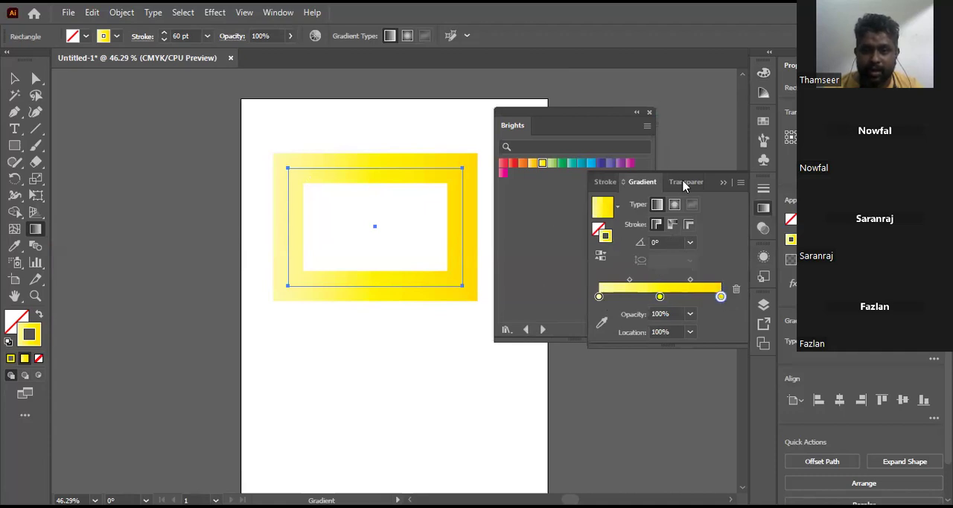
double_click(602, 296)
click(524, 357)
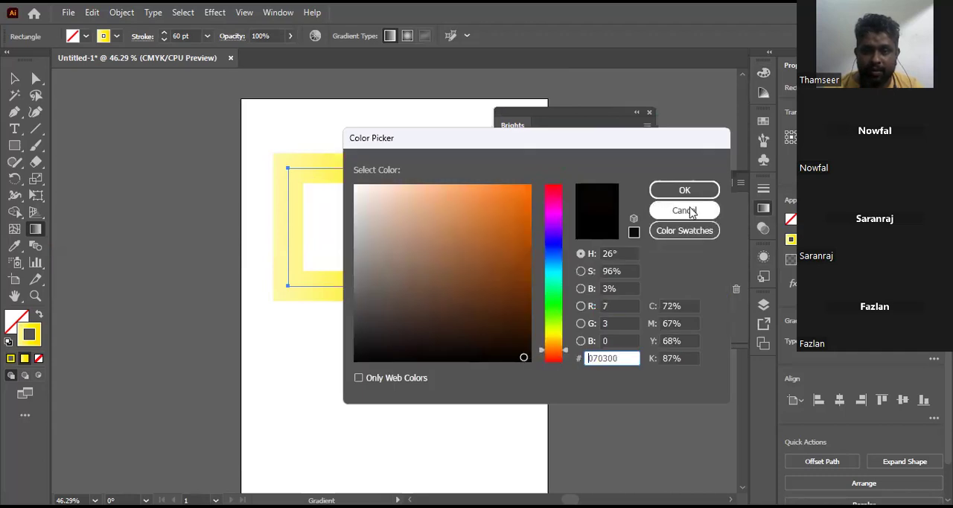
click(687, 195)
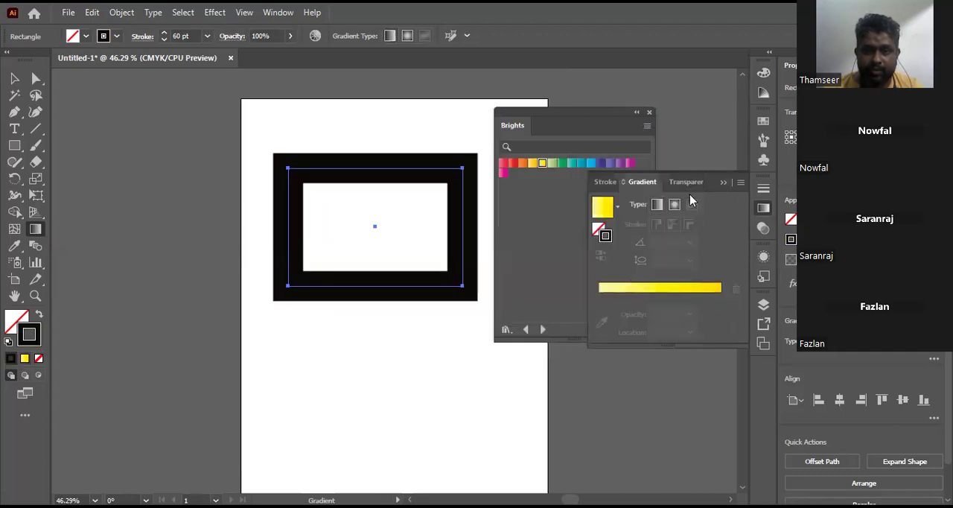
click(692, 292)
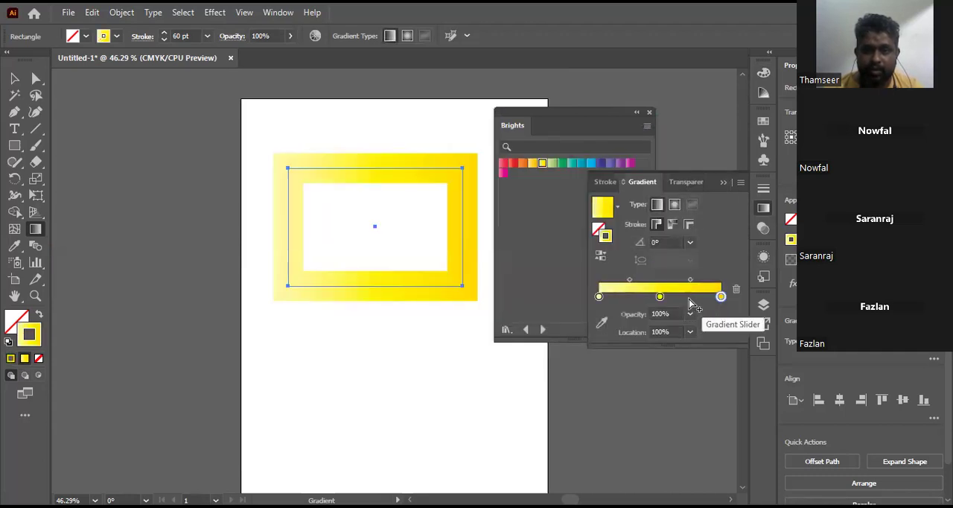
Step: Recolor the stroke gradient's middle stop olive green and its end stop dark navy using the color spectrum
click(660, 297)
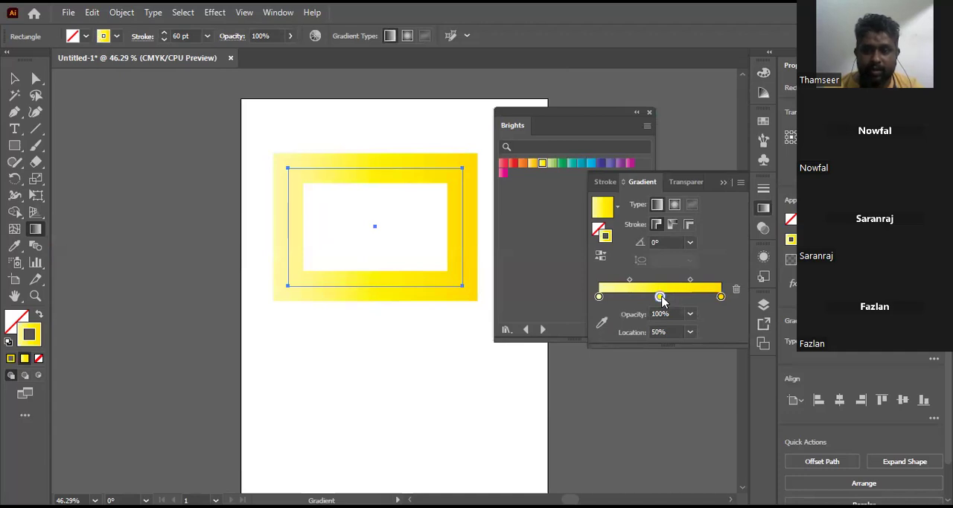
double_click(661, 297)
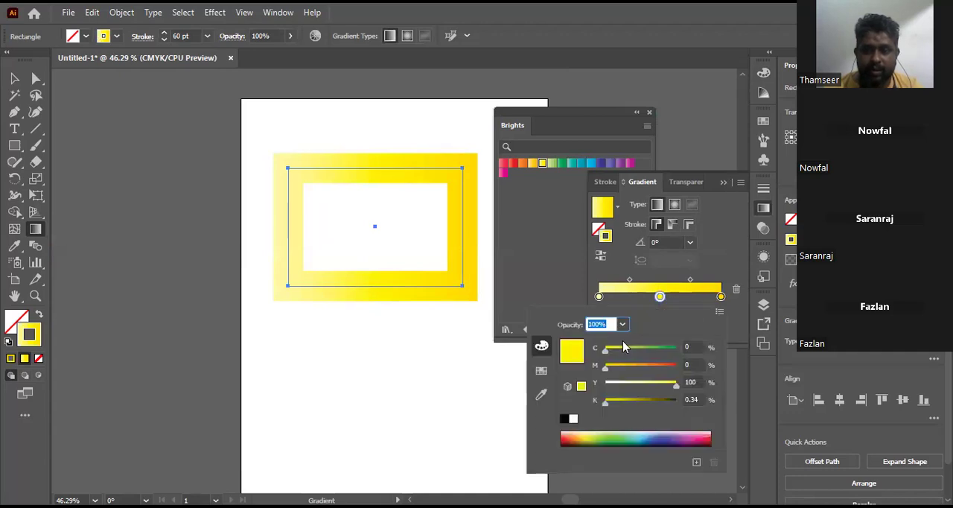
click(590, 436)
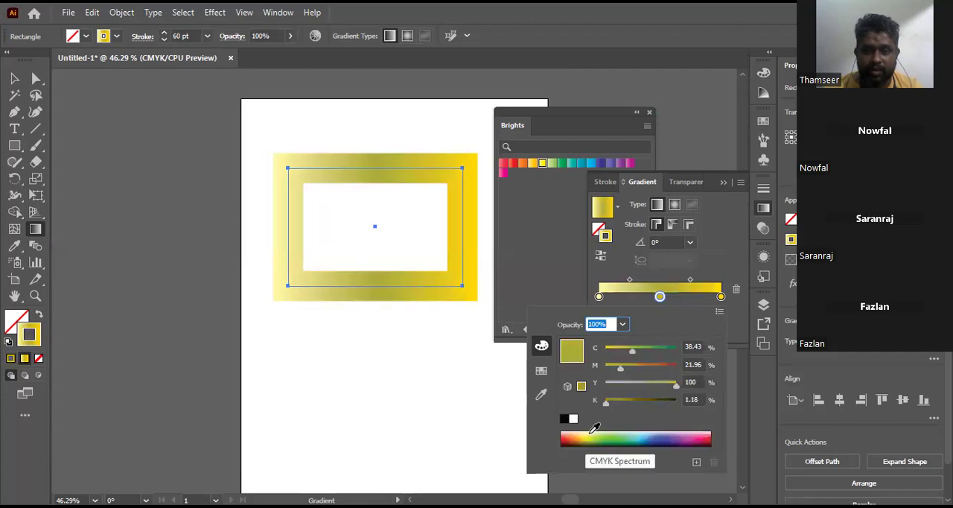
click(721, 298)
click(669, 444)
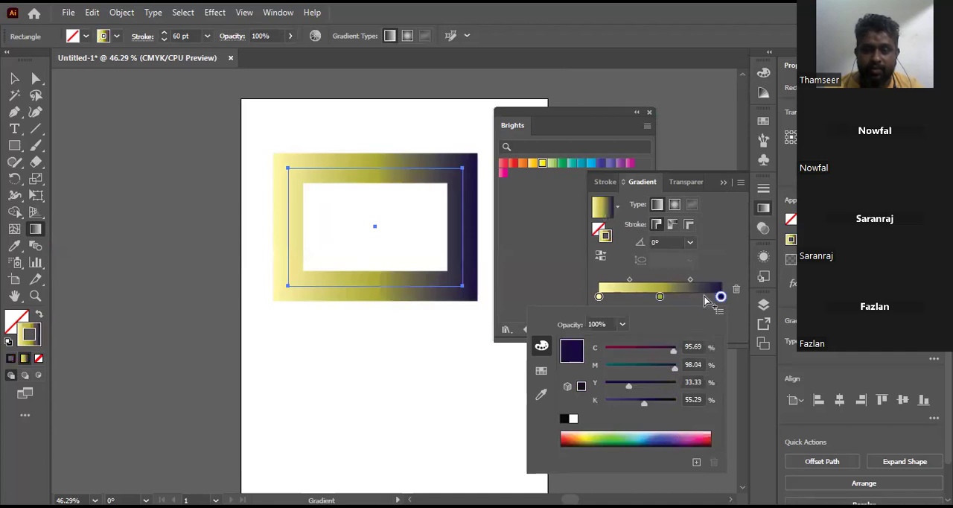
Step: Replace the gradient's olive middle stop with a new stop at about 41% and color it red
click(630, 298)
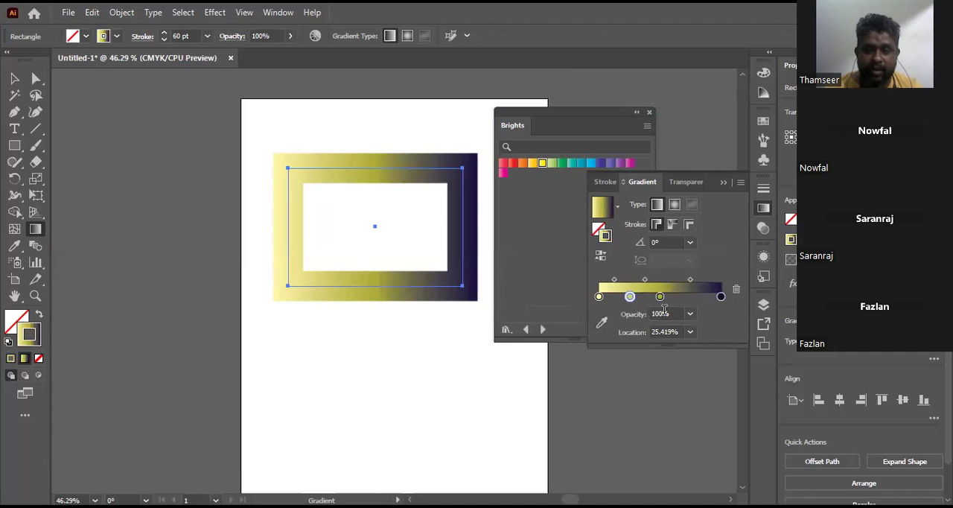
drag(660, 298, 692, 340)
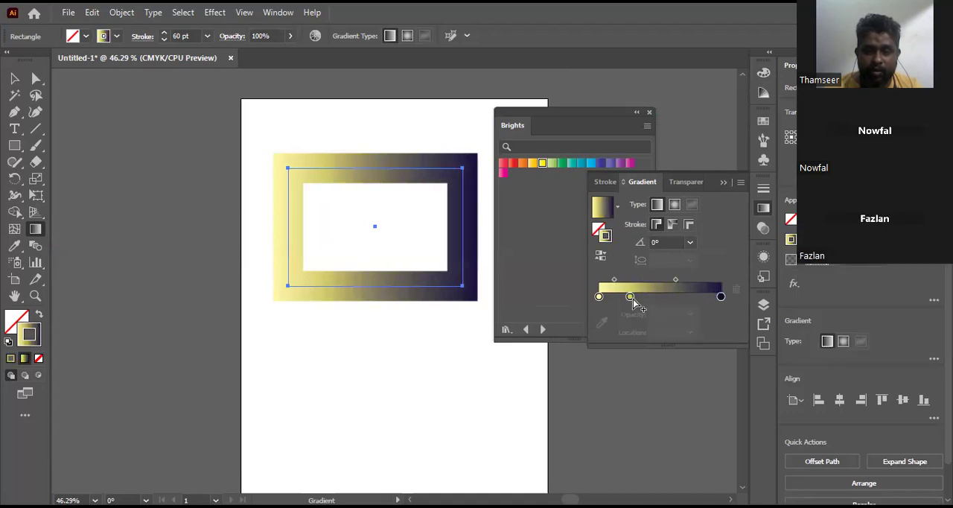
drag(631, 297, 651, 297)
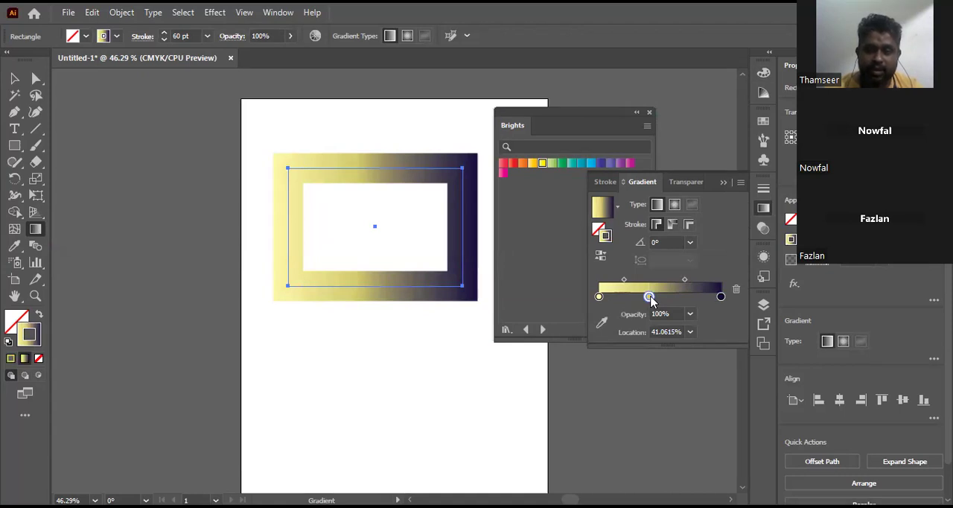
double_click(649, 297)
click(564, 440)
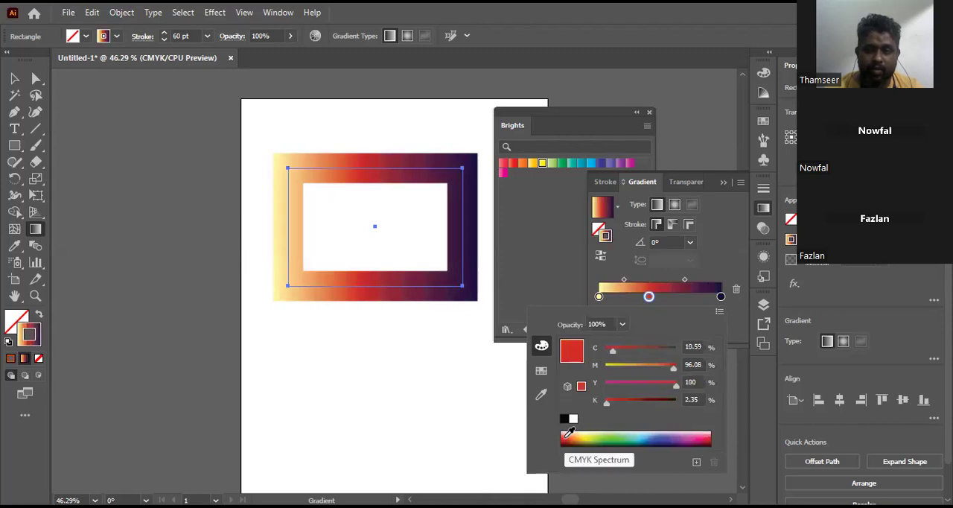
Step: Try a radial gradient and a gradient along the stroke, settling on a linear gradient applied across the rectangle's stroke
click(661, 207)
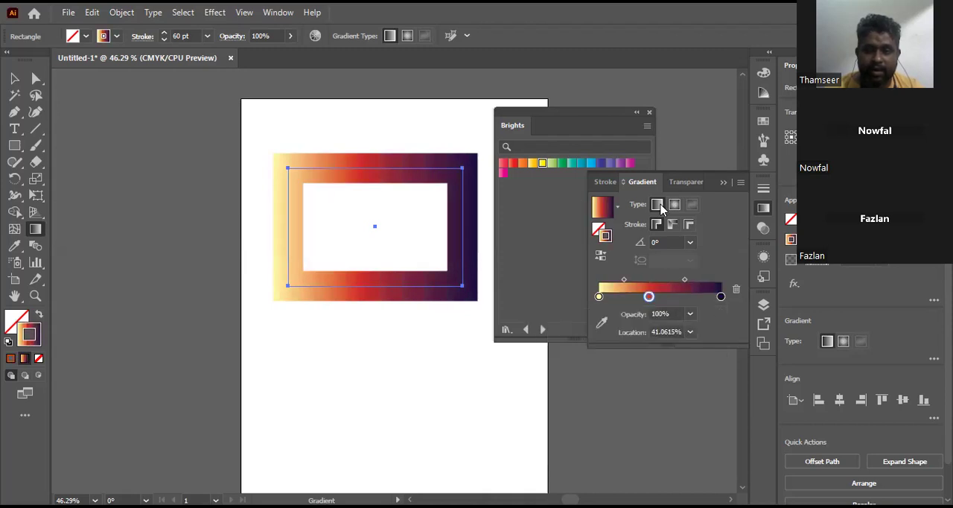
click(675, 204)
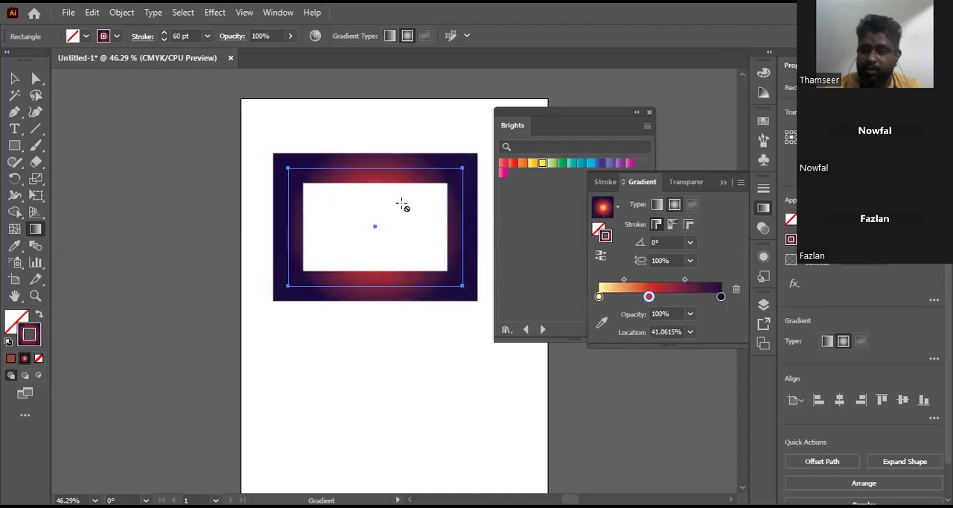
click(657, 206)
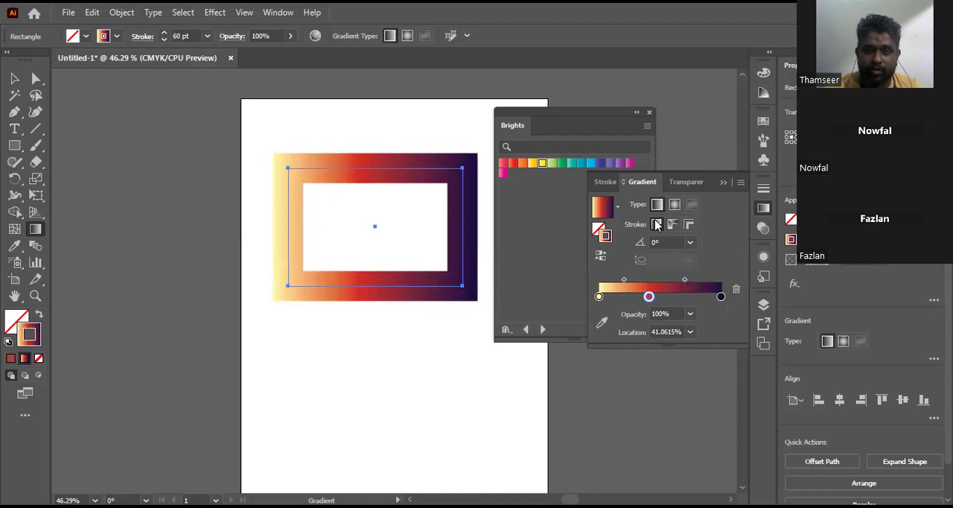
click(670, 225)
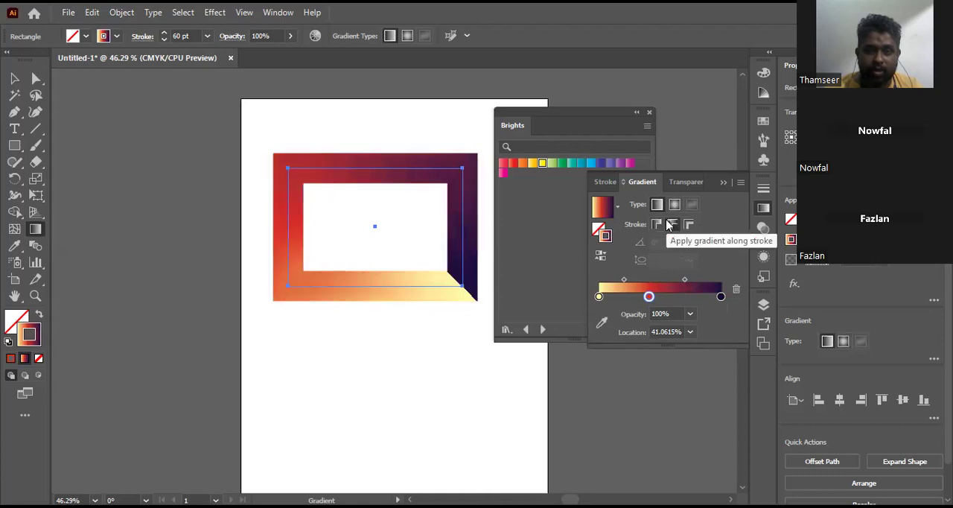
click(689, 224)
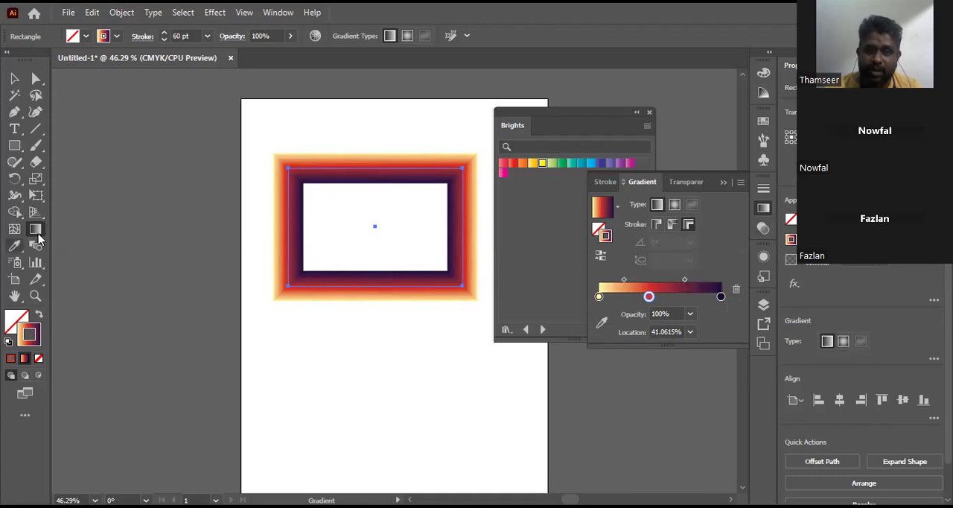
click(724, 183)
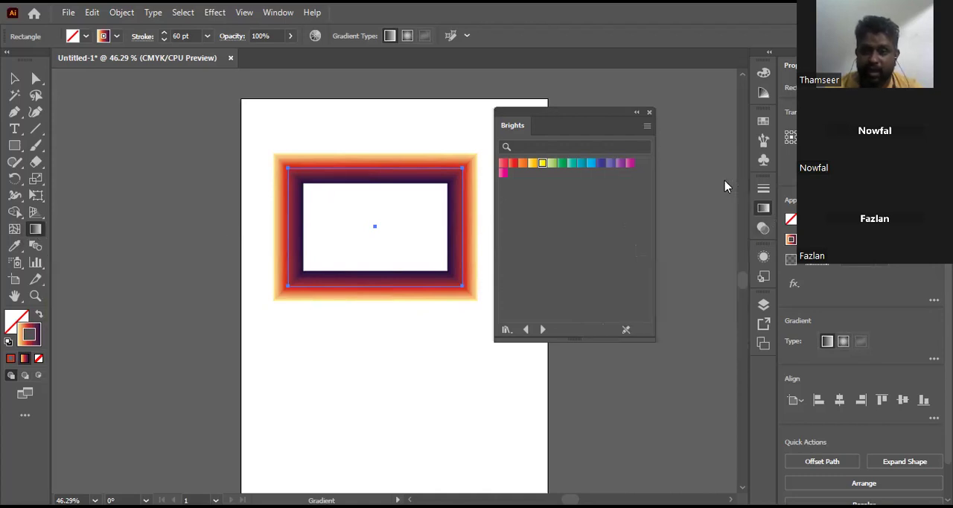
Step: Recolor the artwork by unlinking the harmony colors and moving the red color to light green on the color wheel, and deselect the rectangle
click(316, 36)
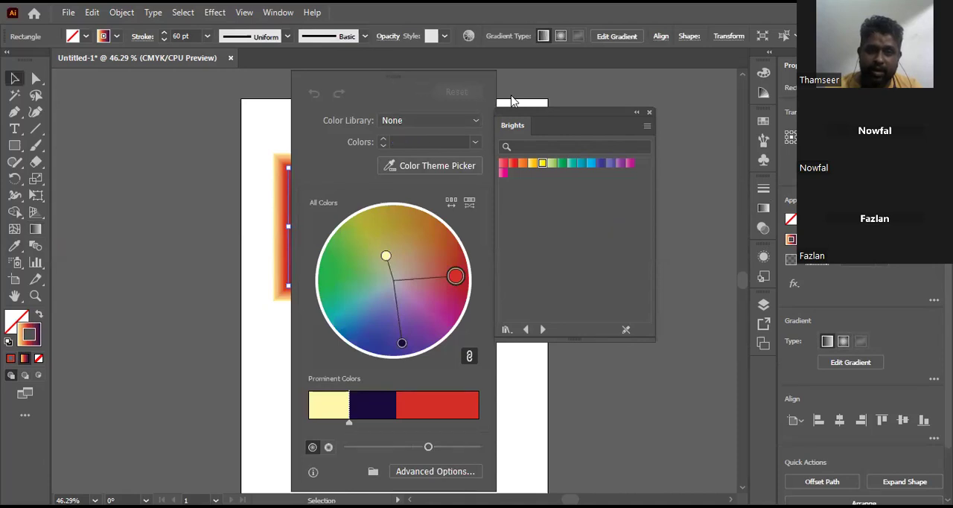
drag(512, 96, 529, 96)
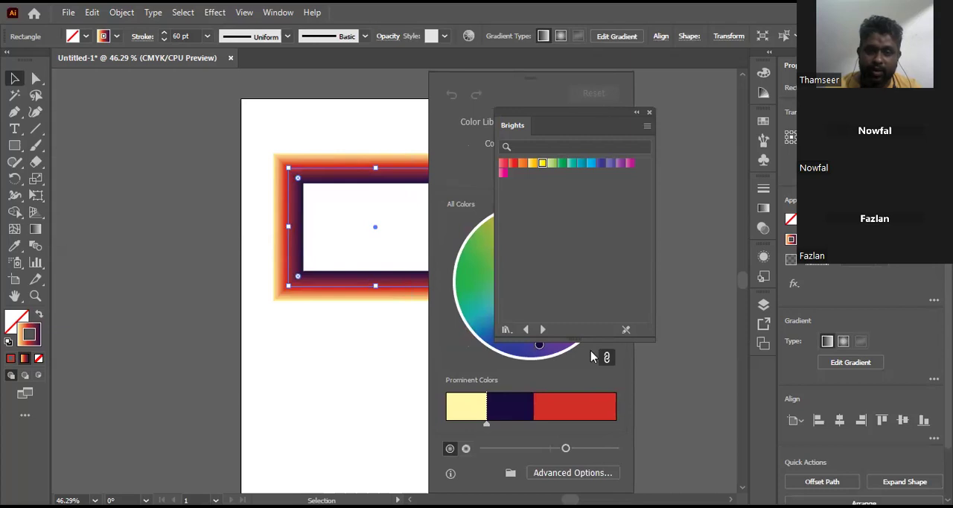
click(547, 357)
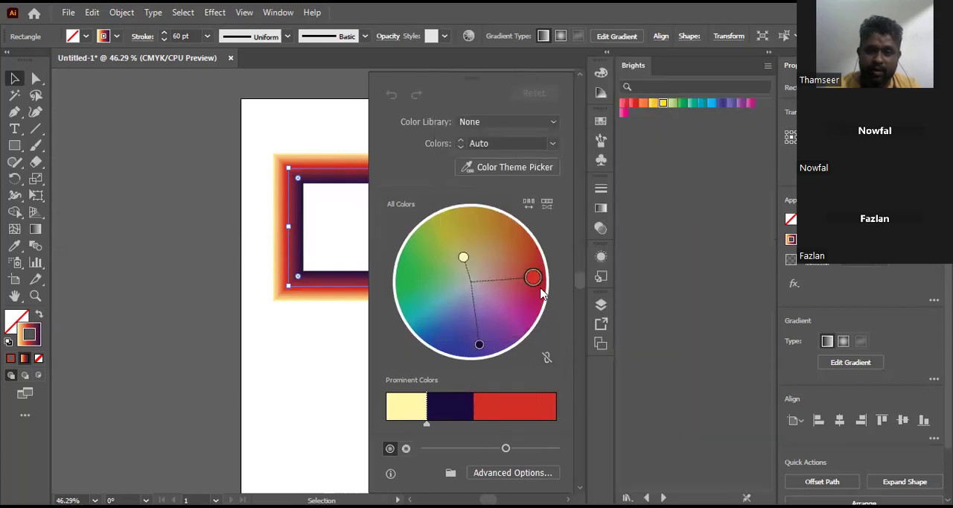
drag(533, 278, 447, 292)
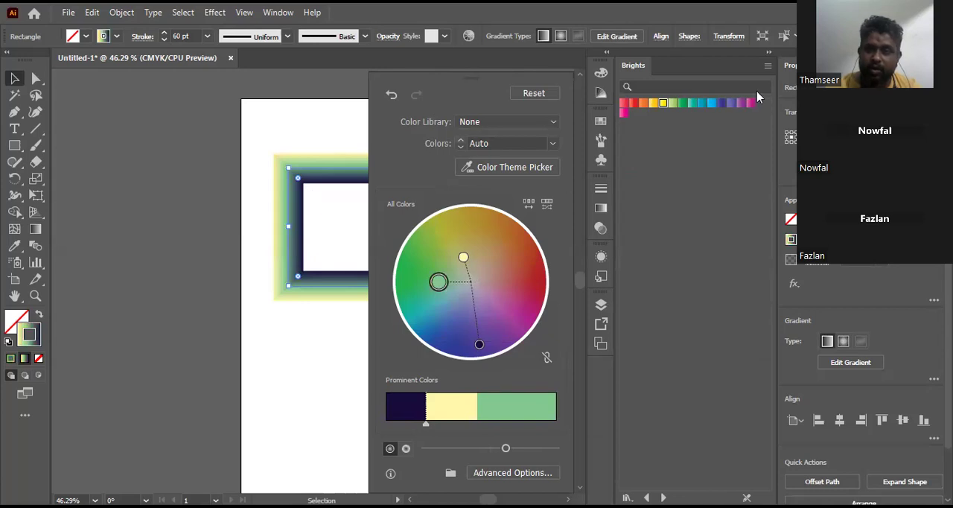
drag(488, 81, 293, 98)
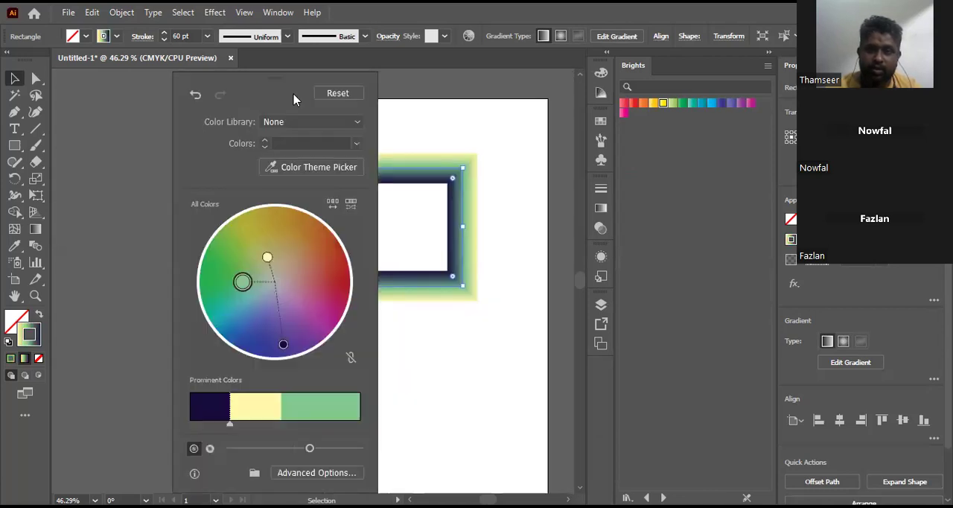
click(123, 142)
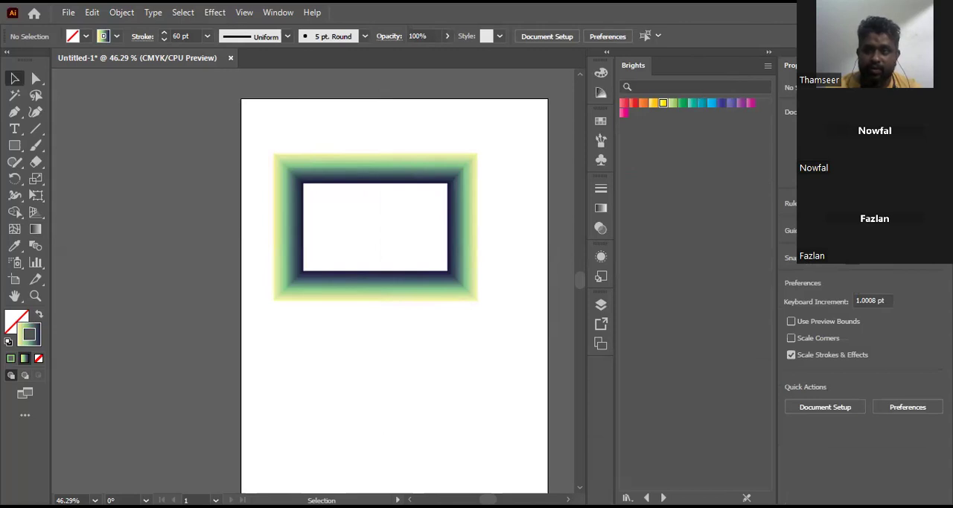
Step: Reset the workspace to restore its standard panel layout
drag(697, 52, 689, 72)
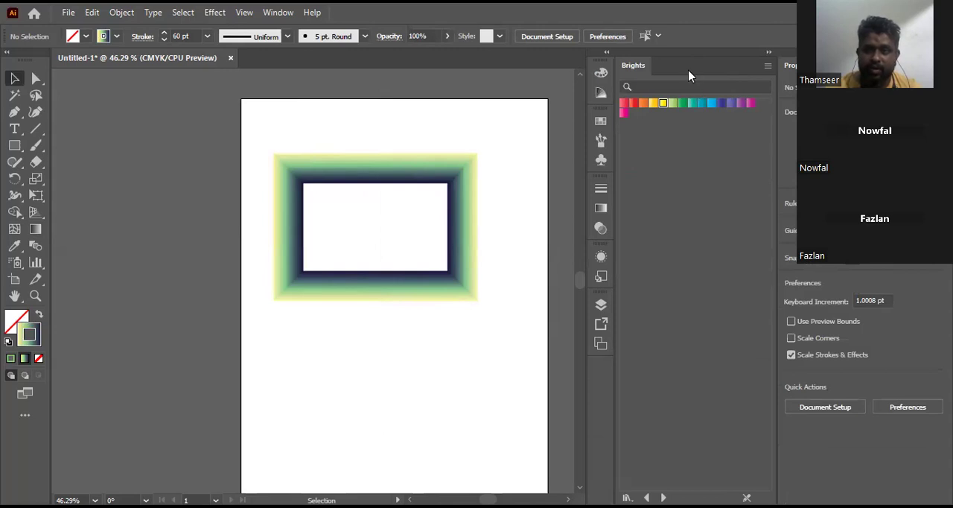
click(278, 13)
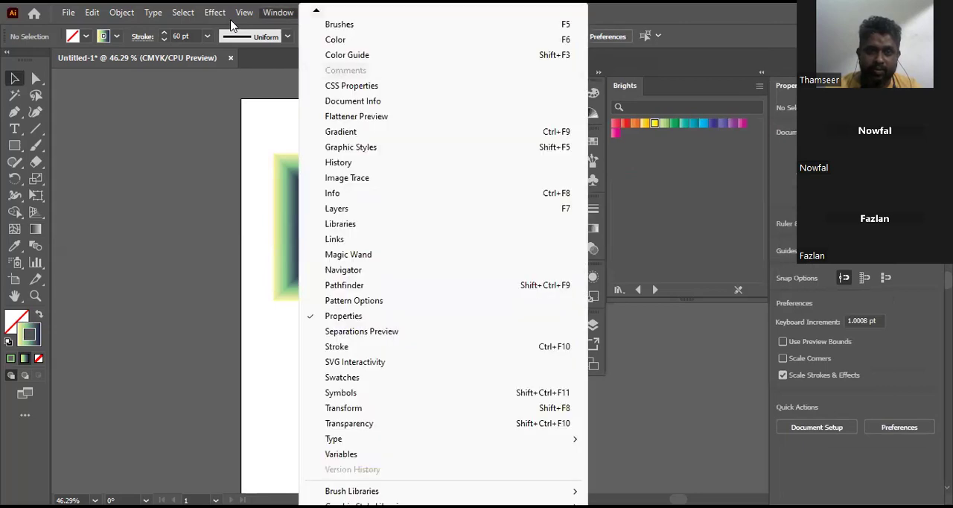
mouse_move(241, 13)
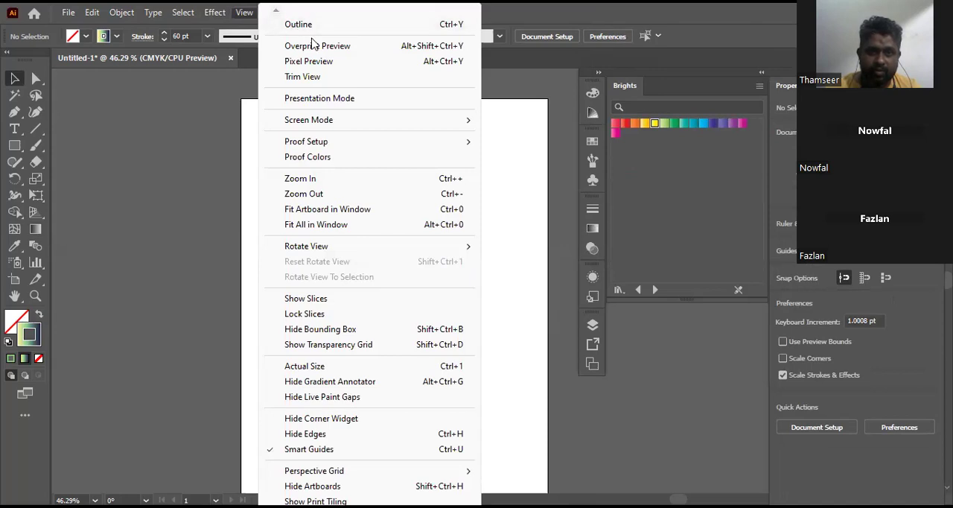
click(236, 98)
click(270, 12)
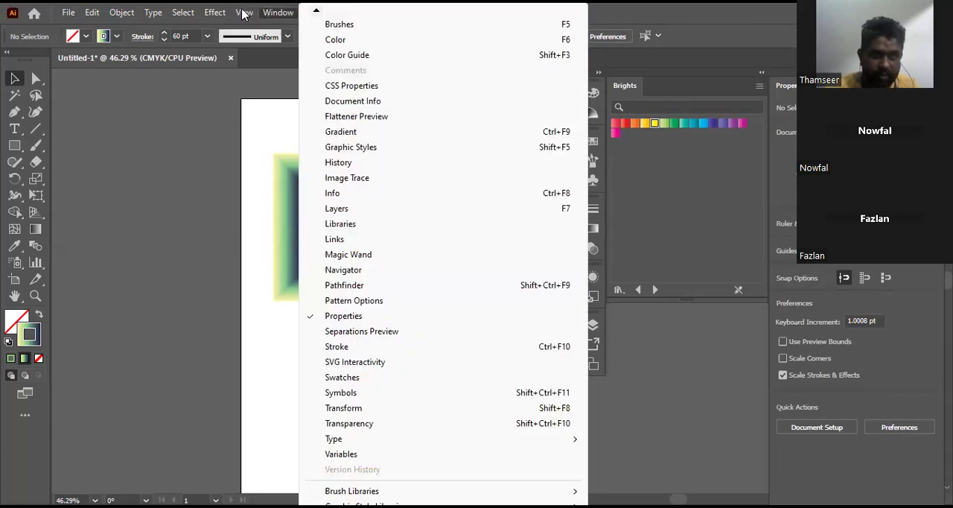
click(281, 16)
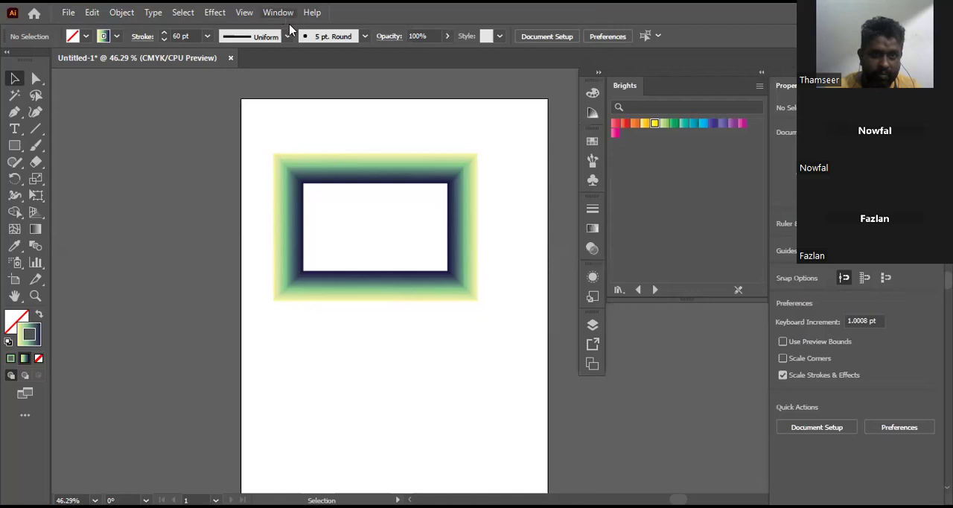
click(285, 14)
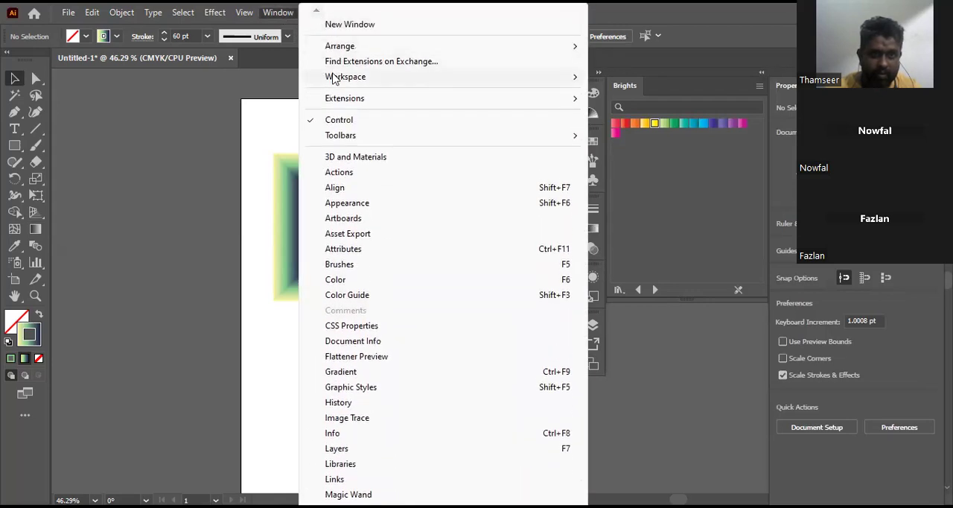
mouse_move(335, 77)
click(655, 223)
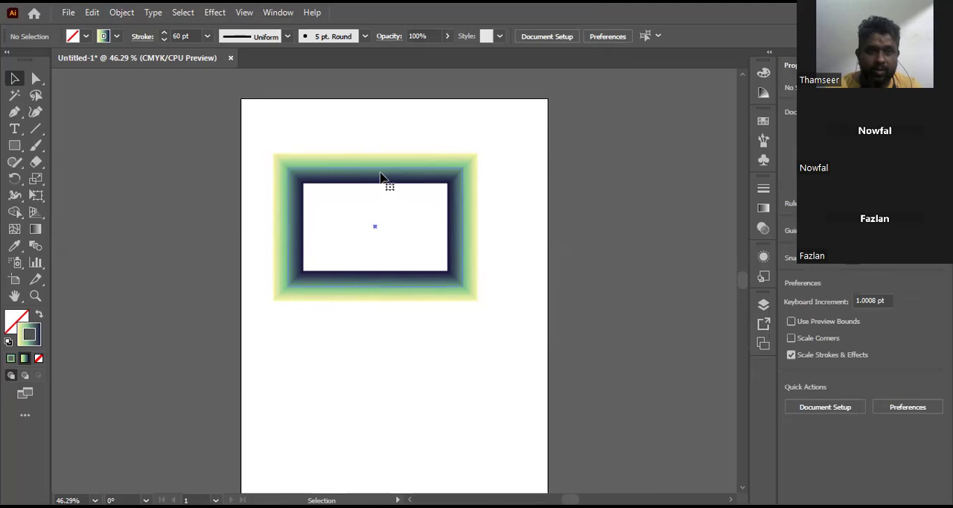
Step: Select the rectangle and apply a dense black dot pattern from the Basic Graphics_Dots library to its stroke
click(450, 171)
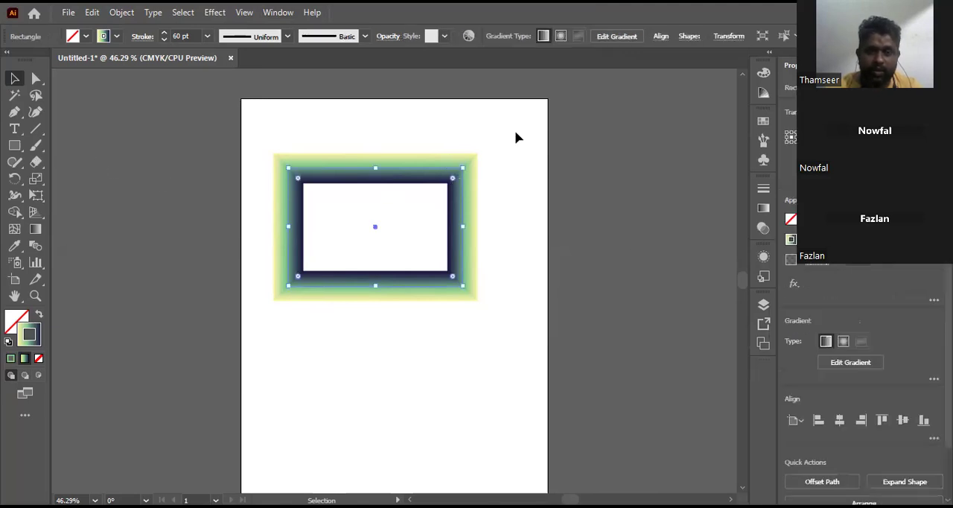
click(117, 37)
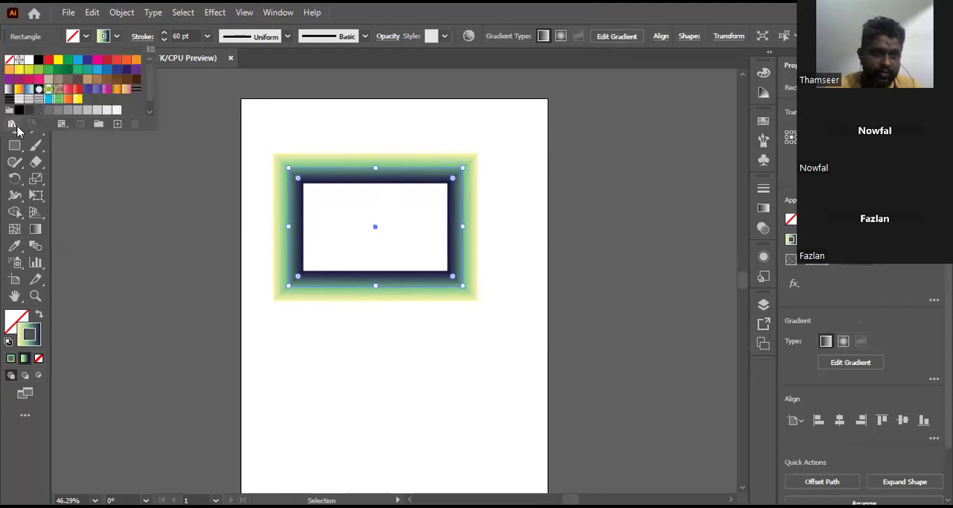
click(13, 123)
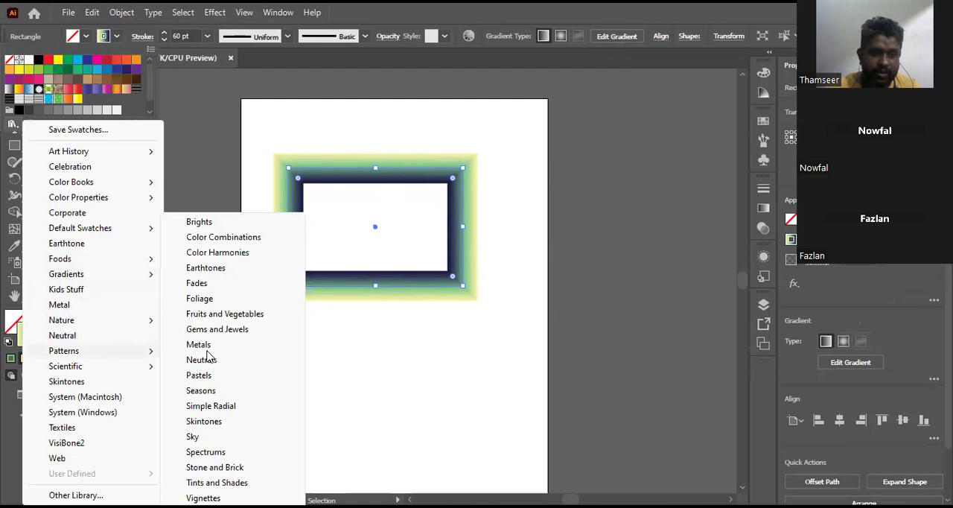
click(456, 307)
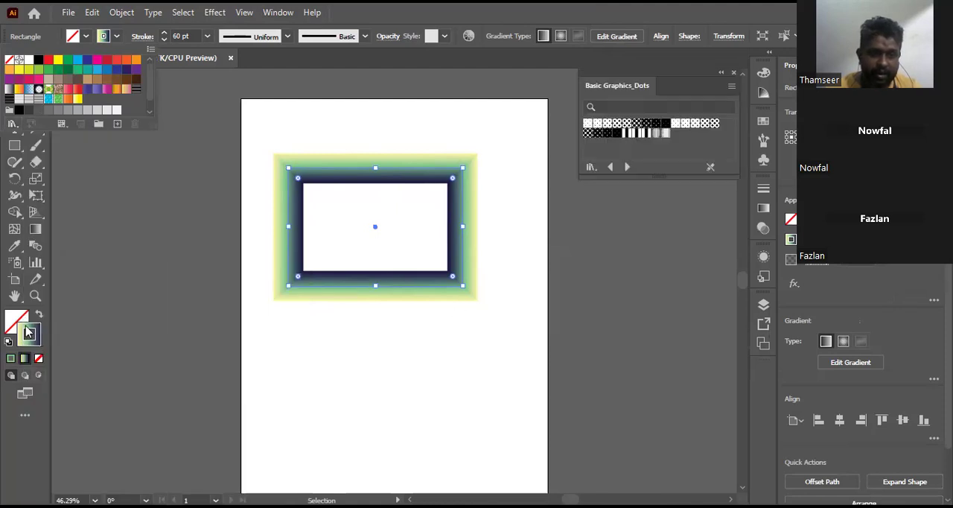
click(624, 127)
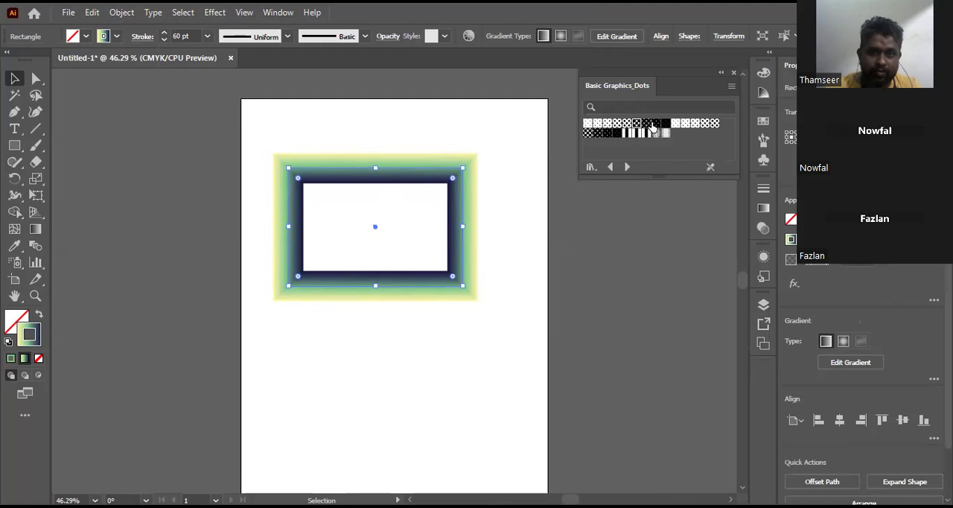
click(652, 127)
click(665, 125)
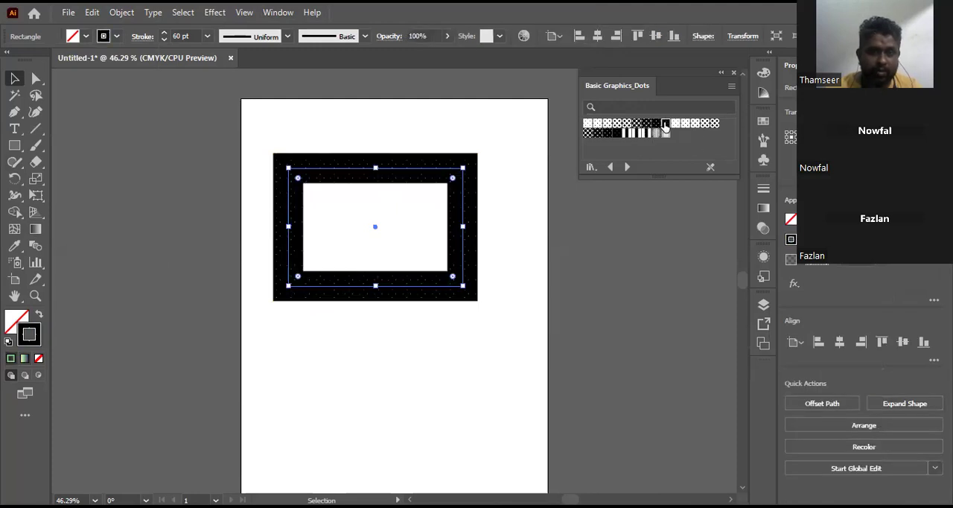
Step: Load the Decorative Legacy pattern library and apply its red and brown diamond pattern to the rectangle's stroke
click(594, 168)
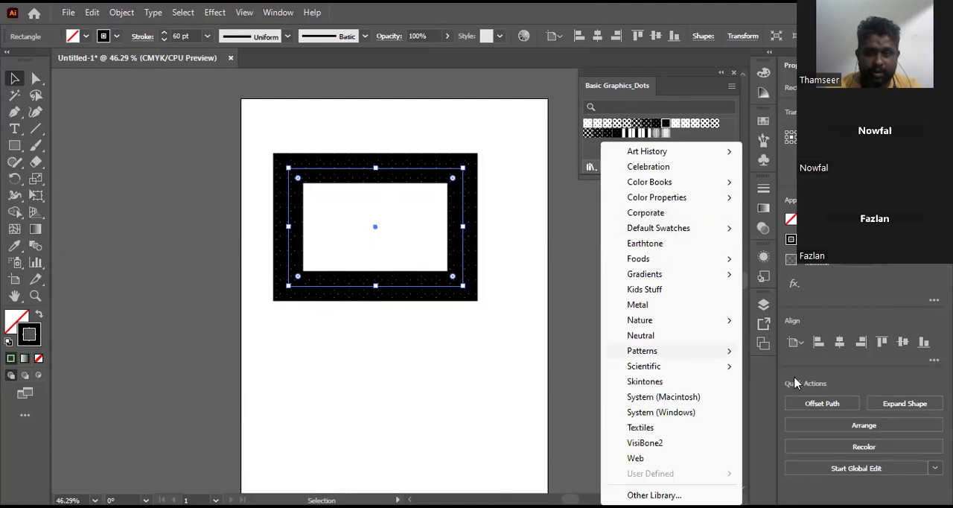
mouse_move(695, 351)
mouse_move(785, 366)
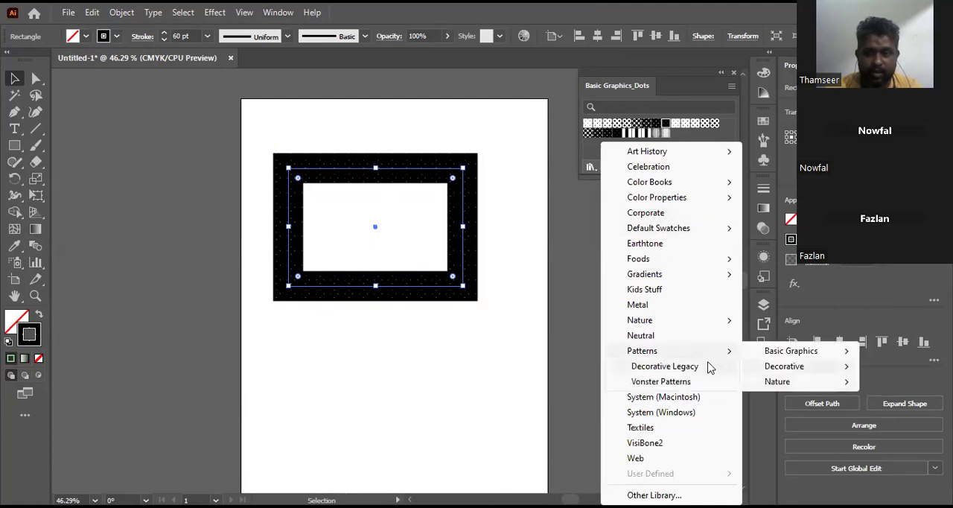
click(711, 366)
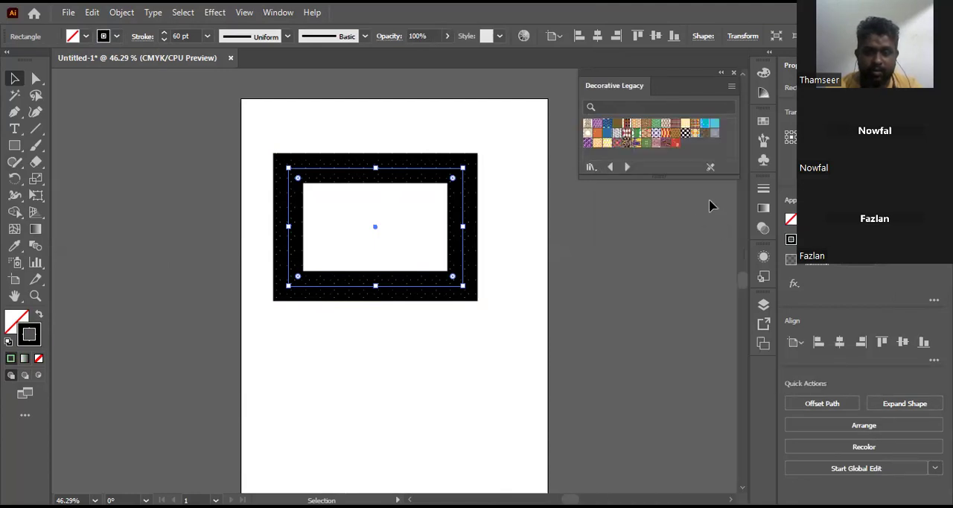
click(655, 134)
click(625, 135)
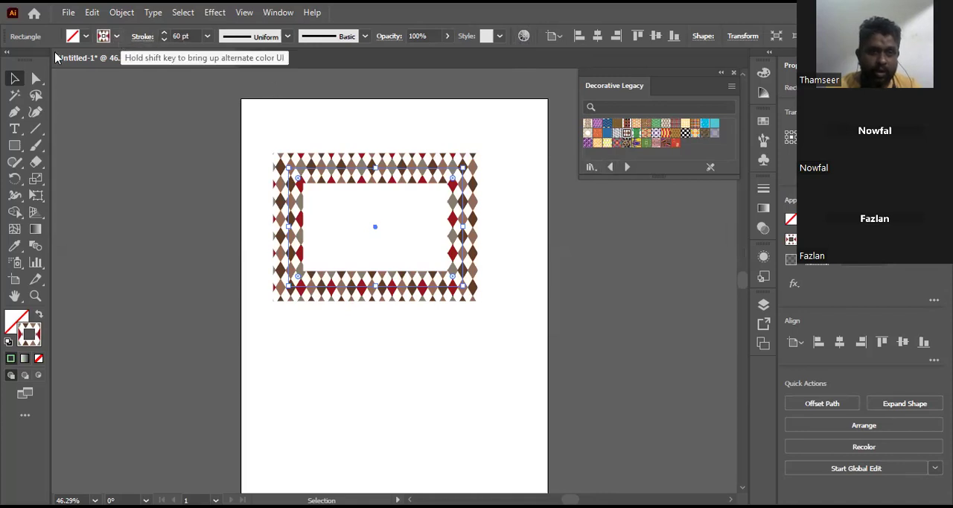
Step: Color the rectangle's stroke solid black and try stroke weights of 0.25 pt, 80 pt and 100 pt
click(39, 60)
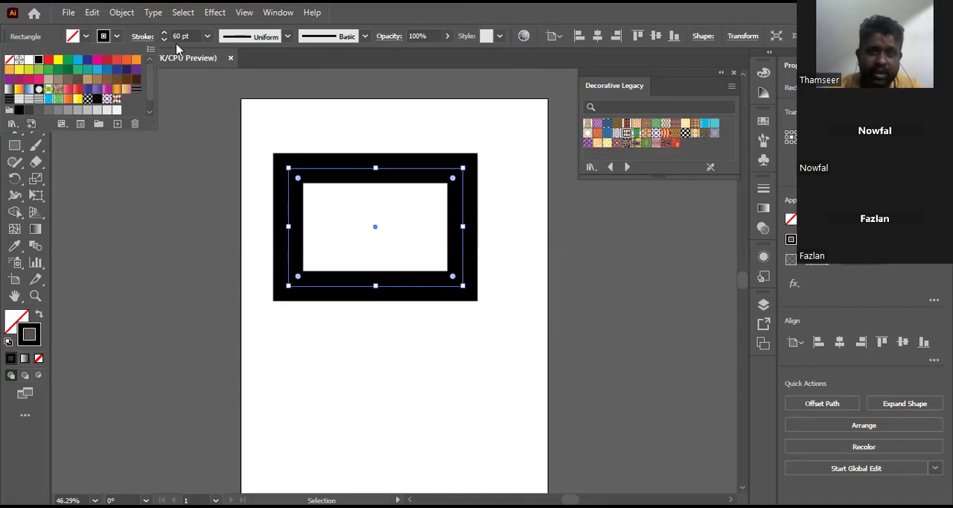
click(232, 53)
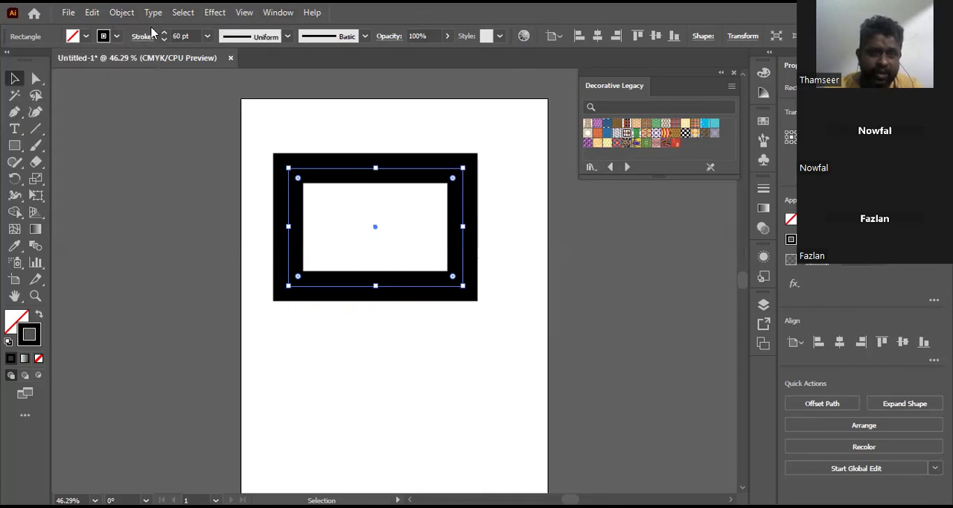
click(208, 36)
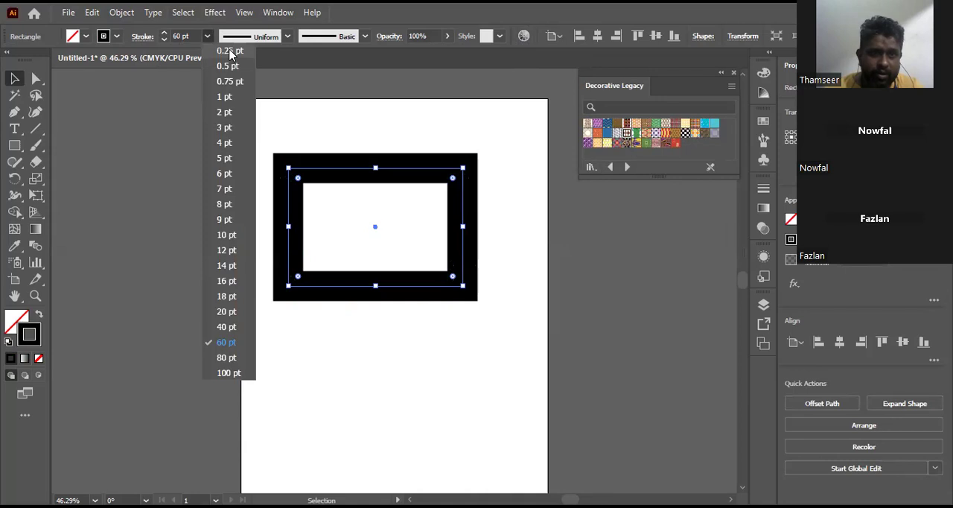
click(230, 51)
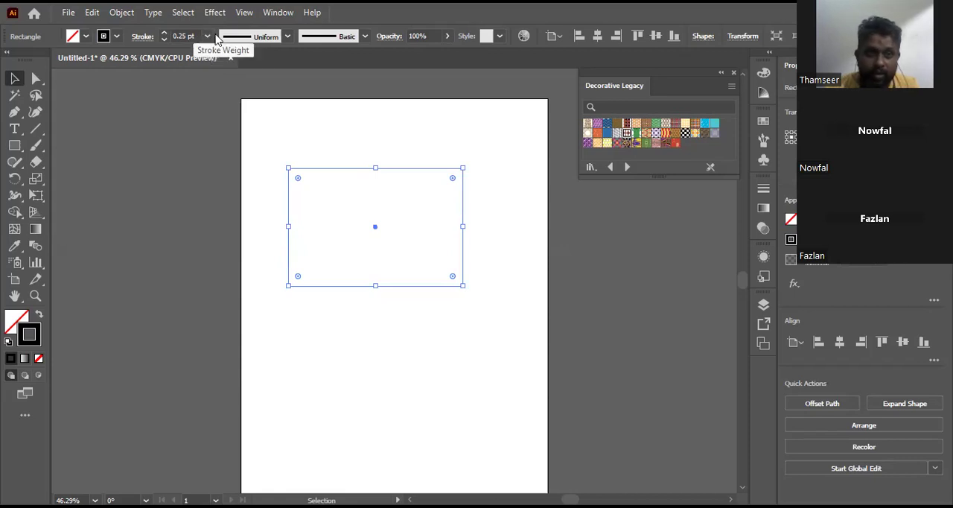
click(207, 36)
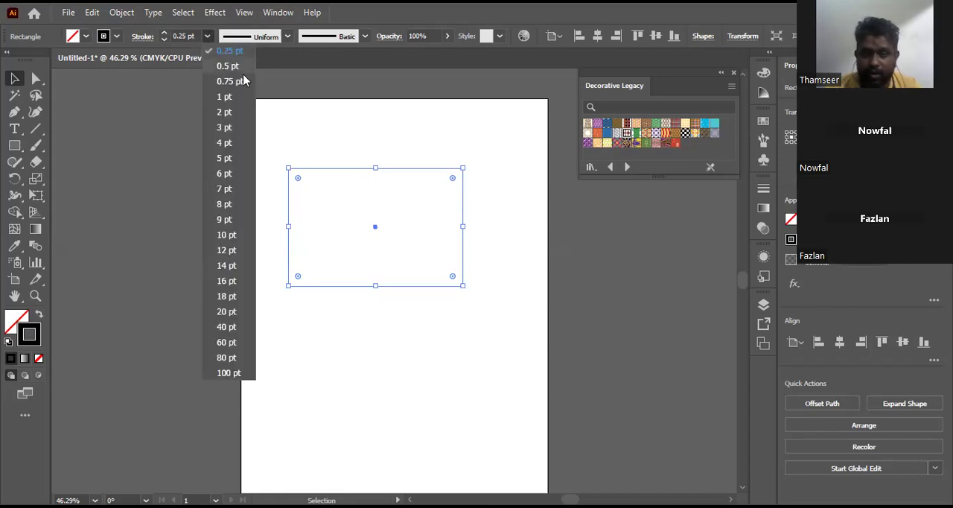
click(235, 358)
click(207, 36)
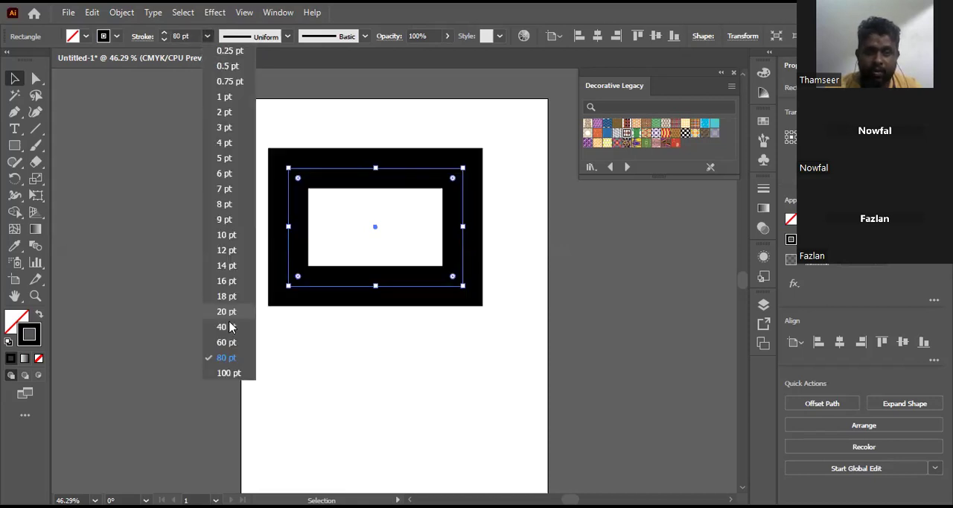
click(231, 373)
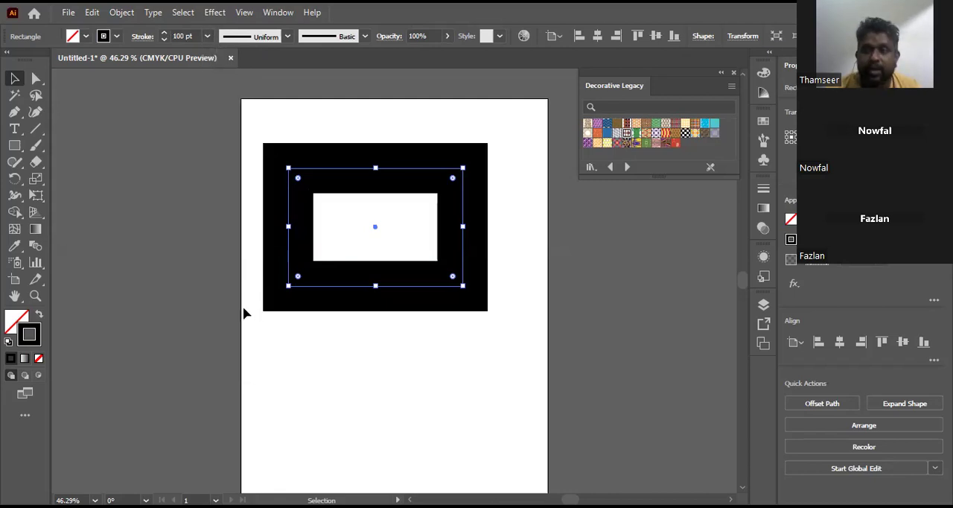
Step: Set a custom stroke weight of 120 pt on the rectangle, deselect it and select it again
double_click(180, 36)
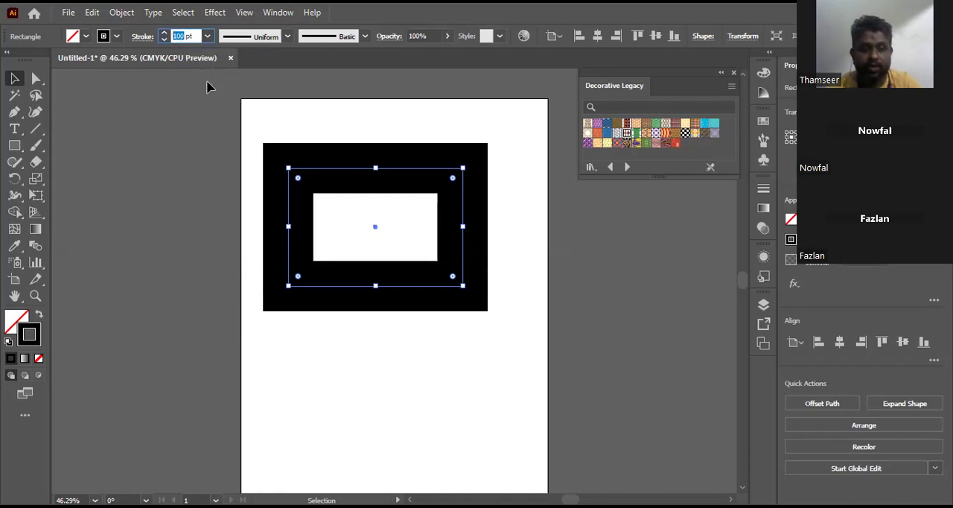
text(12)
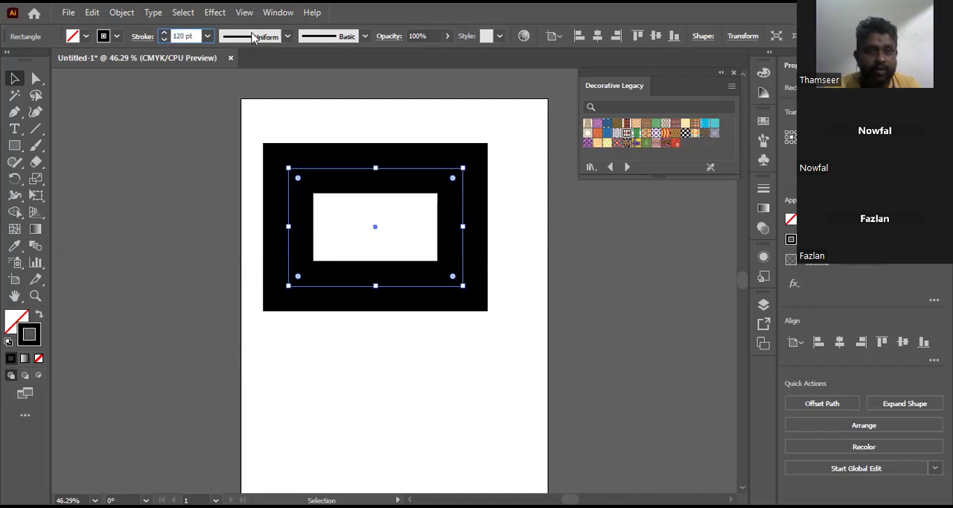
click(252, 38)
click(340, 173)
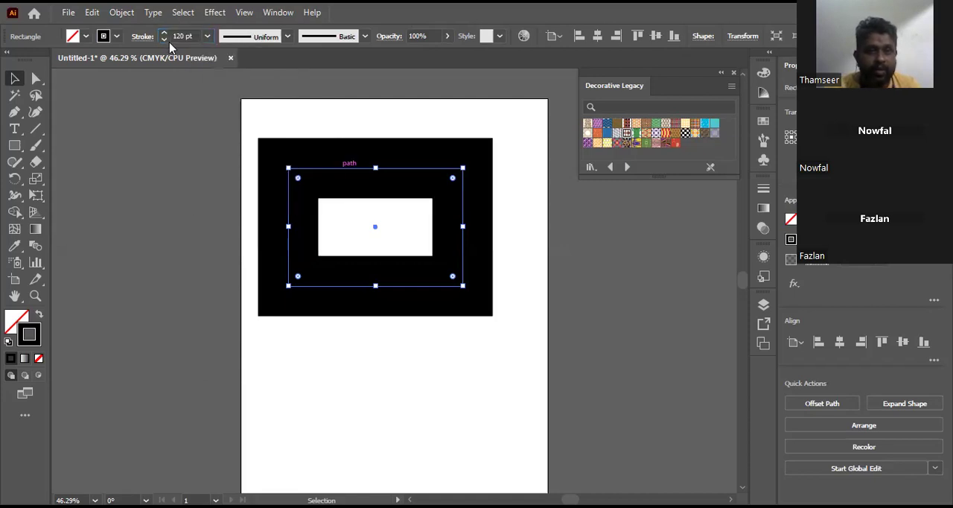
drag(185, 36, 163, 32)
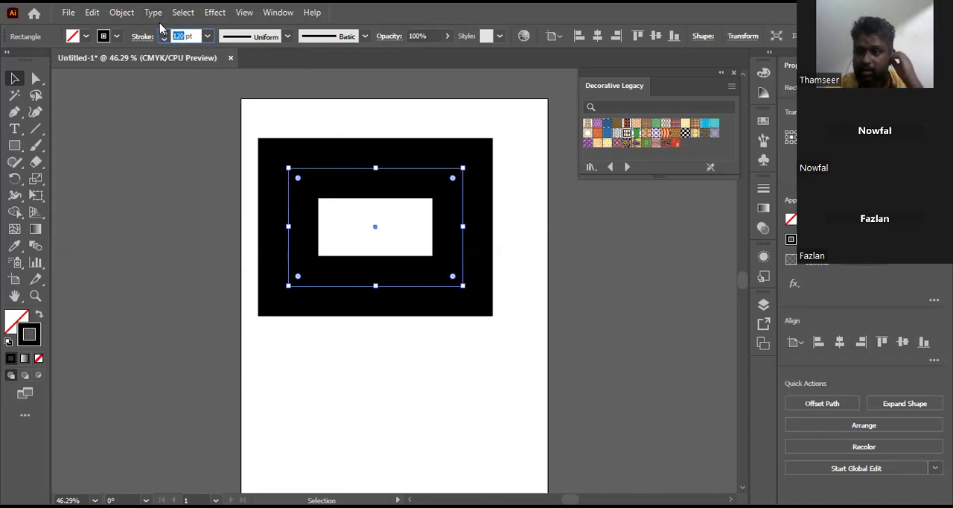
click(513, 268)
click(514, 268)
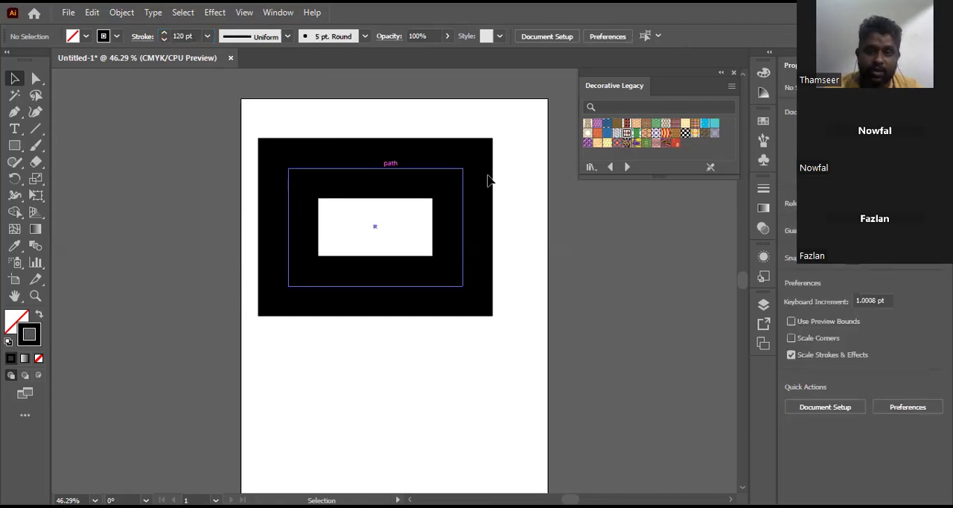
click(490, 180)
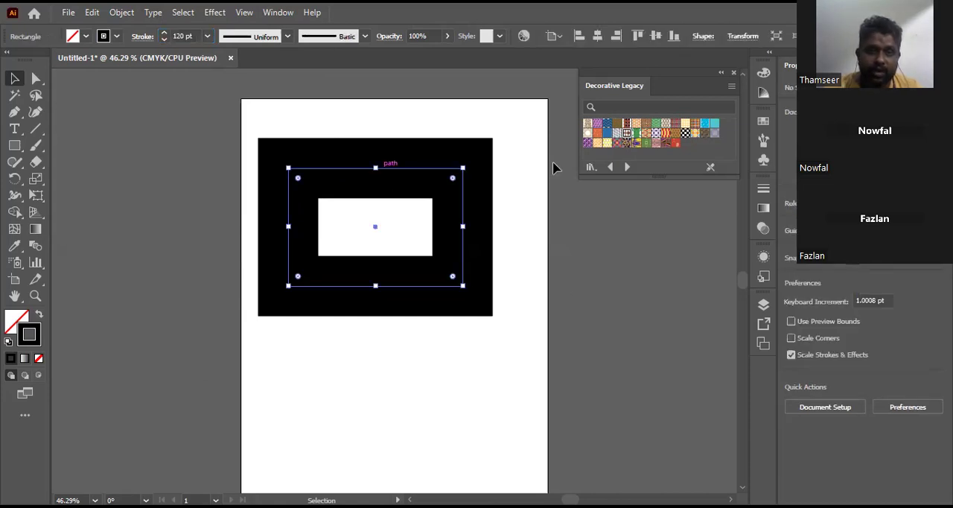
Step: Give the stroke Round Join corners and try thinner weights such as 4 pt, settling on 40 pt
click(149, 39)
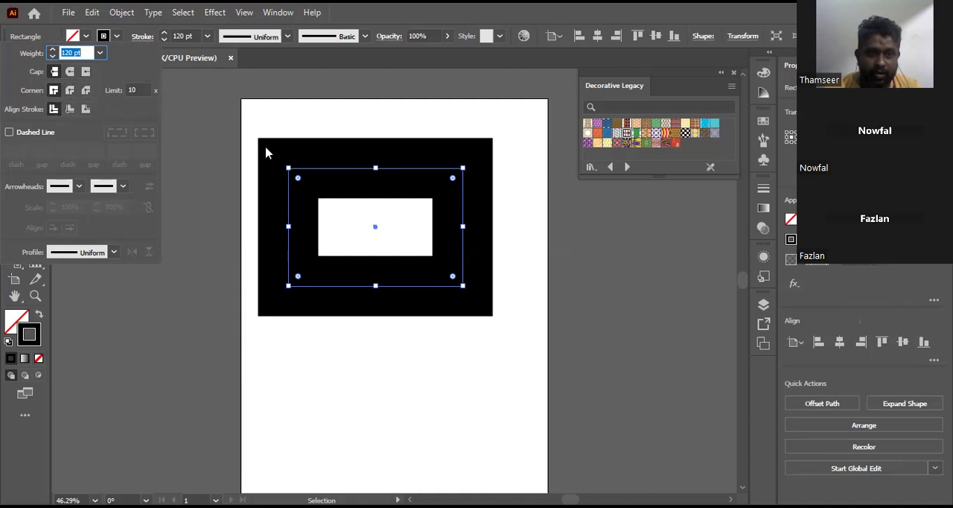
click(71, 91)
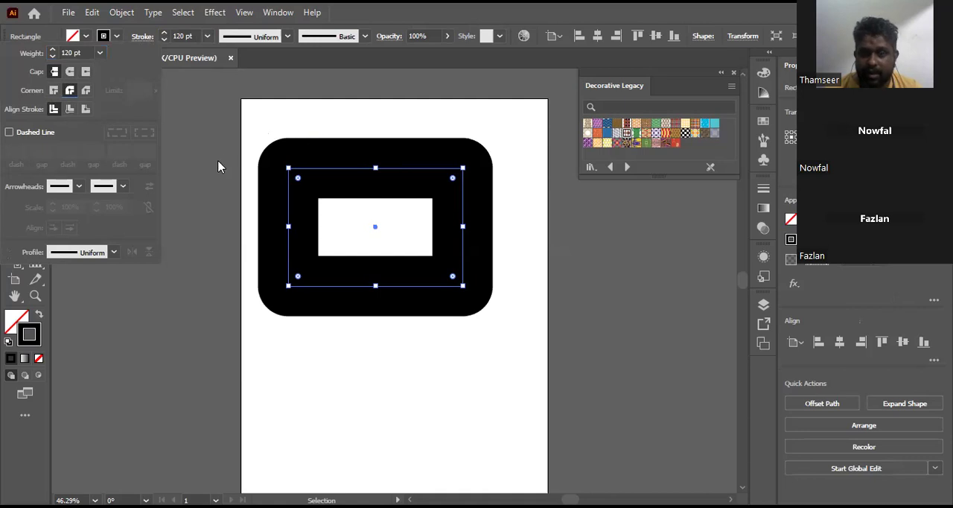
click(100, 53)
click(128, 159)
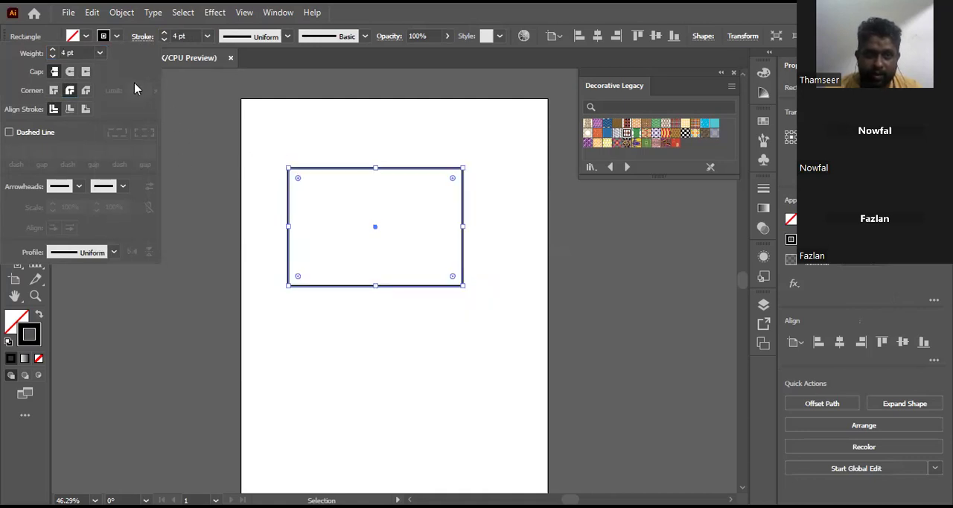
click(99, 53)
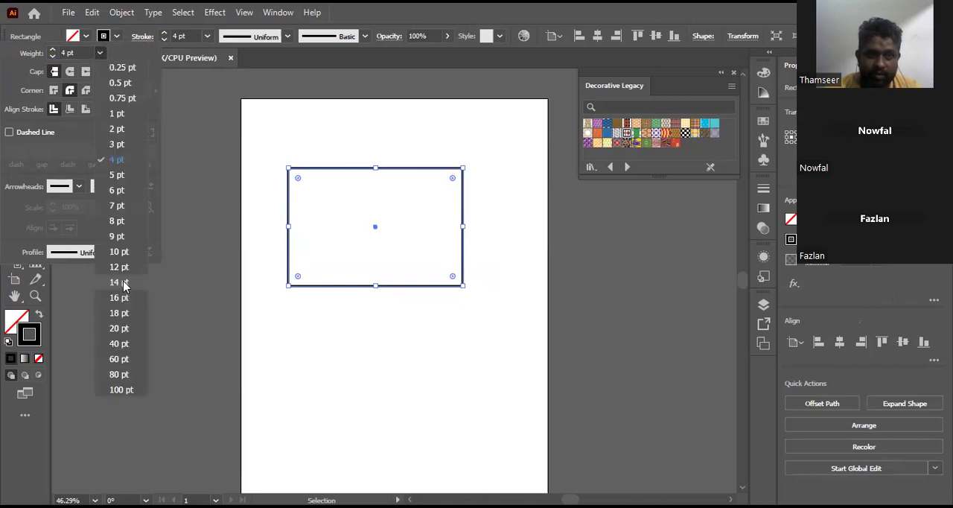
click(119, 282)
click(99, 54)
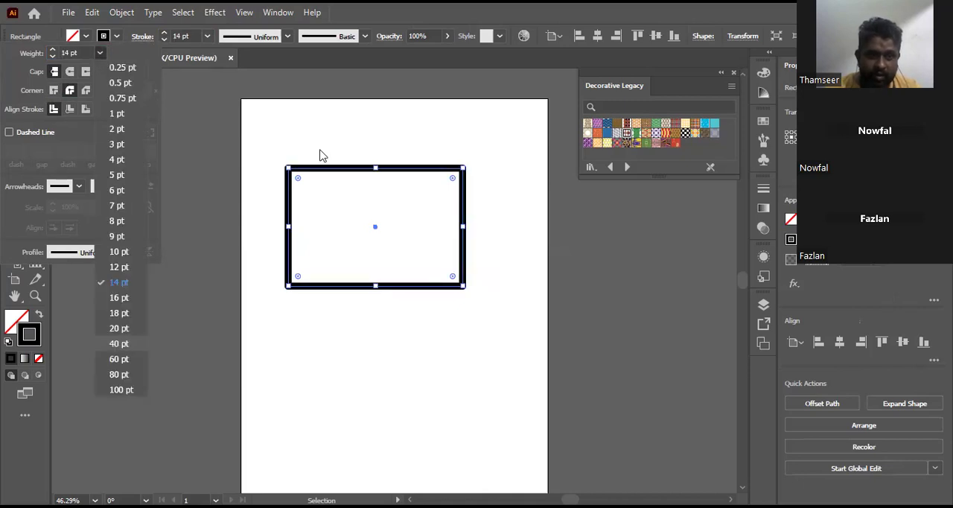
Step: Compare the stroke's mitered and Round Join corners, settling on beveled corners for the rectangle
click(143, 36)
click(54, 91)
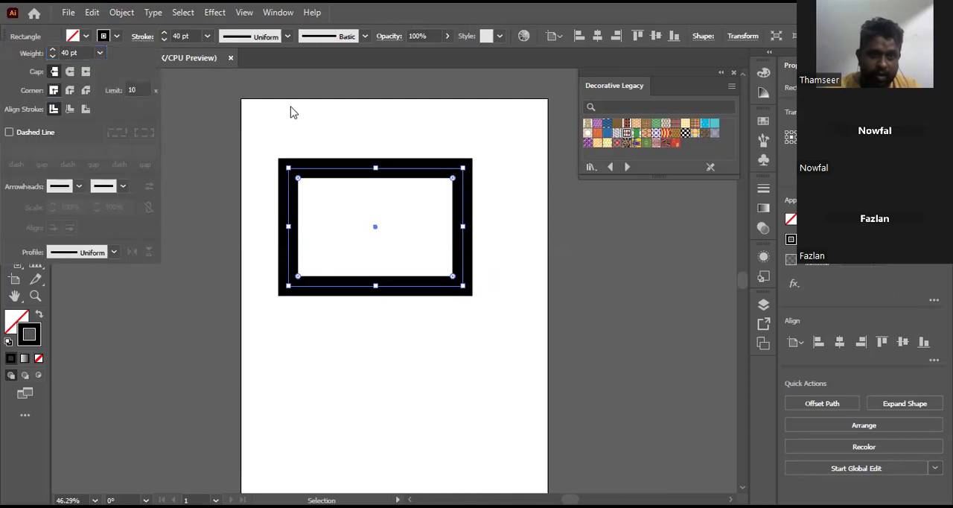
click(293, 109)
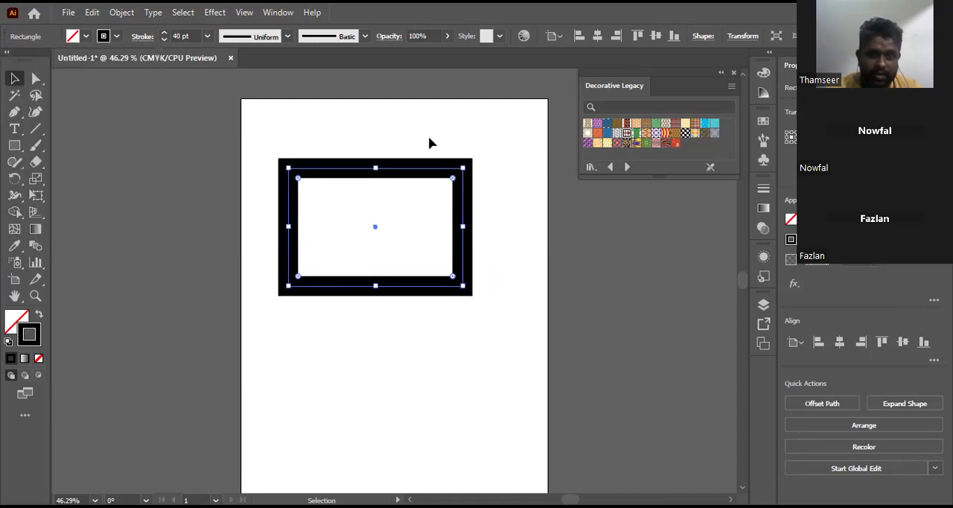
click(137, 39)
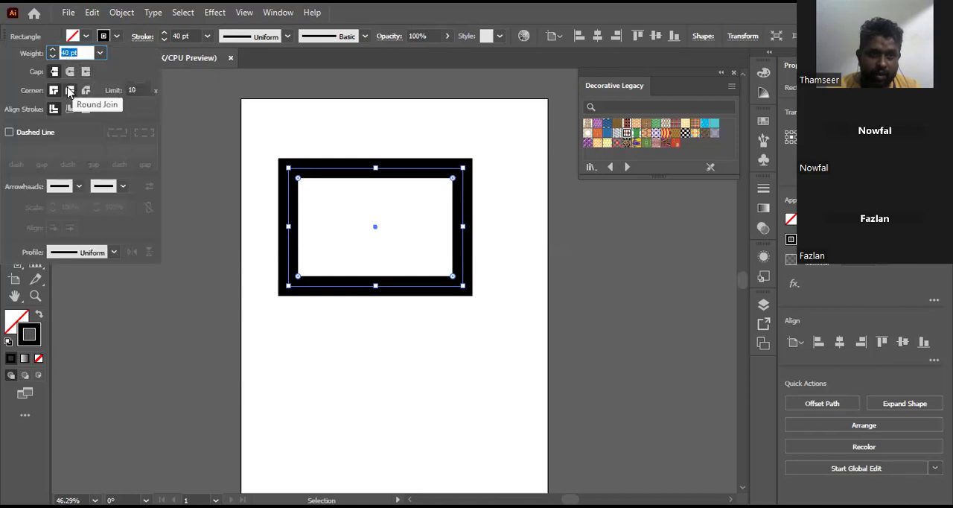
click(69, 90)
click(86, 90)
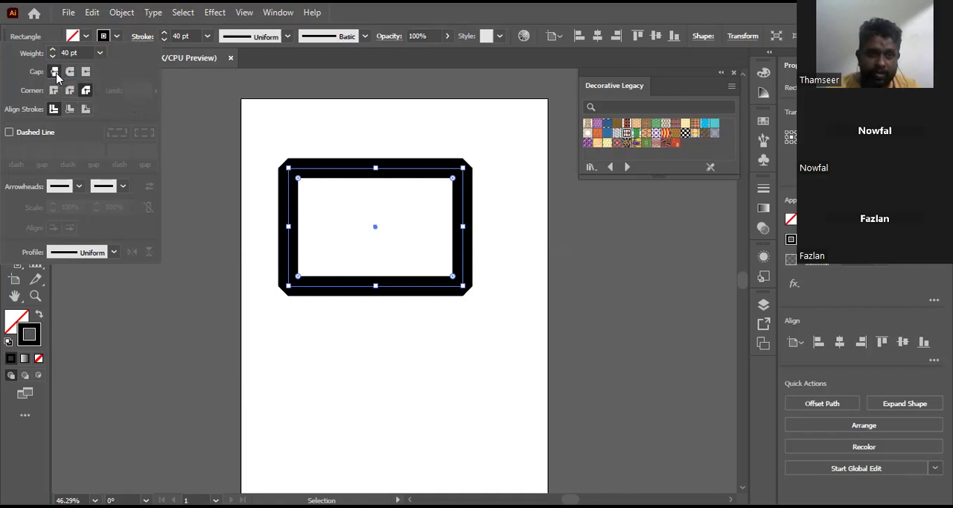
Step: Turn the rectangle's stroke into a dashed line, trying dash lengths of 2 pt and 25 pt
click(24, 134)
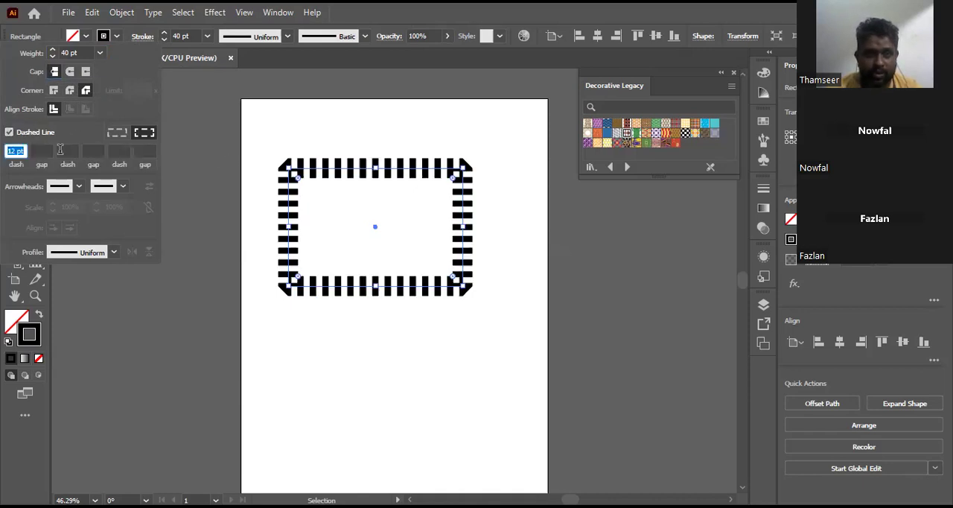
text(2)
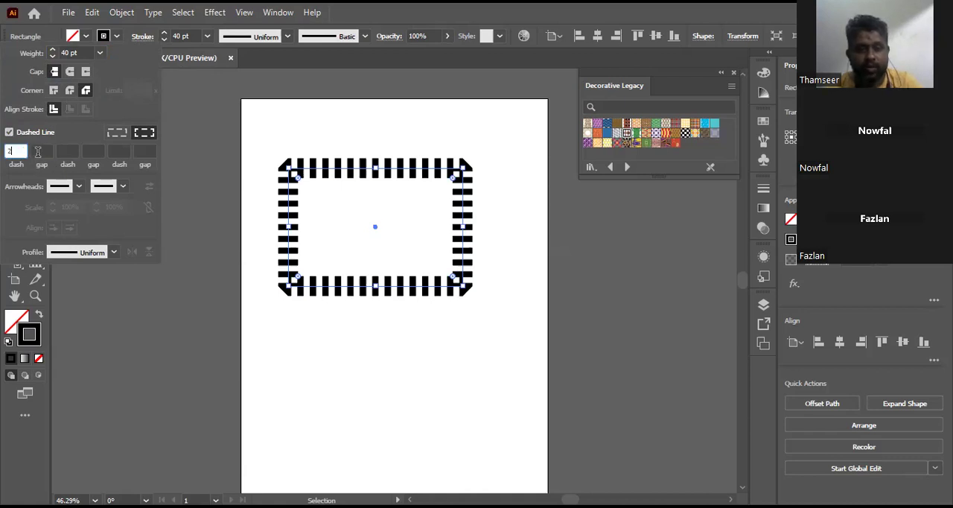
click(41, 151)
click(10, 151)
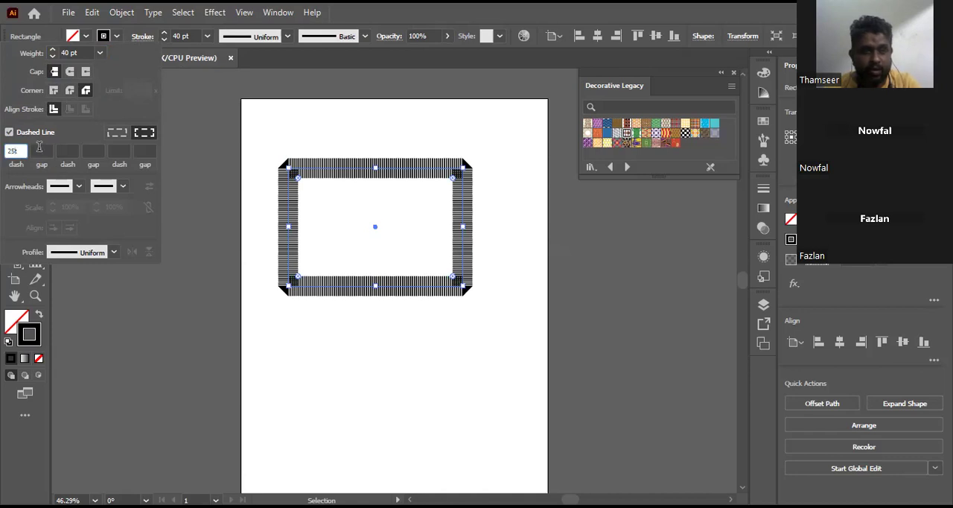
click(41, 149)
click(22, 151)
text(25)
click(41, 151)
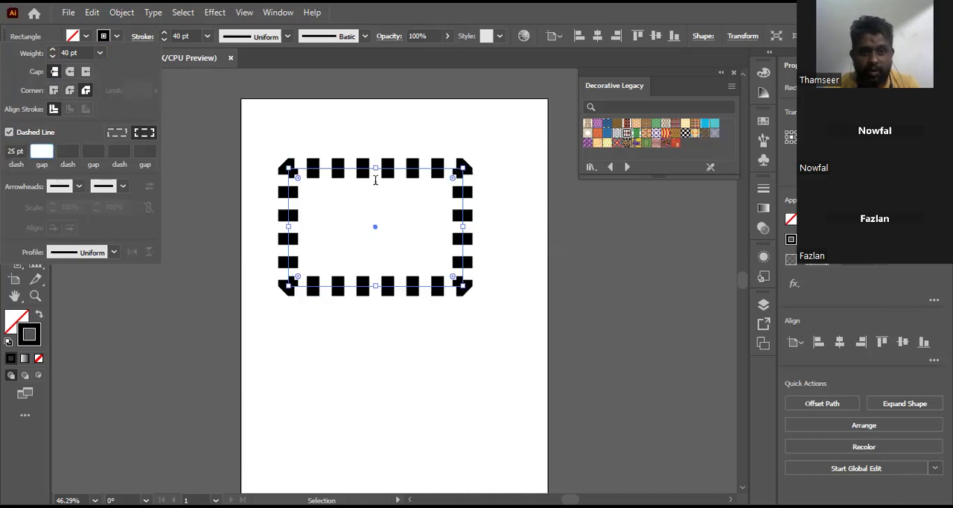
Step: Lengthen the stroke's dashes to 45 pt
click(15, 151)
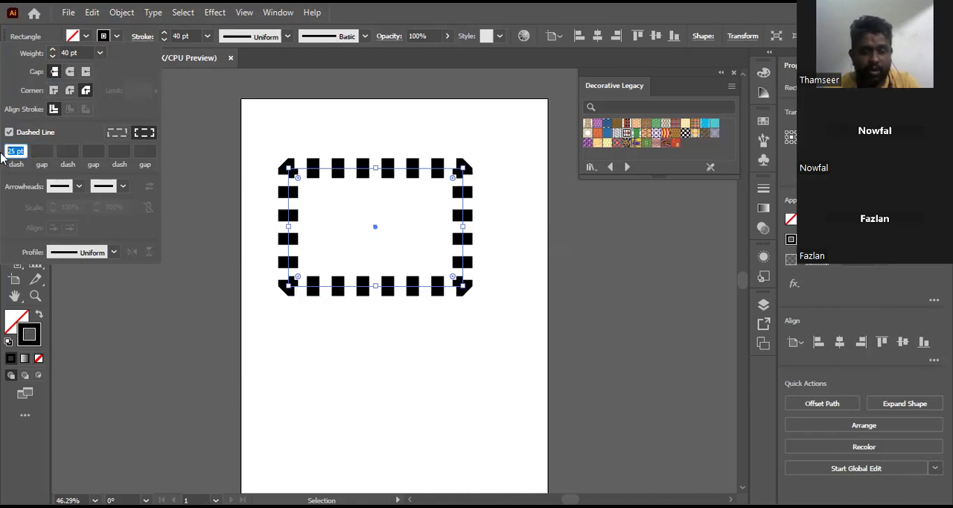
text(45)
key(Tab)
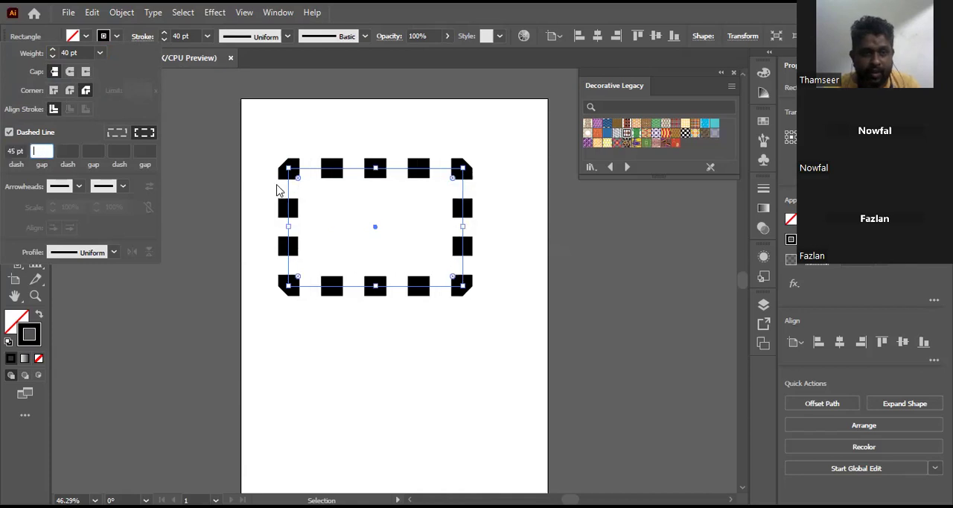
Step: Give the dashes round caps and compare exact dash lengths with dashes aligned to the corners, settling on corner alignment
click(69, 72)
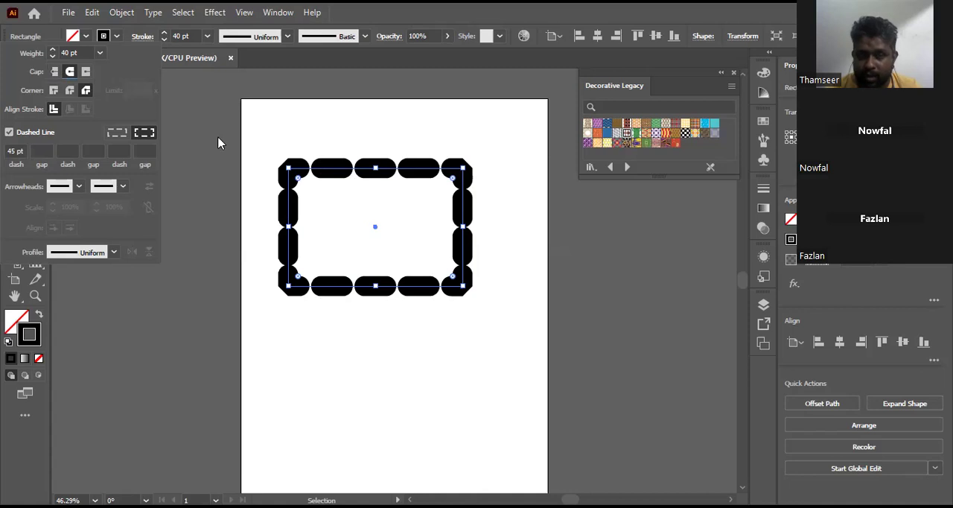
click(121, 134)
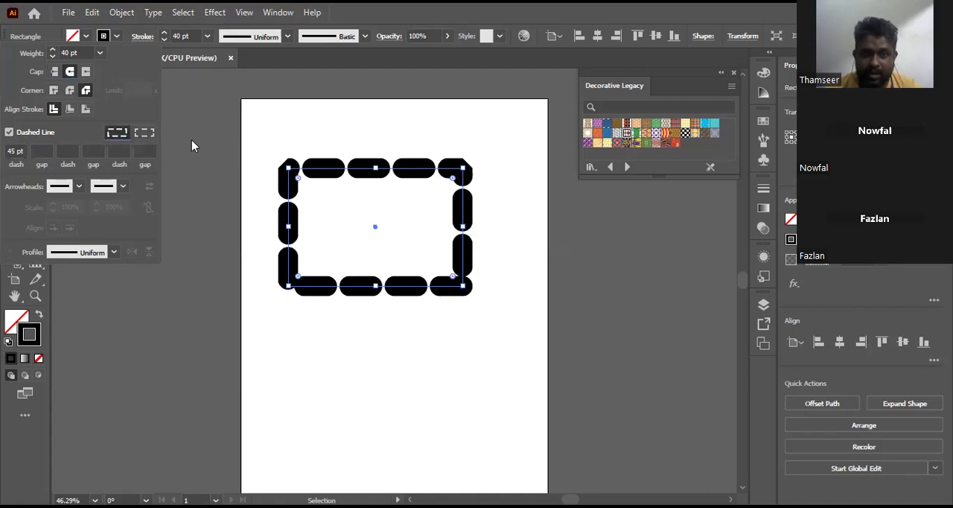
click(145, 132)
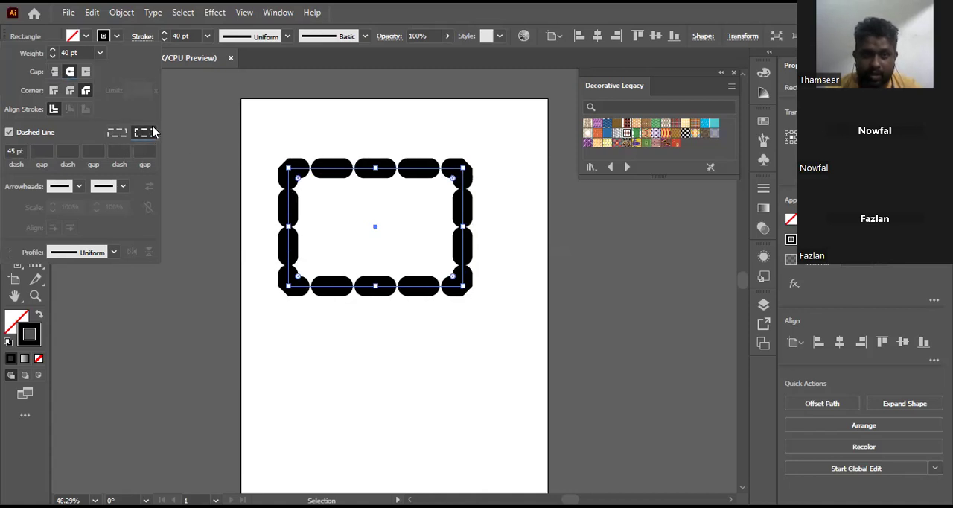
Step: Give the dashes projecting caps and compare both dash alignment options, settling on dashes aligned to the corners
click(86, 73)
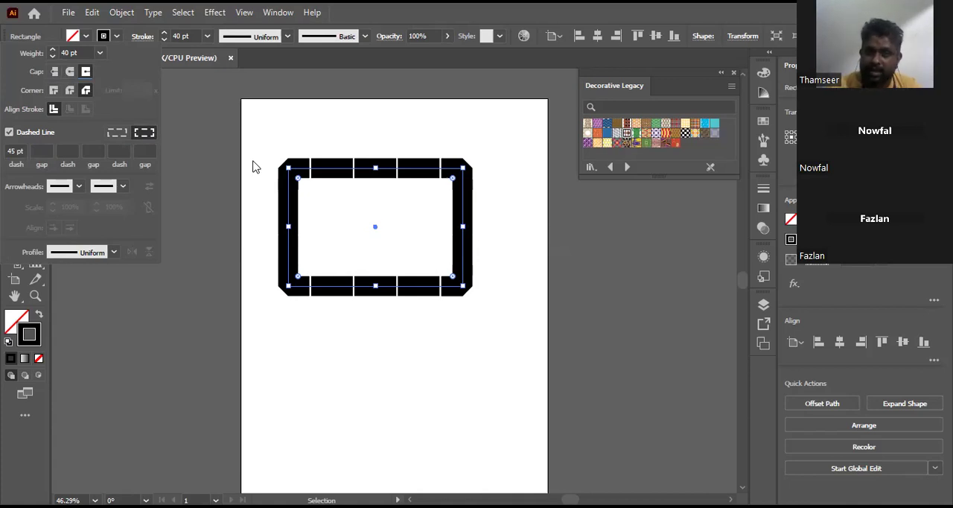
click(118, 136)
click(140, 138)
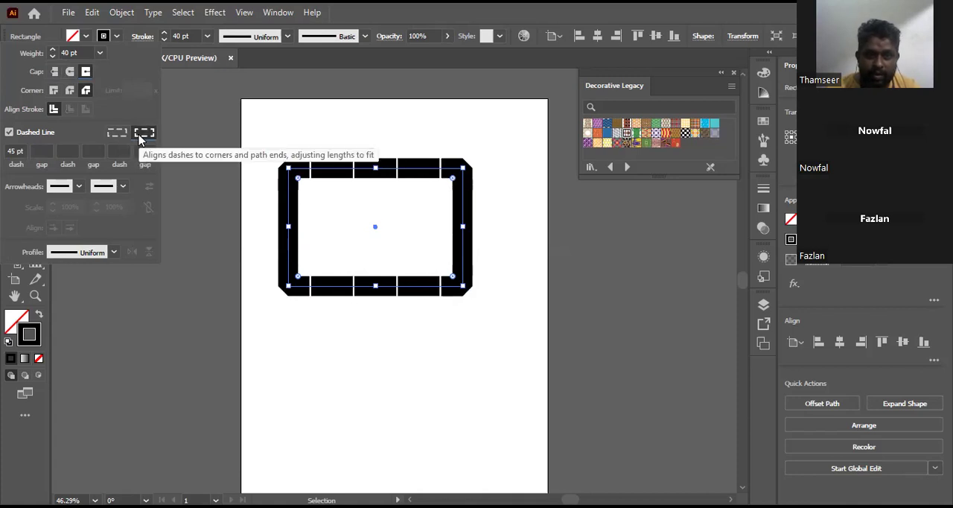
click(118, 133)
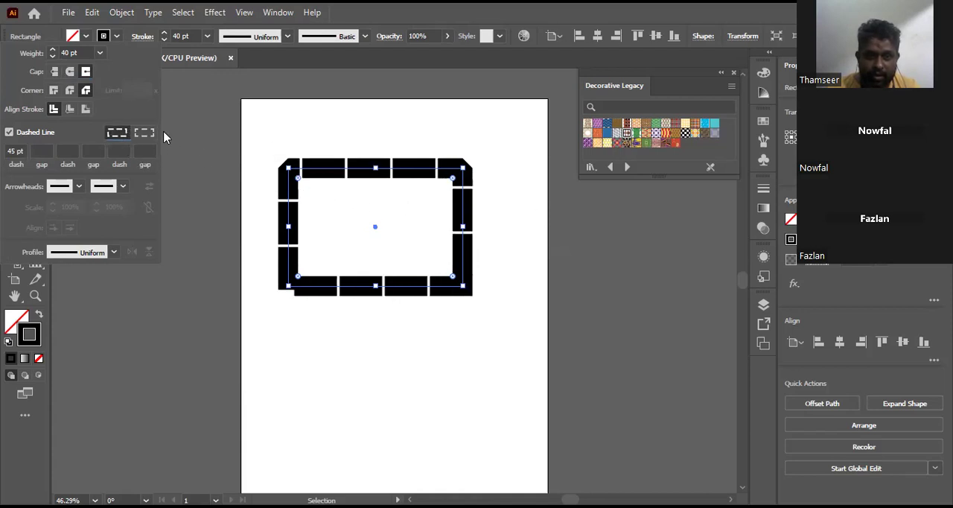
click(145, 133)
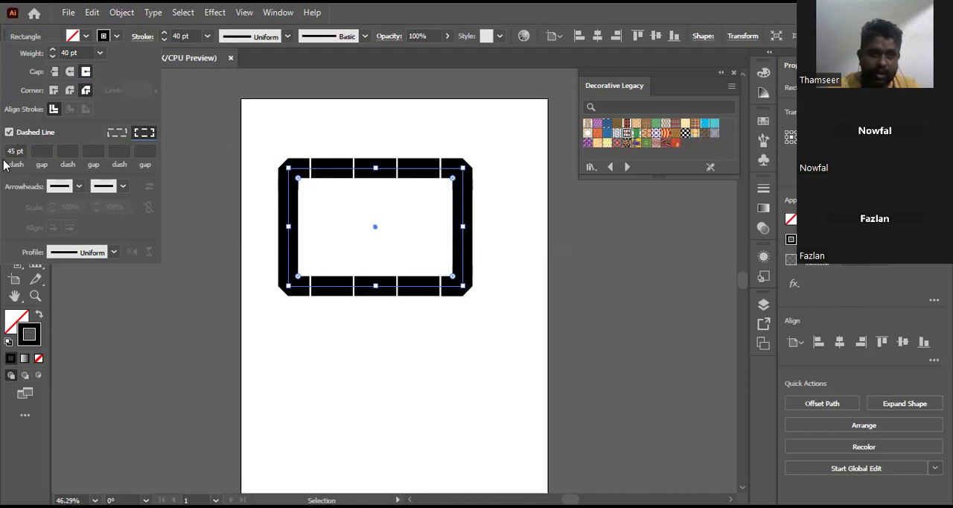
Step: Turn off the dashed line and give the rectangle's stroke mitered corners
click(9, 132)
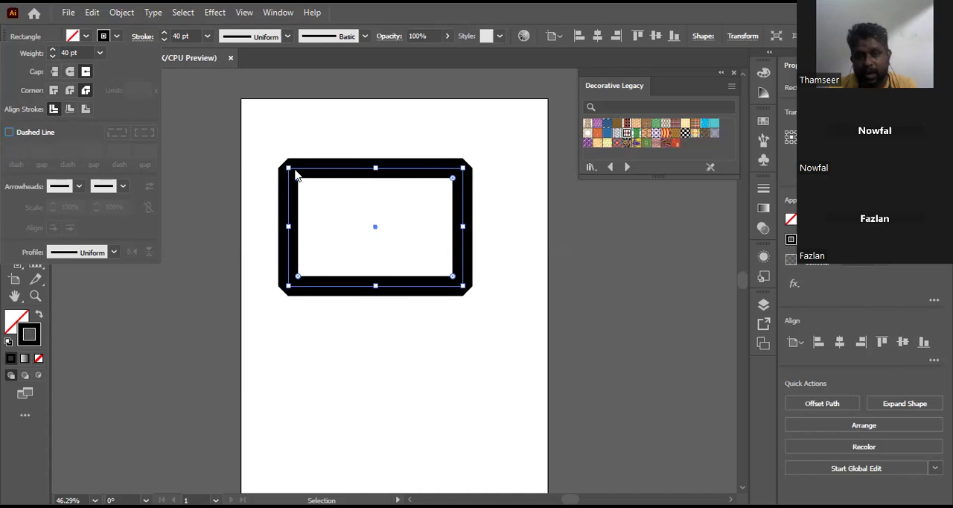
click(54, 91)
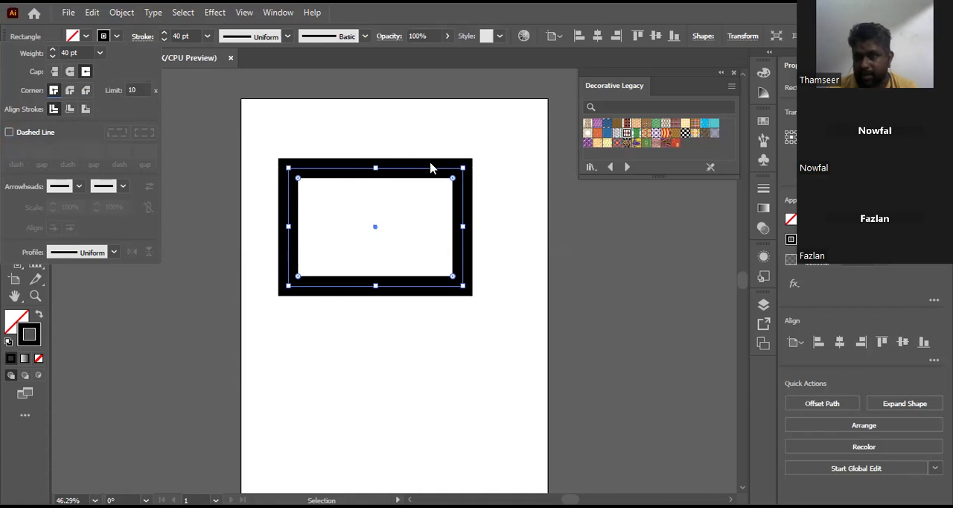
Step: Try aligning the stroke to the inside and outside of the rectangle's path, returning it to center alignment
click(69, 110)
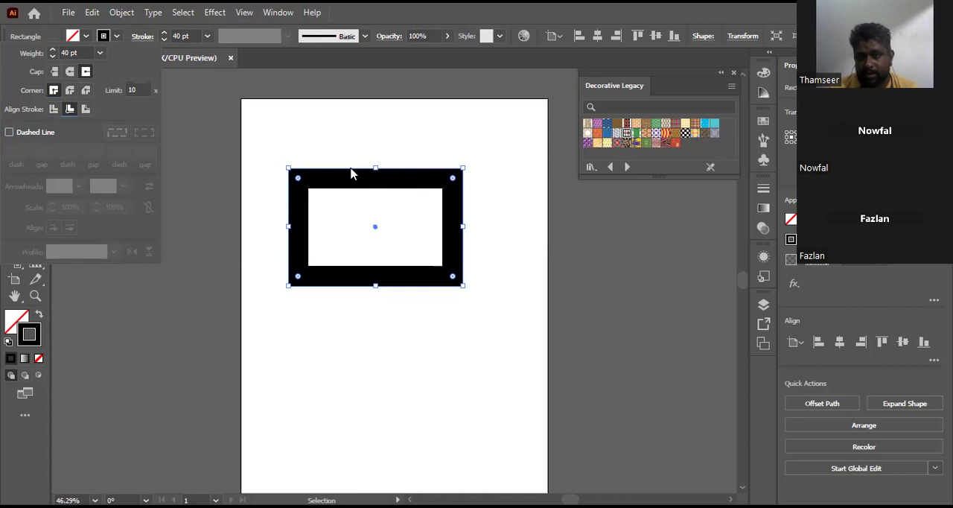
click(85, 110)
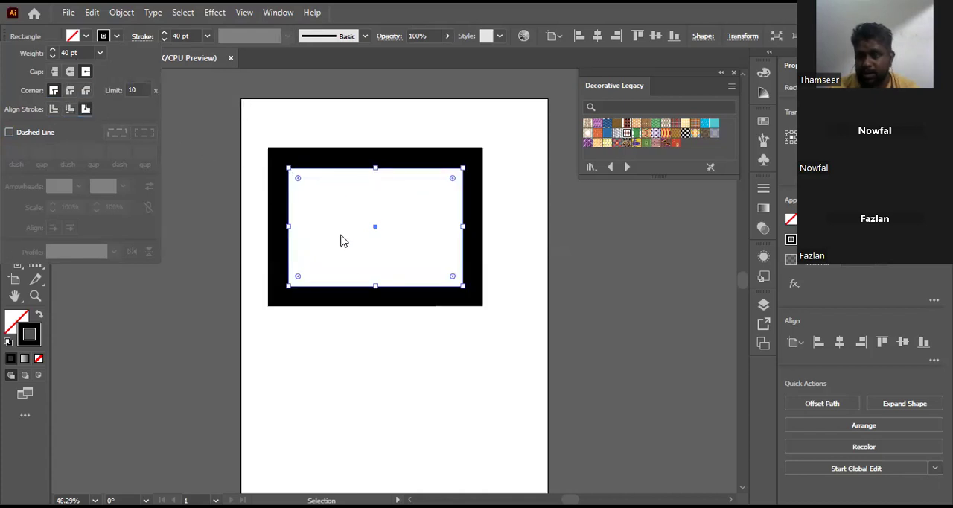
click(53, 110)
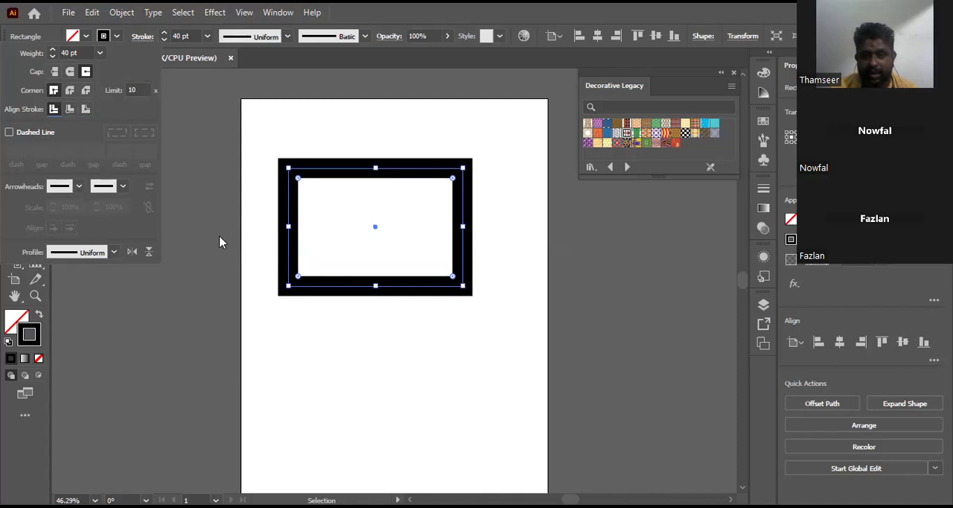
Step: Add a solid triangular arrowhead at the start of the rectangle's stroke and Arrow 32 at its end
click(80, 189)
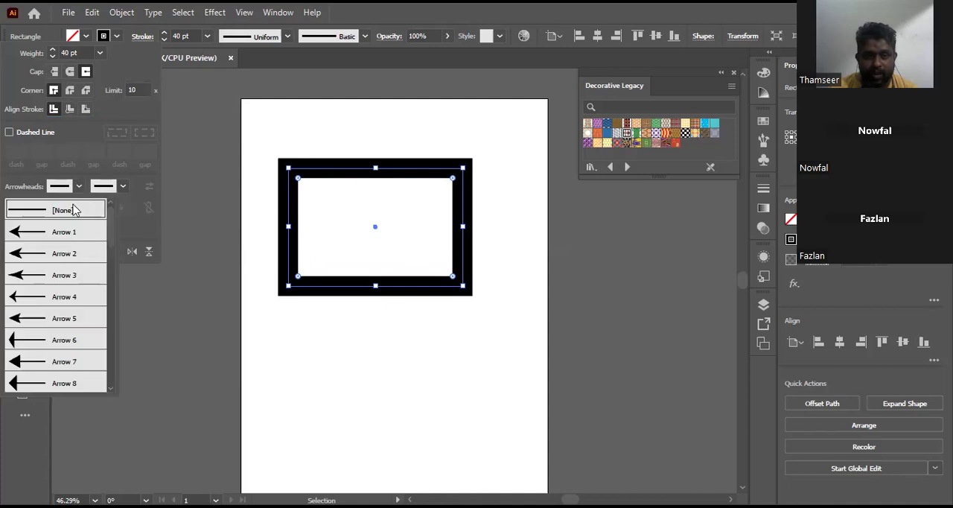
scroll(57, 248, down, 2)
click(58, 235)
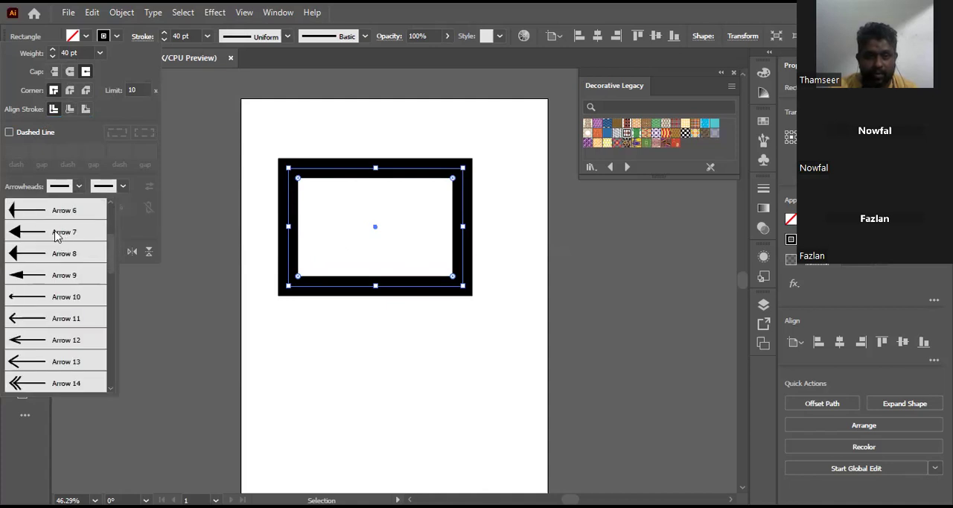
click(121, 189)
drag(121, 239, 122, 385)
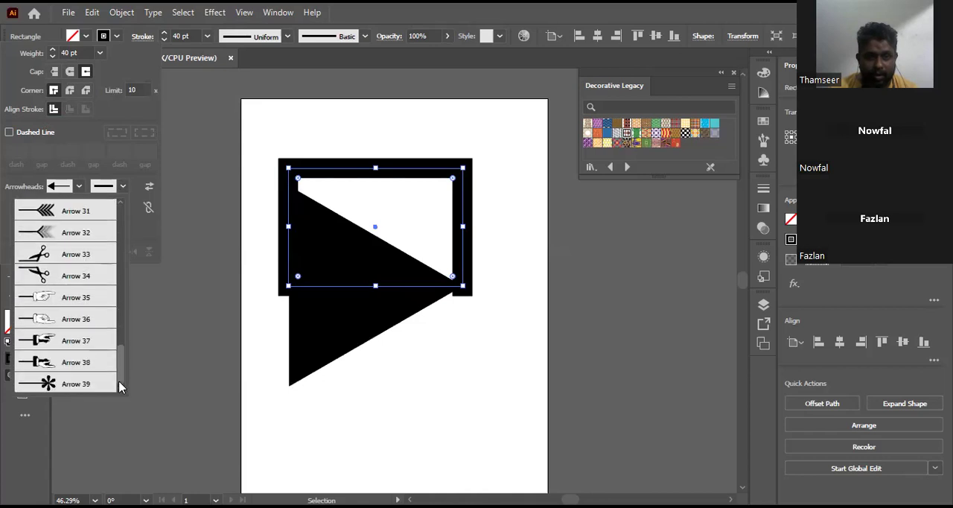
click(58, 236)
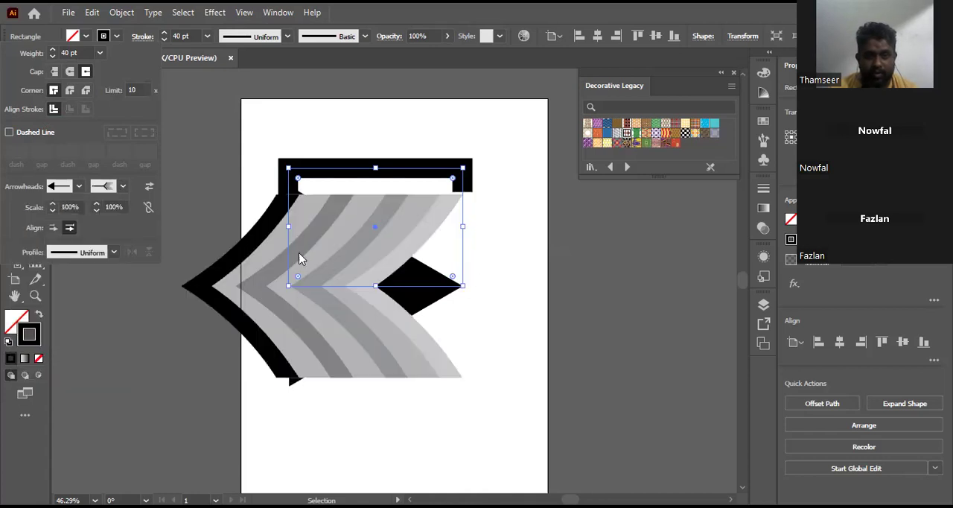
Step: Scale the start arrowhead down, trying 10% and settling on 20%
click(70, 207)
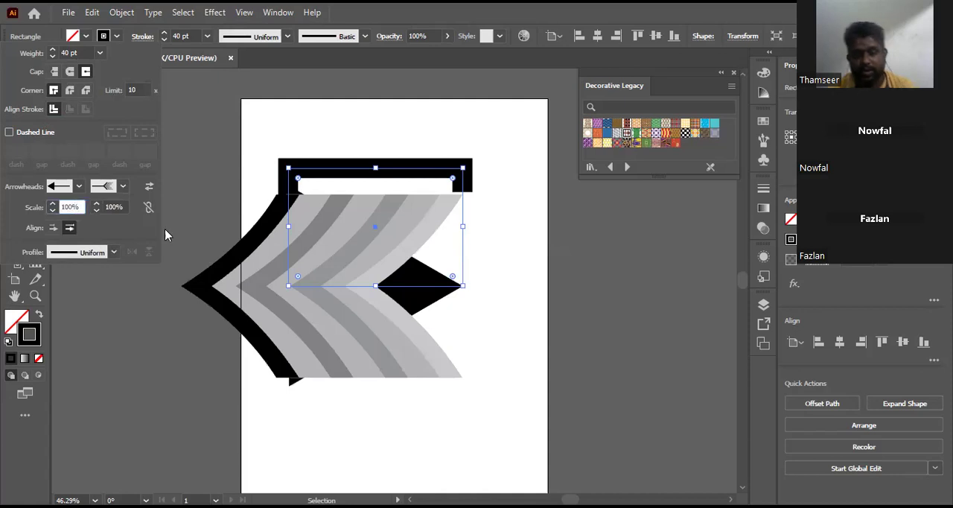
key(BackSpace)
key(BackSpace)
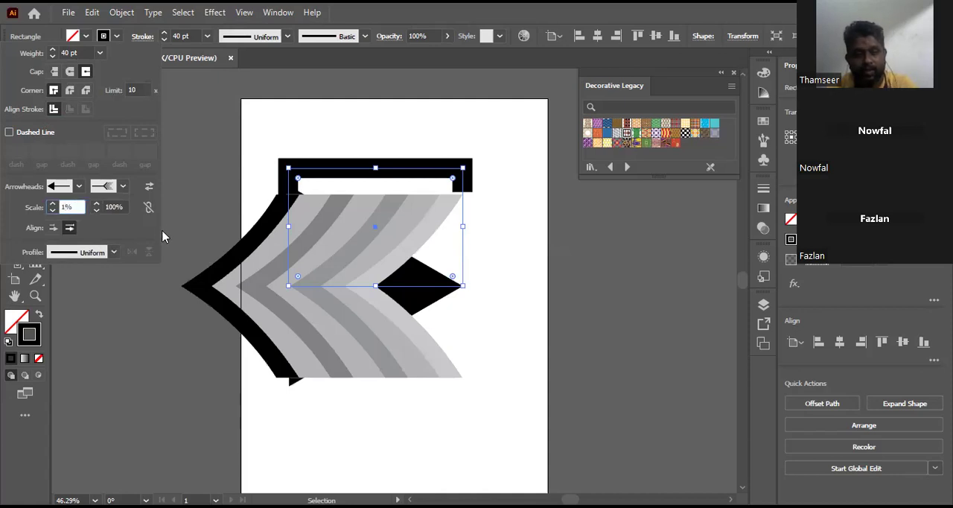
text(0)
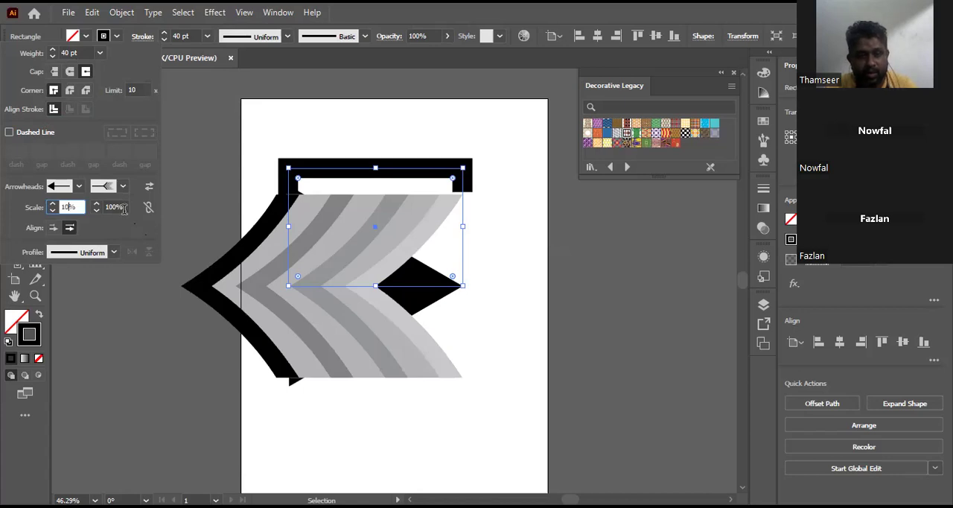
key(Tab)
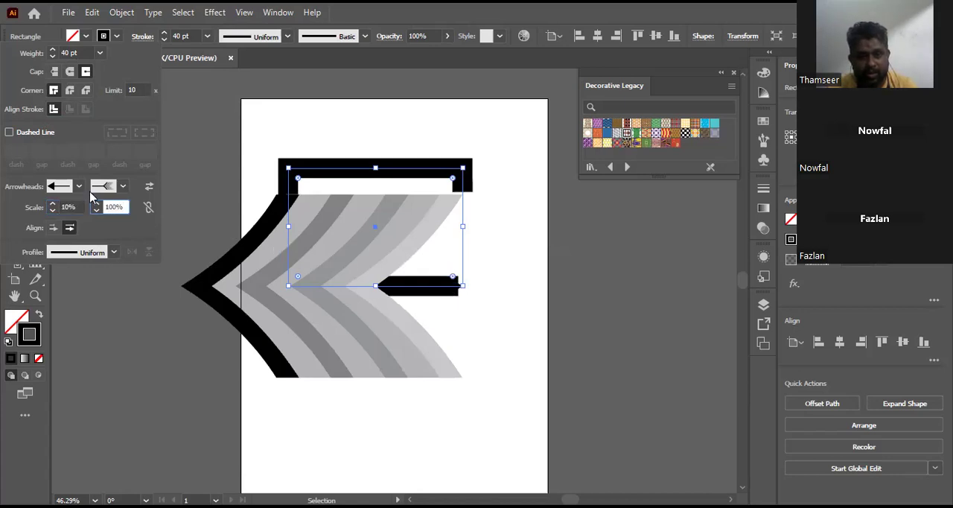
click(64, 207)
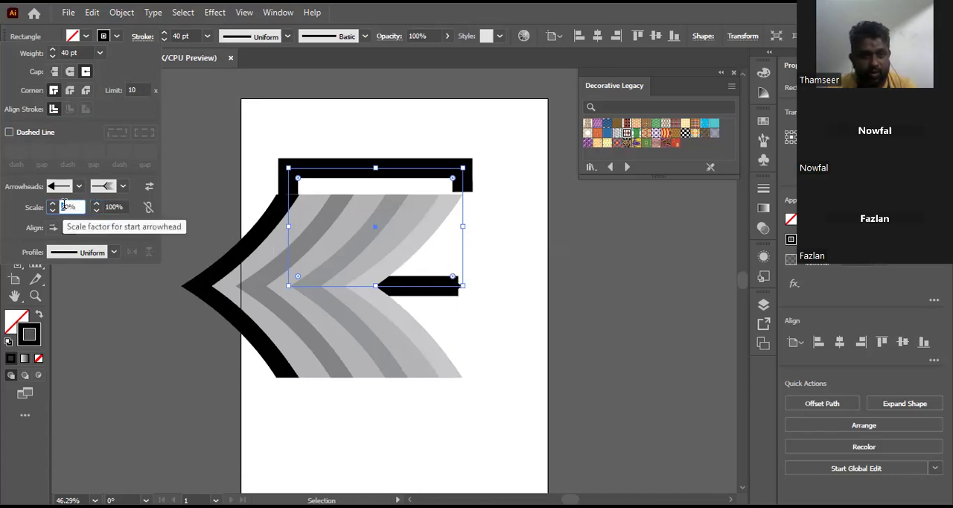
text(2)
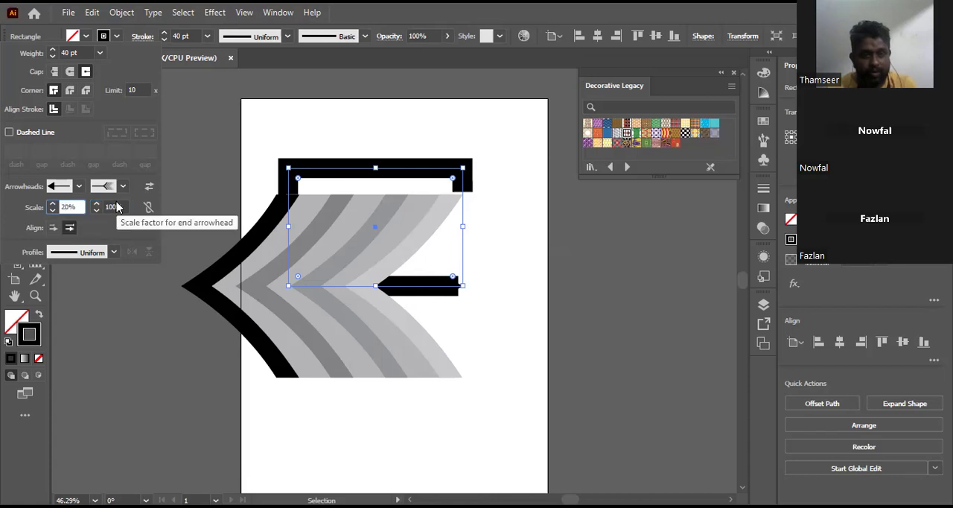
Step: Scale the end arrowhead down to 20%
click(116, 207)
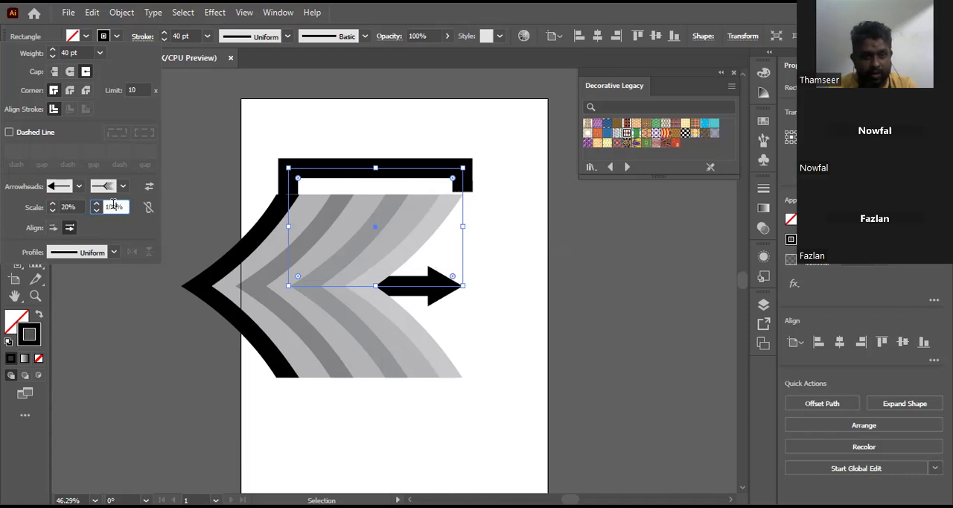
drag(104, 207, 114, 206)
text(2)
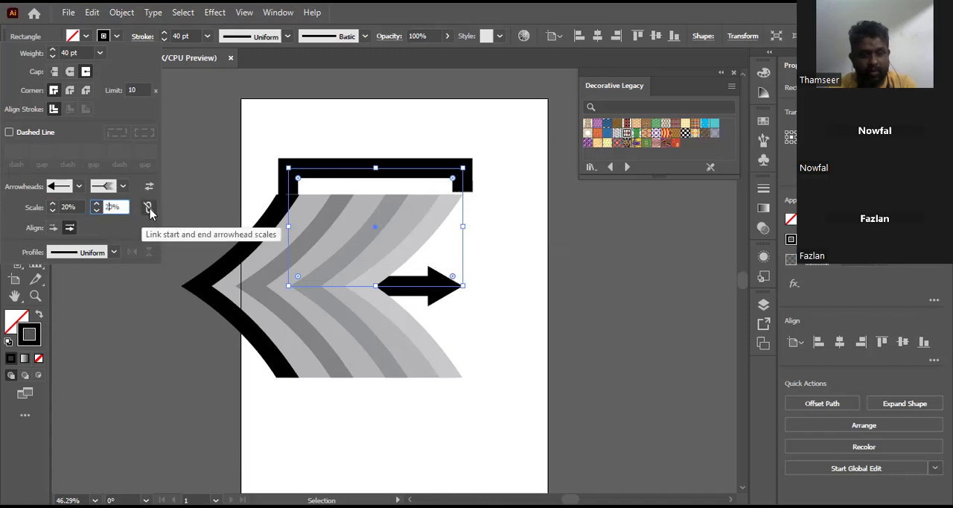
click(72, 205)
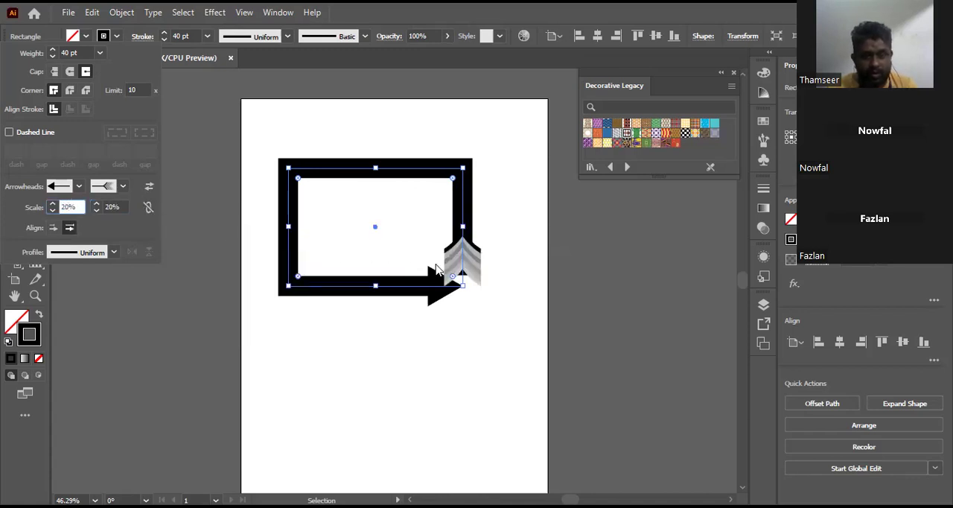
Step: Swap the start and end arrowheads back and forth to their original order, and extend the arrow tips beyond the path's end
click(150, 187)
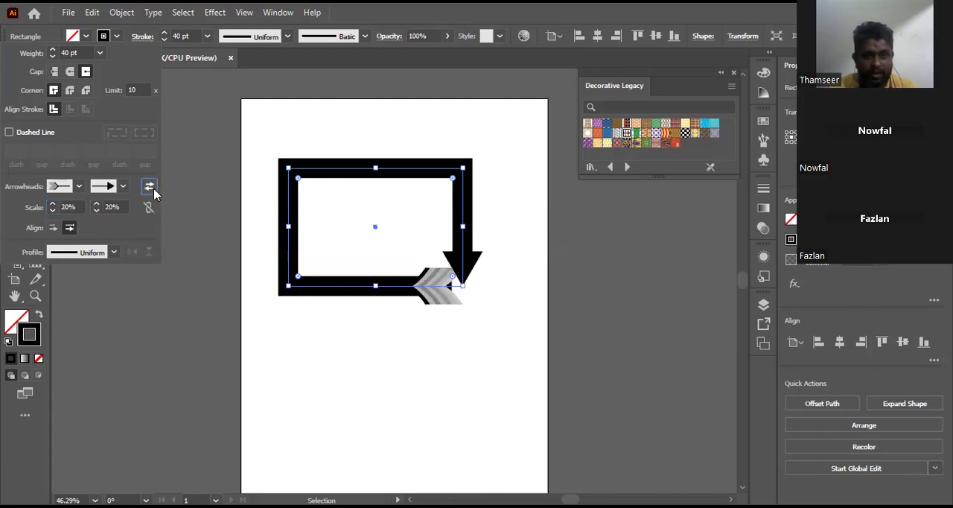
click(150, 187)
click(149, 187)
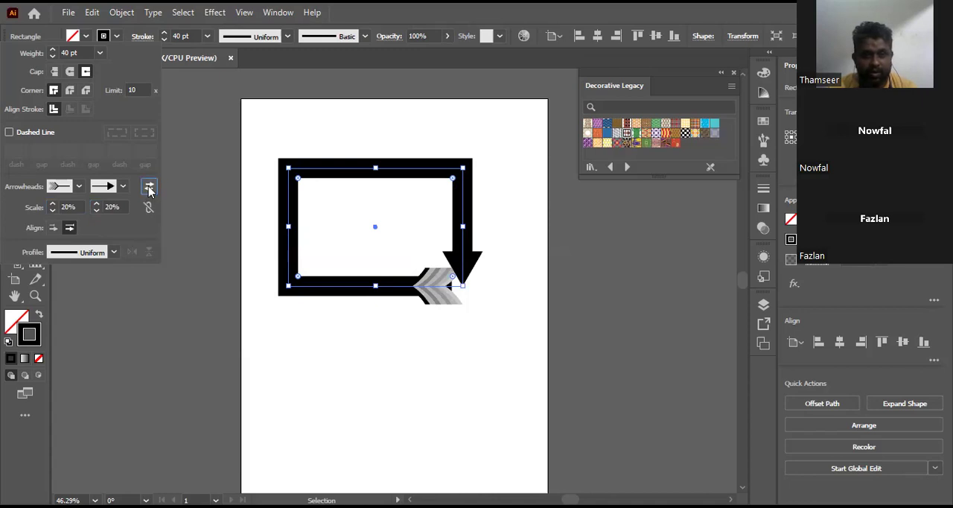
click(150, 186)
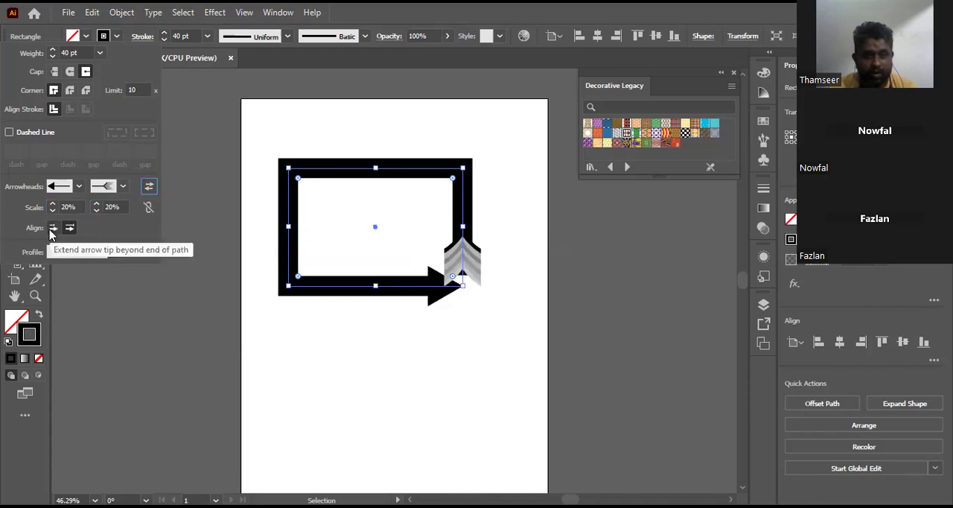
click(52, 229)
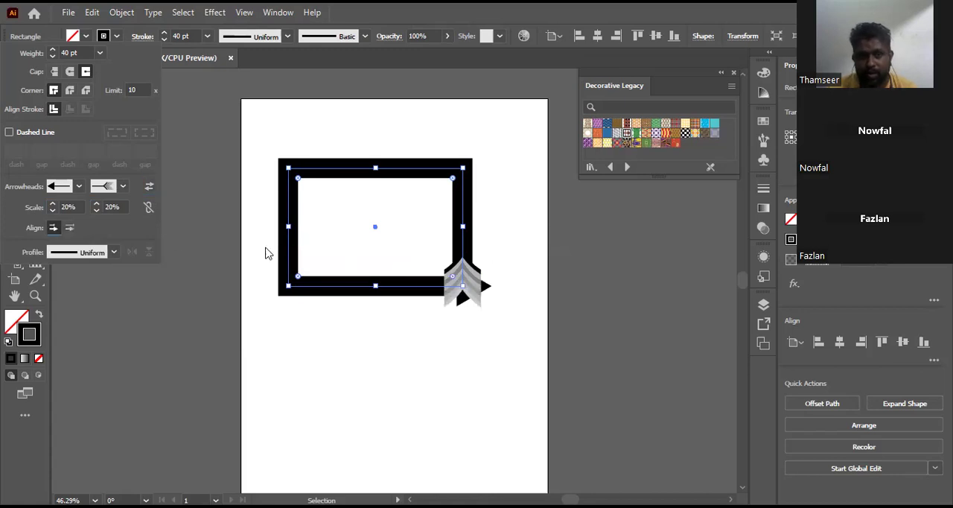
Step: Place the arrow tips at the path's end, and remove both the start and end arrowheads from the rectangle's stroke
click(70, 228)
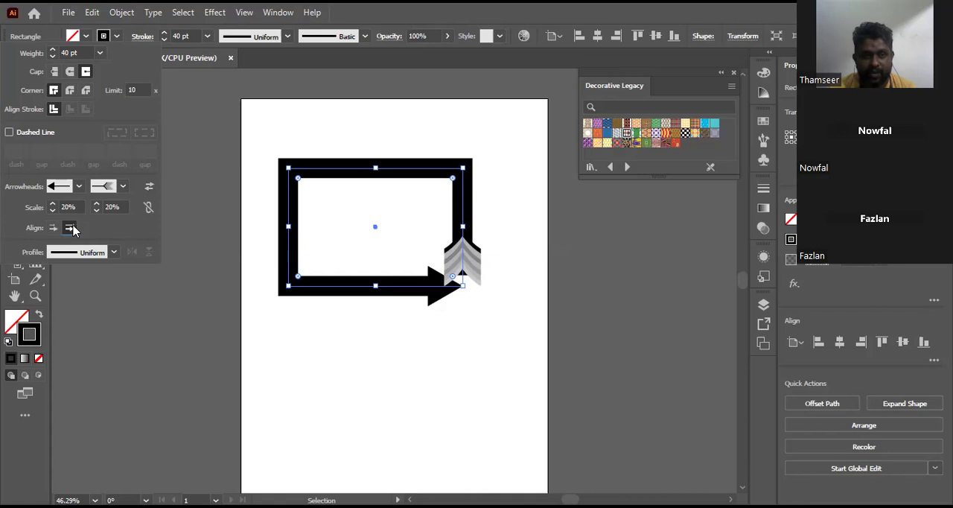
click(79, 187)
scroll(113, 221, up, 3)
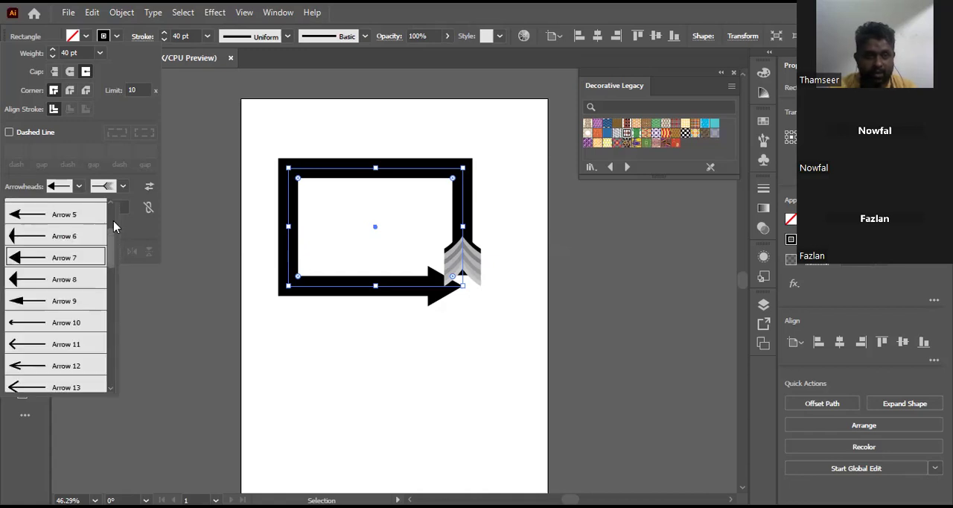
click(69, 213)
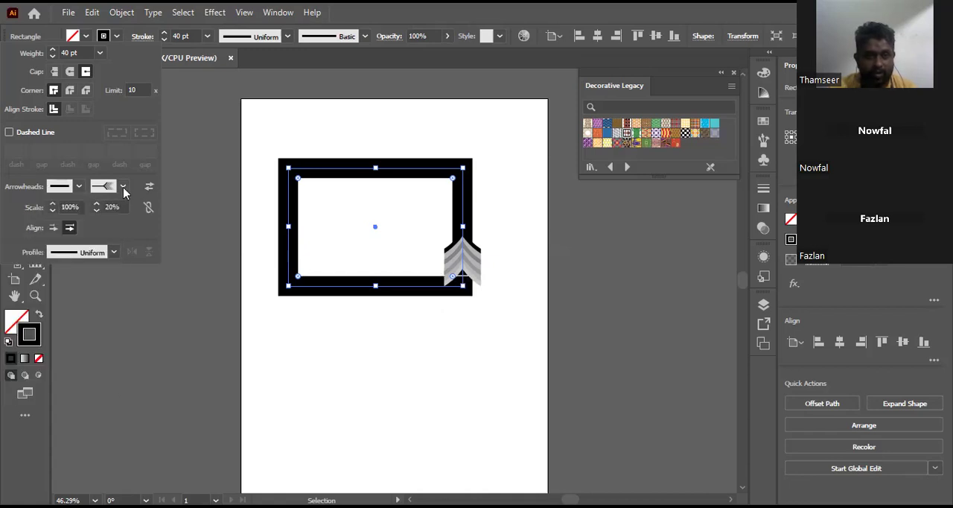
click(124, 186)
scroll(124, 307, up, 10)
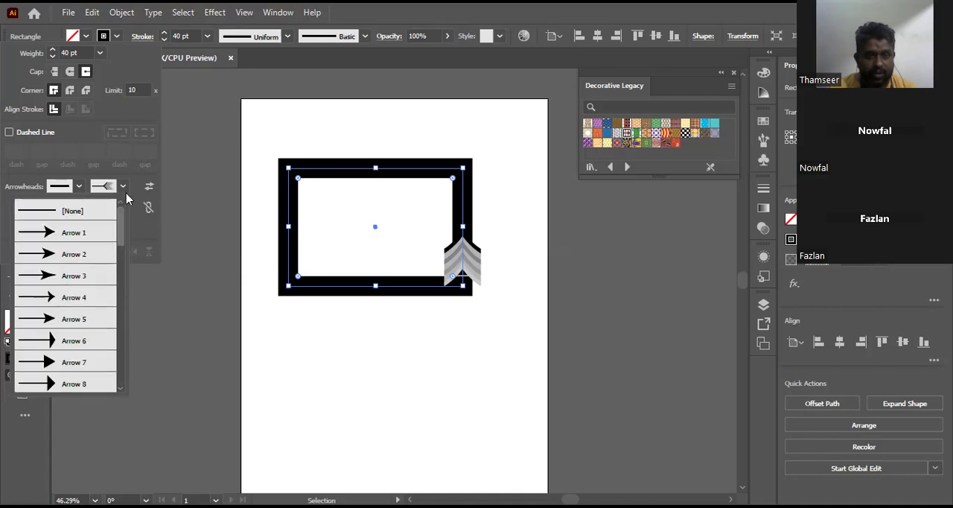
click(74, 211)
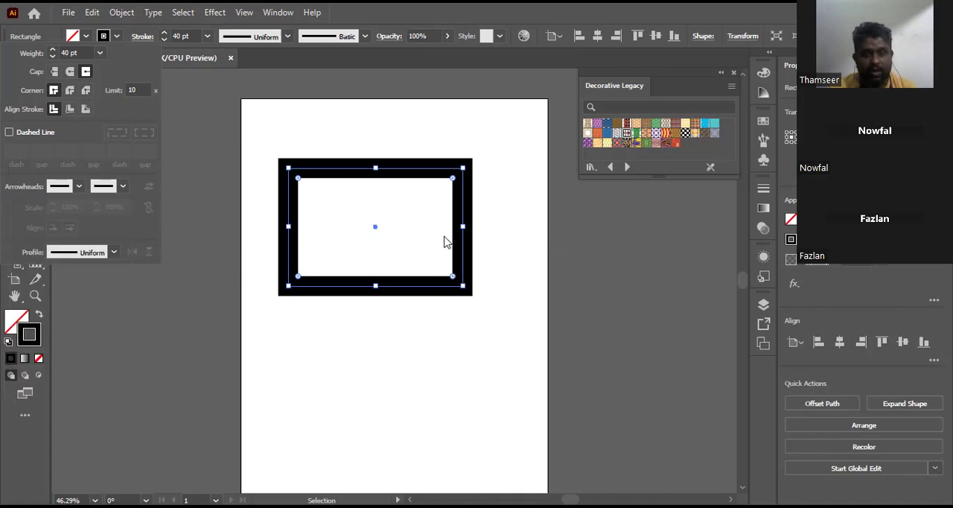
Step: Try Width Profile 1 and the triangular tapering width profile on the rectangle's stroke, and restore the Uniform profile
click(114, 253)
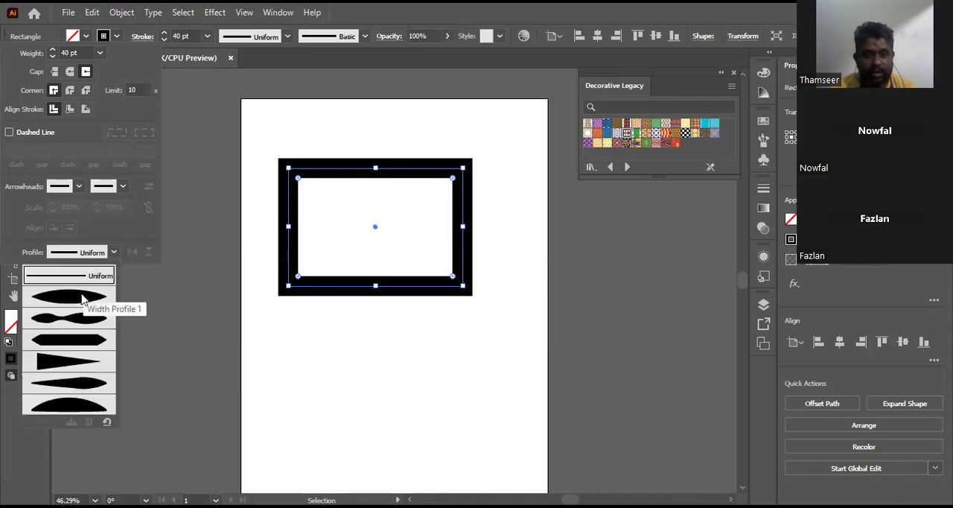
click(82, 298)
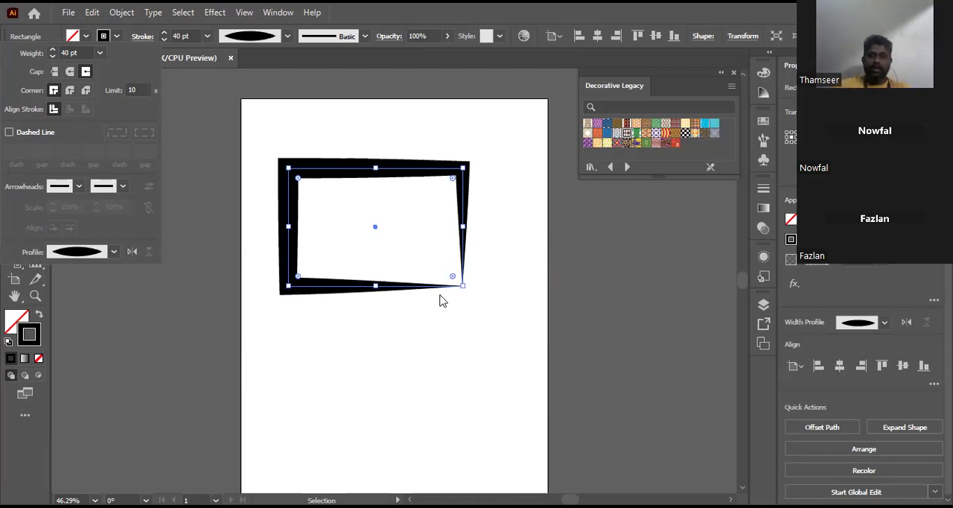
click(114, 252)
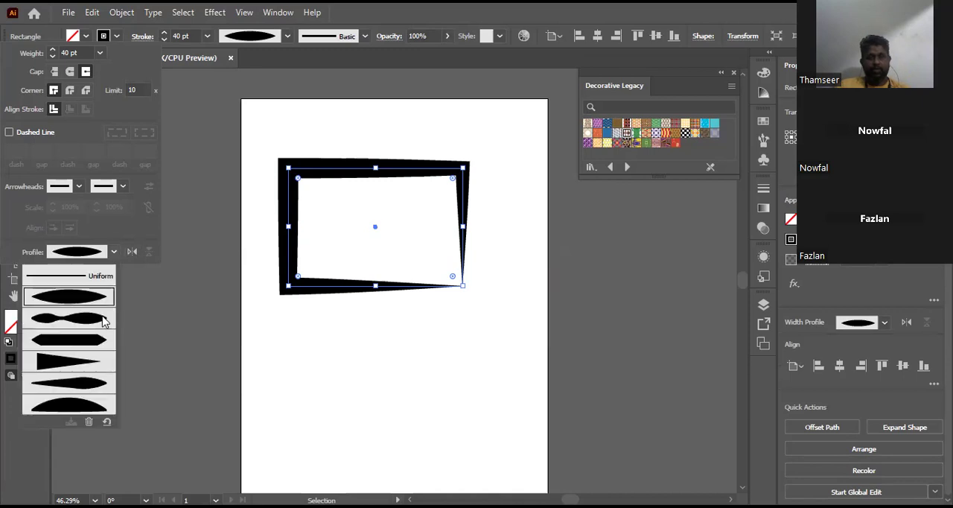
click(78, 363)
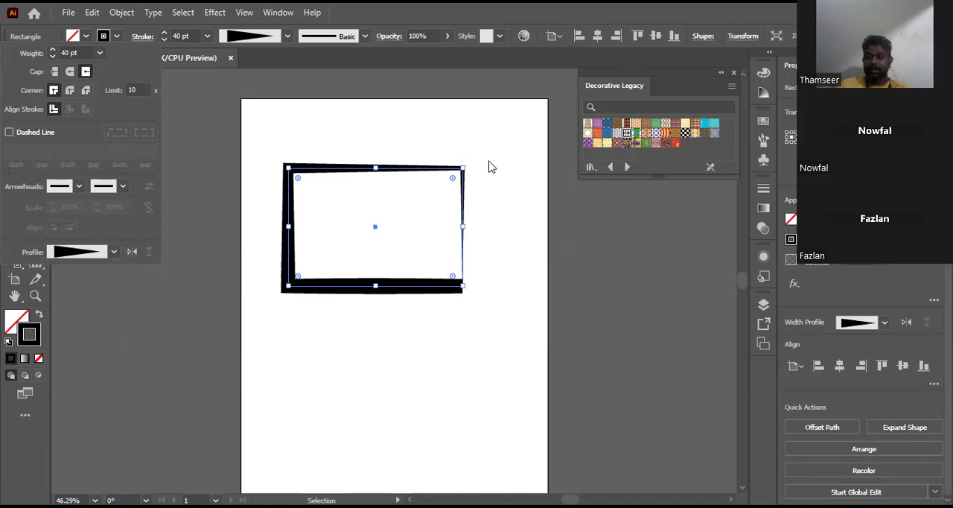
click(113, 252)
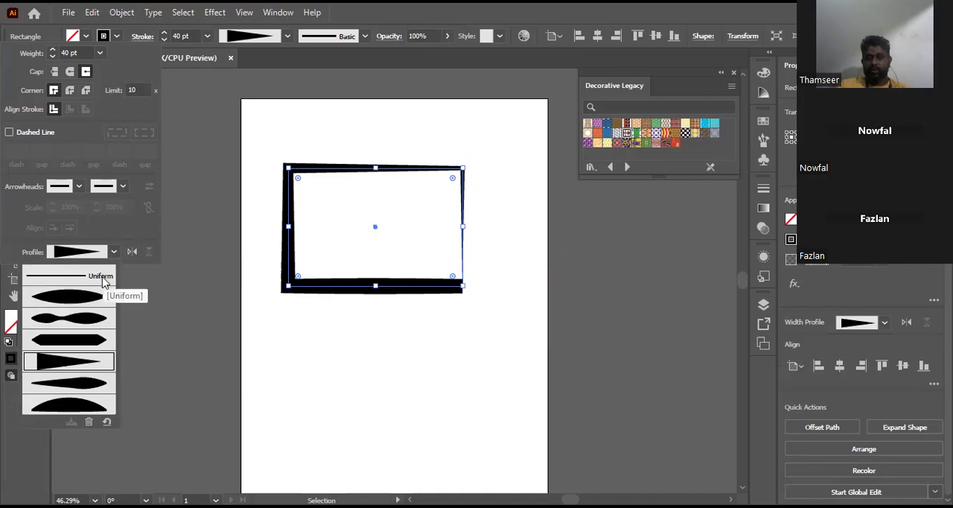
click(102, 277)
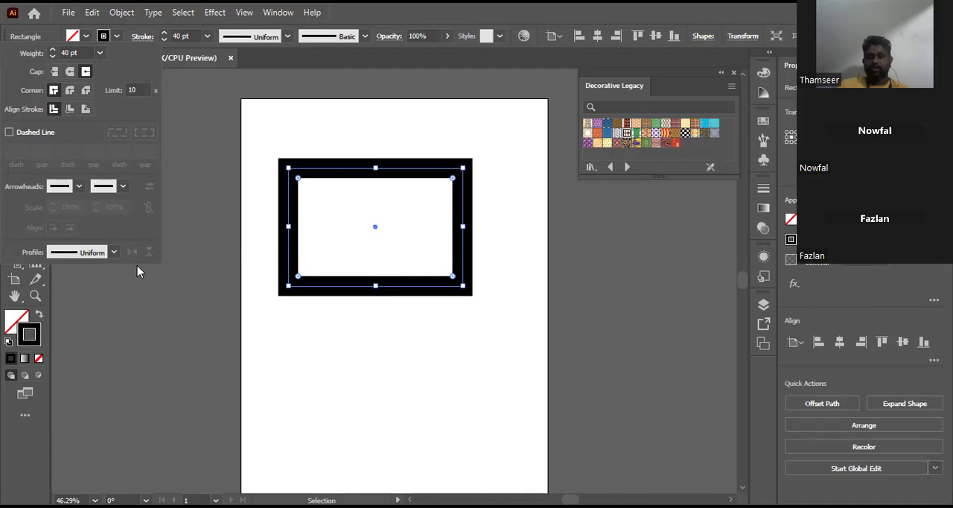
click(97, 451)
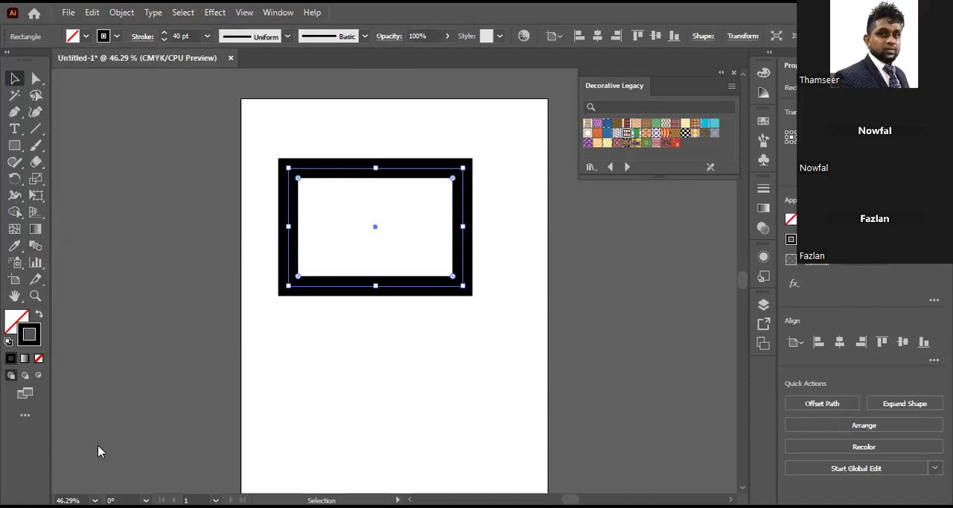
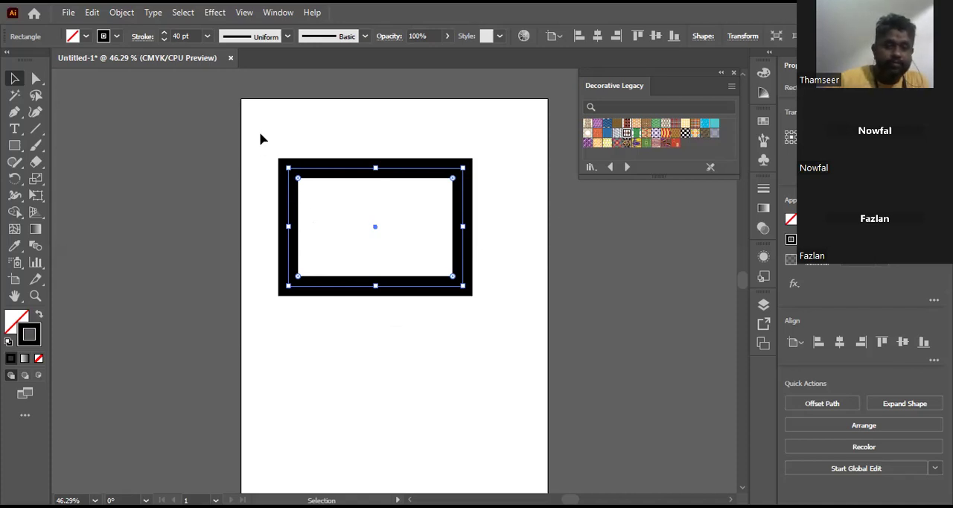
Step: Delete the black-stroked rectangle from the artboard and close the Decorative Legacy swatch library
click(336, 128)
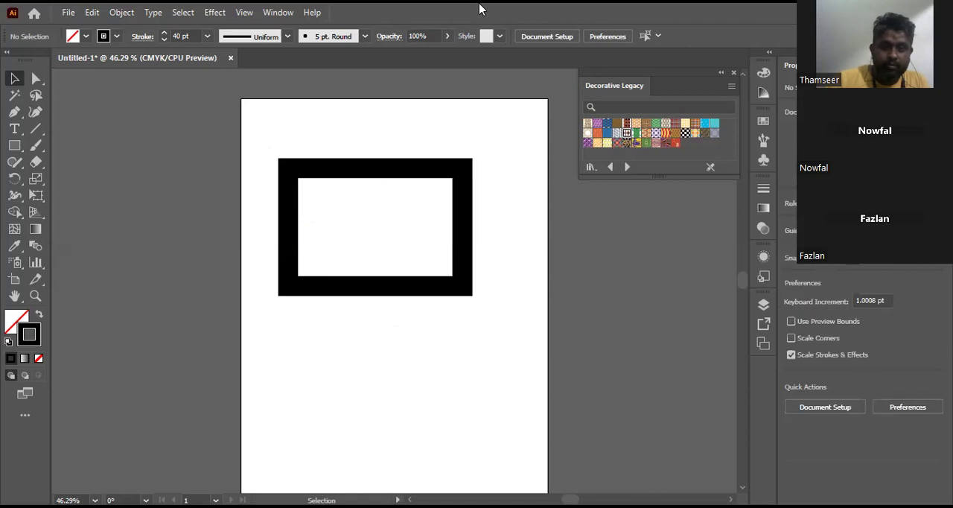
click(422, 176)
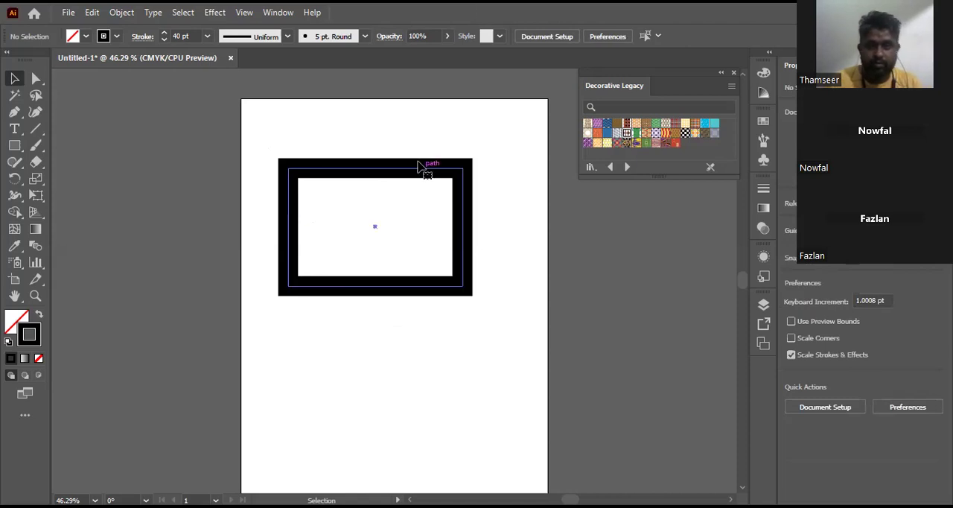
key(Delete)
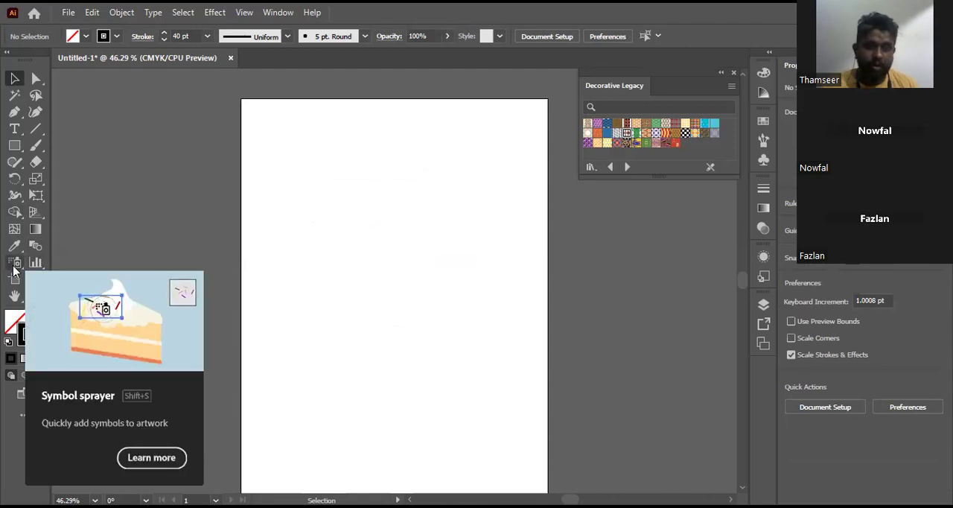
click(733, 74)
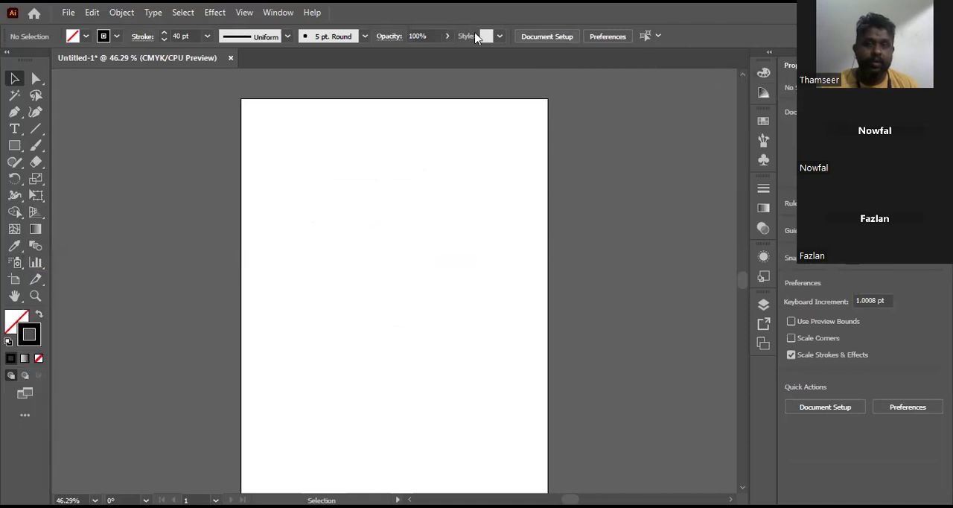
Step: Activate the Symbol Sprayer tool, show its group of symbolism tools, and display the Symbols panel
click(11, 264)
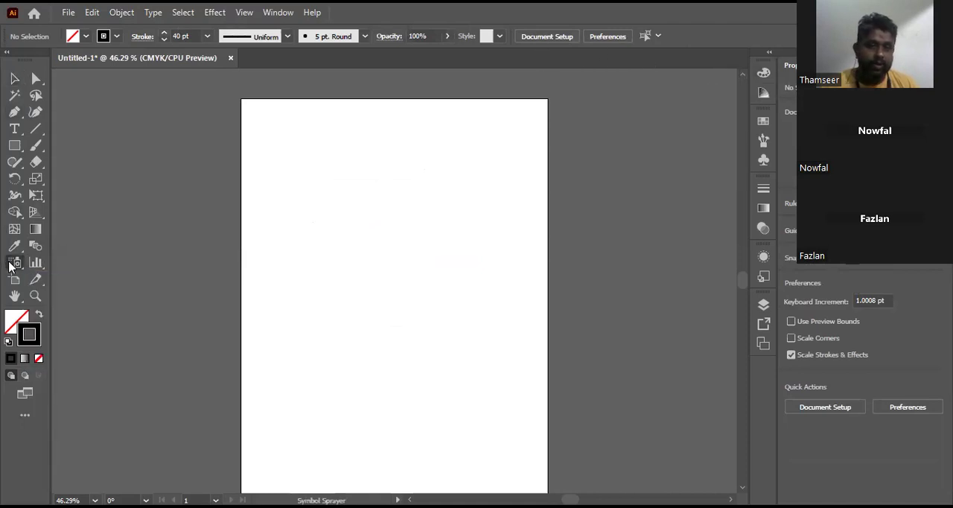
right_click(11, 265)
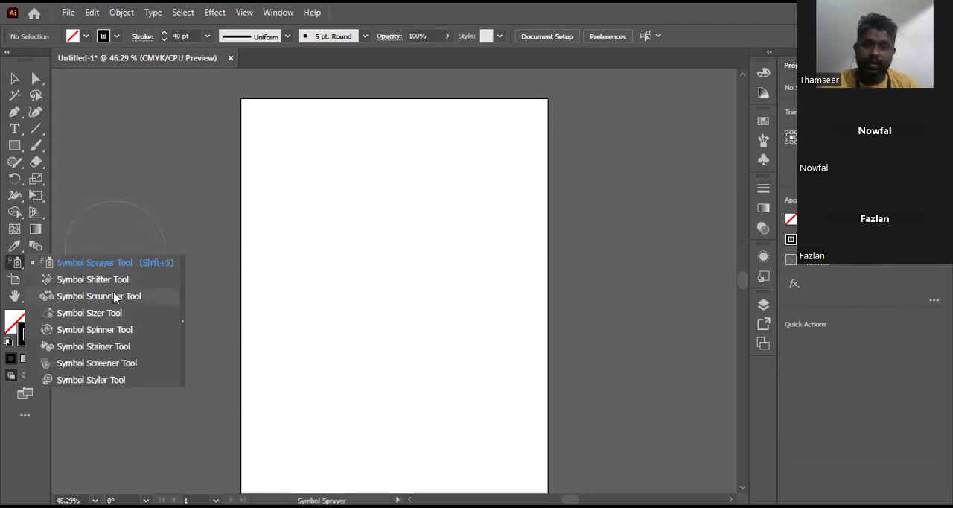
click(277, 13)
scroll(444, 260, down, 3)
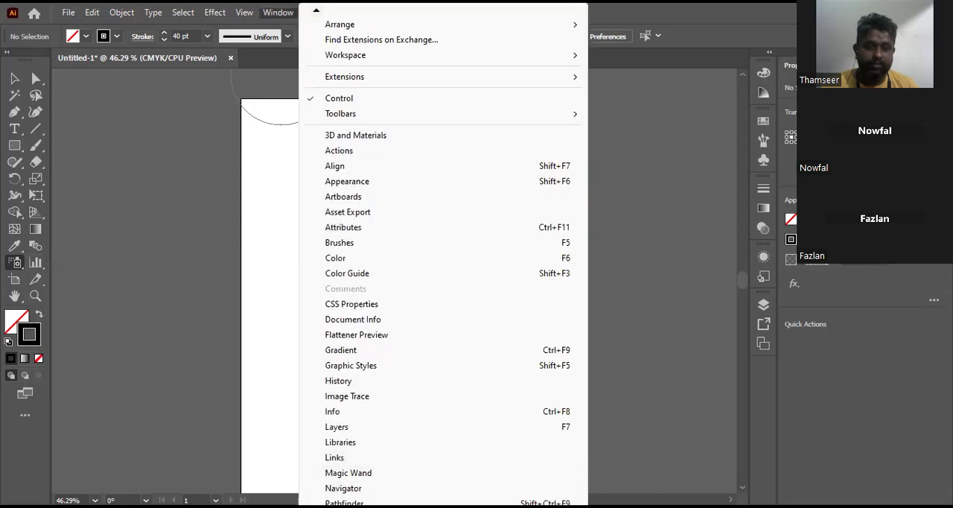
scroll(400, 344, down, 1)
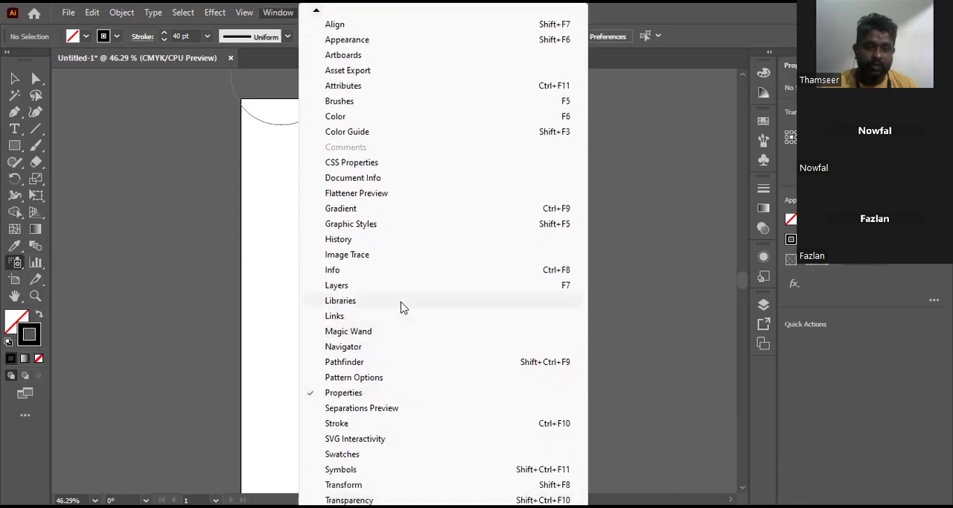
click(343, 469)
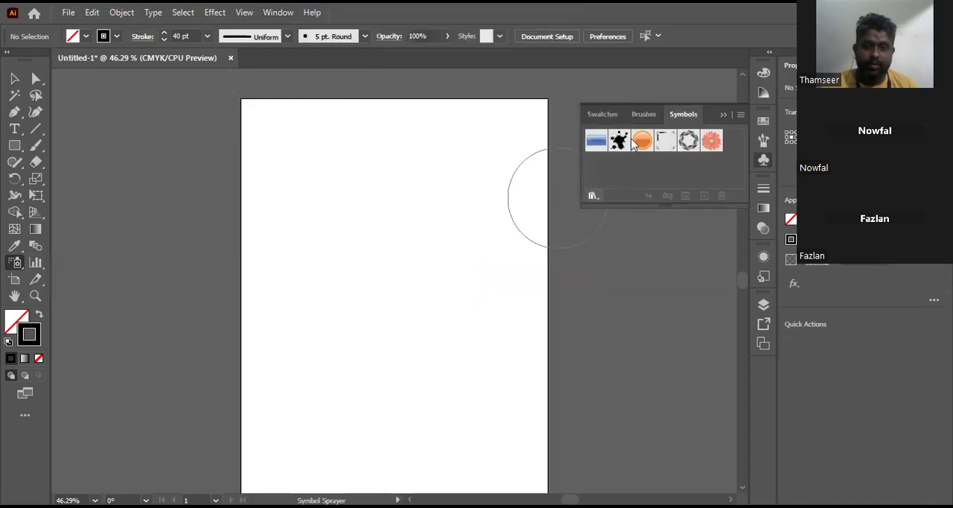
Step: Open the Florid Vector Pack symbol library, move it beside the artboard, and browse back through the libraries to Celebration
click(593, 195)
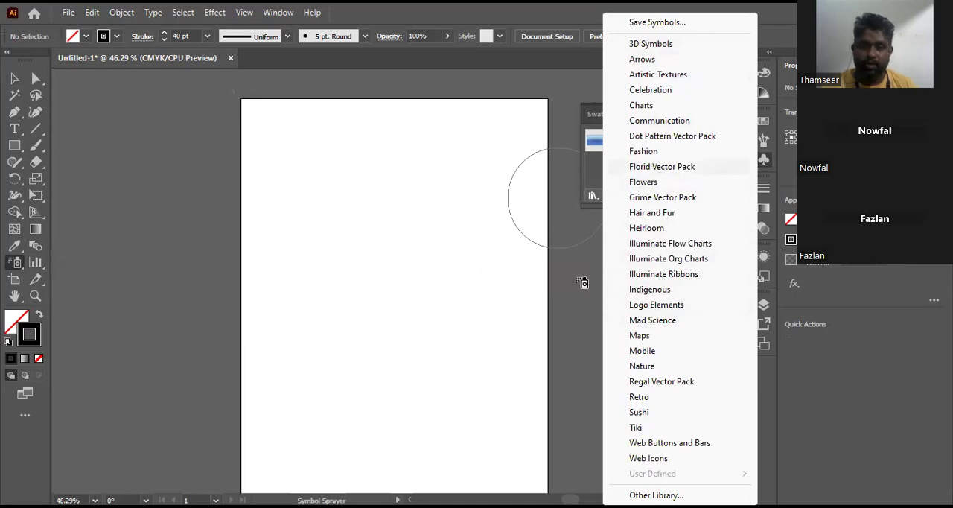
click(655, 168)
drag(480, 222, 620, 236)
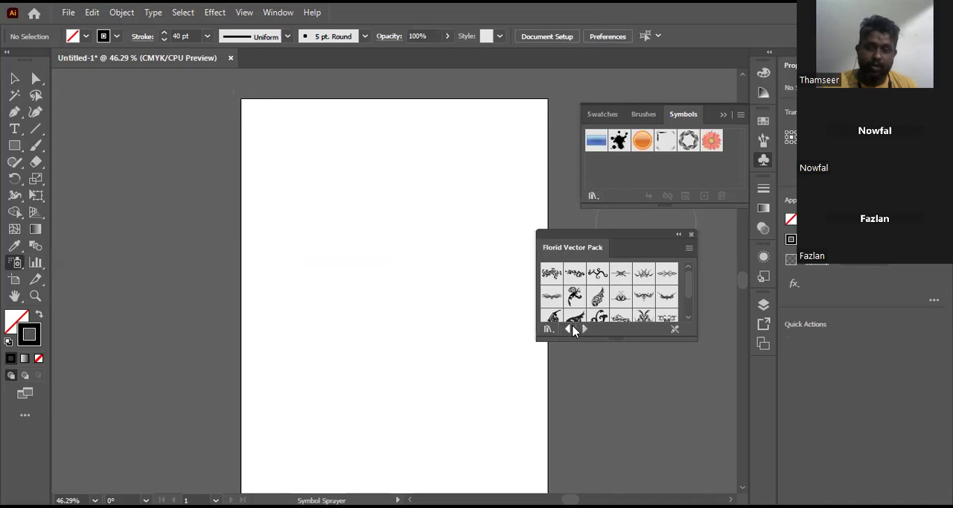
click(570, 329)
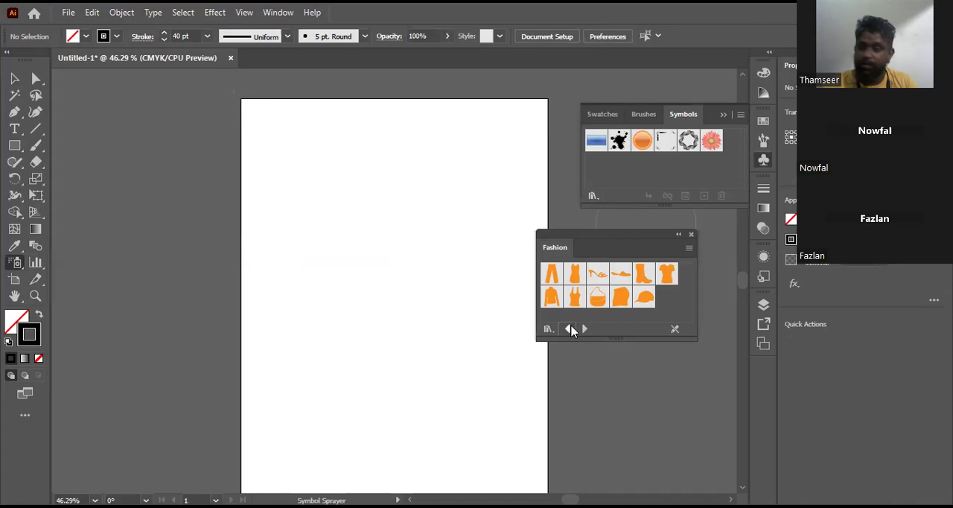
click(570, 329)
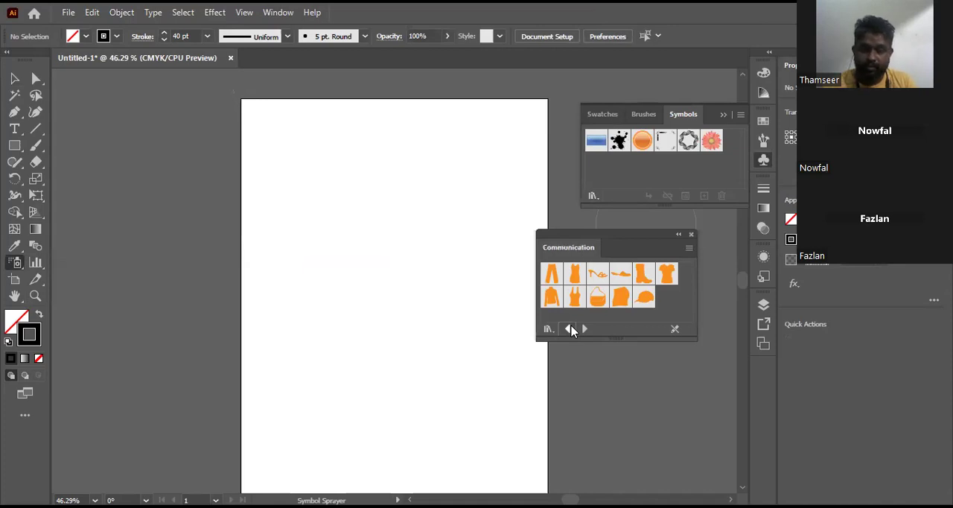
click(570, 329)
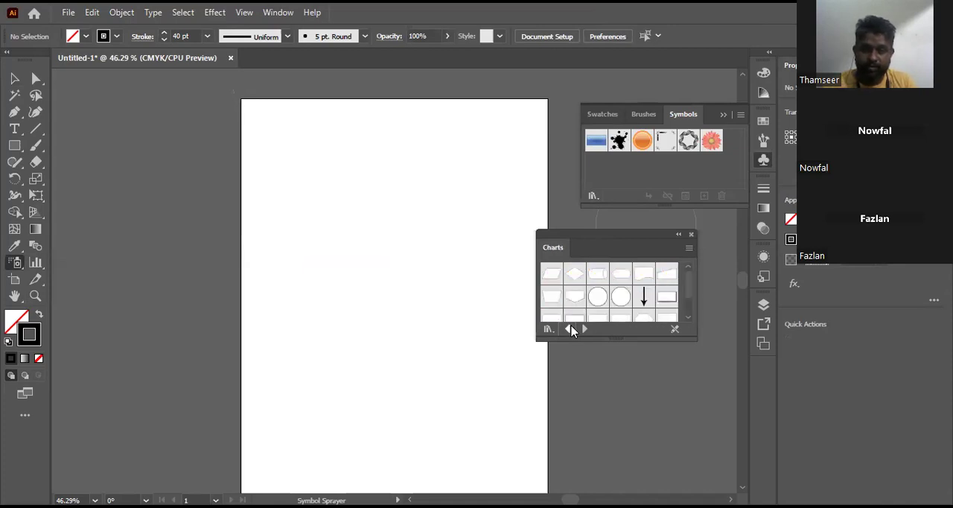
click(570, 328)
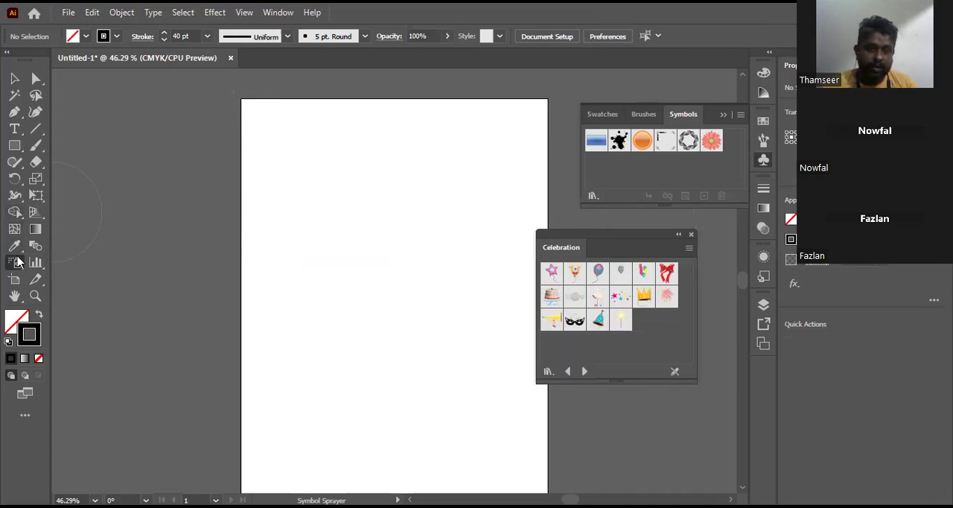
Step: Spray Party Hat symbols from the Celebration library at four spots on the upper half of the artboard
click(18, 260)
click(88, 262)
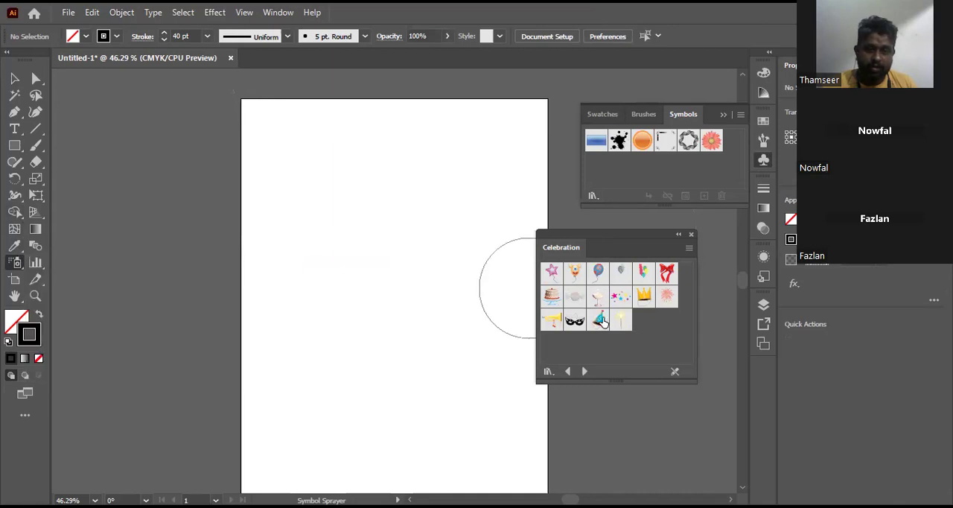
click(600, 320)
click(388, 223)
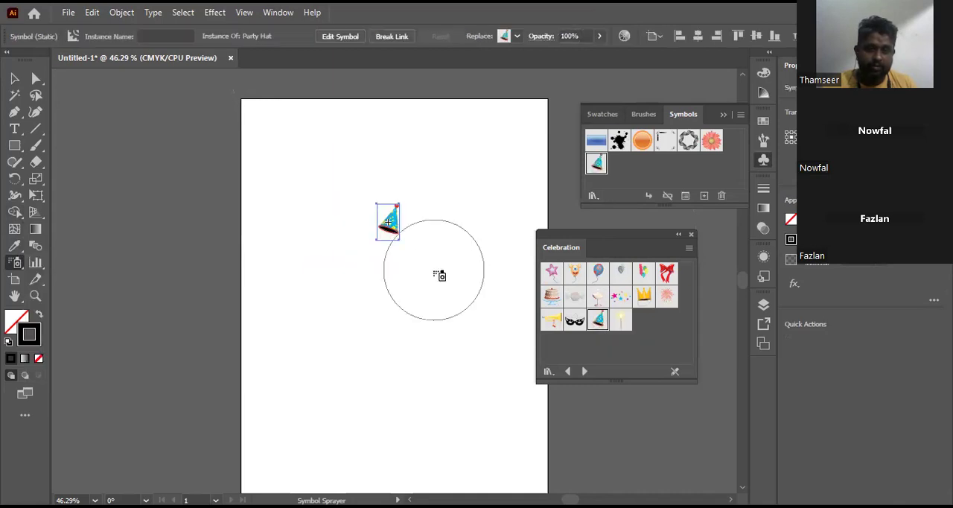
click(363, 298)
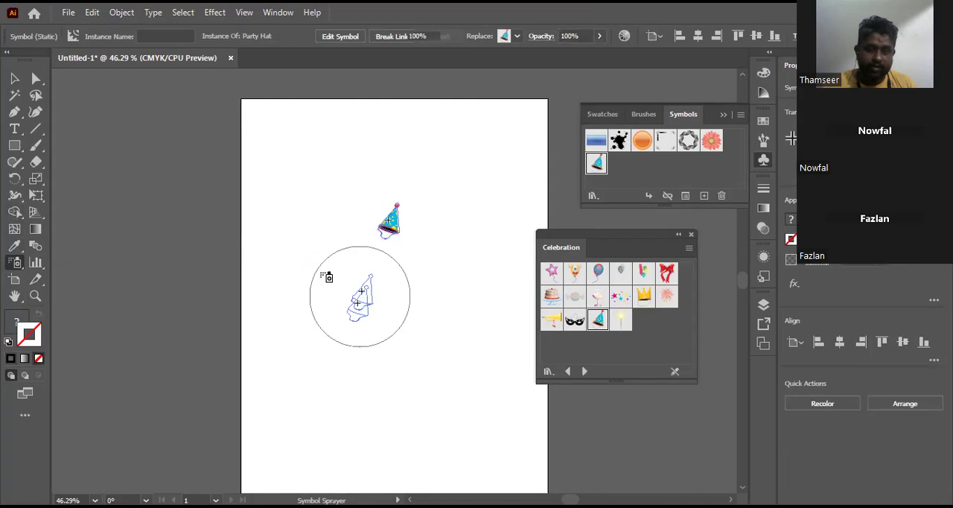
click(295, 215)
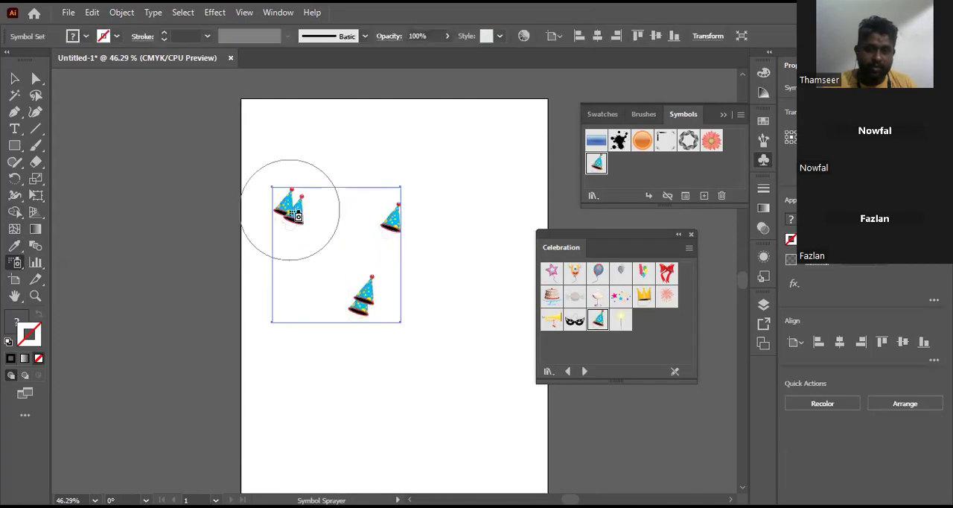
click(474, 272)
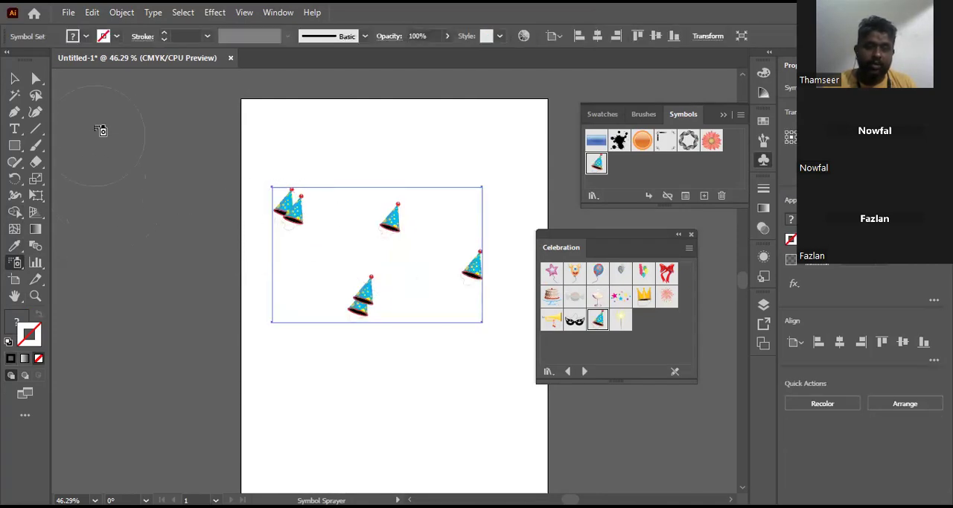
Step: Shift the sprayed party hats toward the artboard's upper left with the Symbol Shifter, and pull them closer together with the Symbol Scruncher
click(21, 262)
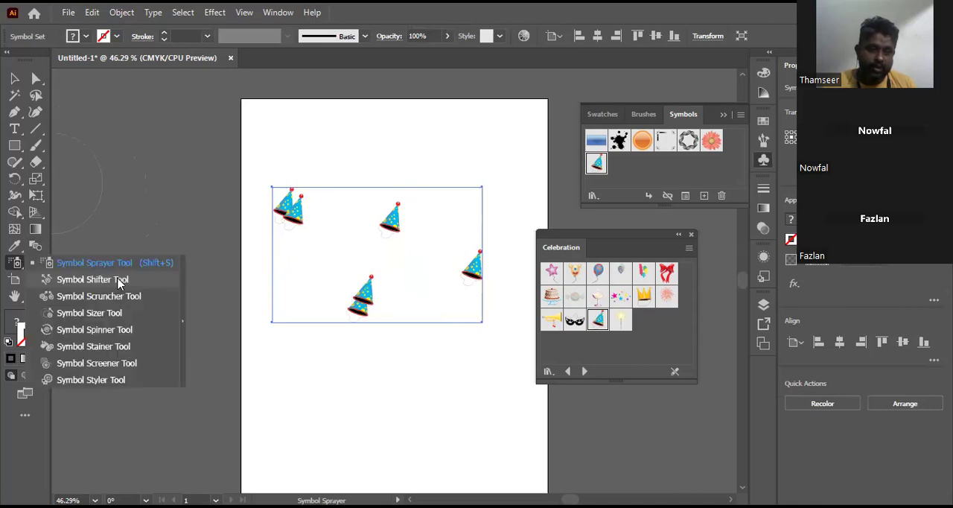
click(119, 280)
mouse_move(472, 262)
mouse_down()
mouse_move(400, 231)
mouse_move(400, 245)
mouse_move(436, 251)
mouse_move(349, 203)
mouse_move(353, 210)
mouse_move(290, 213)
mouse_up()
mouse_move(395, 226)
mouse_down()
mouse_move(293, 213)
mouse_move(351, 286)
mouse_move(341, 287)
mouse_move(298, 221)
mouse_move(313, 257)
mouse_move(298, 222)
mouse_move(415, 215)
mouse_up()
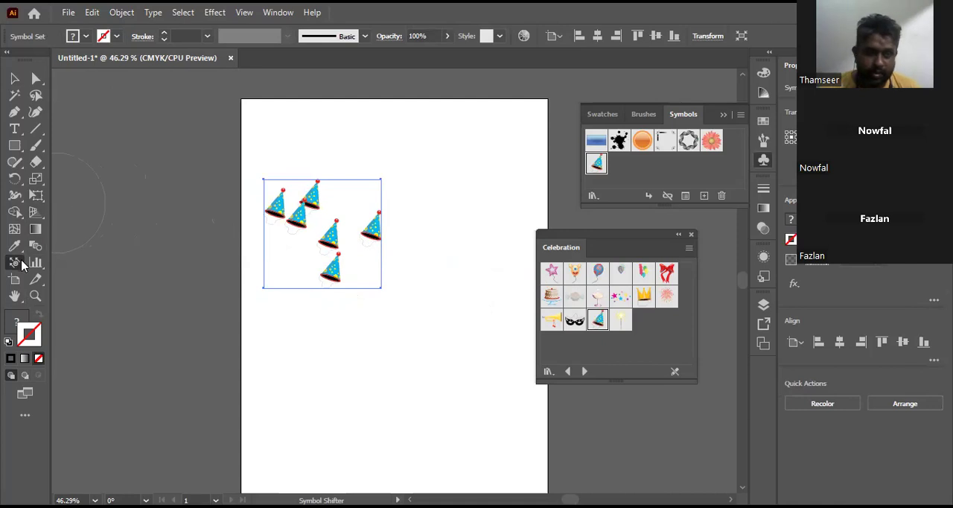
drag(17, 262, 130, 297)
mouse_move(311, 219)
mouse_down()
mouse_move(324, 217)
mouse_move(332, 252)
mouse_move(331, 223)
mouse_up()
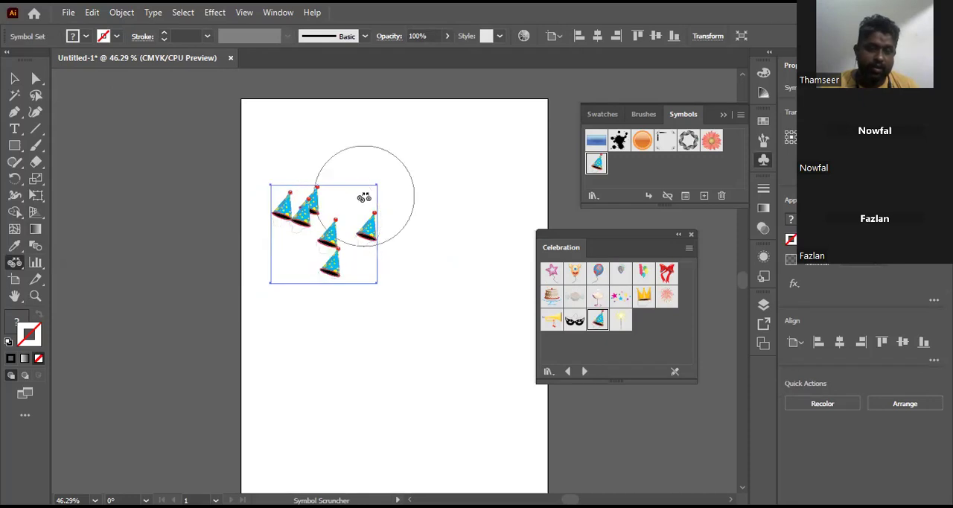
Step: Enlarge the party hats with the Symbol Sizer and rotate them in differing directions with the Symbol Spinner
drag(14, 262, 133, 316)
mouse_move(360, 243)
mouse_down()
mouse_move(295, 185)
mouse_move(283, 202)
mouse_move(298, 216)
mouse_move(320, 171)
mouse_move(365, 276)
mouse_move(348, 281)
mouse_up()
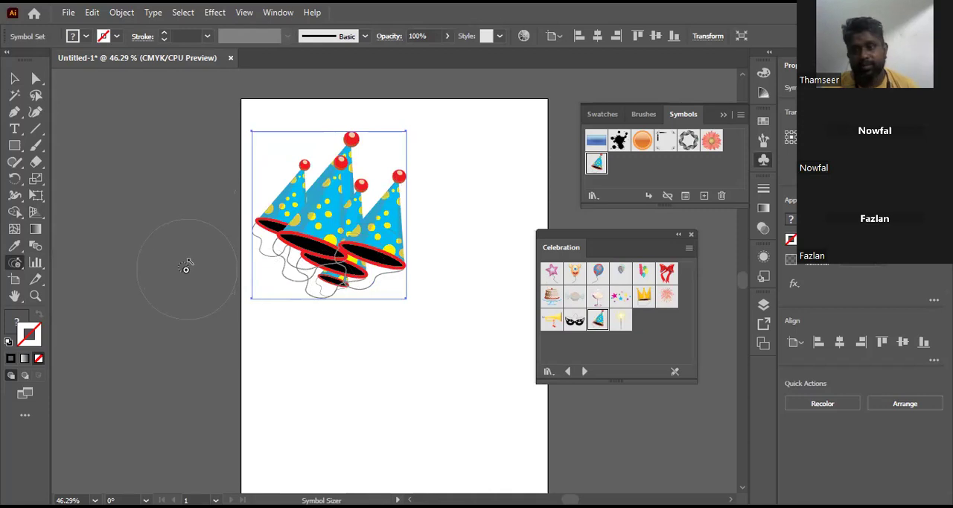
mouse_move(15, 262)
mouse_down()
mouse_move(127, 296)
mouse_move(129, 333)
mouse_move(143, 331)
mouse_up()
mouse_move(325, 195)
mouse_down()
mouse_move(404, 219)
mouse_move(373, 235)
mouse_move(402, 248)
mouse_move(392, 248)
mouse_move(389, 201)
mouse_move(392, 233)
mouse_move(381, 199)
mouse_move(390, 212)
mouse_move(332, 271)
mouse_up()
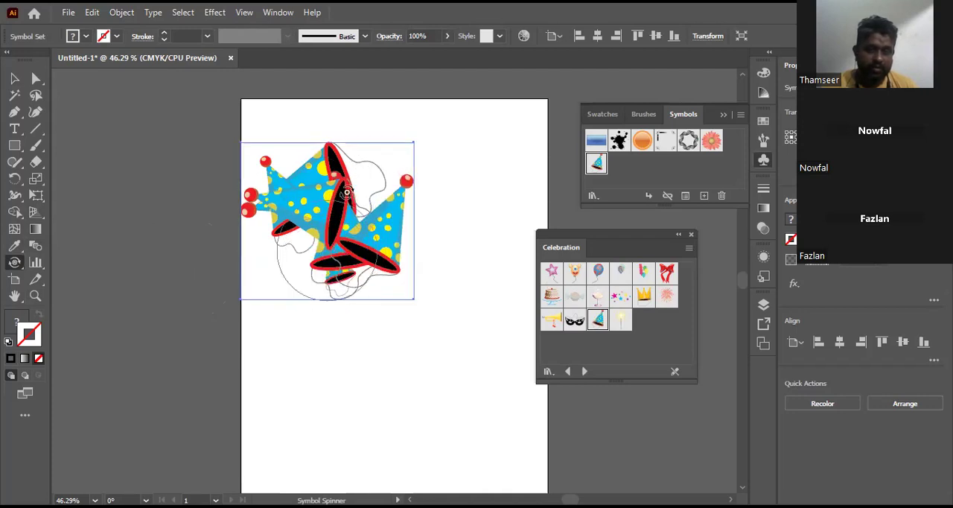
Step: Set the fill color to orange EF7011 and tint the party hats with the Symbol Stainer
click(14, 264)
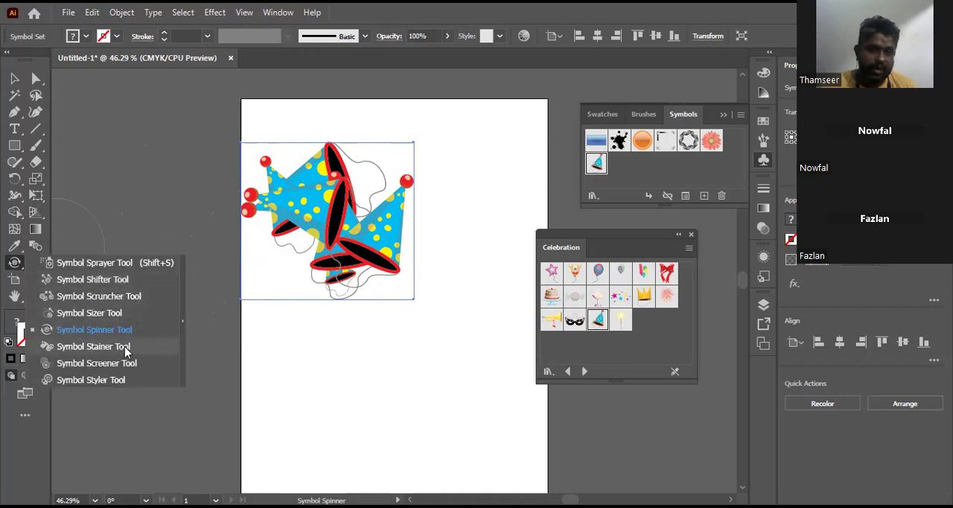
click(75, 347)
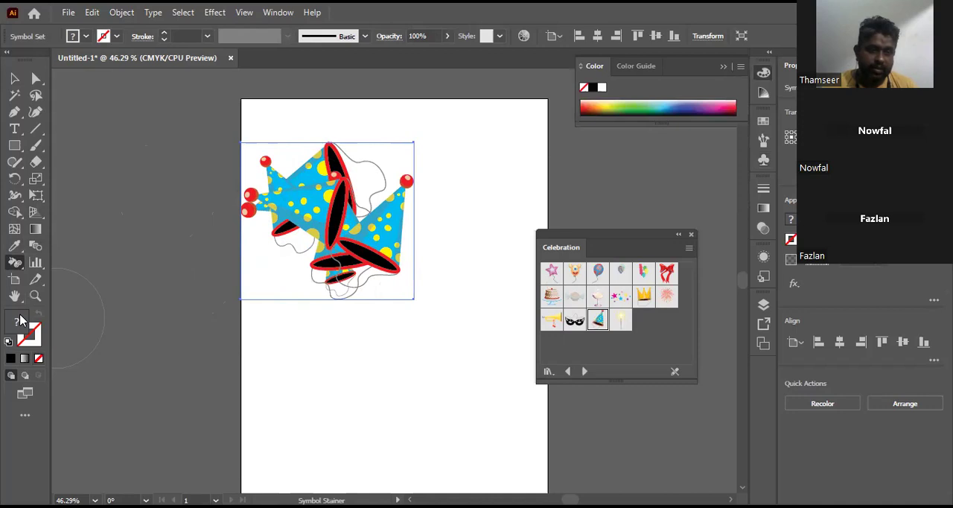
click(519, 195)
click(658, 192)
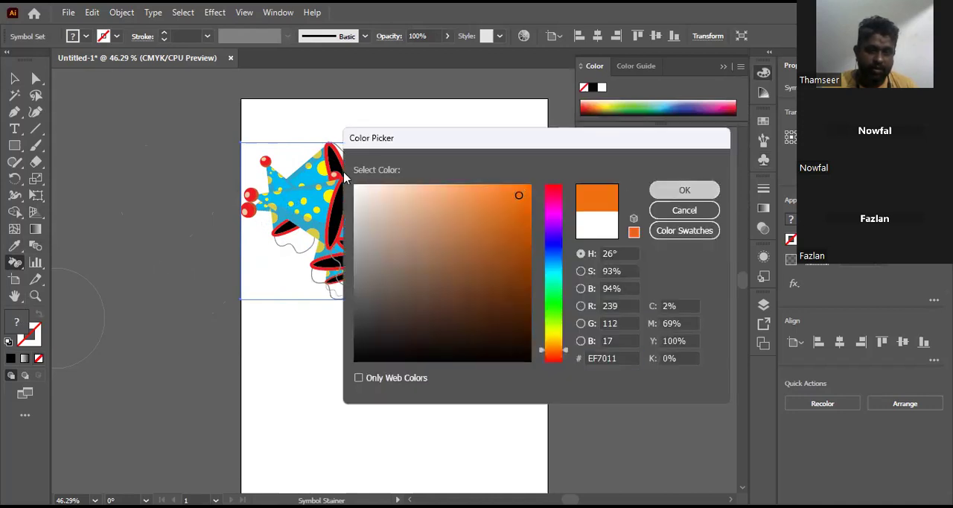
click(313, 200)
mouse_move(316, 203)
mouse_down()
mouse_move(395, 213)
mouse_move(356, 224)
mouse_up()
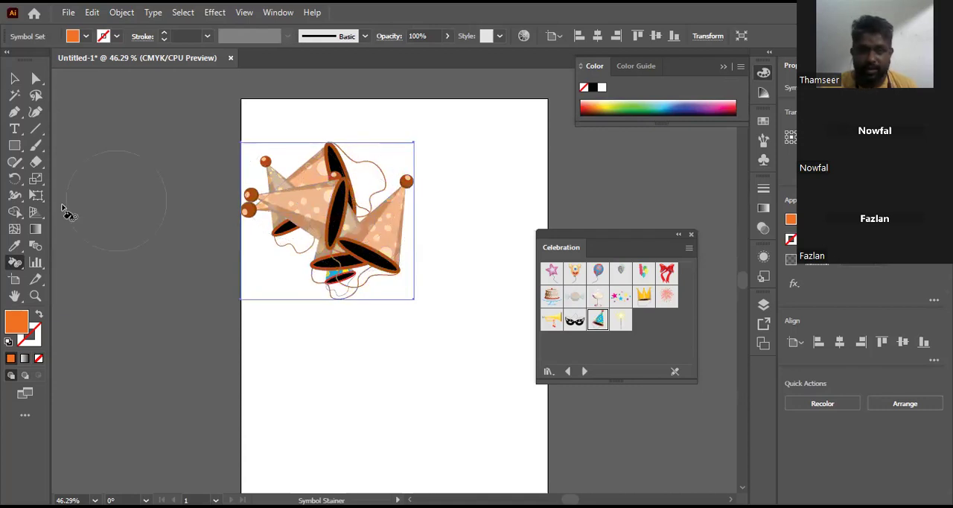
Step: Make the lower and right-hand party hats semi-transparent with the Symbol Screener, keeping the symbol set's opacity at 100%, and return to the Selection tool
click(22, 262)
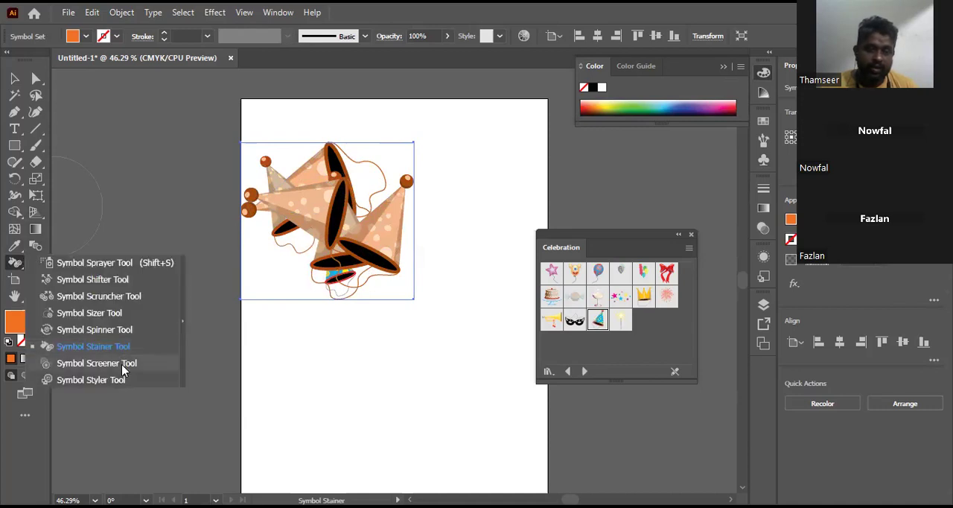
click(124, 363)
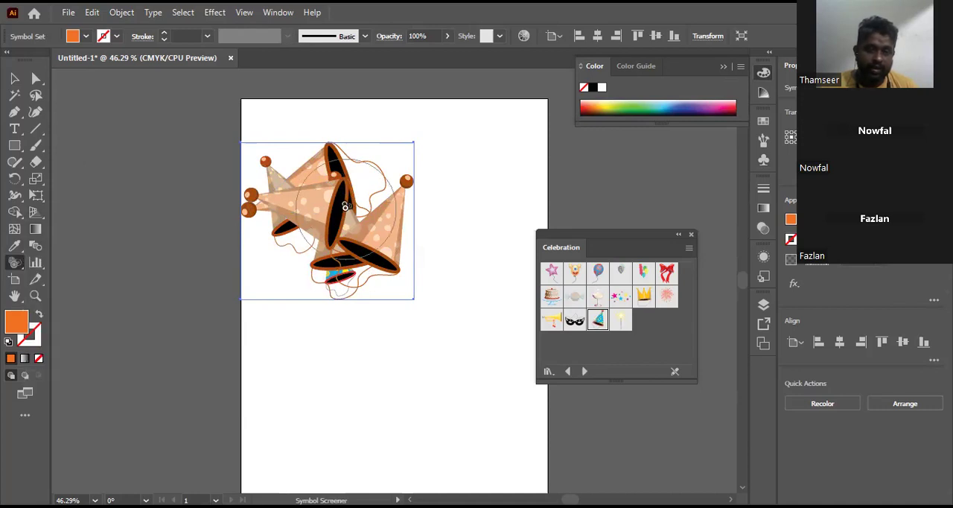
click(447, 35)
drag(440, 55, 516, 60)
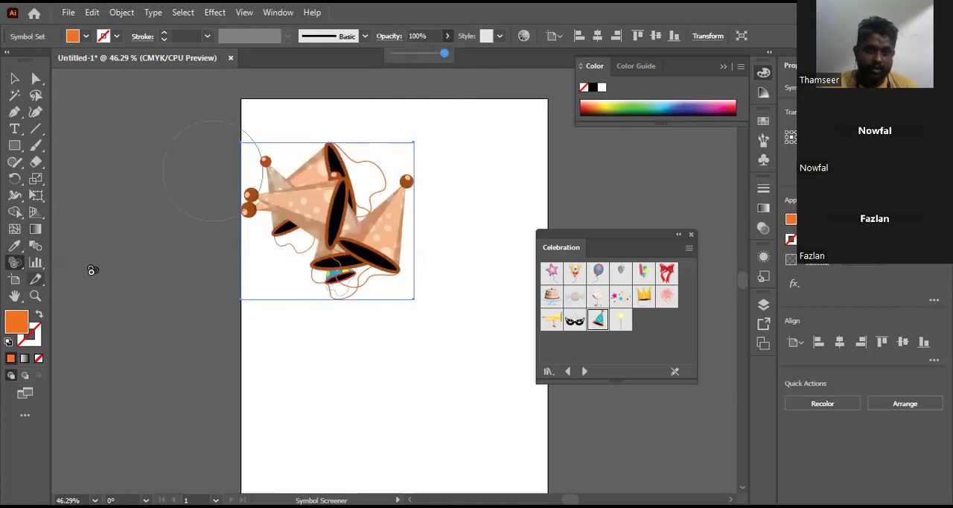
mouse_move(314, 213)
mouse_down()
mouse_move(335, 202)
mouse_move(390, 228)
mouse_move(357, 200)
mouse_move(308, 200)
mouse_up()
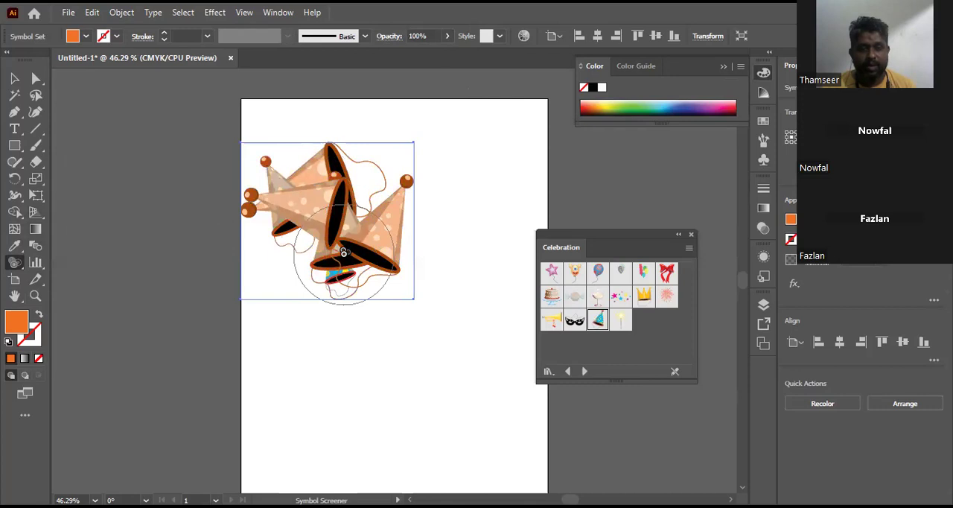
click(344, 253)
drag(344, 252, 343, 246)
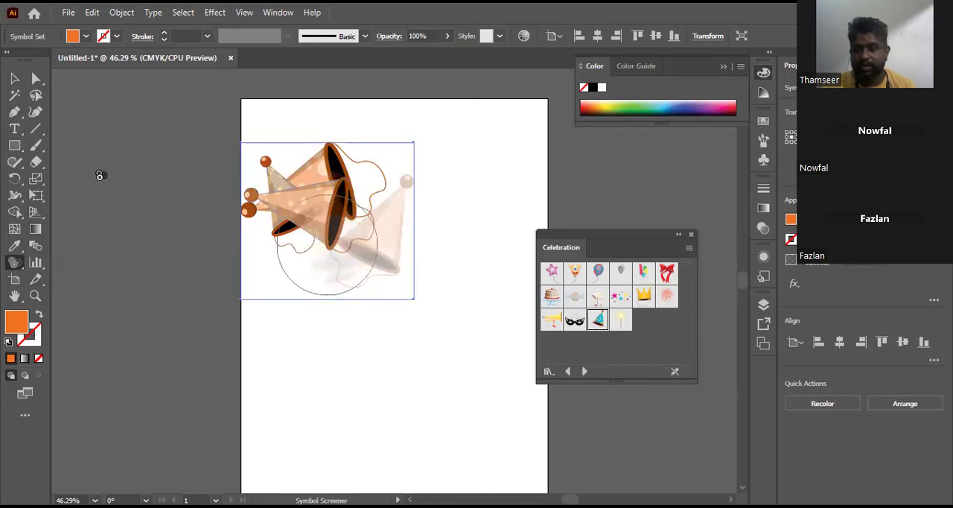
click(14, 79)
key(space)
drag(458, 161, 450, 136)
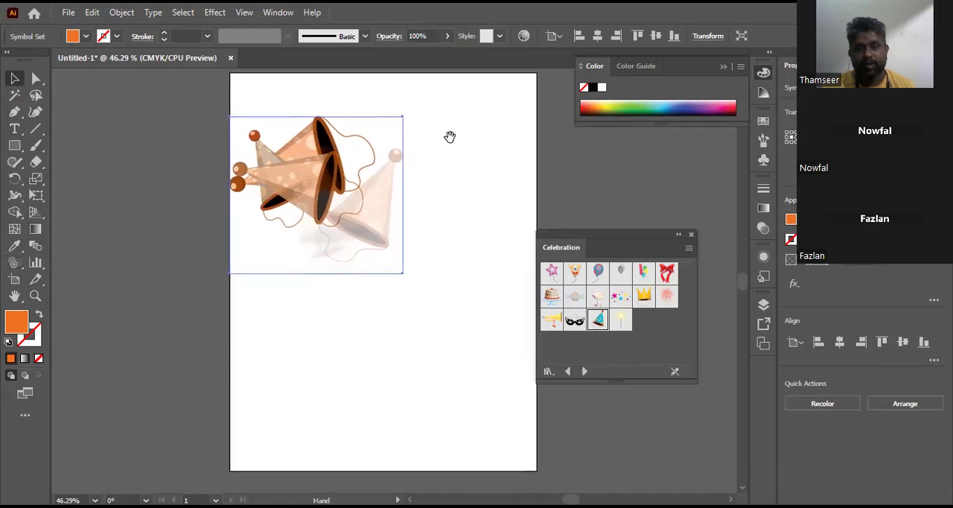
Step: Delete the sprayed symbol set, place a single Party Hat symbol on the artboard, enlarge it and rotate it counter-clockwise until the hat stands upright
key(Delete)
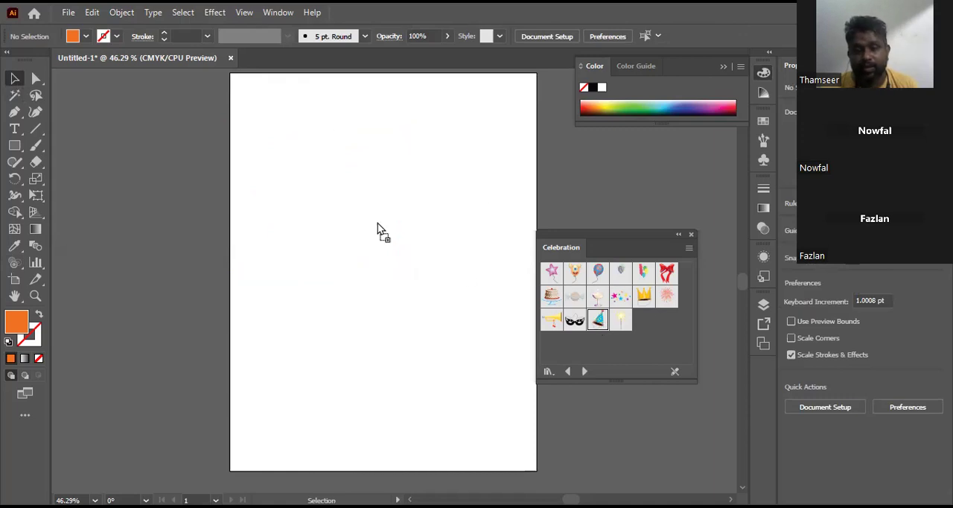
drag(321, 186, 421, 336)
drag(427, 152, 417, 123)
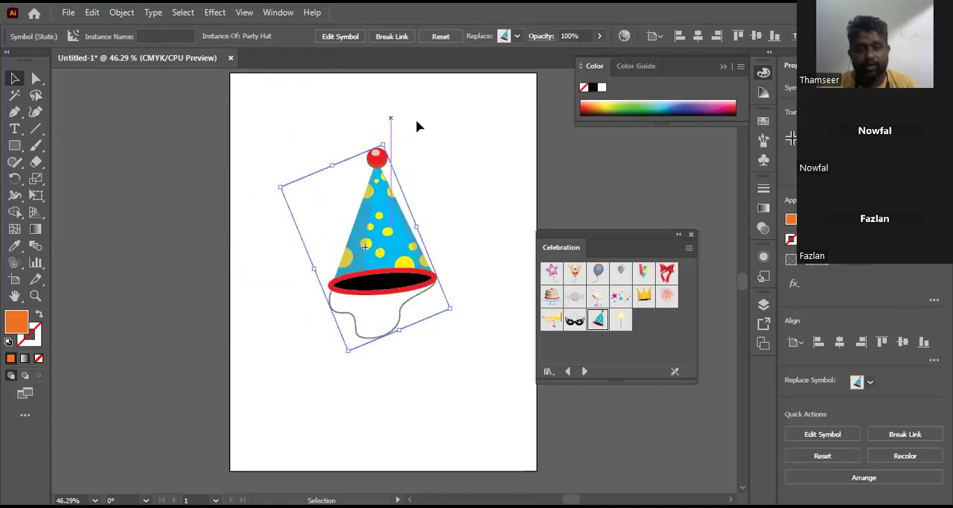
Step: Recolor the party hat's blue cone green, with the harmony colors unlinked in Recolor Artwork
click(621, 42)
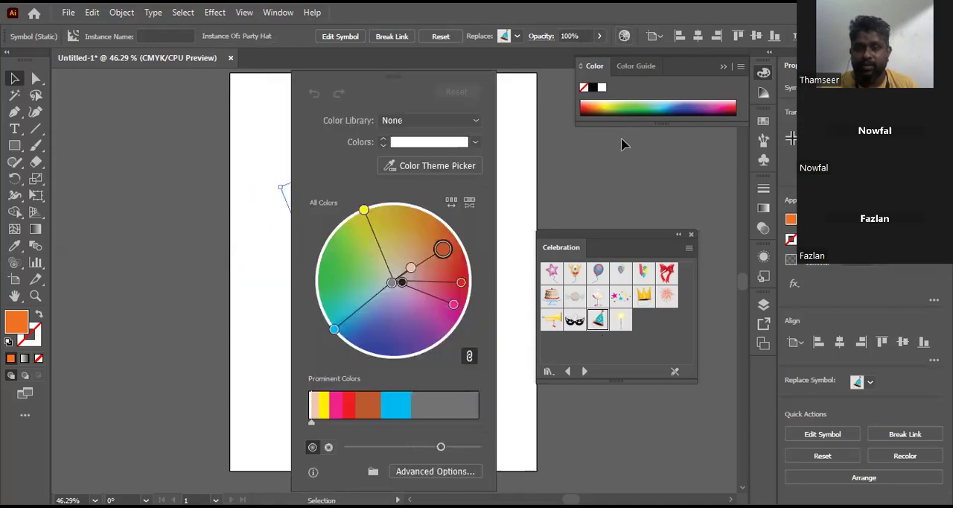
drag(395, 81, 458, 80)
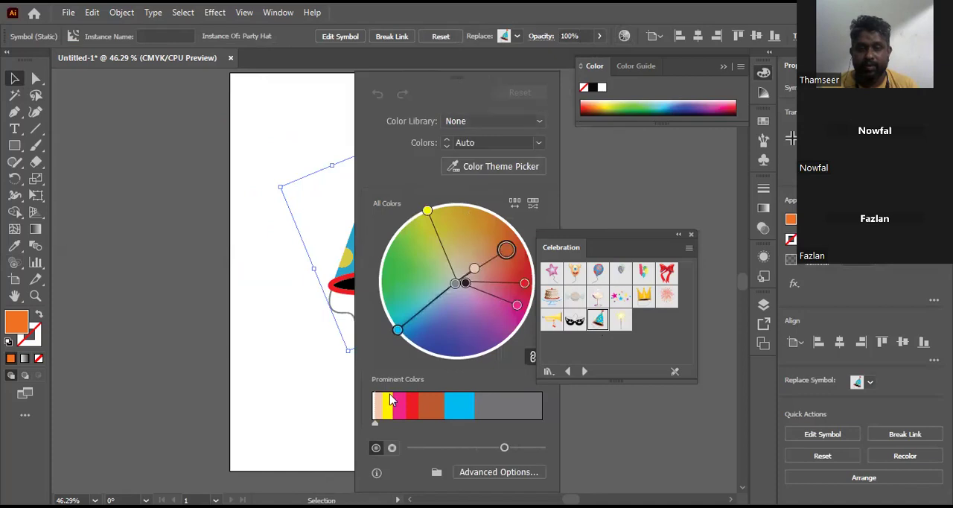
click(532, 356)
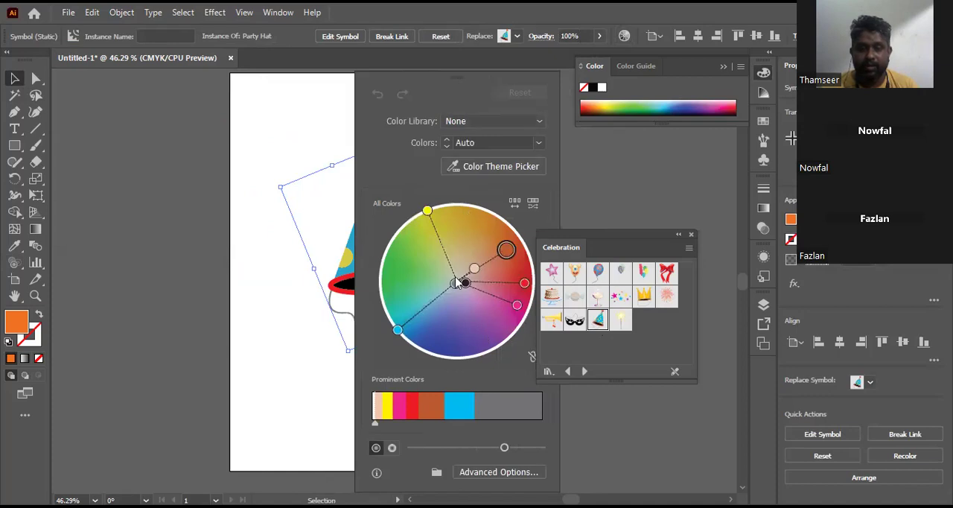
drag(402, 333, 390, 271)
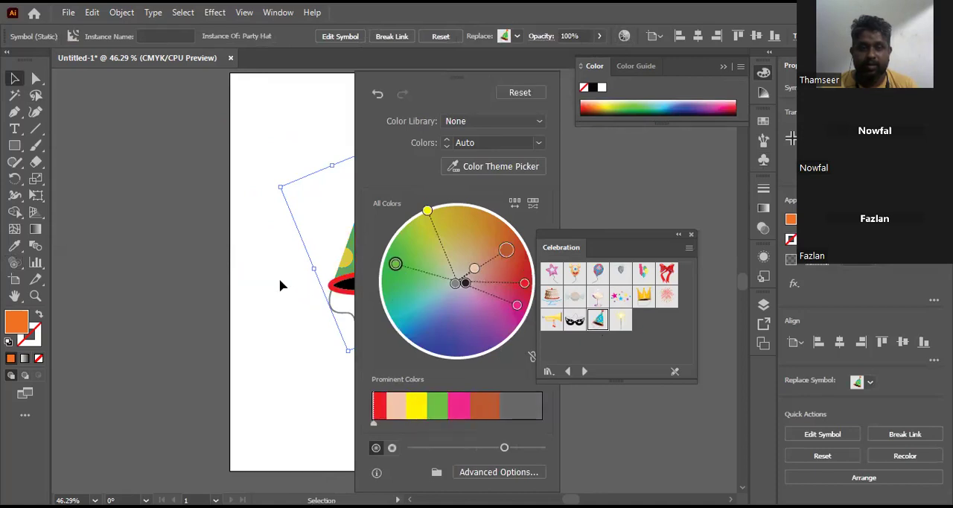
click(279, 275)
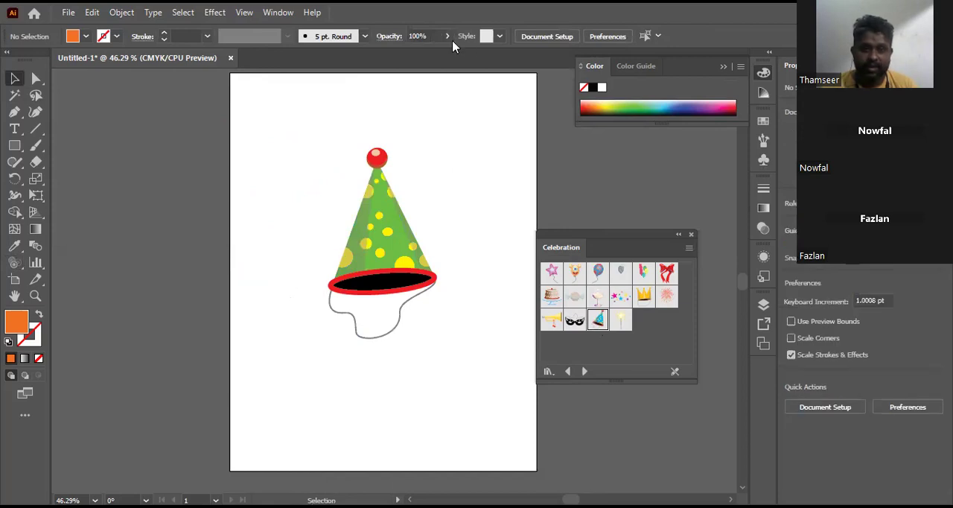
Step: Set the party hat's opacity to 56% and deselect it
click(387, 173)
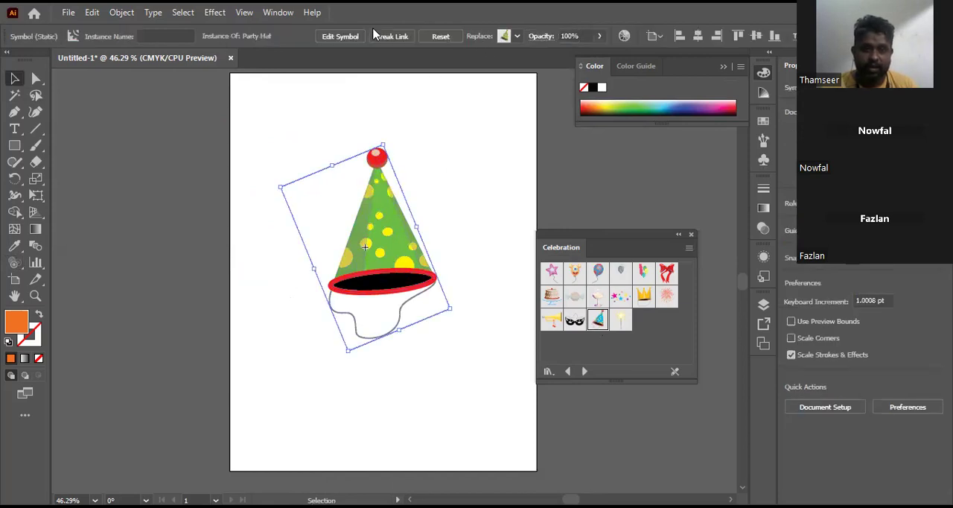
click(600, 37)
drag(599, 52, 574, 55)
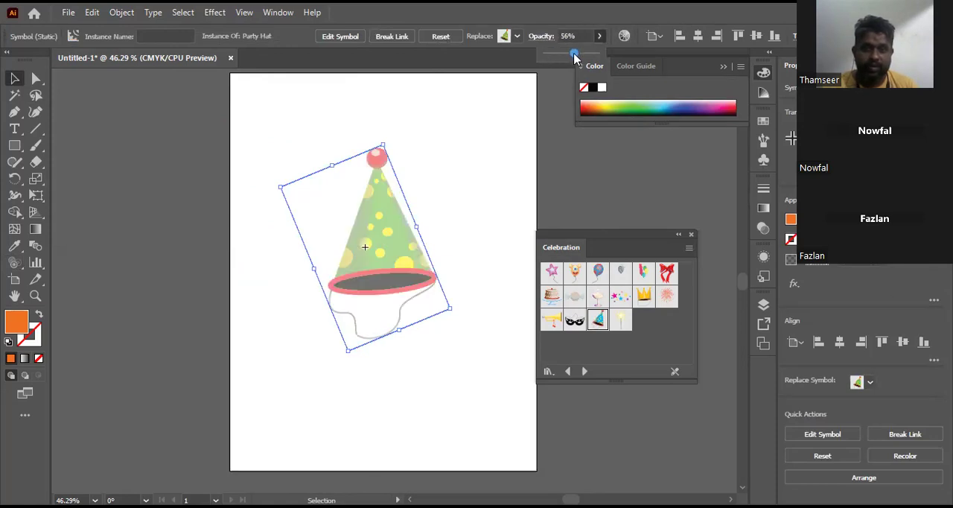
click(500, 153)
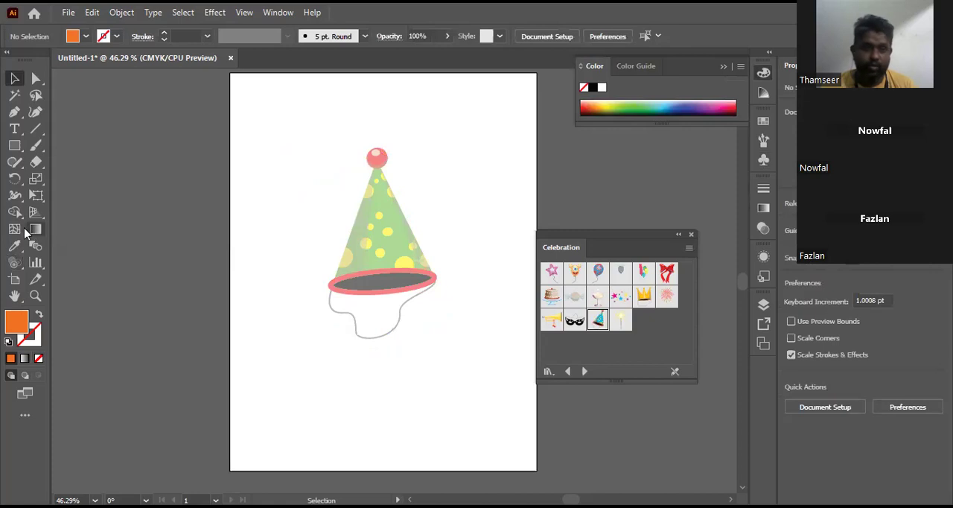
click(19, 270)
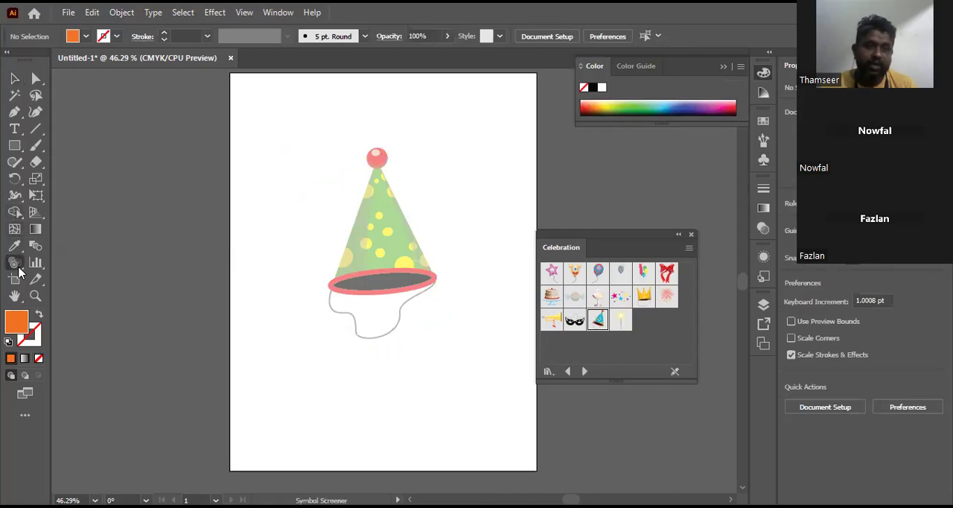
click(19, 271)
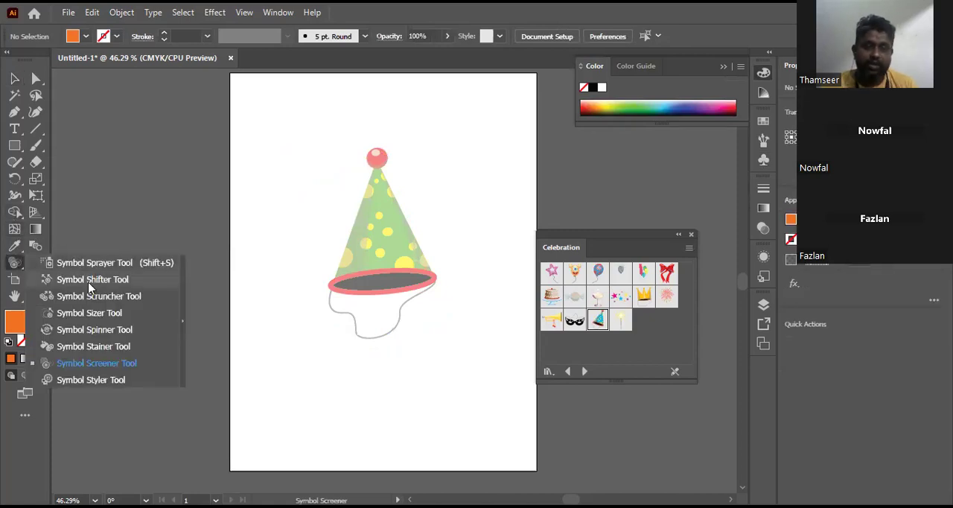
click(11, 78)
Step: Move the party hat slightly up and left, and place the Communication library's Telephone Jack symbol enlarged to the right of the hat
drag(373, 202, 353, 184)
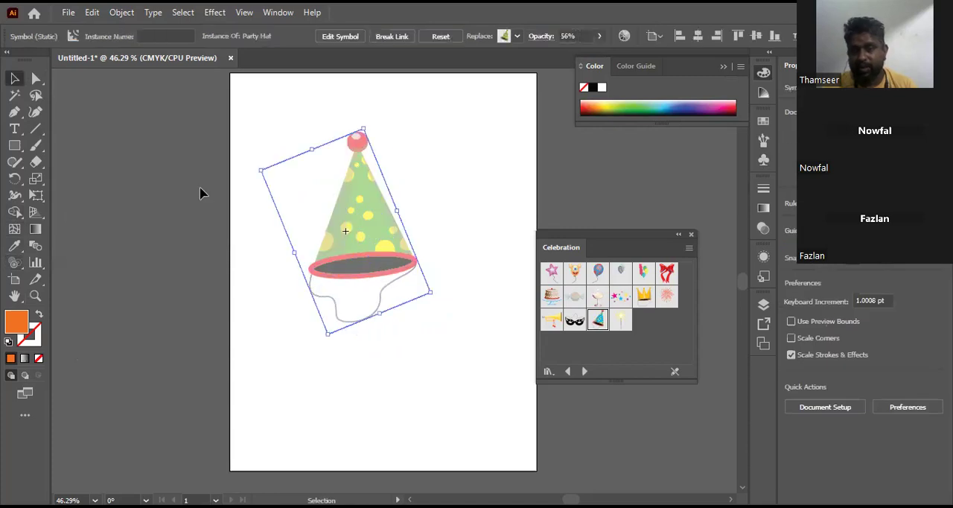
click(585, 372)
click(585, 371)
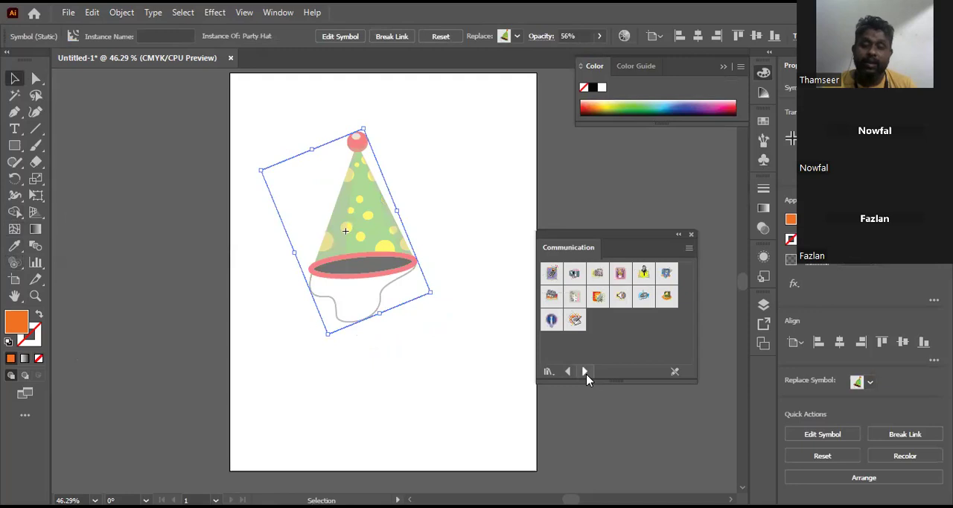
drag(644, 296, 469, 198)
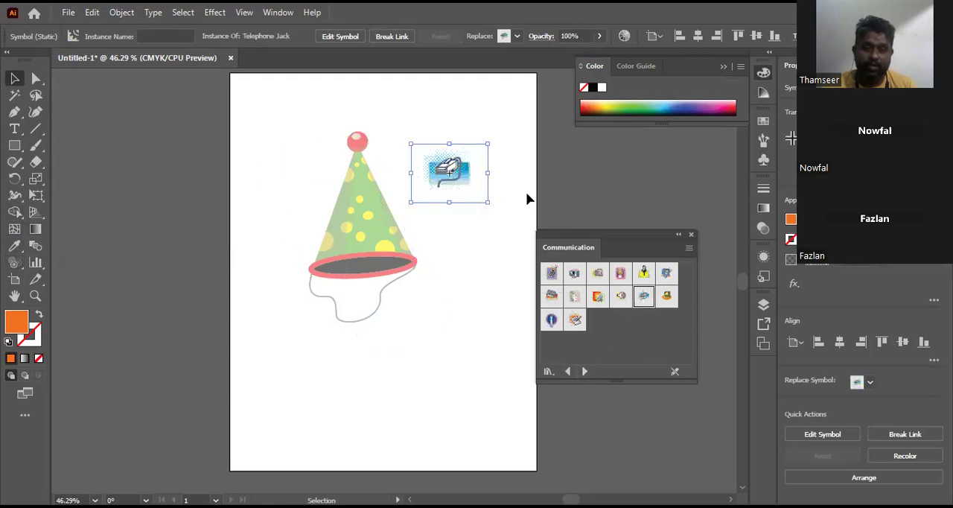
drag(412, 143, 340, 98)
drag(421, 159, 467, 157)
Step: Open the Telephone Jack symbol's artwork for editing
click(341, 36)
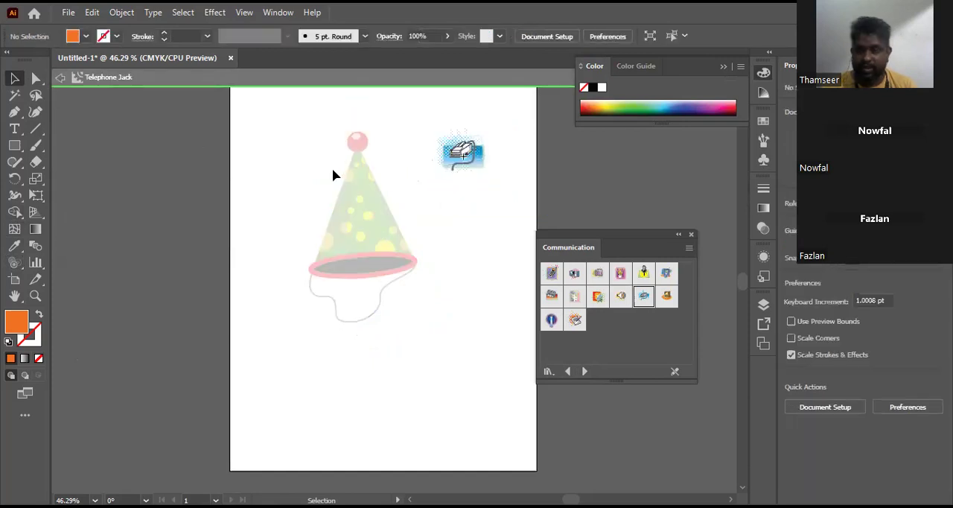
click(485, 156)
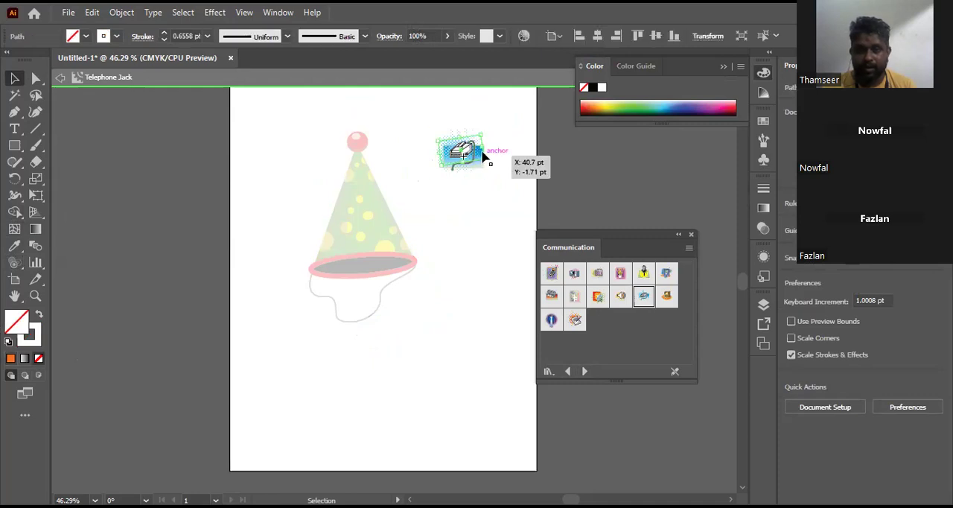
right_click(482, 153)
click(463, 268)
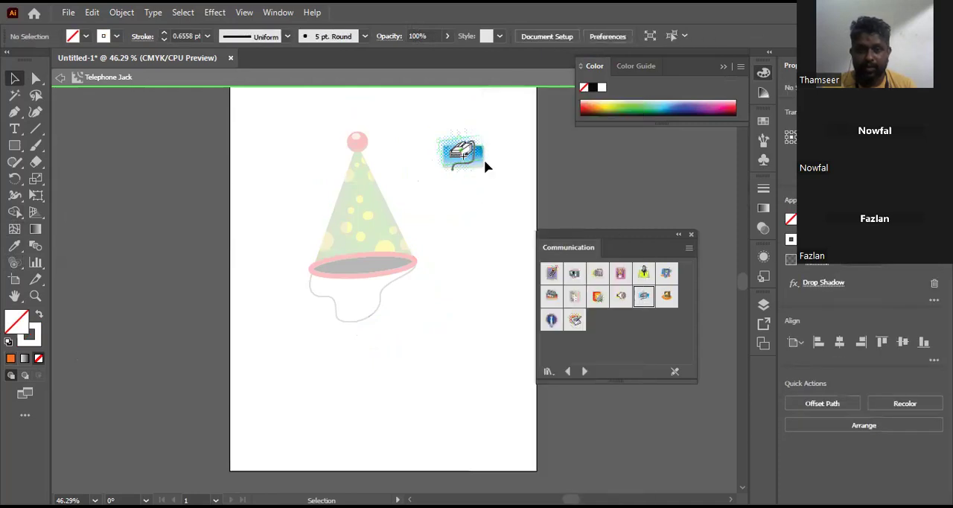
click(483, 155)
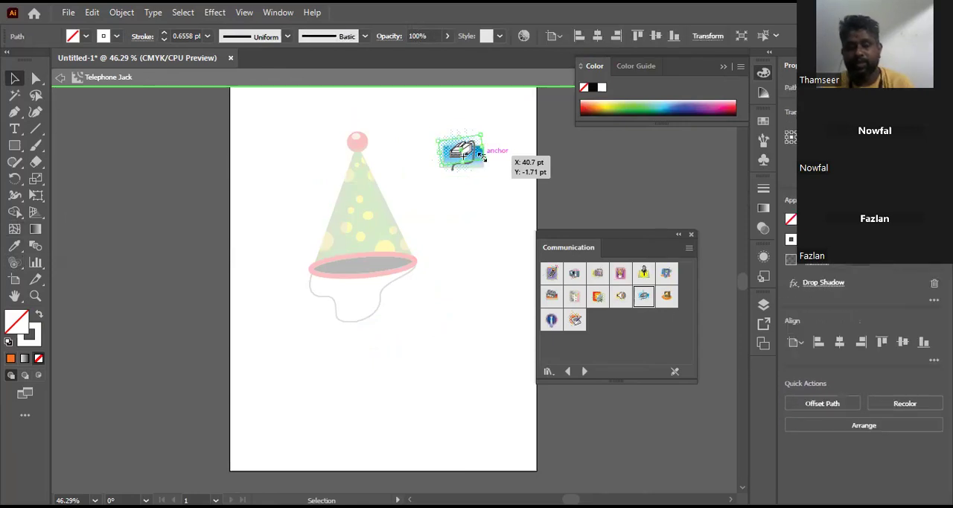
key(z)
drag(413, 124, 504, 188)
key(v)
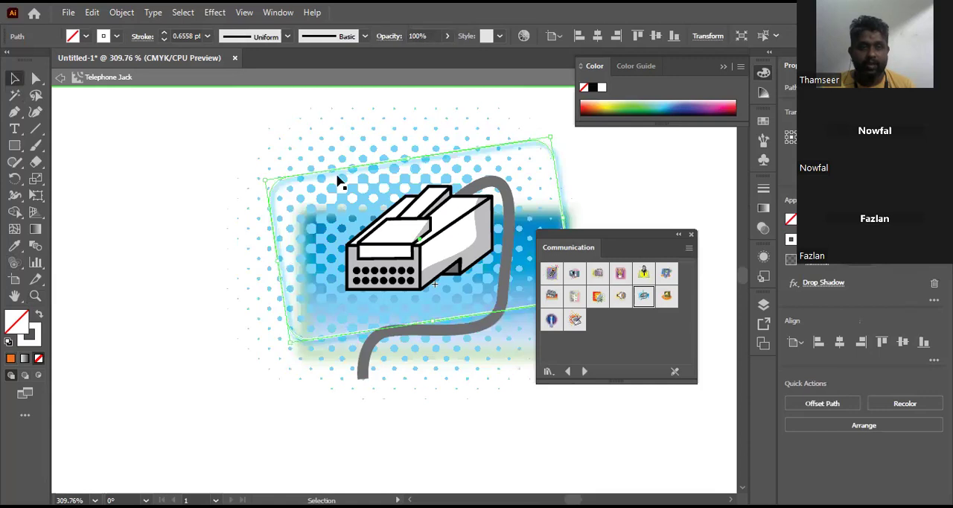
Step: Delete the halftone dot pattern, the tilted rounded outline and the blue gradient rectangle behind the telephone jack
click(341, 152)
click(341, 152)
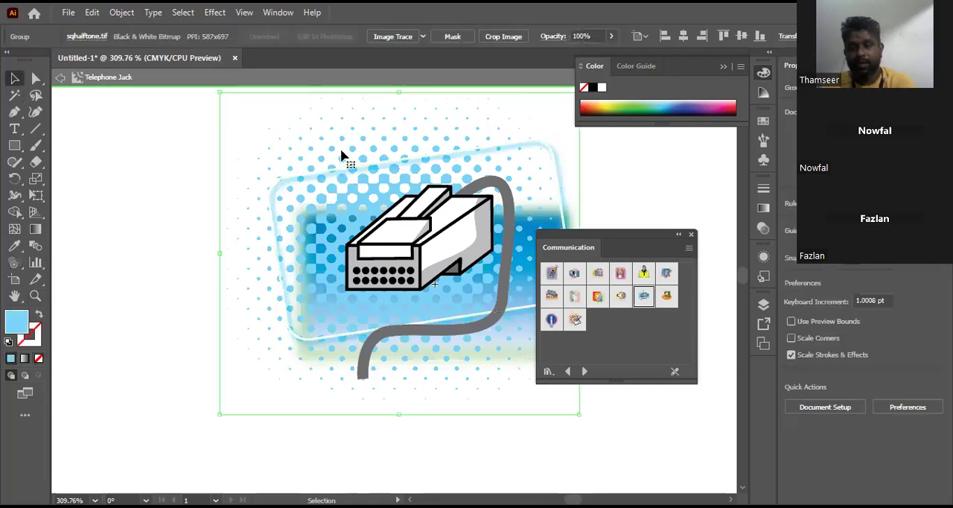
key(Delete)
click(342, 171)
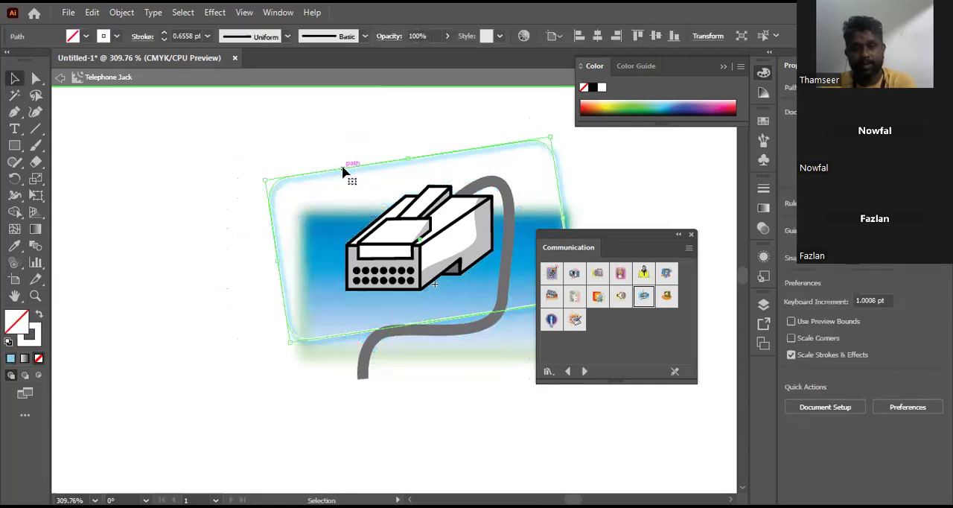
key(Delete)
click(333, 232)
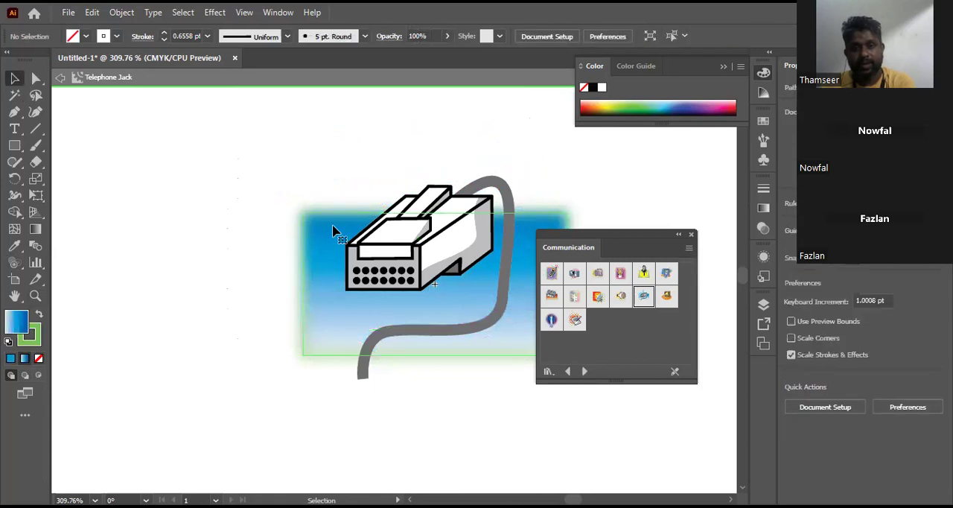
key(Delete)
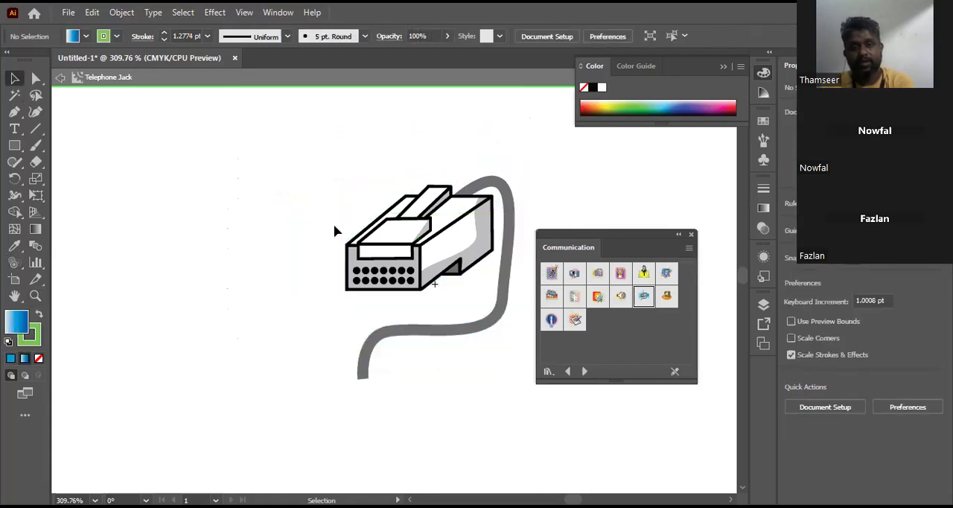
Step: Exit the symbol's editing mode back to the artboard and leave the telephone jack deselected
key(ctrl+0)
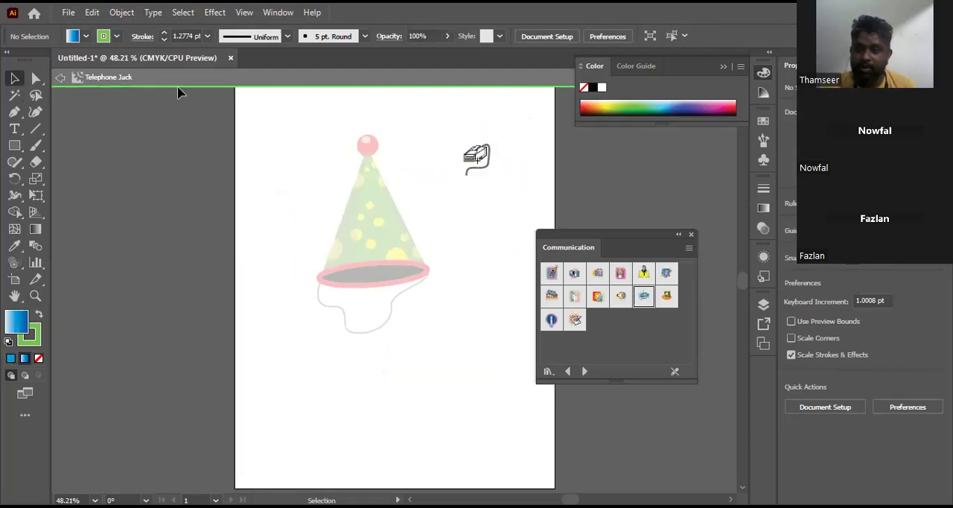
click(60, 78)
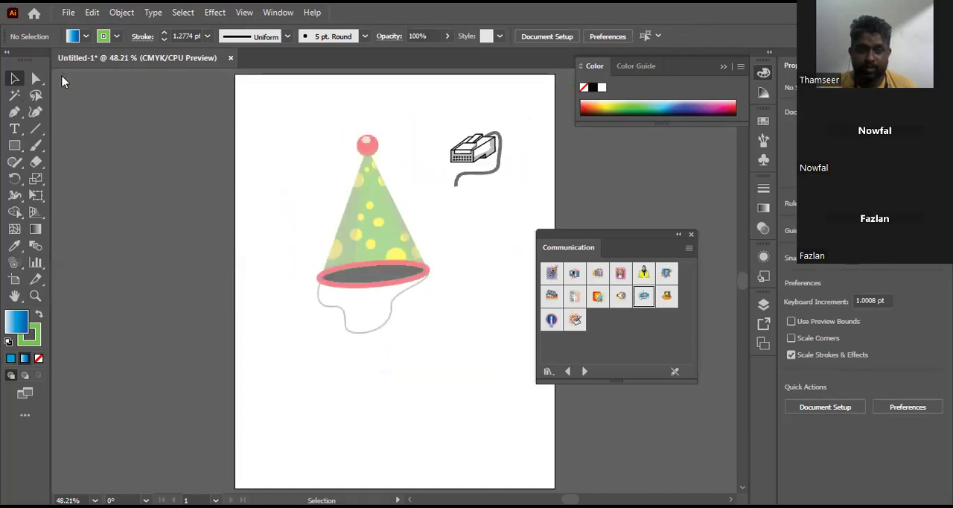
click(496, 160)
click(710, 317)
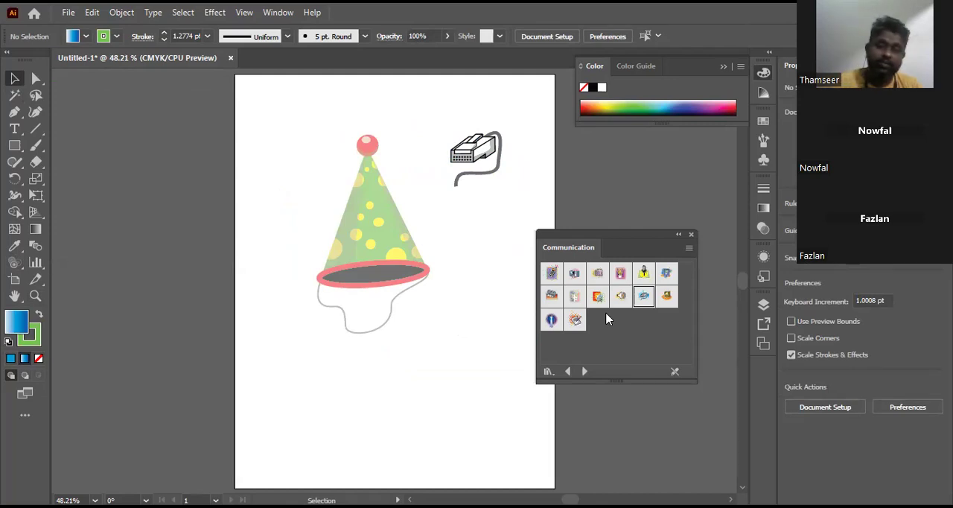
Step: Close the Communication symbol library and delete both the party hat and the telephone jack from the artboard
click(691, 235)
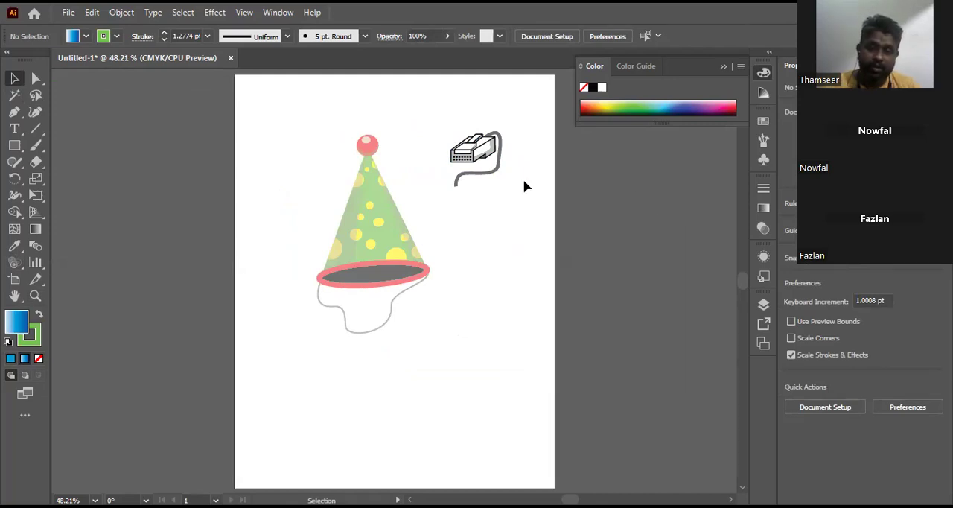
drag(291, 109, 542, 287)
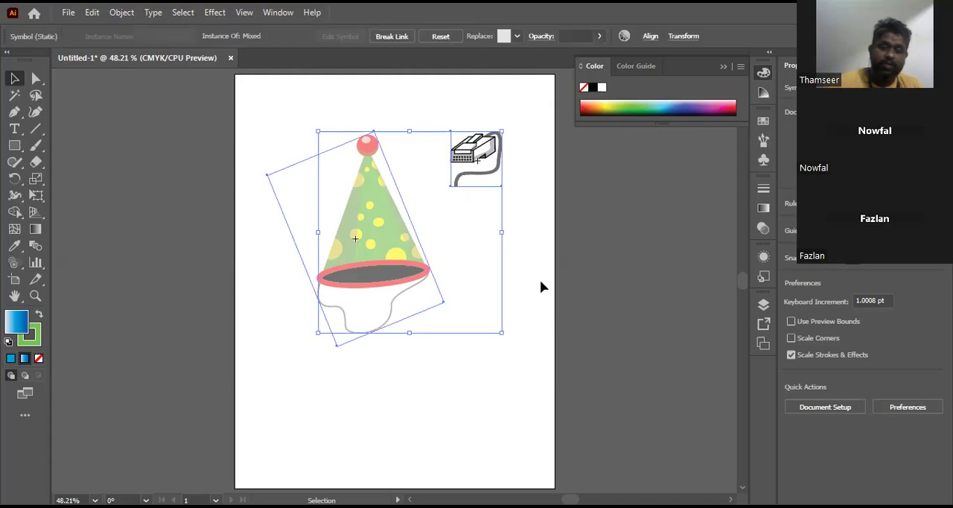
key(Delete)
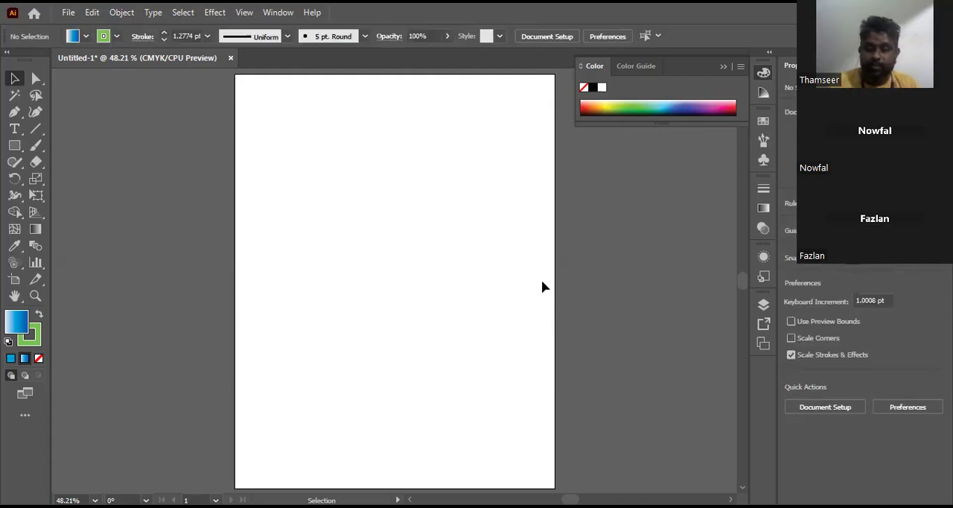
click(36, 268)
click(37, 268)
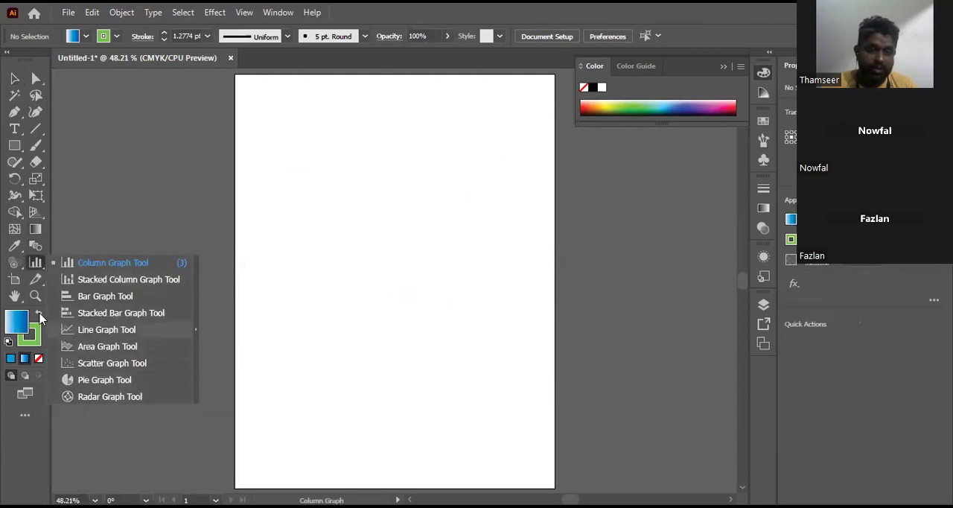
click(16, 80)
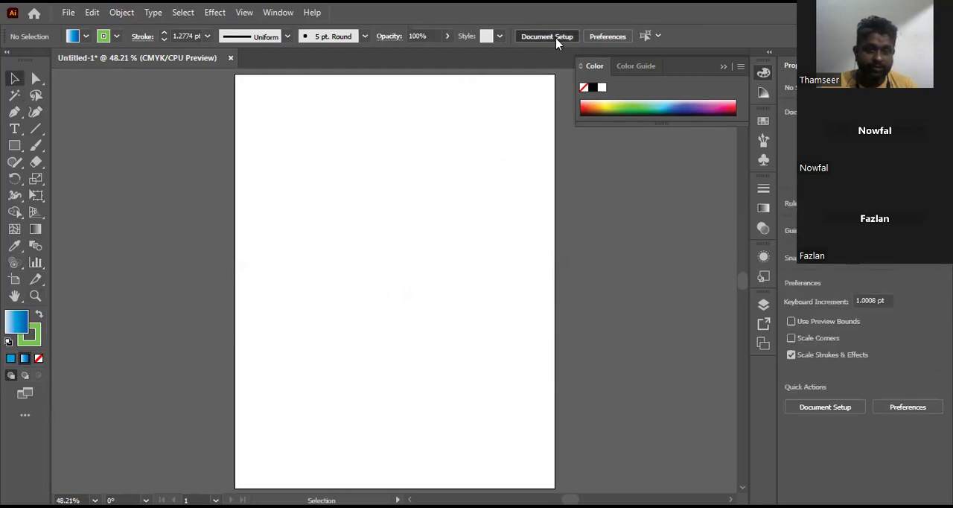
Step: Set the document units to Inches in Document Setup
click(555, 37)
click(407, 147)
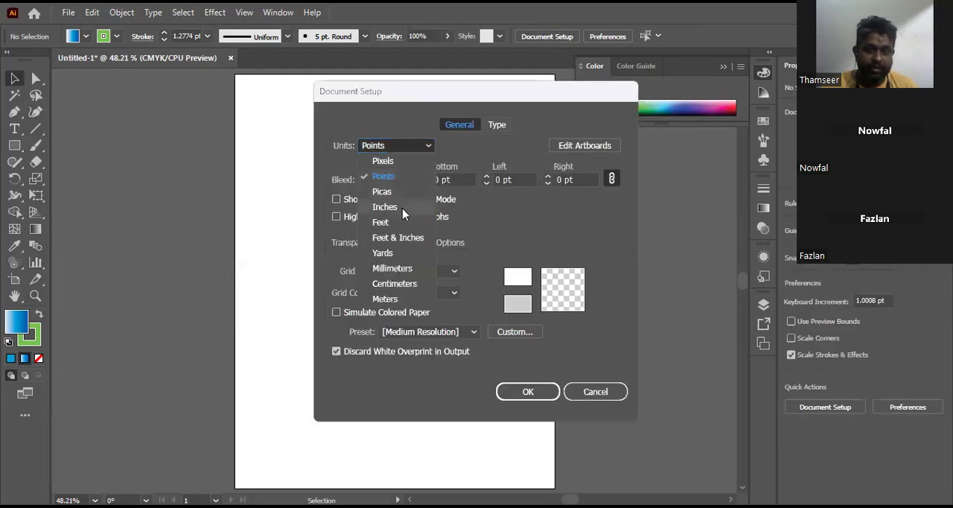
click(402, 209)
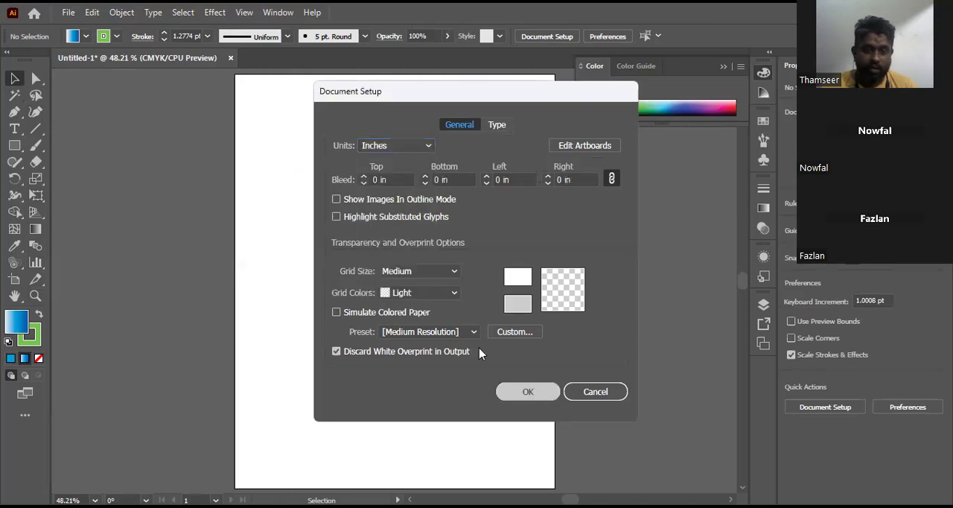
key(Return)
Step: Create a column graph 5 in wide and 7 in high on the blank artboard
click(36, 265)
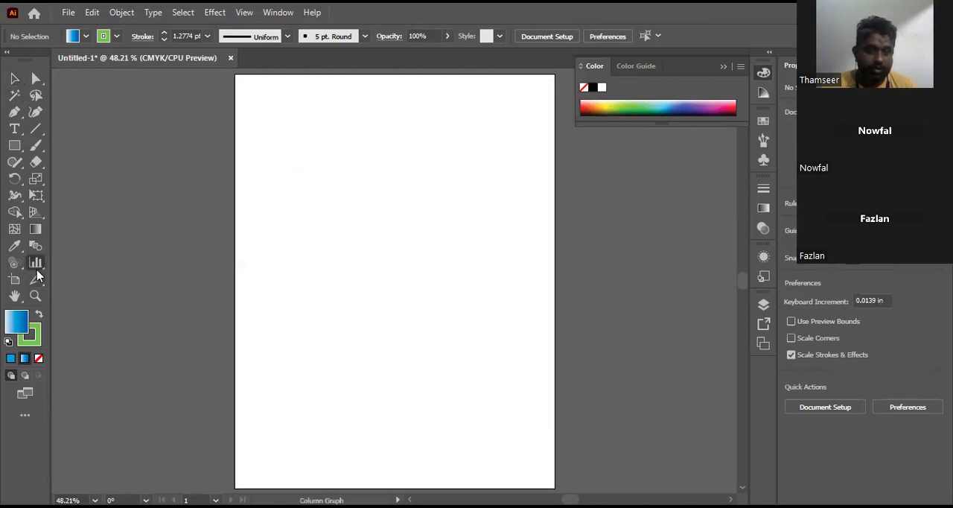
click(35, 269)
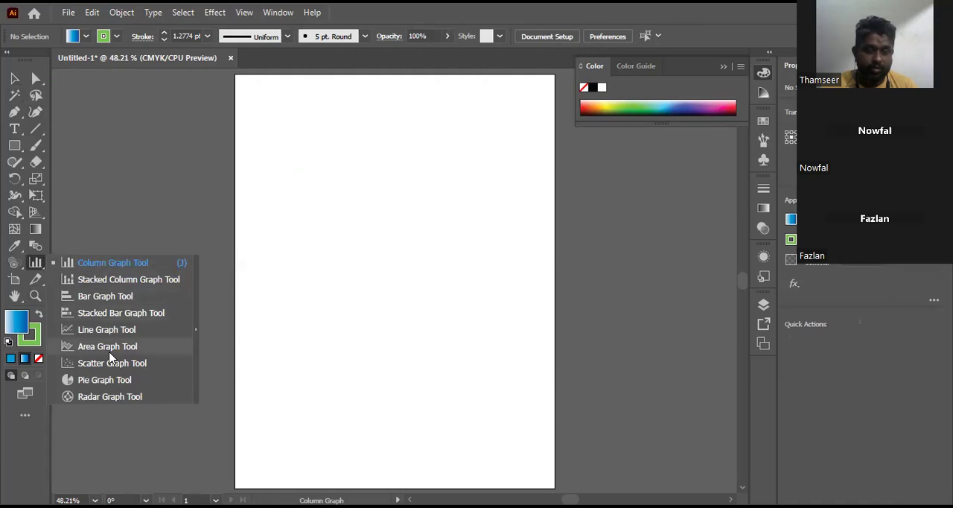
click(108, 265)
click(374, 206)
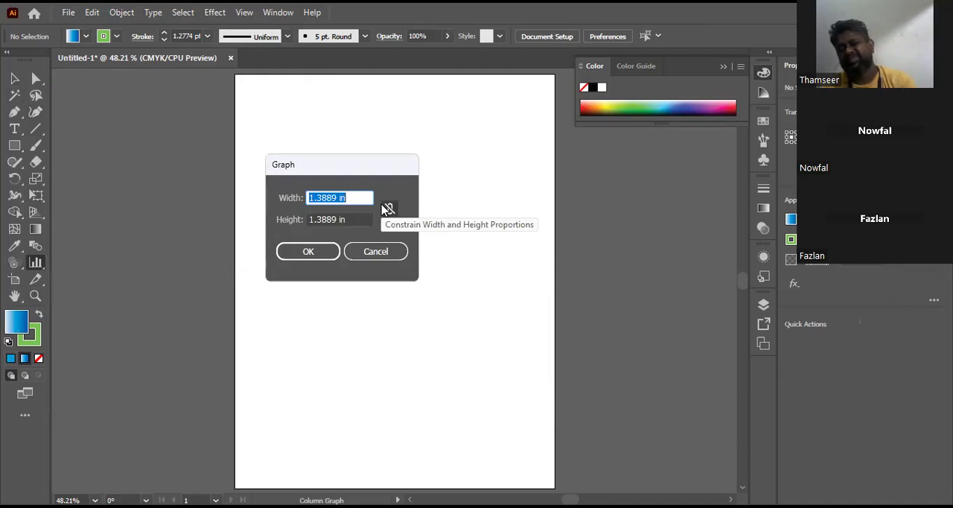
text(5)
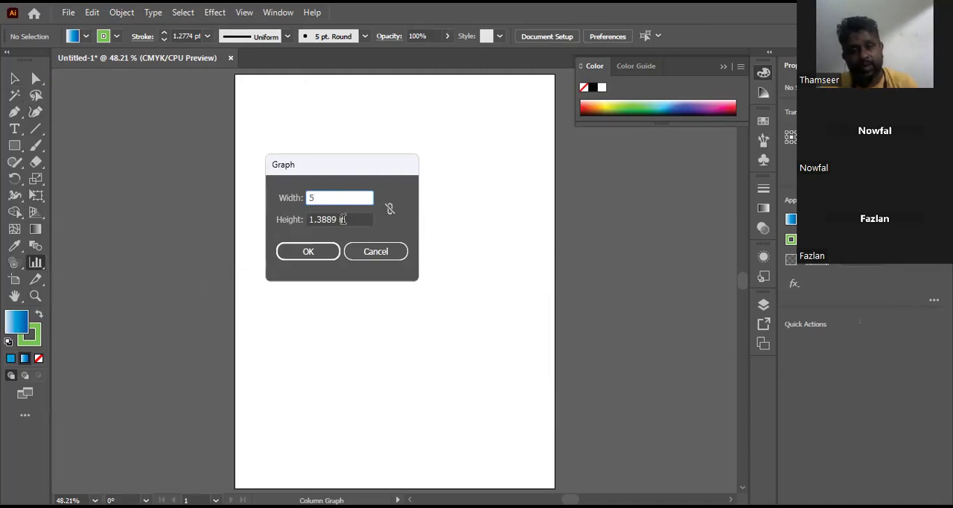
key(Tab)
text(7)
click(308, 252)
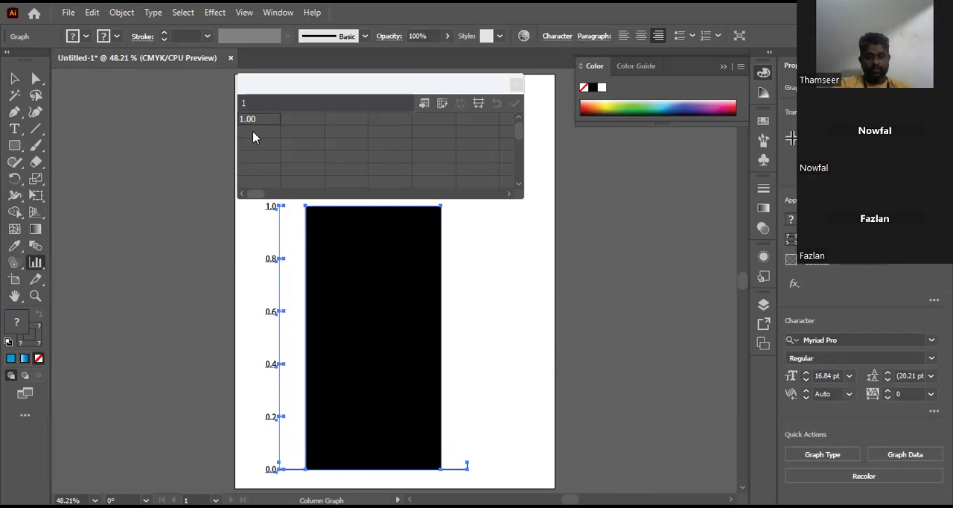
Step: Enter 78, 90 and 78 down the first column of the graph data
click(256, 120)
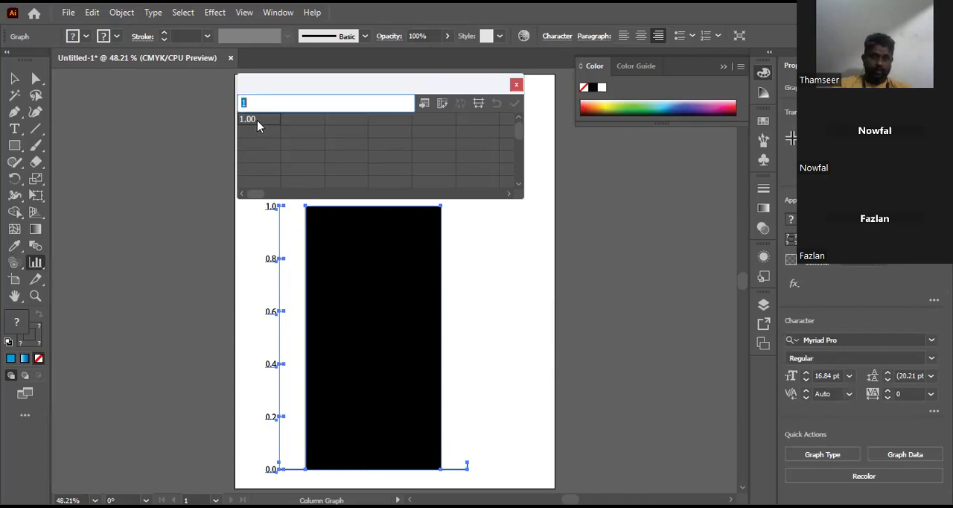
text(78)
key(Return)
text(90)
key(Return)
text(78)
key(Return)
Step: Fill the second column of the graph data with 65, 87 and 90
key(Up)
key(Right)
text(90)
key(Up)
key(Up)
key(ctrl+a)
Step: Enter 88, 97 and 98 down the third data column and apply the data to the graph
key(Tab)
text(88)
key(Return)
text(9)
key(Return)
text(98)
key(Return)
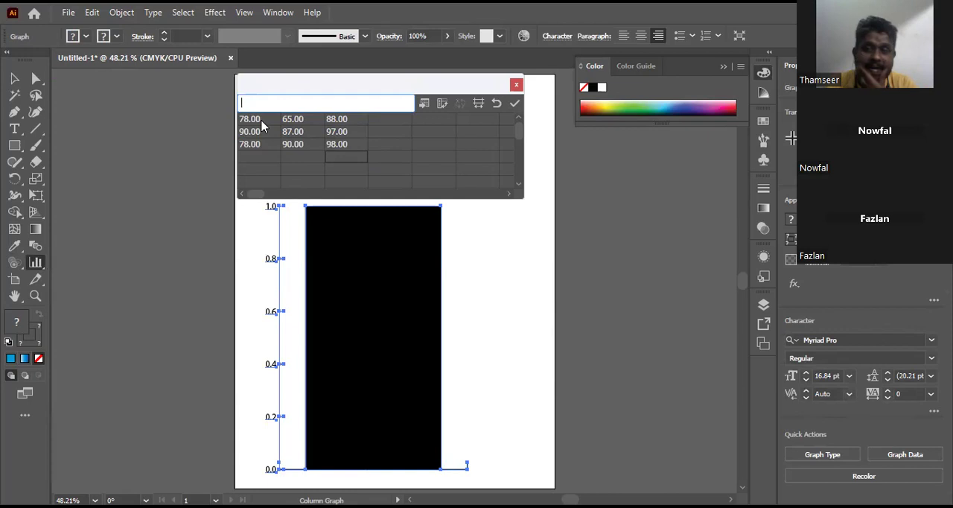
click(513, 105)
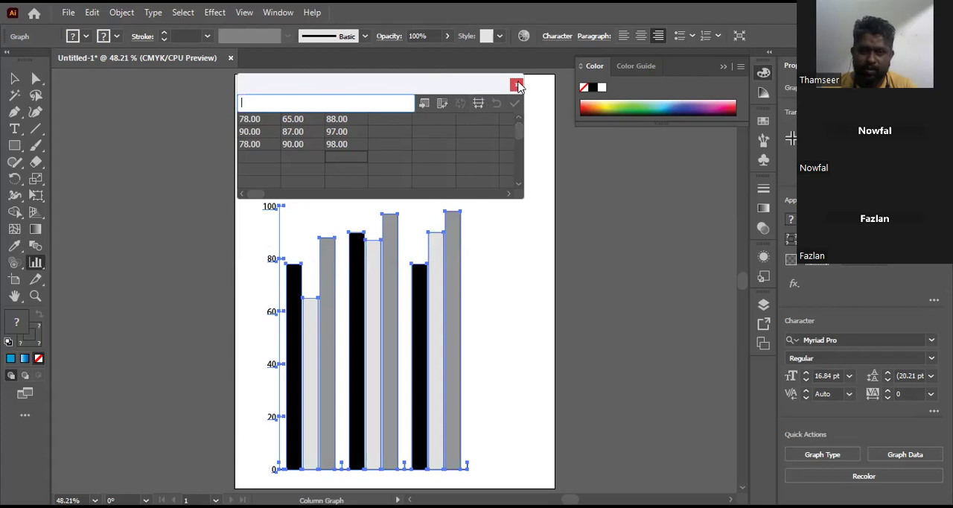
Step: Transpose the rows and columns of the graph data, apply the change and close the data window
click(443, 104)
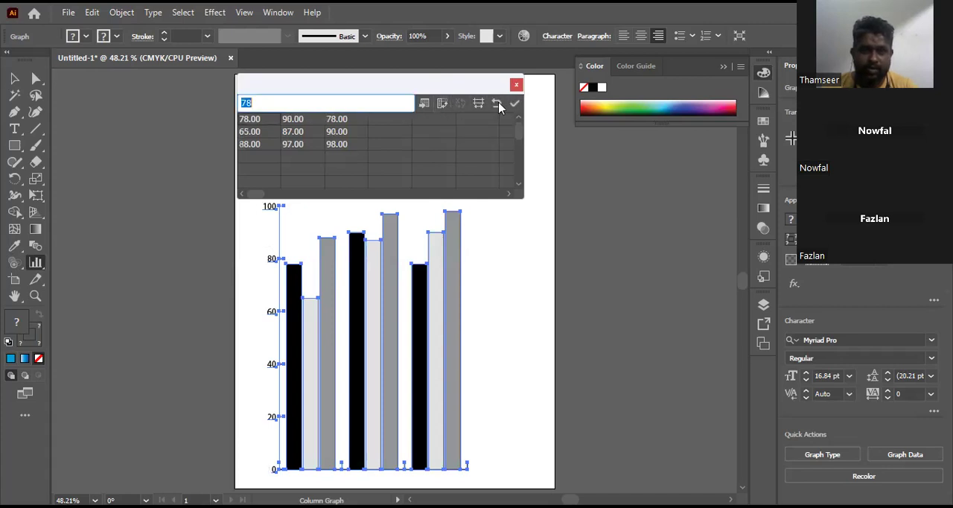
click(513, 107)
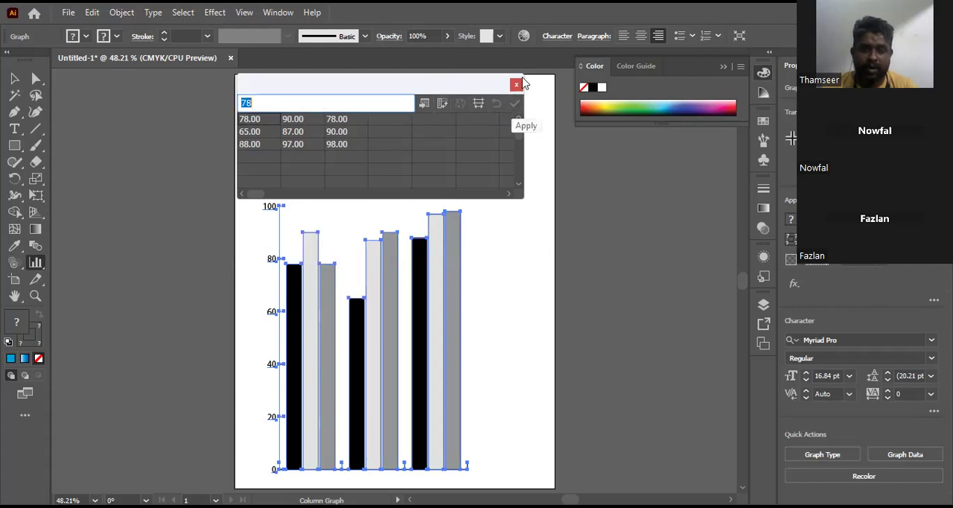
click(516, 84)
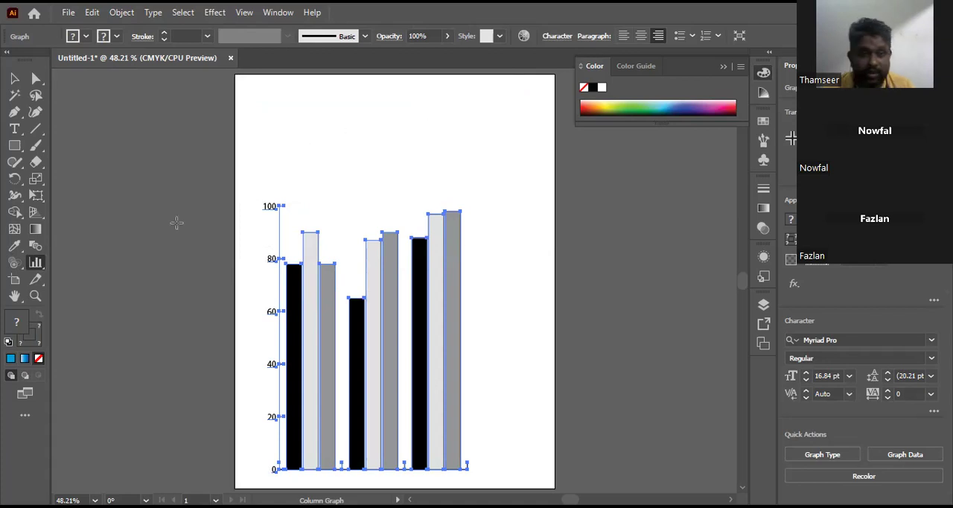
Step: Change the graph type from grouped columns to Stacked Column
double_click(35, 264)
click(524, 94)
click(631, 329)
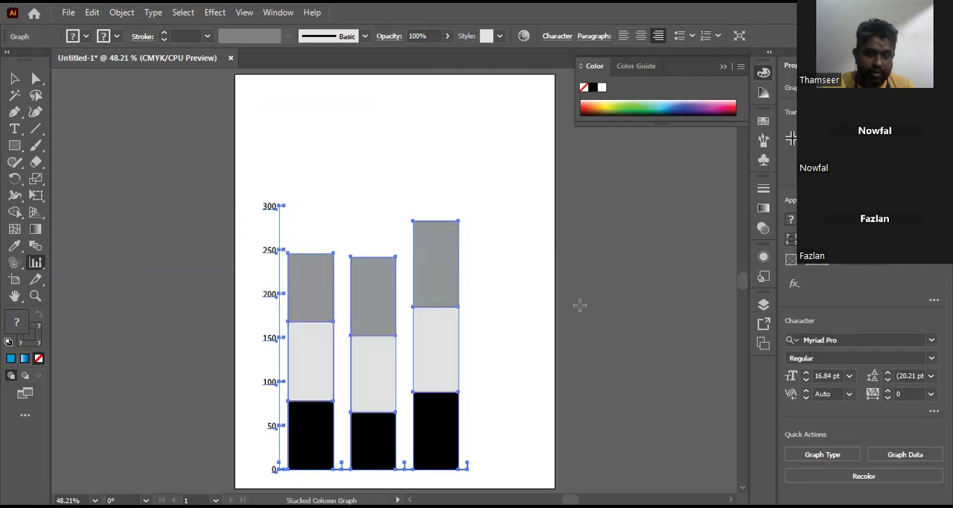
Step: Recolor the graph with unlinked harmony colors, making the middle segments green and the top segments dark blue, and deselect it
click(526, 39)
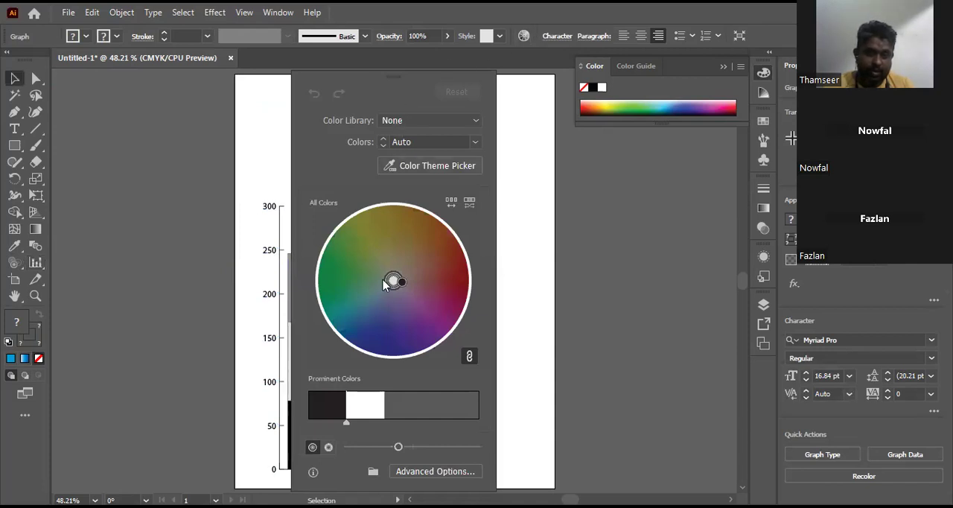
click(469, 356)
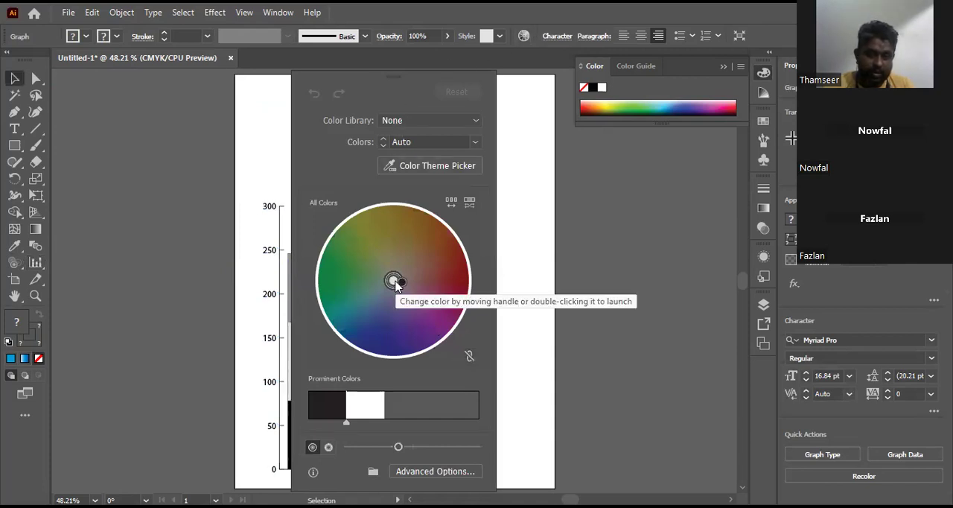
drag(394, 282, 347, 266)
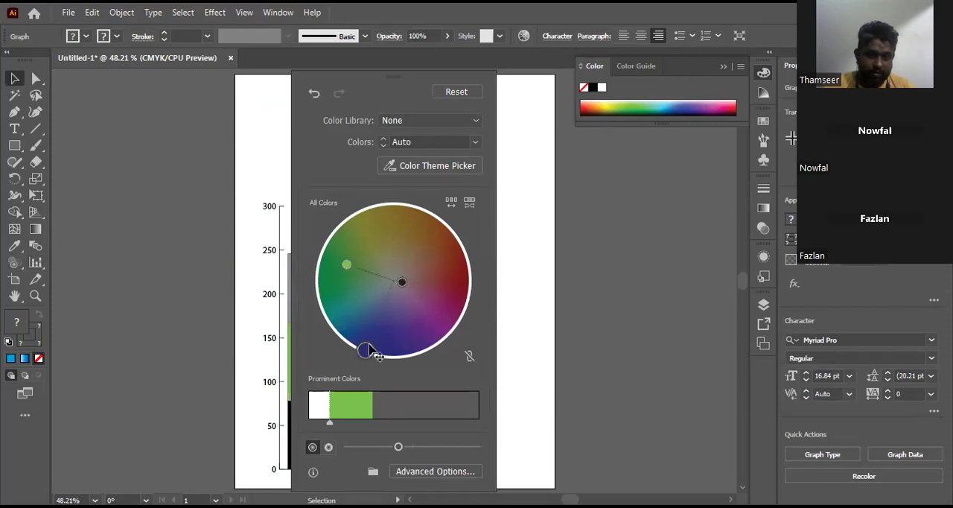
drag(402, 282, 348, 307)
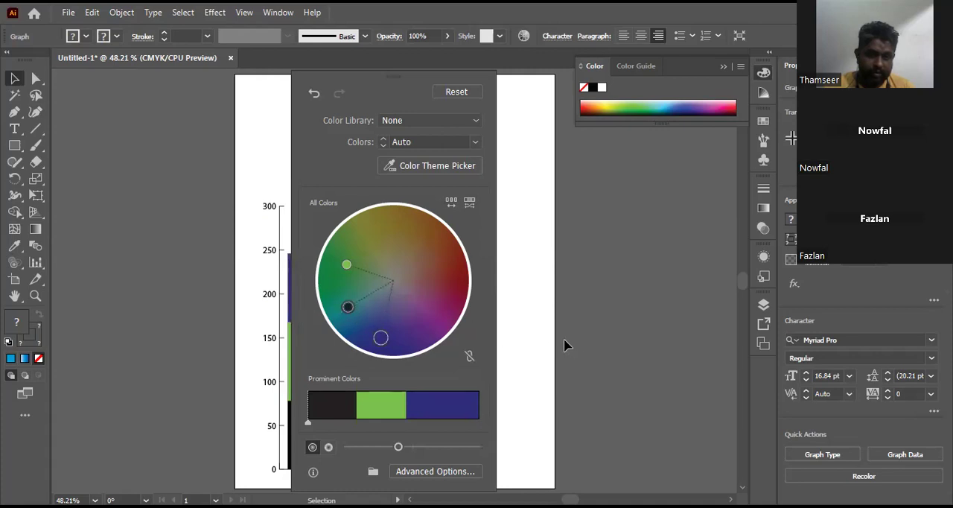
click(540, 330)
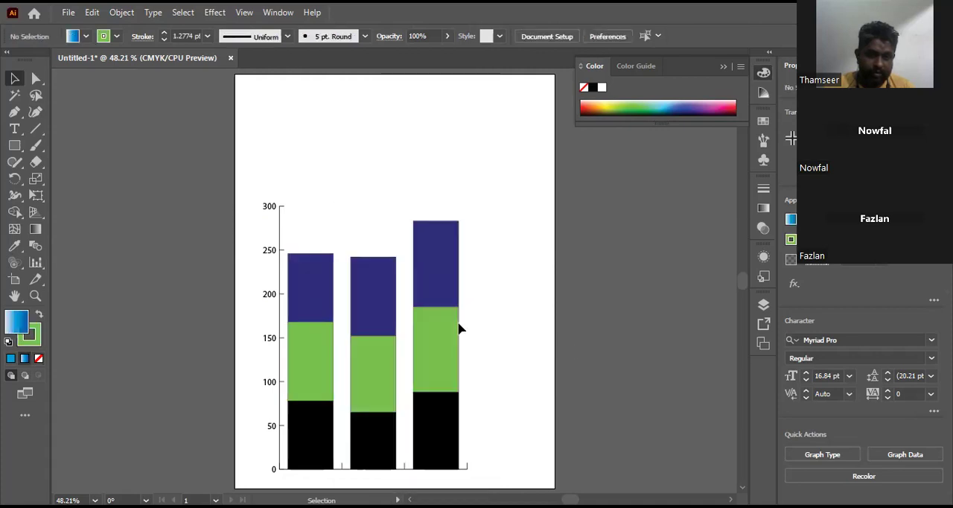
Step: Add a fourth column with 67, 78 and 99 to the stacked graph's data, apply it and close the data window
click(430, 298)
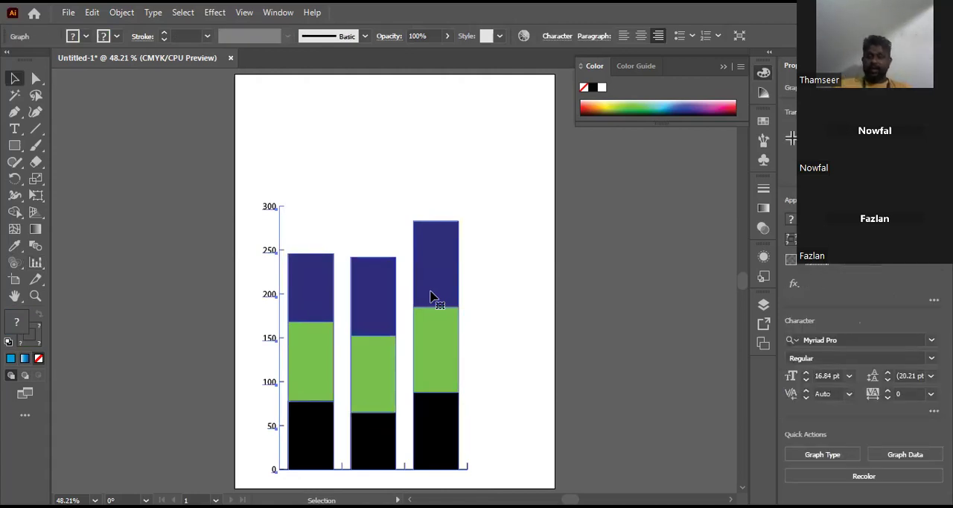
click(122, 13)
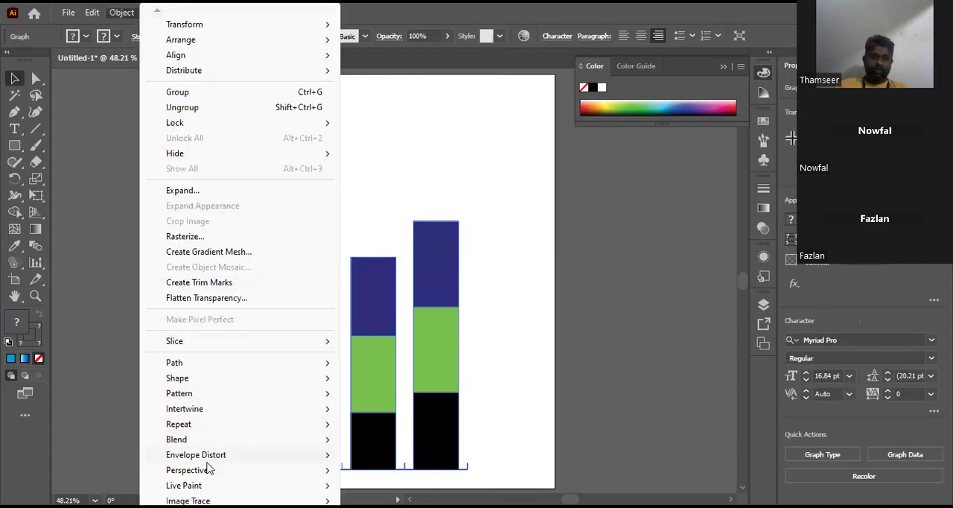
mouse_move(210, 505)
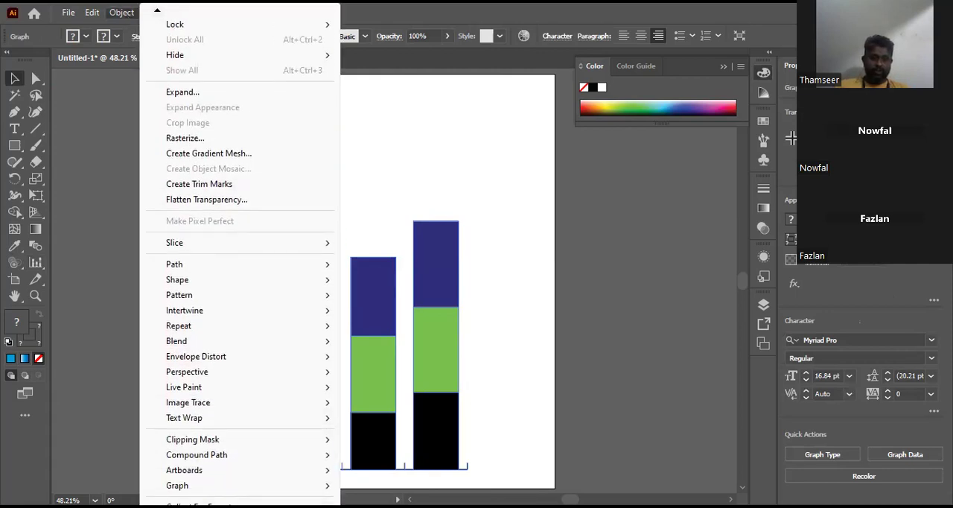
mouse_move(327, 485)
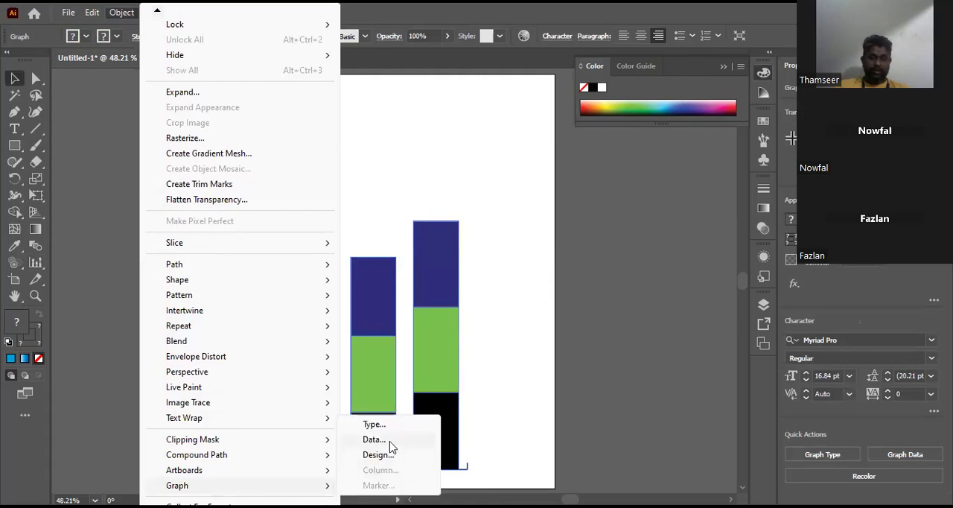
click(389, 440)
click(386, 122)
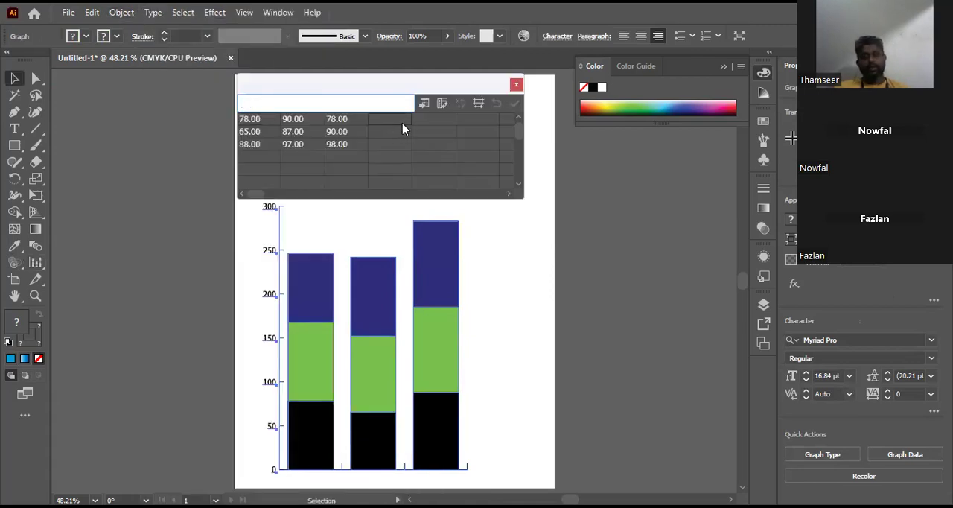
text(67)
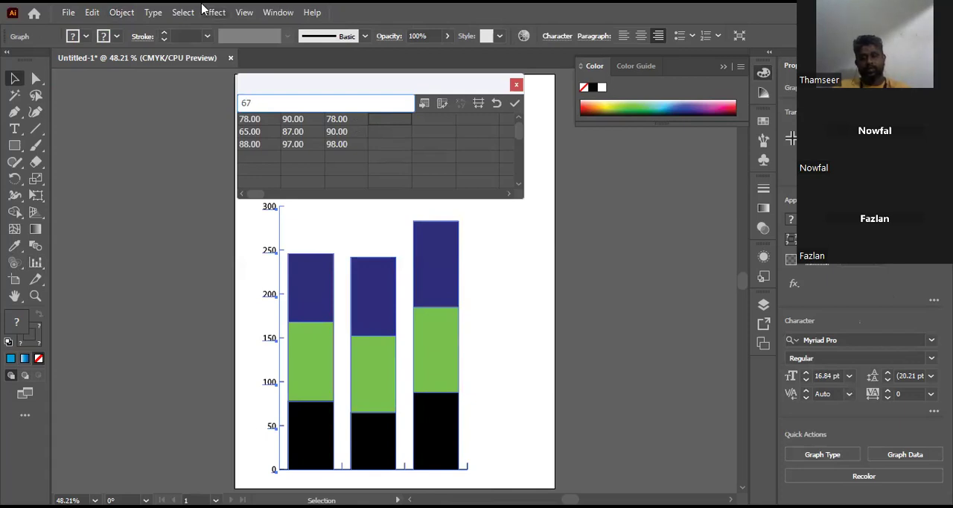
key(Return)
text(78)
key(Return)
text(99)
key(Return)
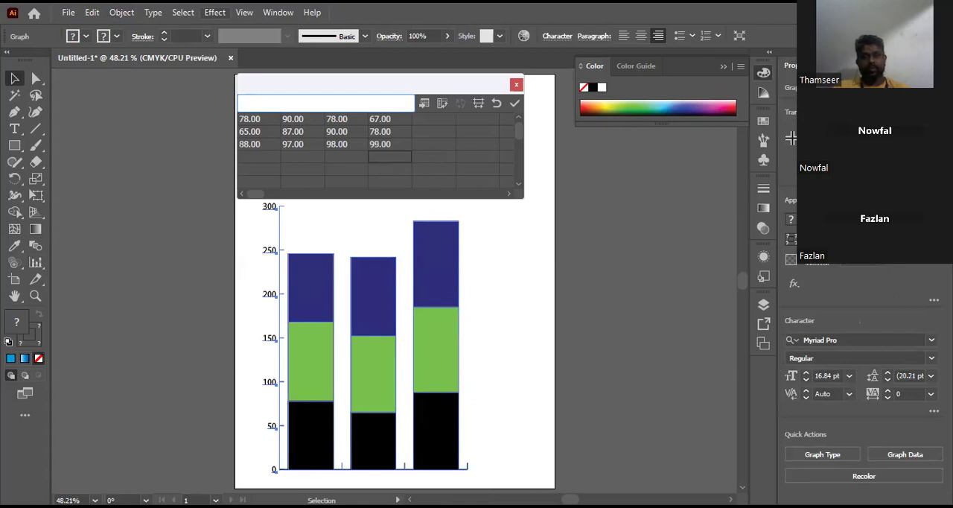
click(515, 103)
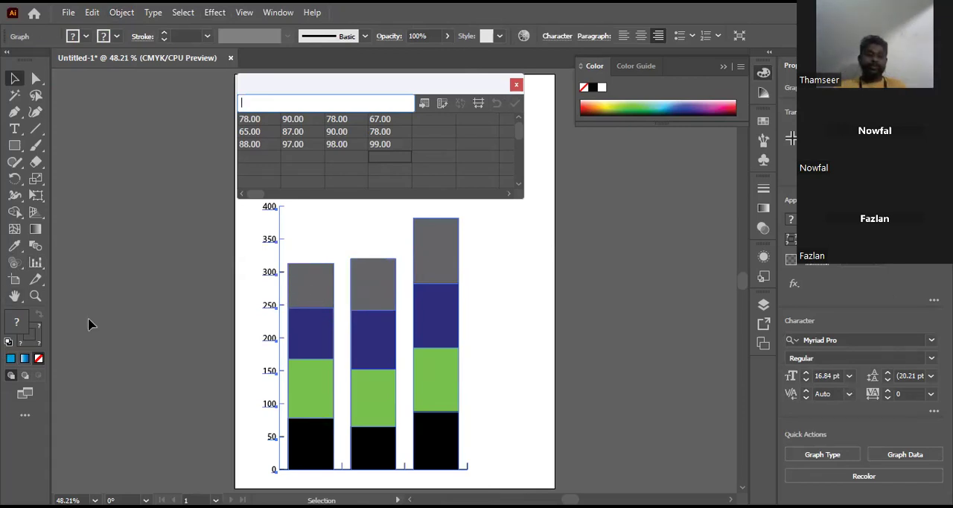
click(516, 85)
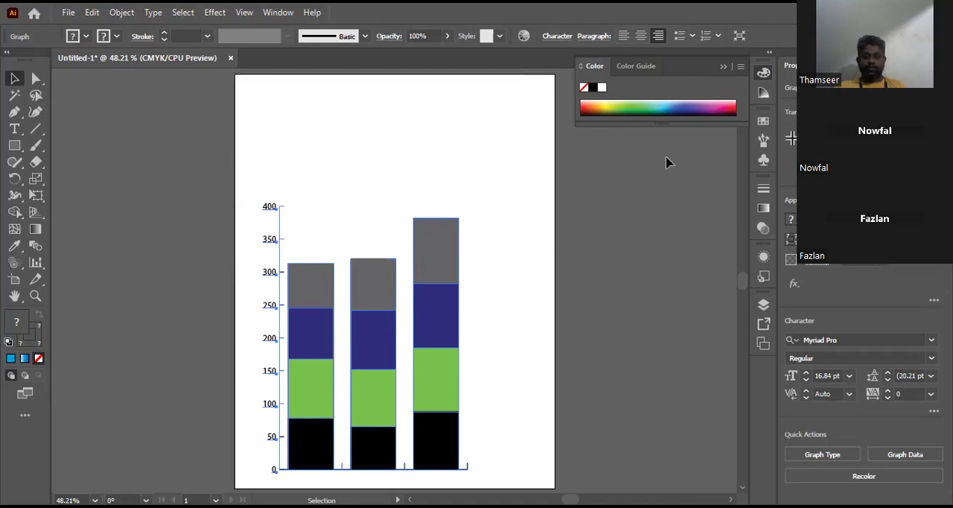
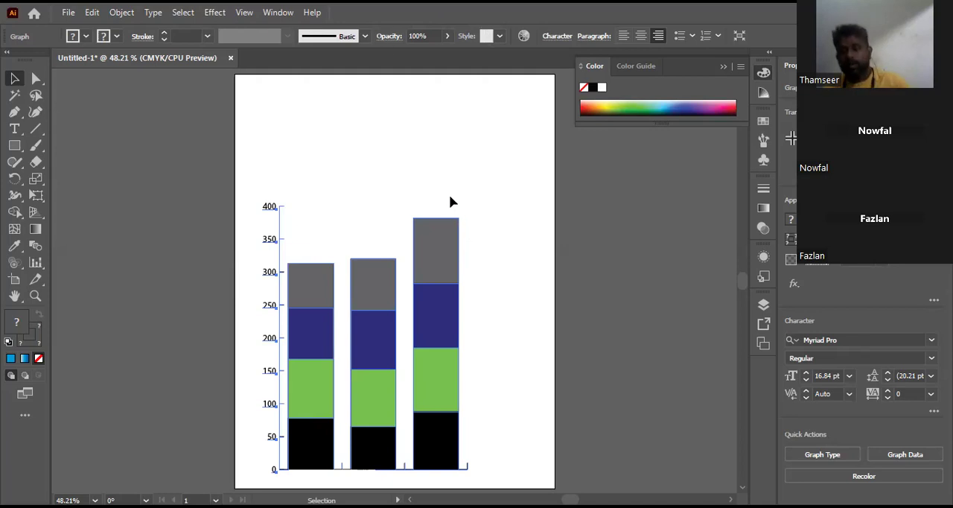
Step: Delete the existing stacked graph and create a new stacked column graph 5 in wide and 7 in high on the artboard
drag(411, 247, 482, 200)
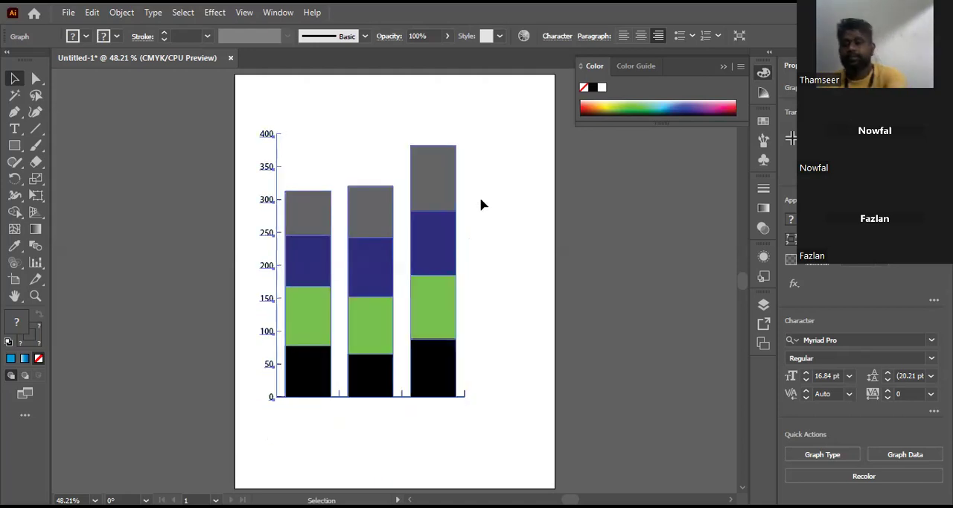
key(Delete)
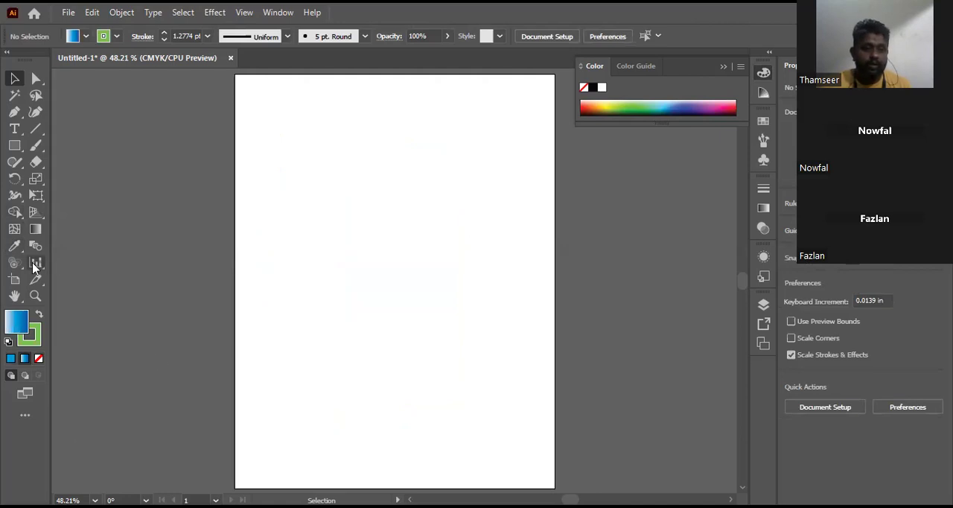
drag(35, 266, 141, 278)
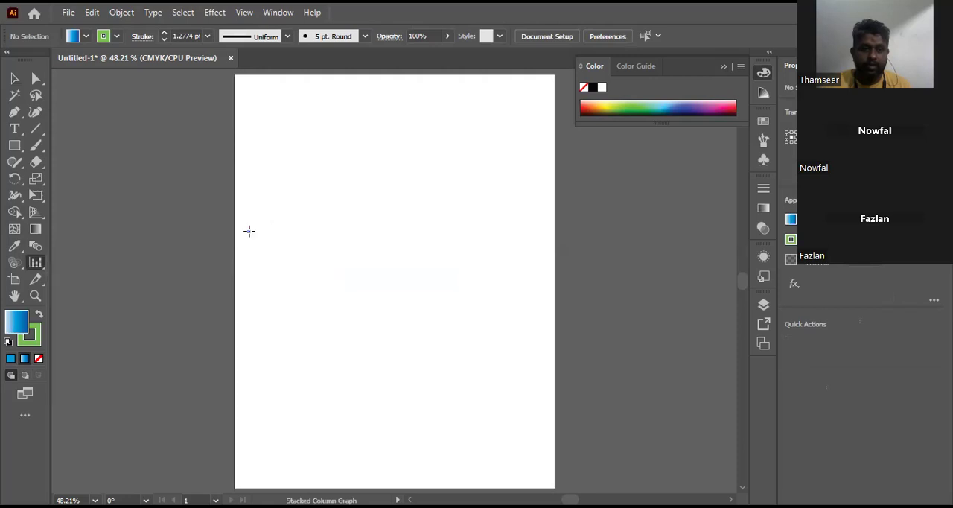
click(249, 231)
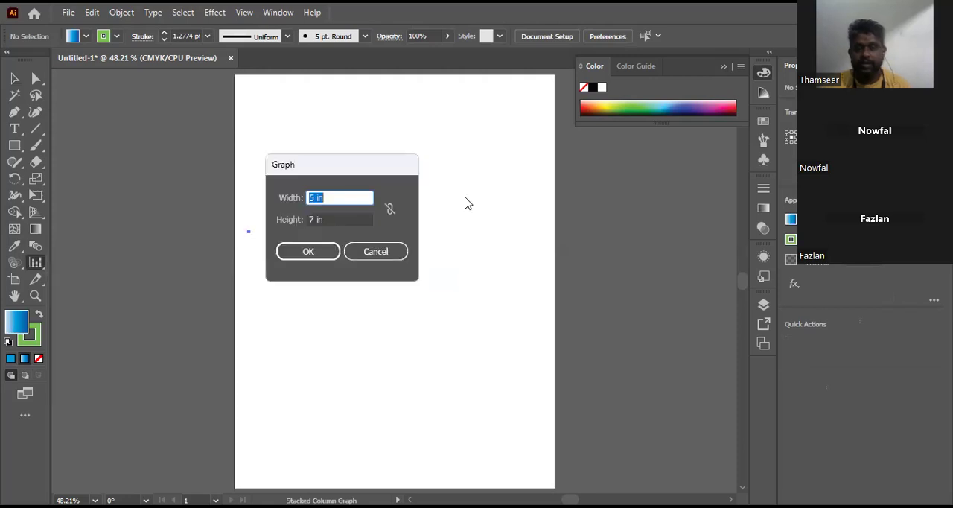
click(310, 253)
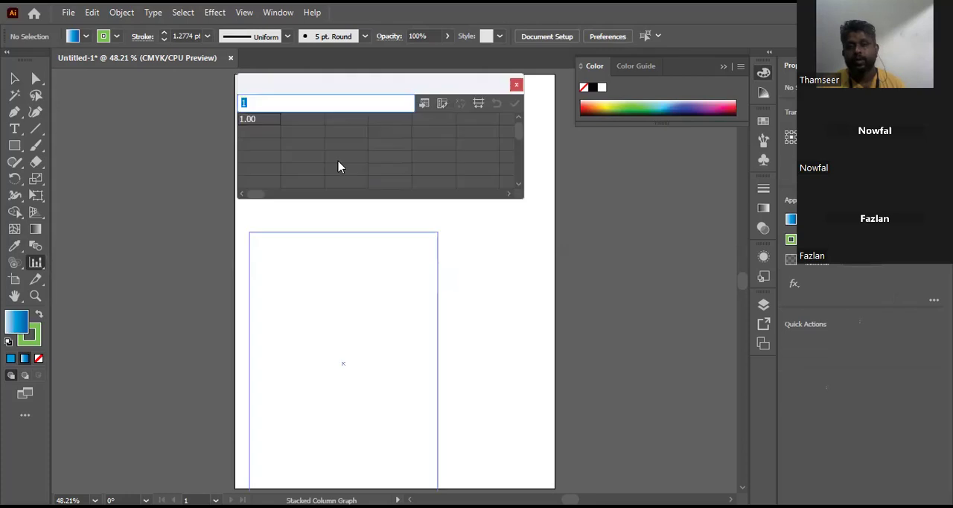
Step: Fill the first column of the new graph's data with 78, 78 and 90
text(78)
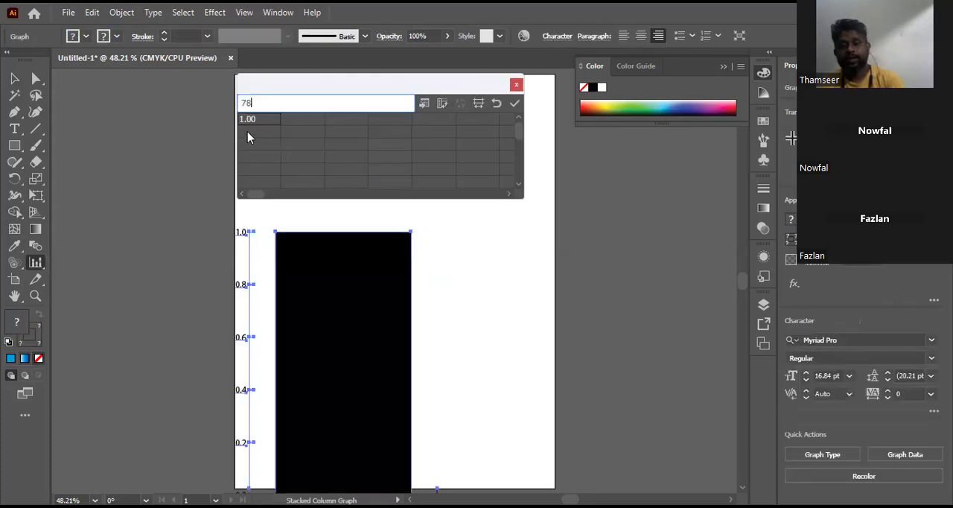
key(Return)
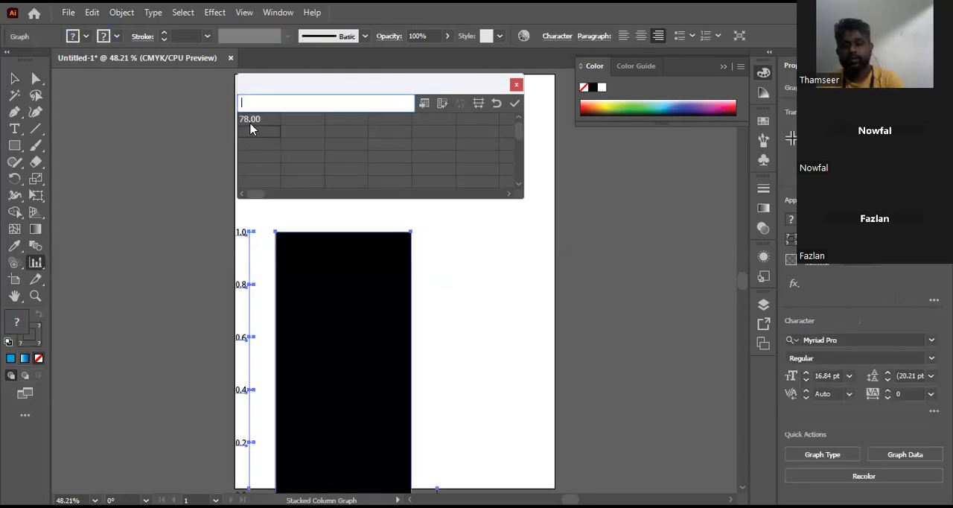
text(78)
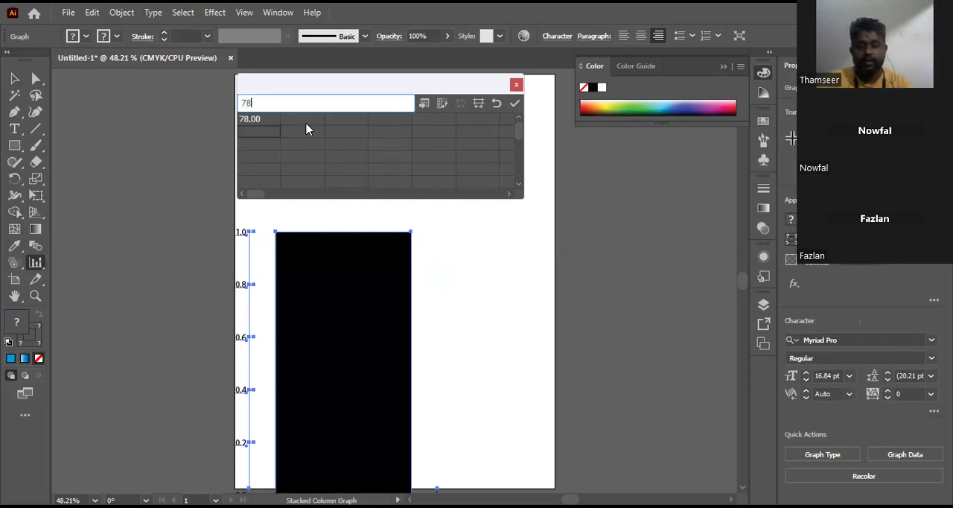
key(Return)
text(90)
key(Tab)
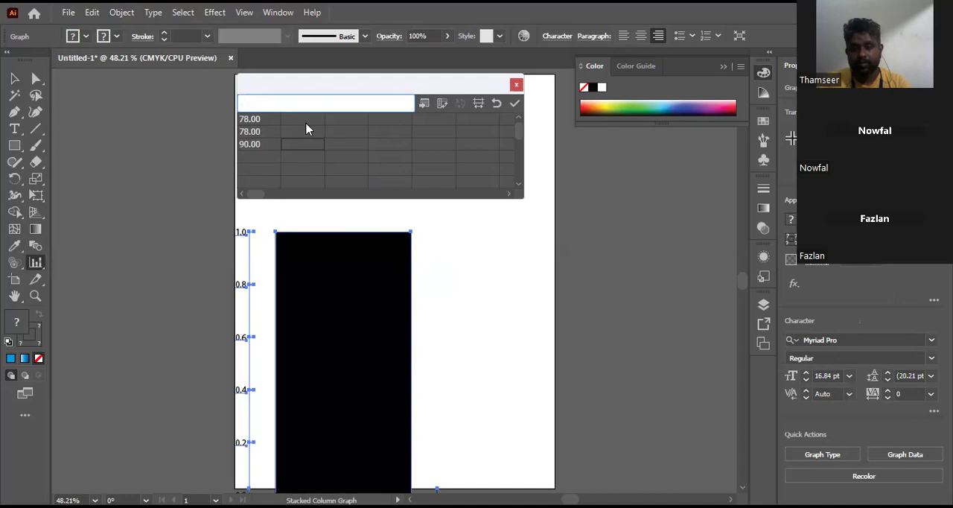
Step: Fill the second data column with 87, 99 and 89 from the first row down, apply it and close the data window
text(89)
click(306, 130)
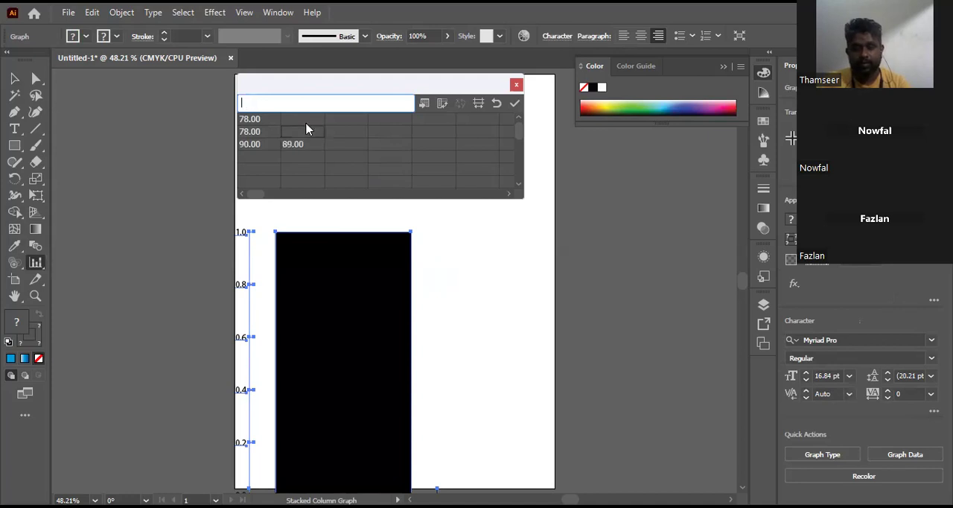
text(99)
key(Up)
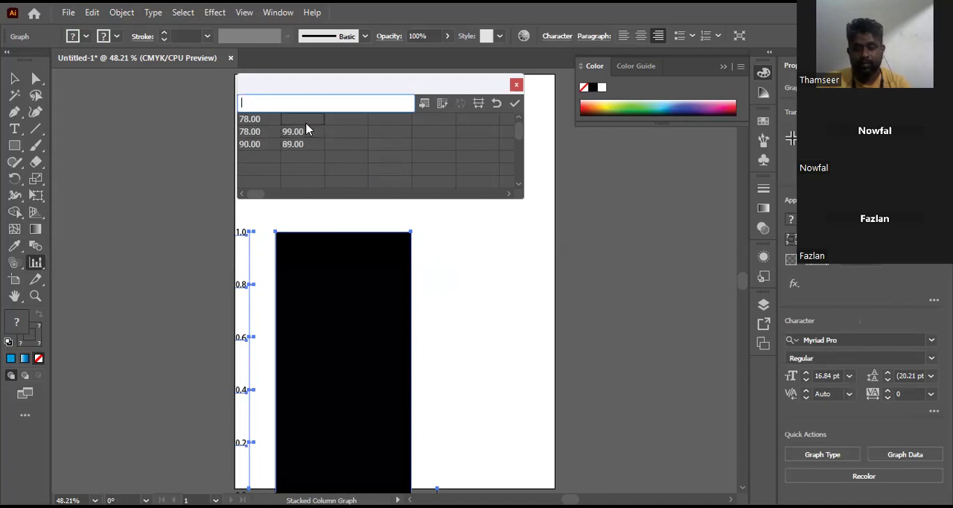
text(87)
key(Tab)
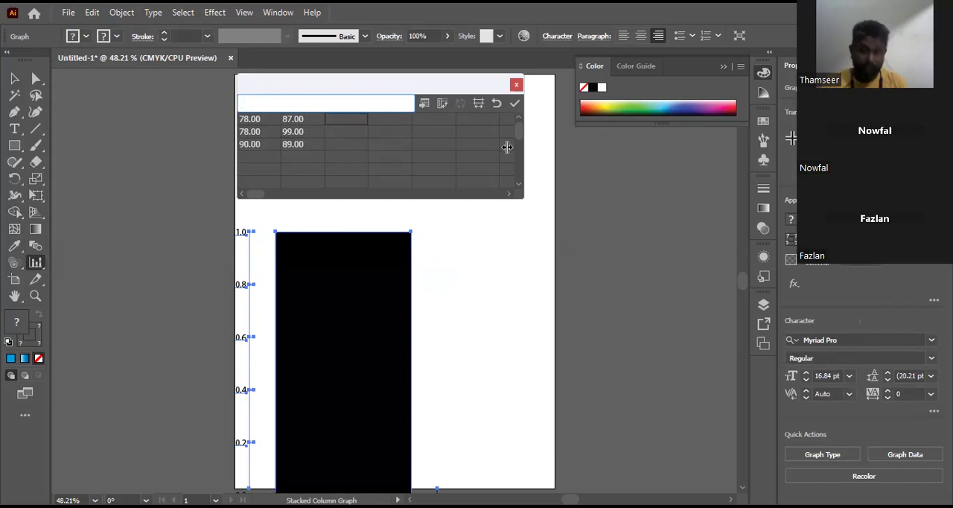
click(514, 104)
click(515, 103)
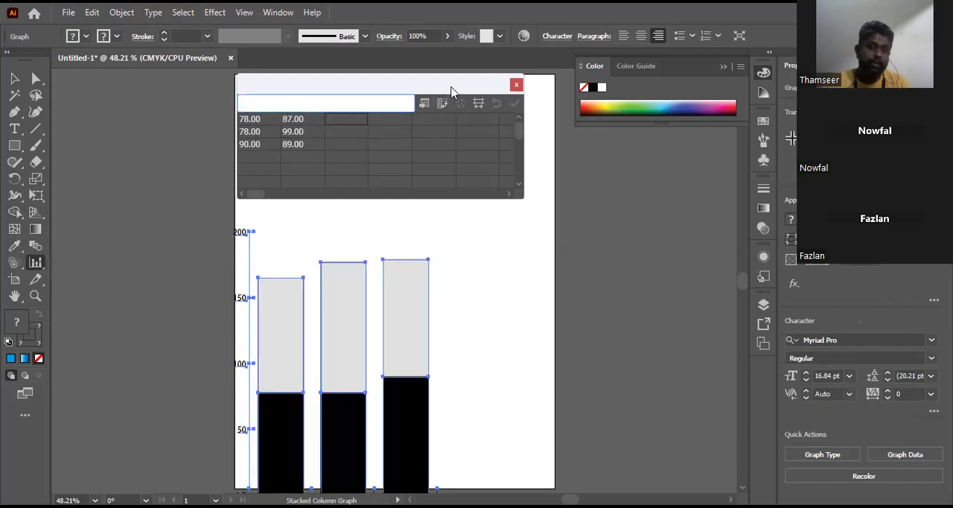
click(517, 85)
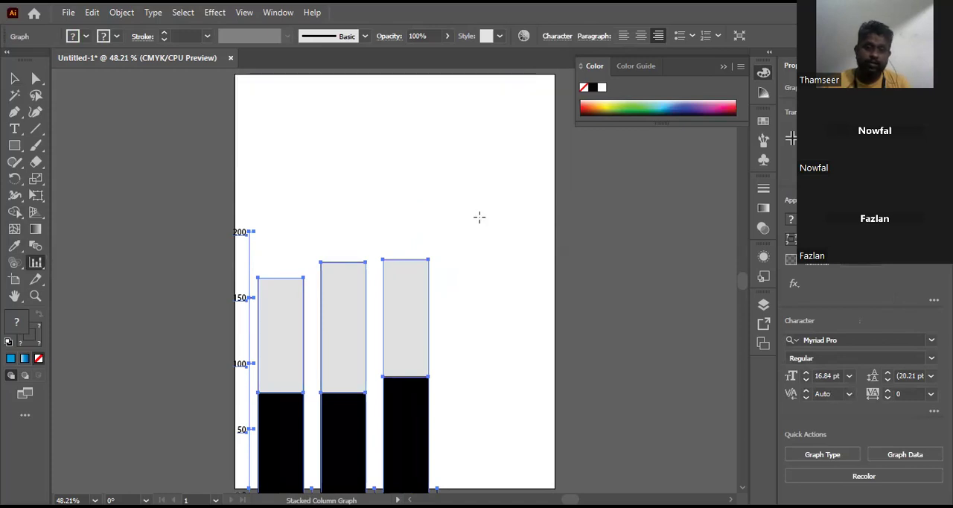
Step: Recolor the stacked graph so the upper segments are teal, and deselect it
scroll(479, 219, down, 3)
scroll(480, 219, up, 1)
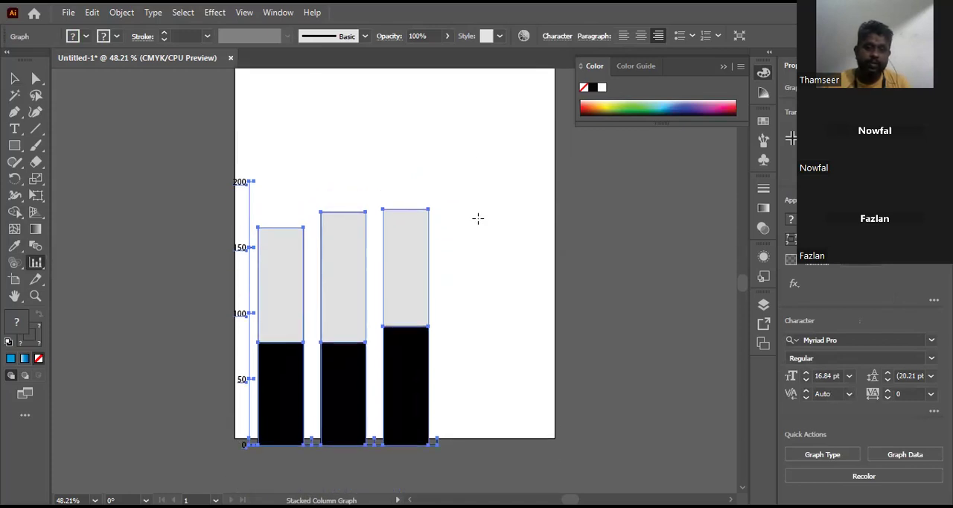
key(ctrl+shift+a)
click(523, 35)
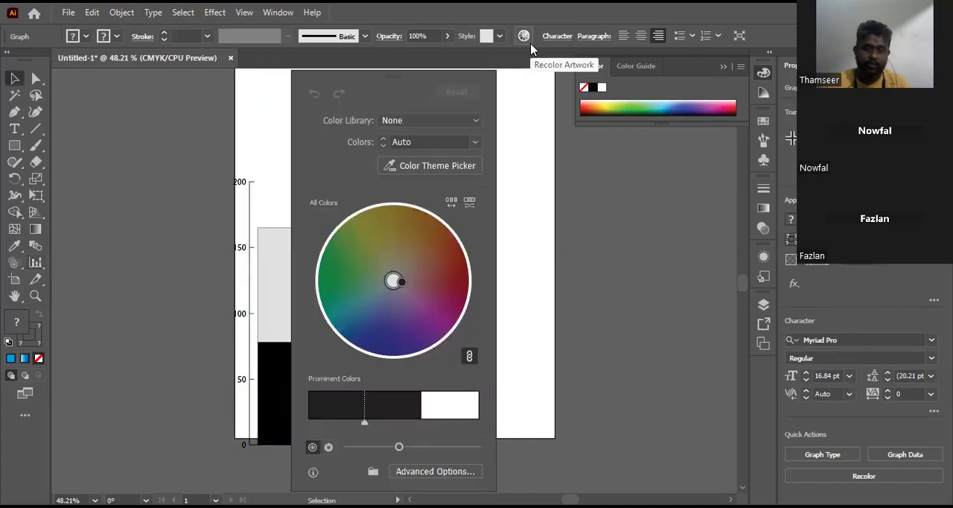
drag(397, 281, 439, 330)
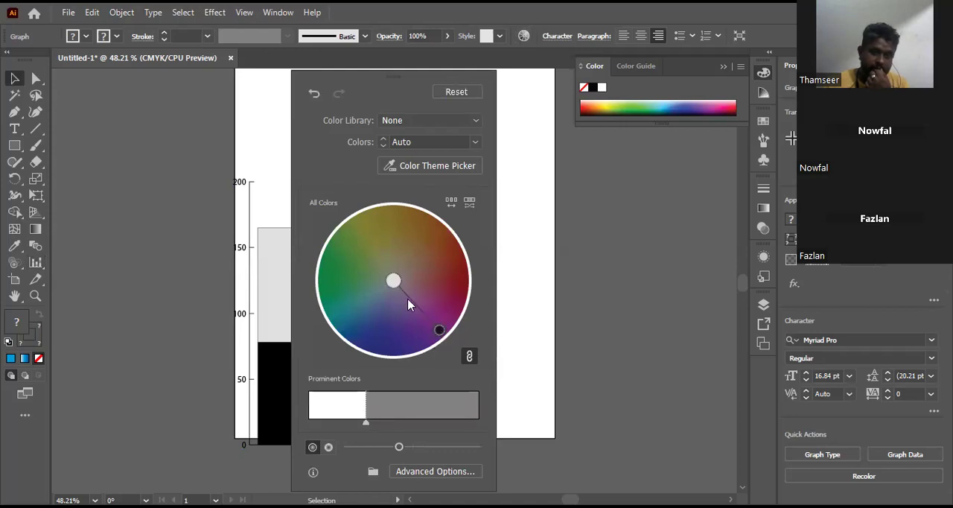
drag(394, 280, 345, 304)
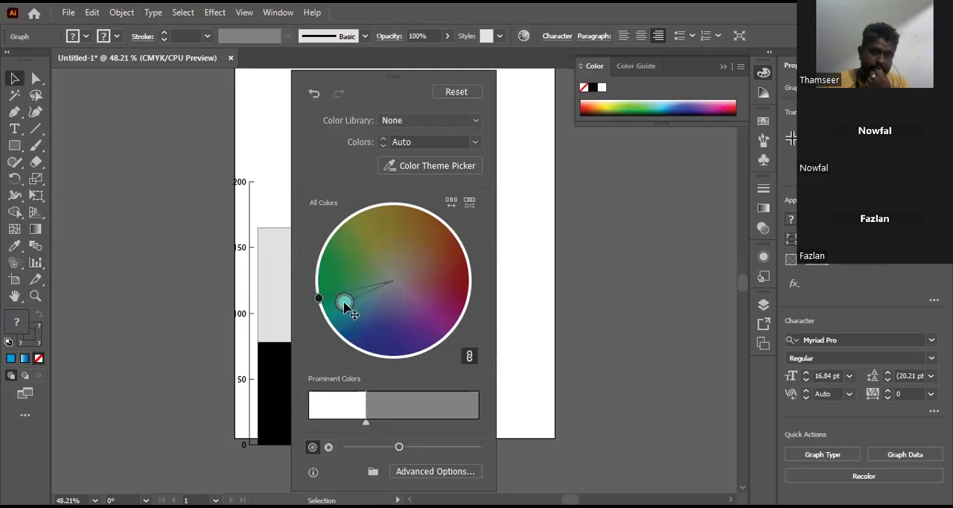
click(614, 313)
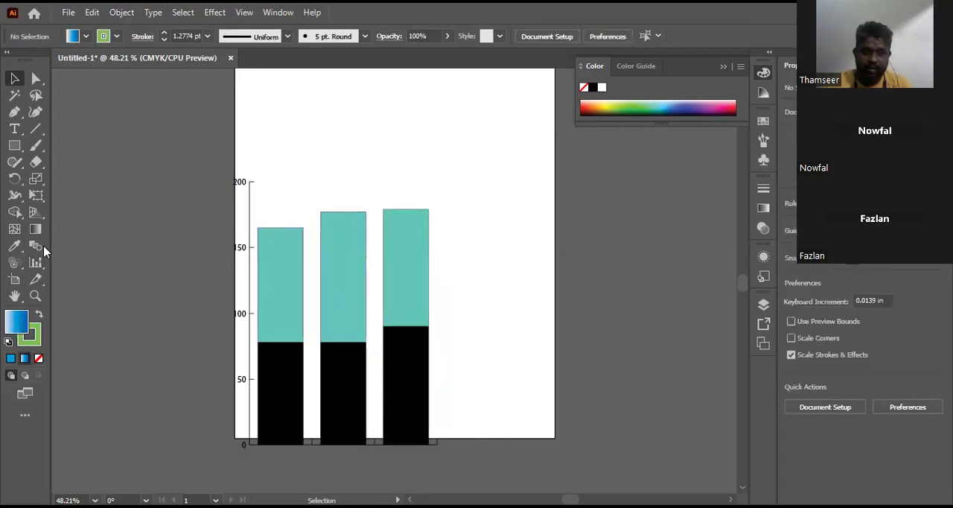
click(38, 265)
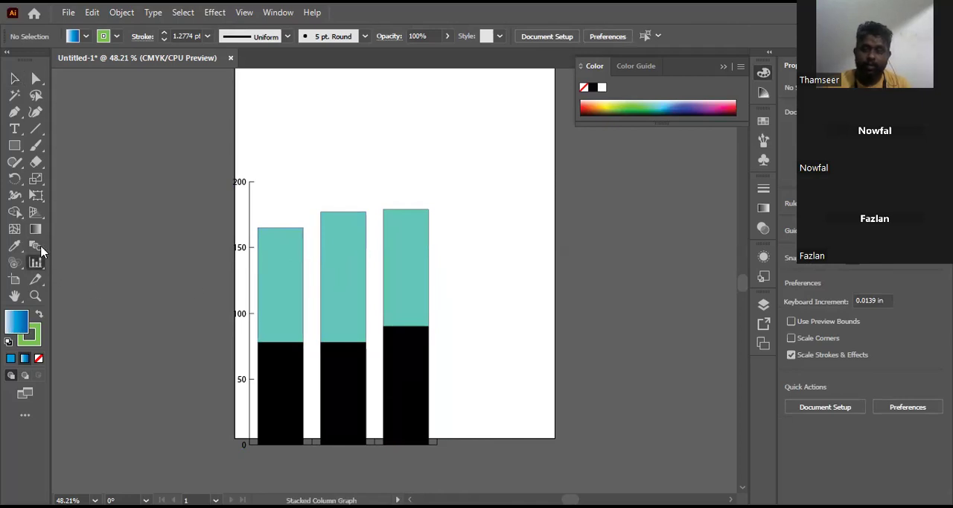
double_click(35, 262)
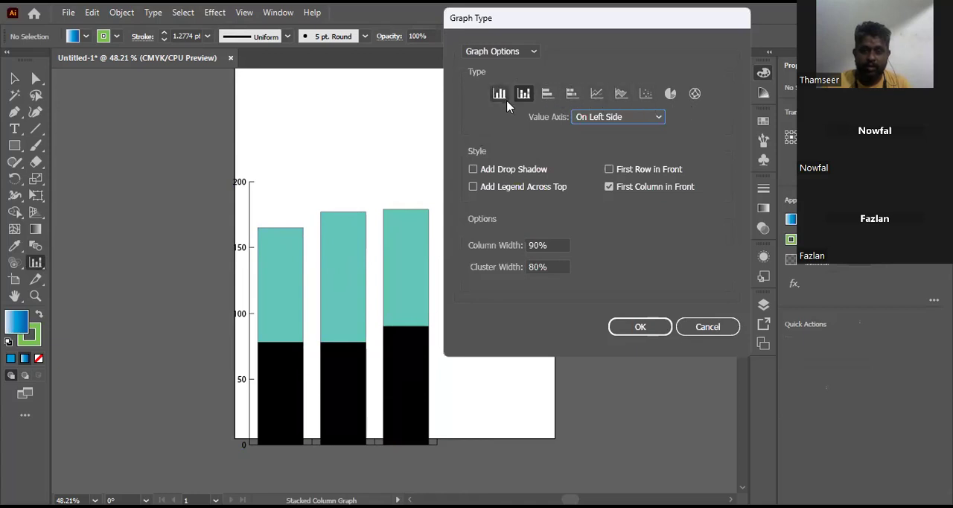
click(500, 94)
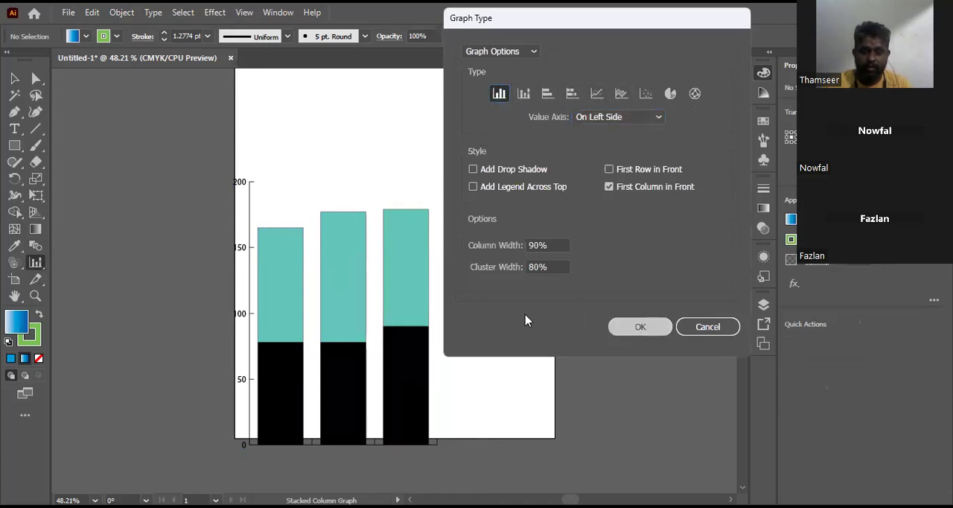
key(Escape)
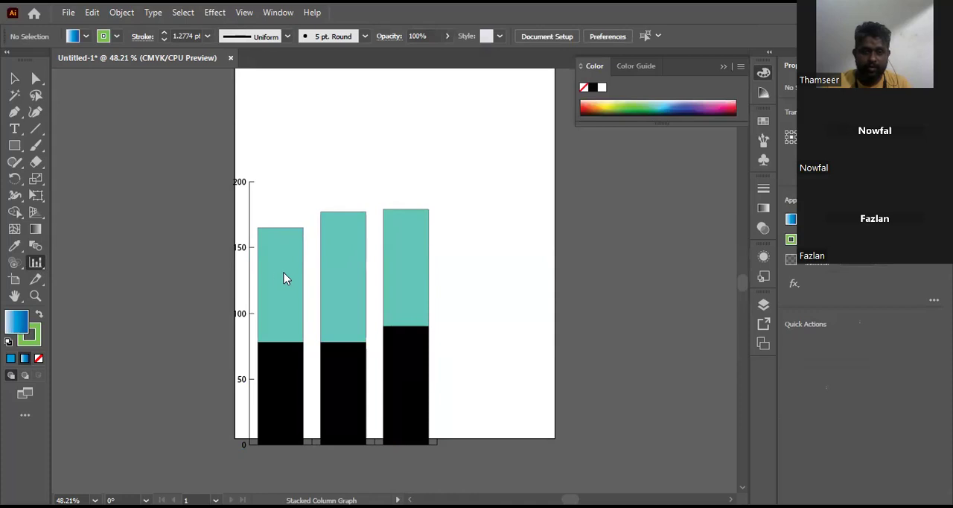
Step: Select the stacked graph and change its type to grouped Column
click(14, 78)
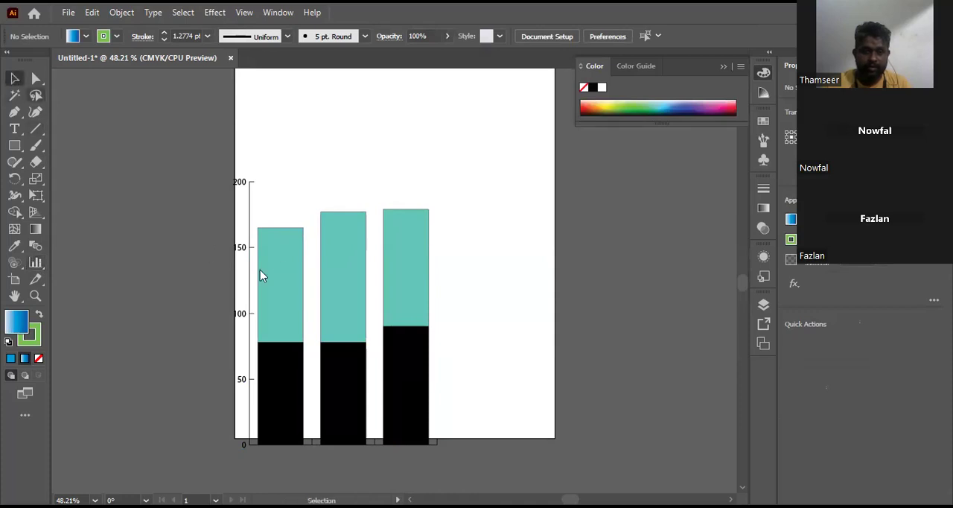
click(272, 284)
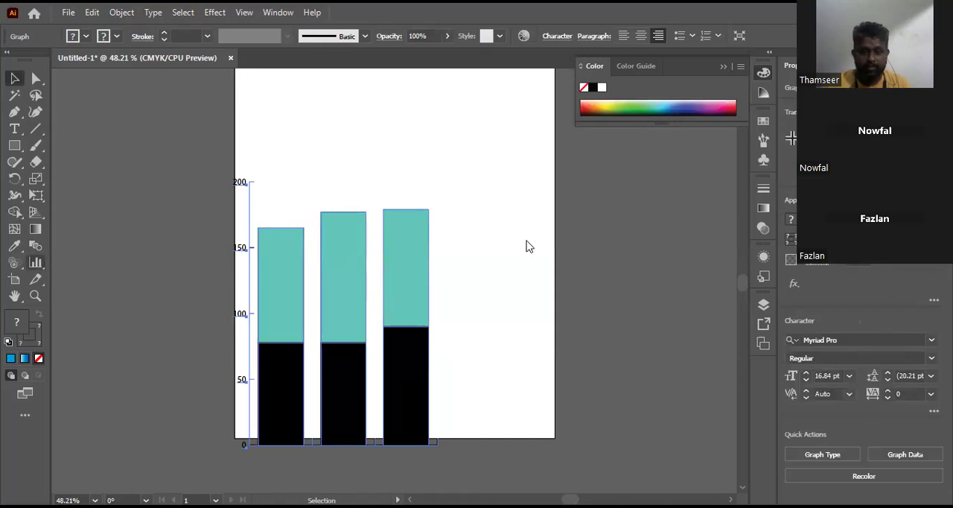
click(507, 94)
click(638, 328)
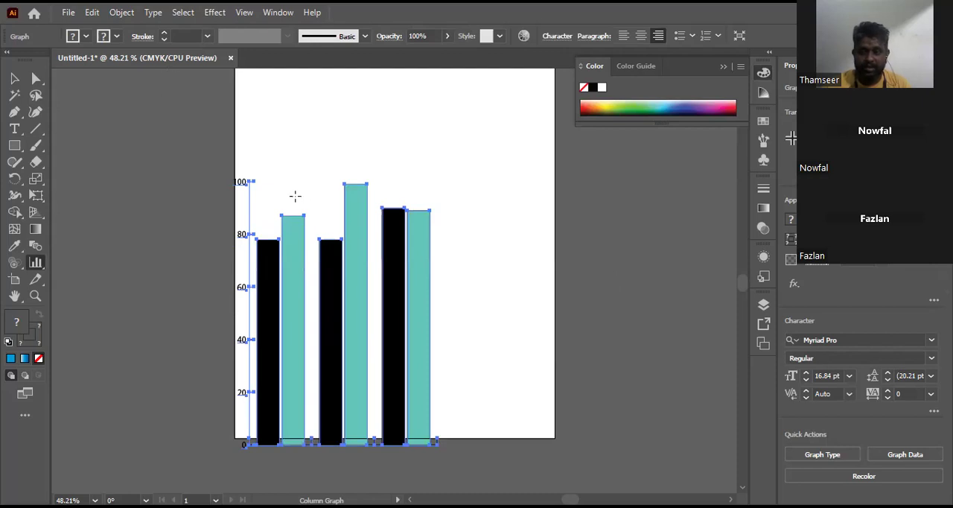
Step: Add a third column with 7, 77 and 98 to the grouped graph's data, apply it and close the data window
click(113, 15)
mouse_move(187, 486)
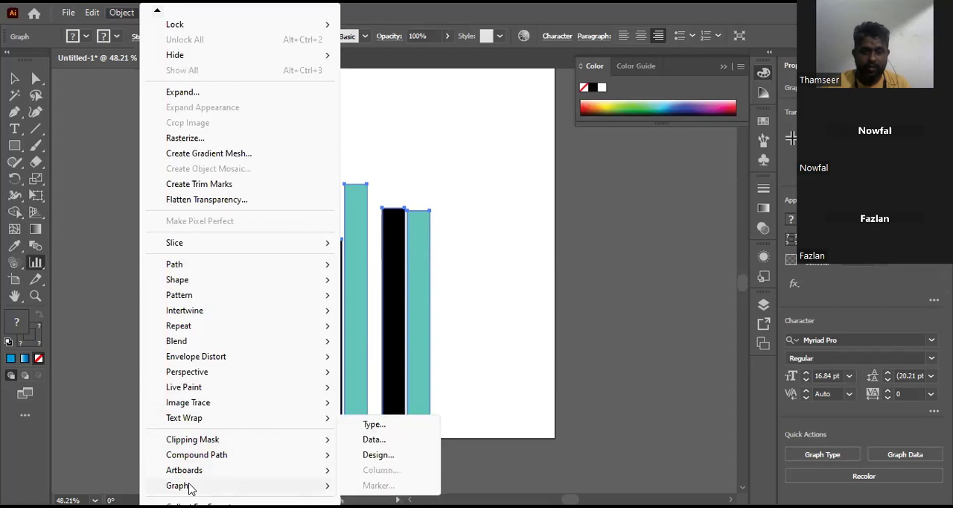
click(400, 441)
text(7)
click(340, 135)
text(77)
click(341, 146)
text(98)
click(386, 158)
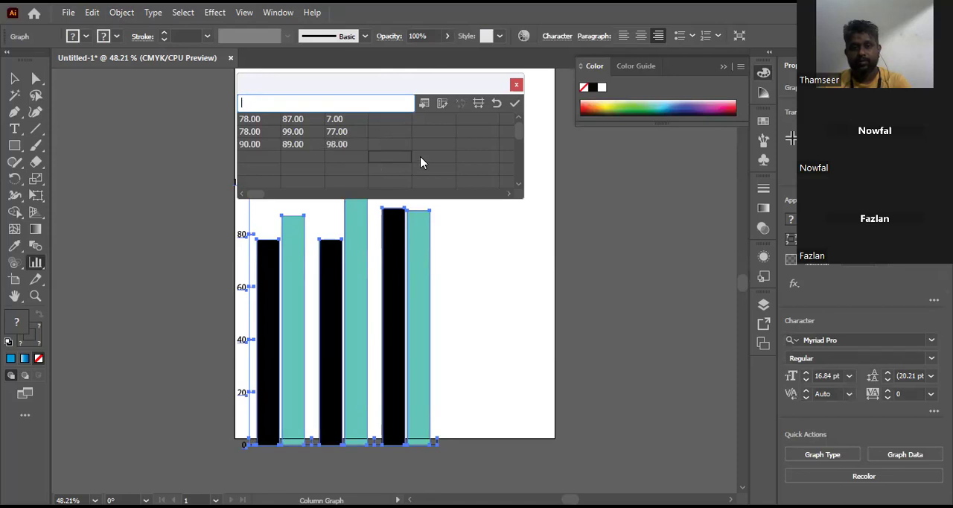
click(515, 103)
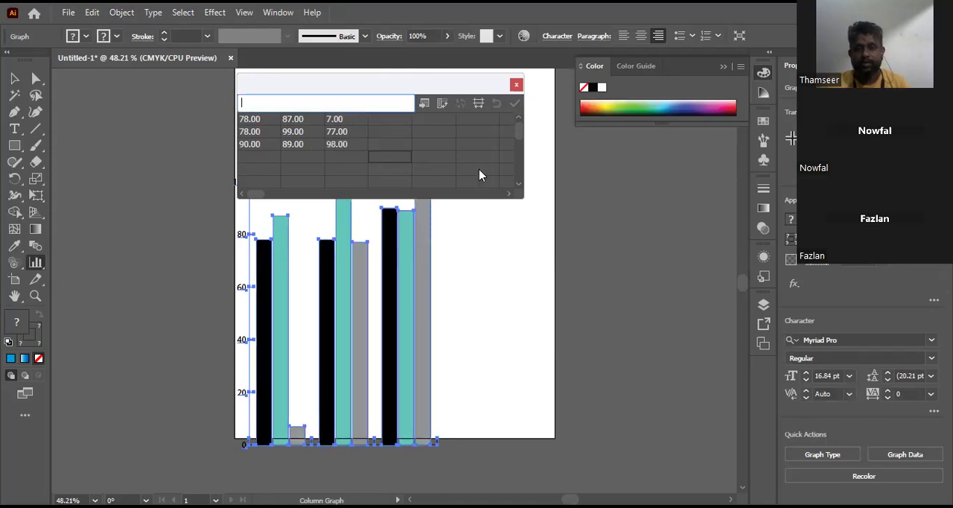
click(516, 86)
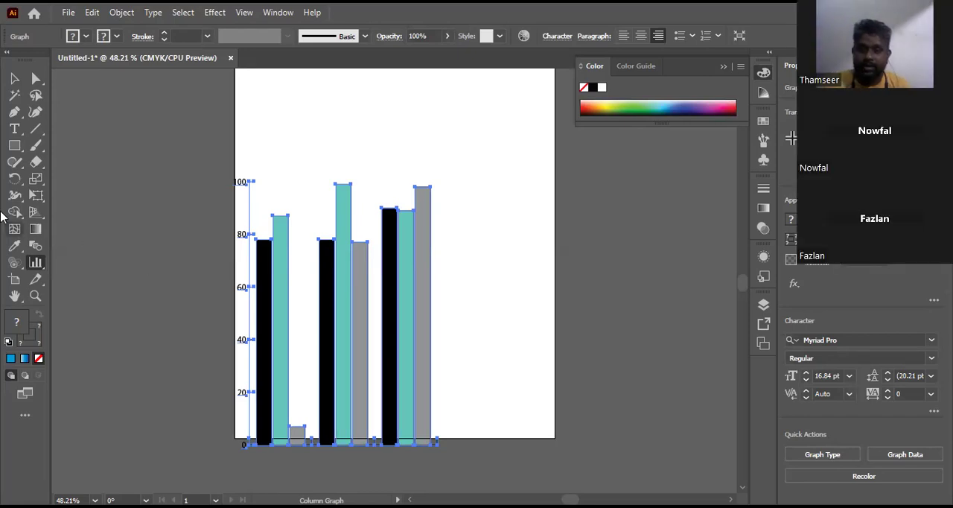
Step: Delete the grouped column graph from the artboard
click(14, 78)
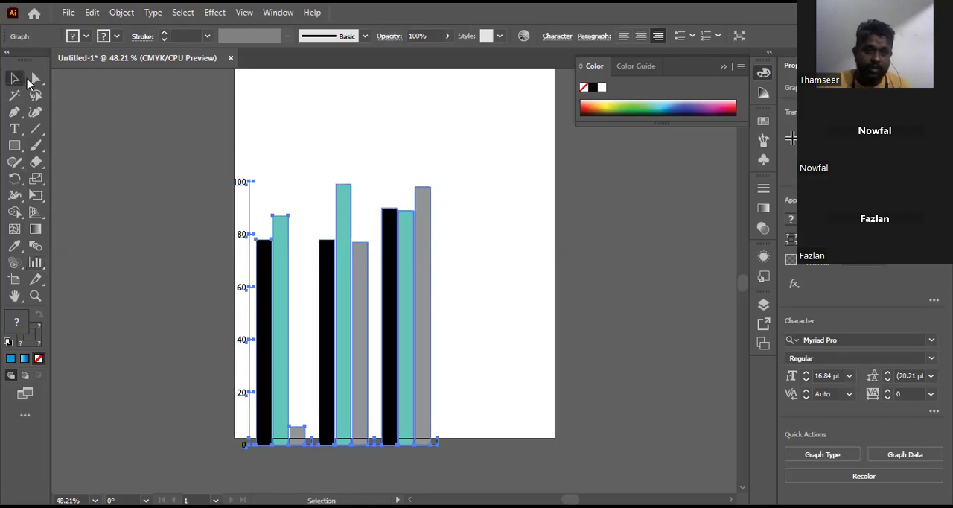
drag(346, 258, 342, 217)
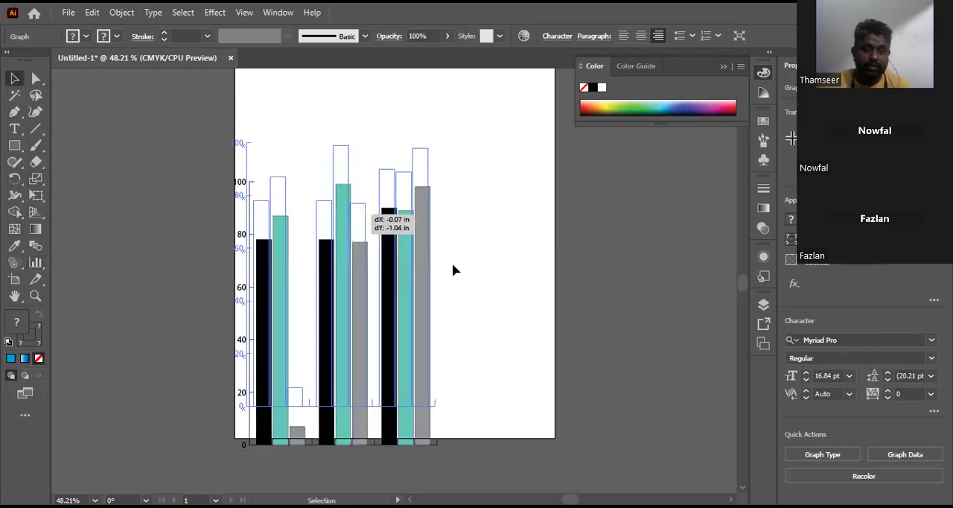
key(Delete)
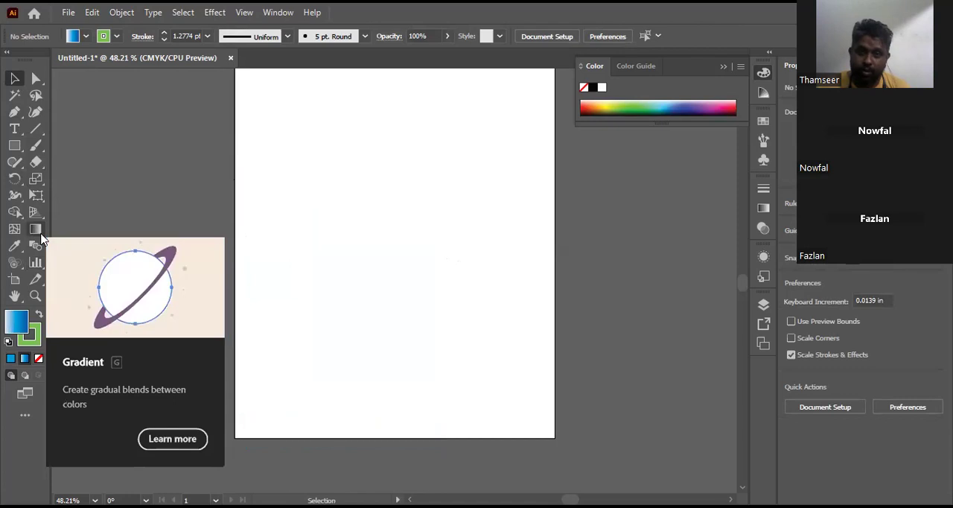
Step: Draw a tall, narrow rectangle with the blue gradient fill in the middle of the artboard
click(15, 148)
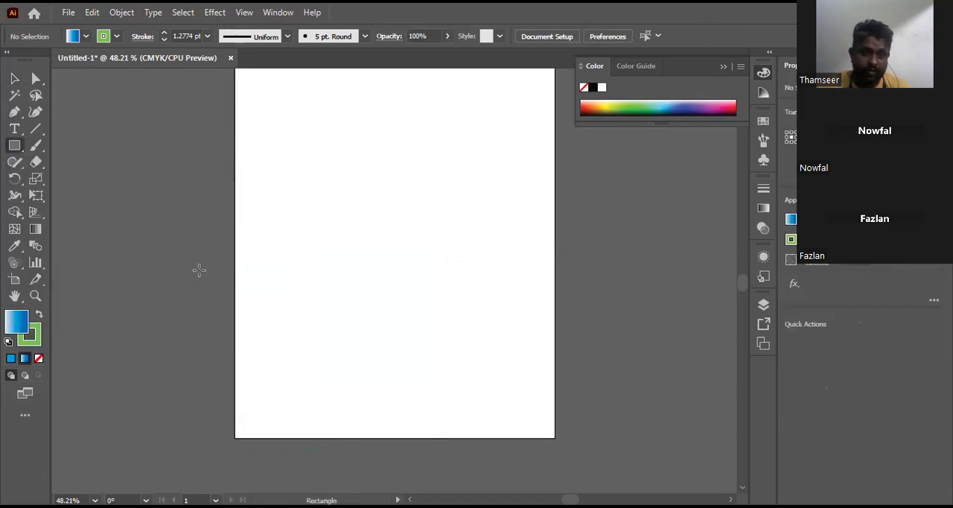
drag(324, 145, 394, 385)
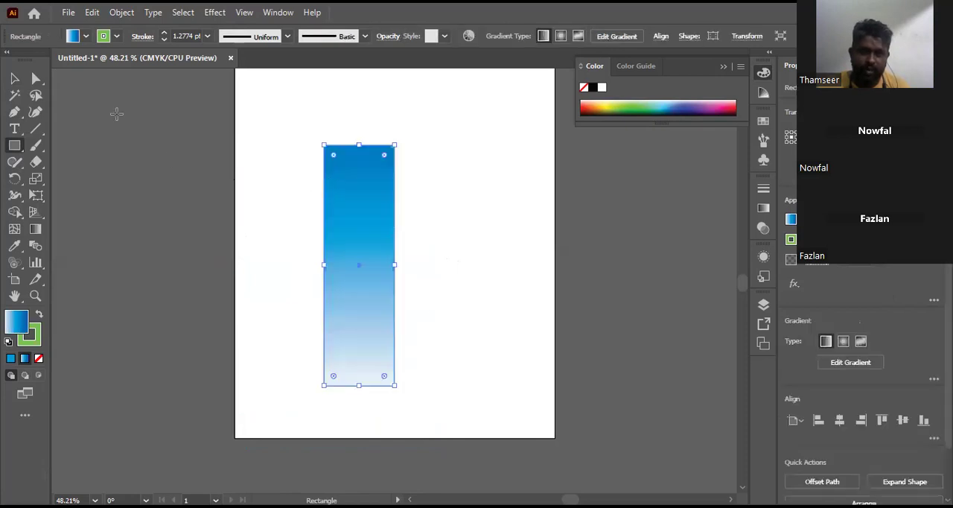
Step: Give the tall rectangle a white fill and a black stroke
click(85, 36)
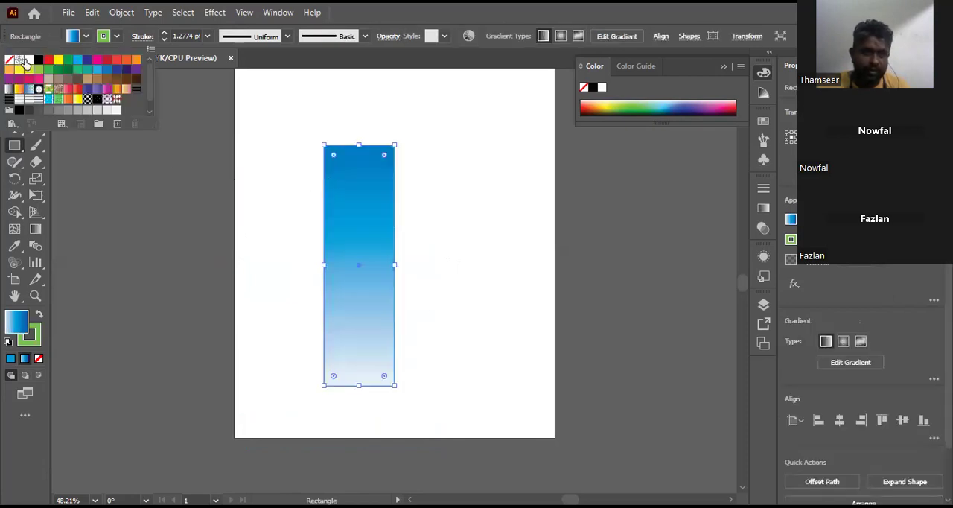
click(29, 59)
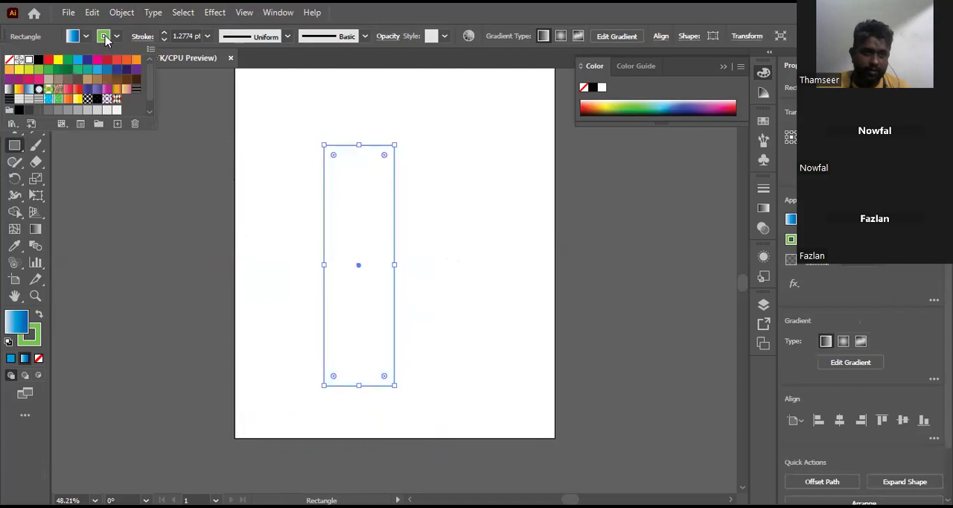
click(9, 59)
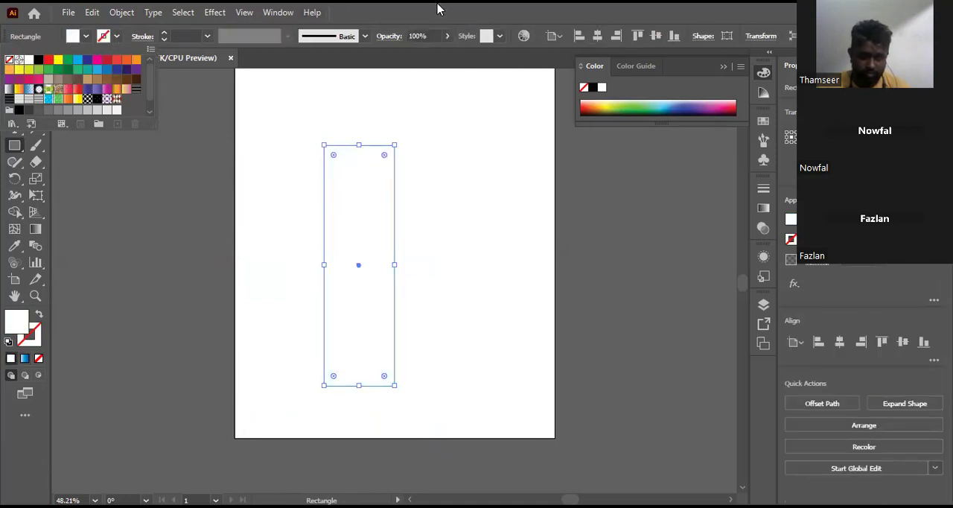
click(38, 59)
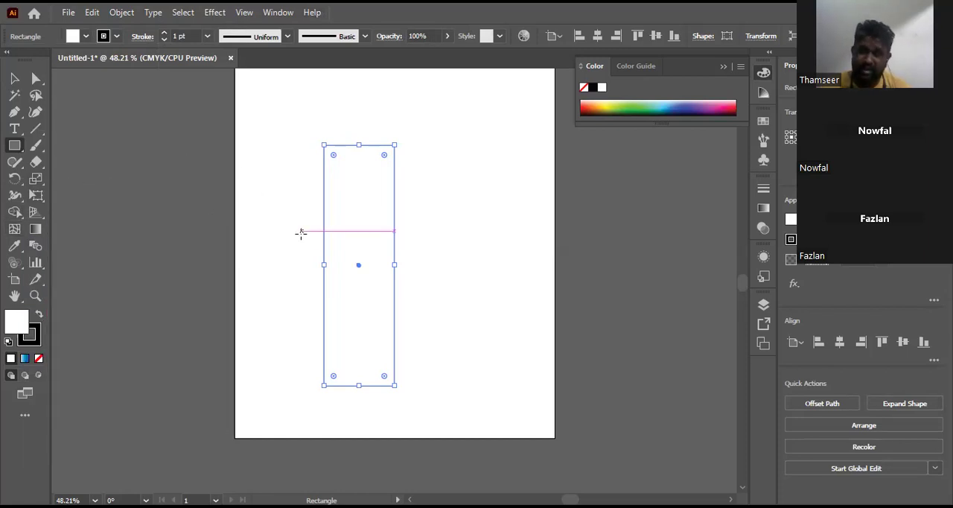
Step: Add two mesh points to the white rectangle, one in its upper left part and one right of centre below the middle
click(18, 229)
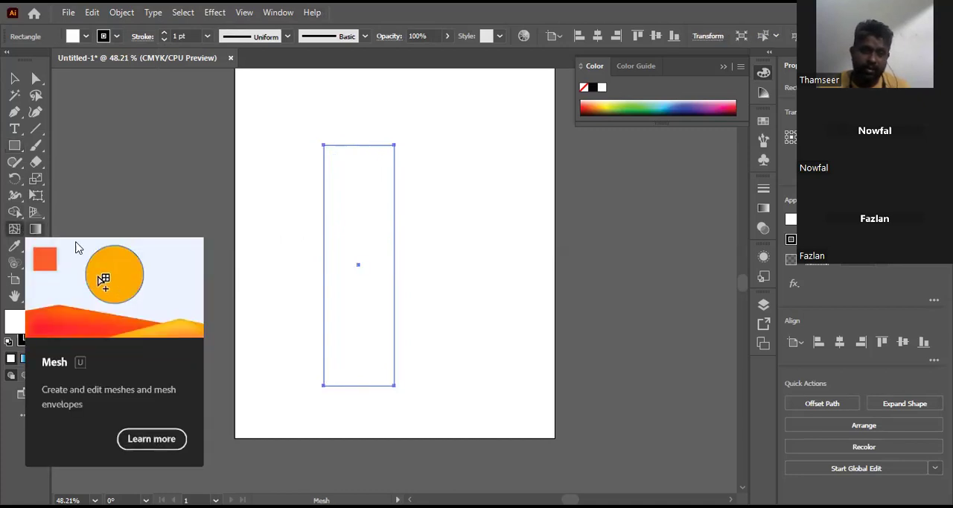
click(344, 205)
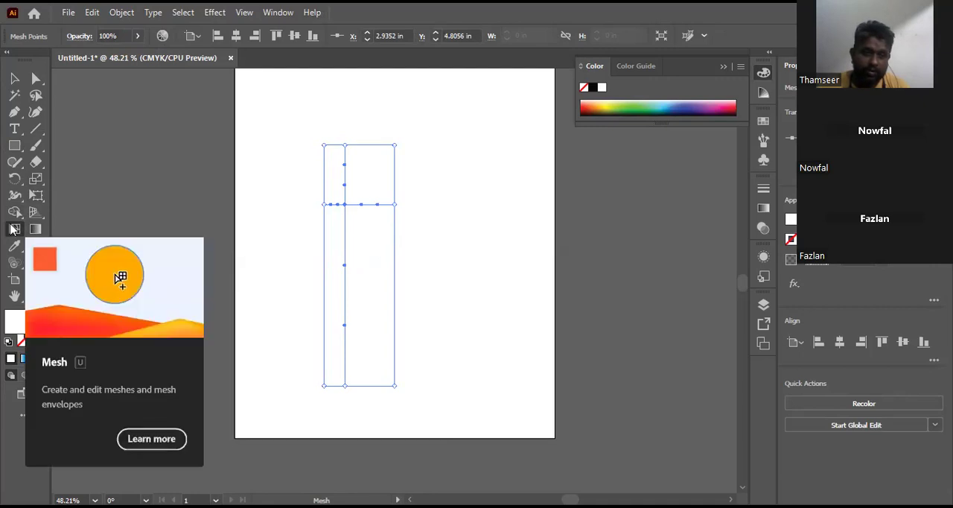
click(371, 284)
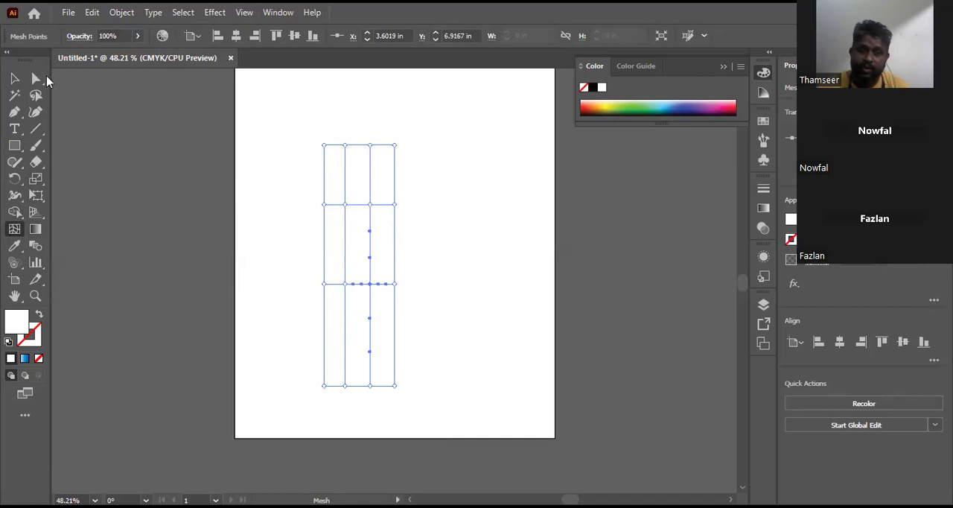
Step: Select all mesh points on the rectangle's two right-hand vertical lines and color them bright orange
click(36, 79)
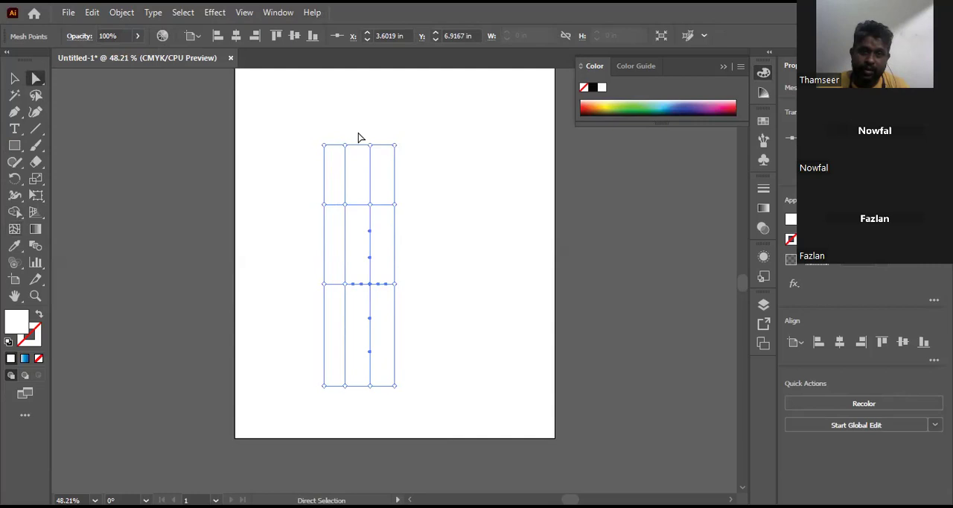
drag(365, 131, 408, 404)
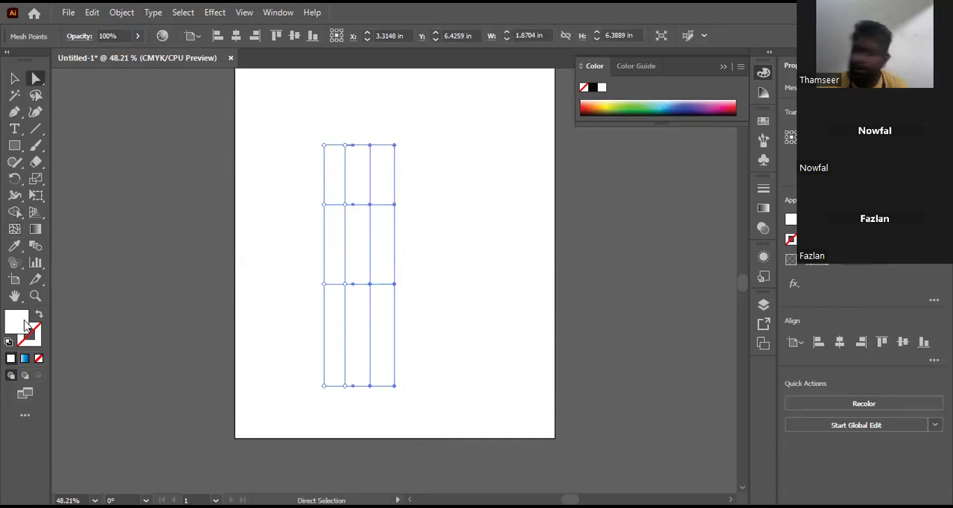
click(523, 190)
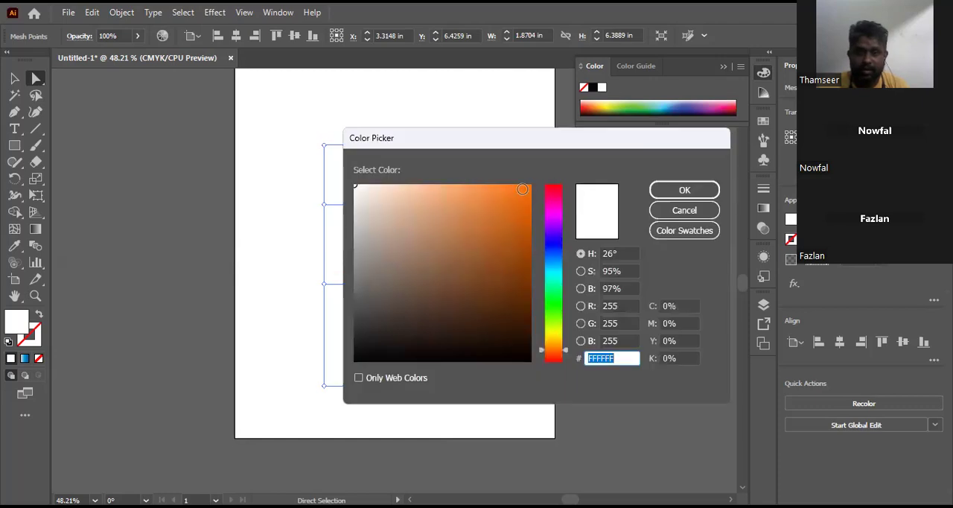
click(663, 193)
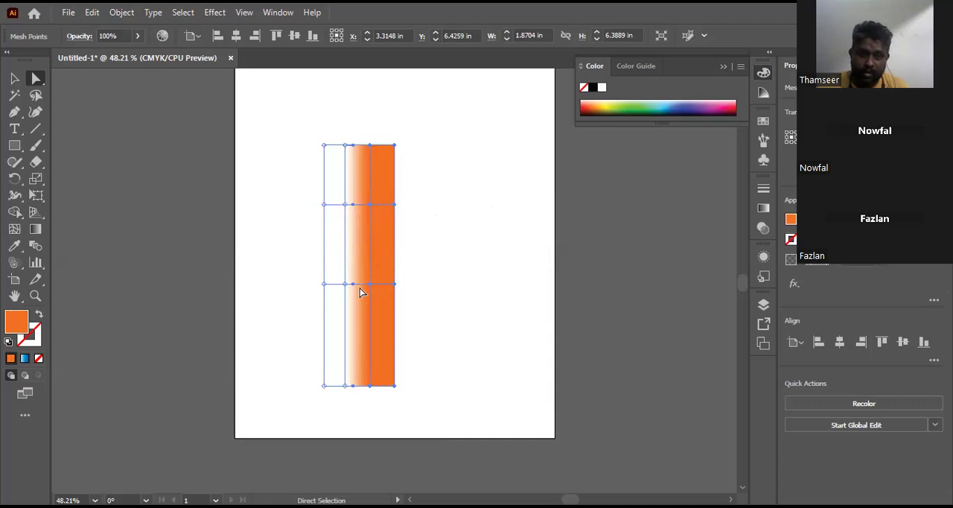
Step: Select the two inner mesh points on the white left part of the rectangle and color them black, then deselect the mesh
drag(346, 204, 345, 213)
click(345, 208)
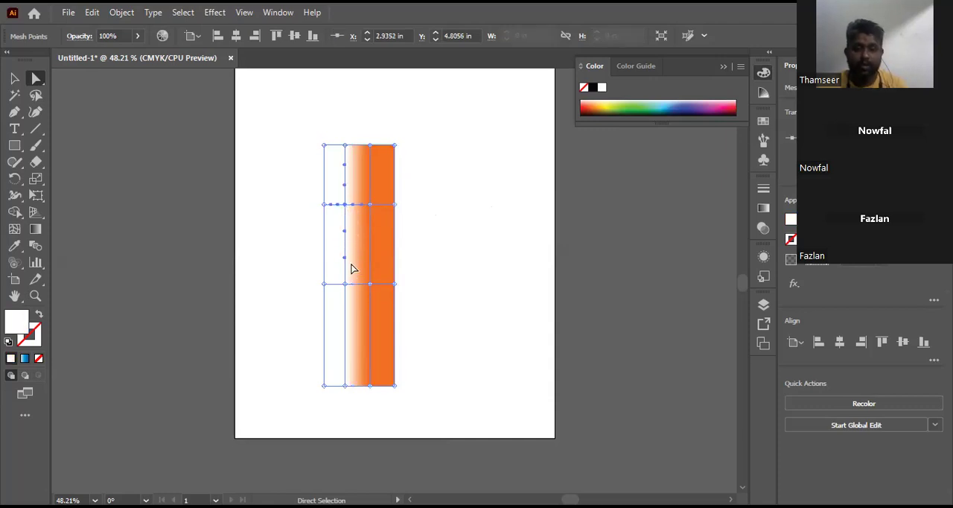
shift+click(345, 286)
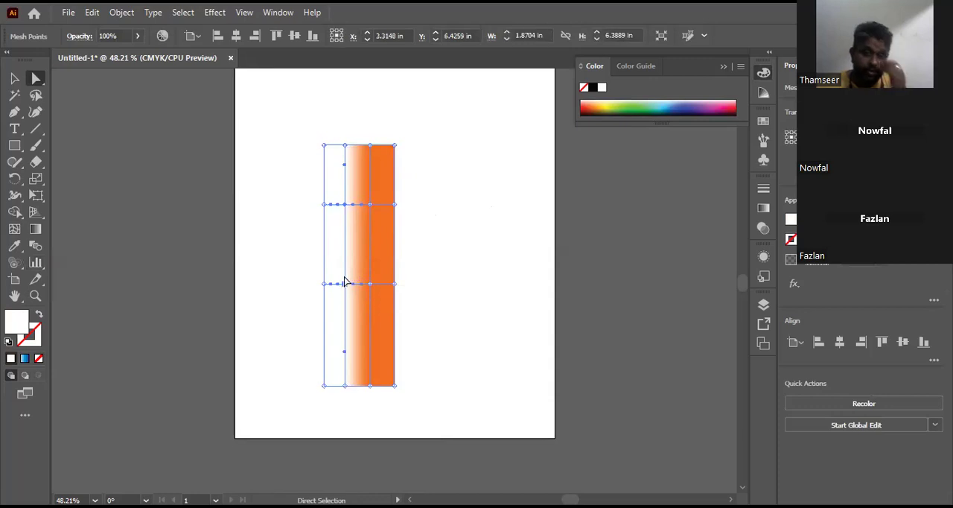
double_click(22, 322)
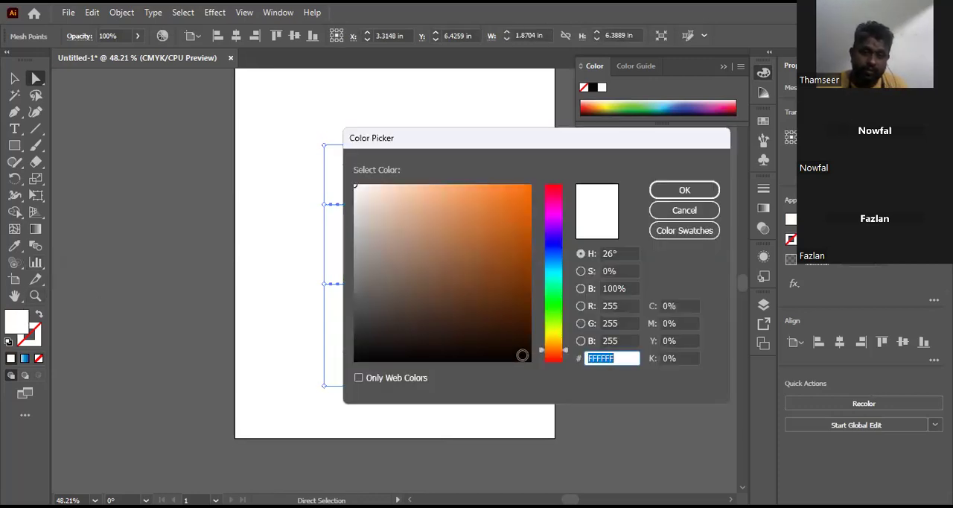
click(520, 357)
key(Return)
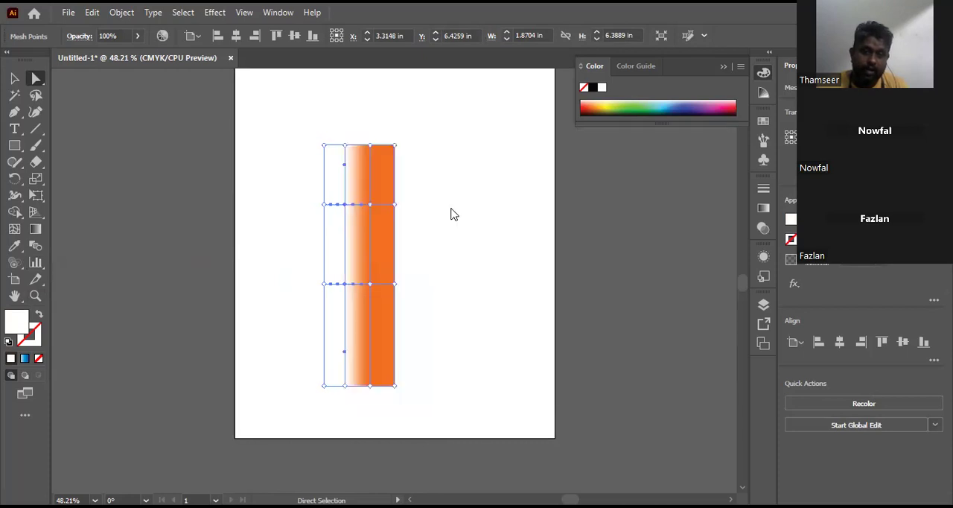
click(400, 106)
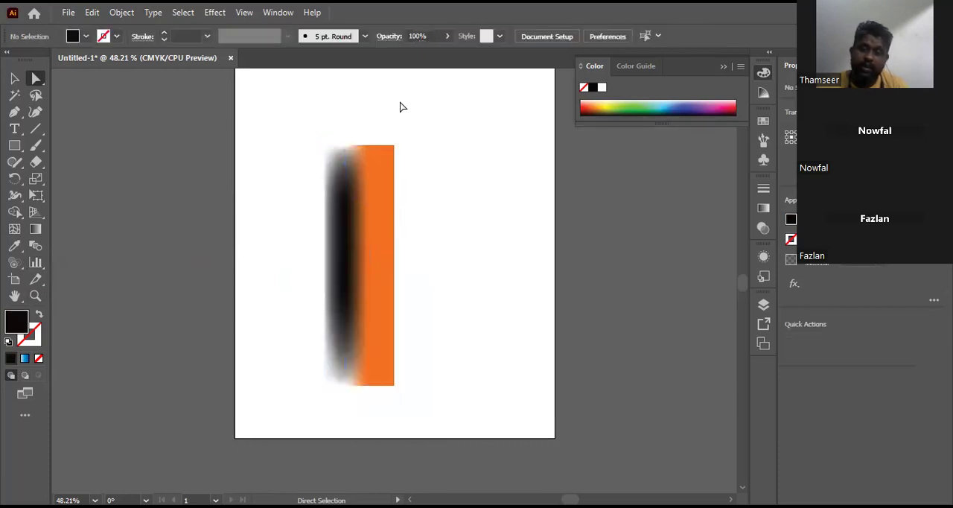
Step: Delete the orange and black mesh rectangle from the artboard
click(374, 156)
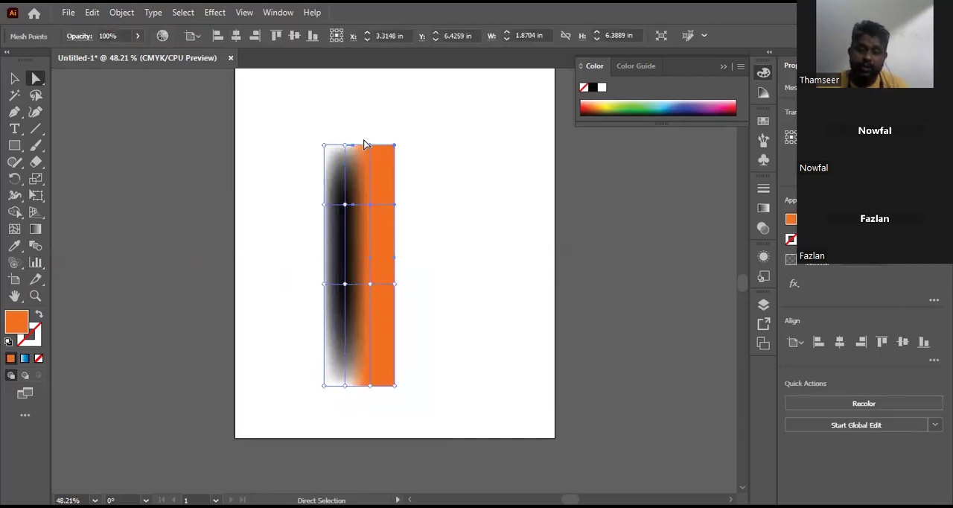
click(14, 79)
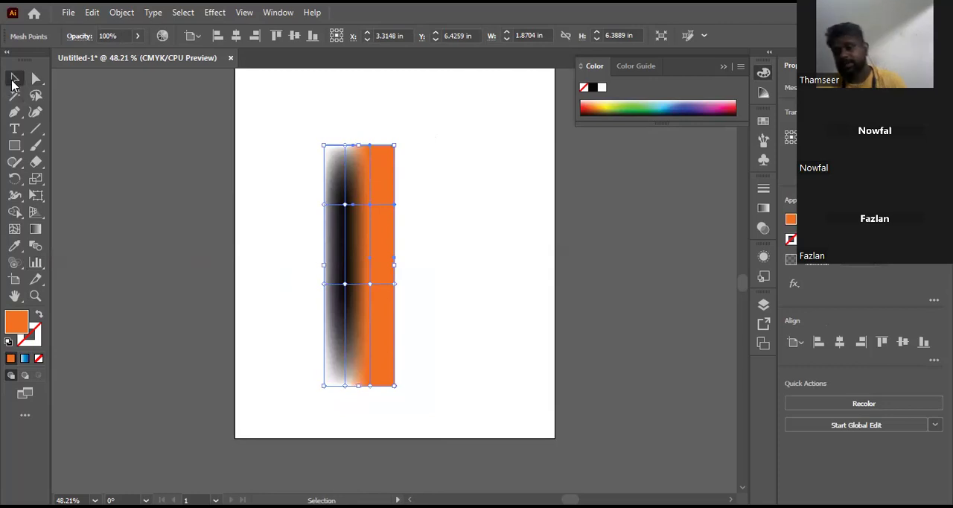
key(Delete)
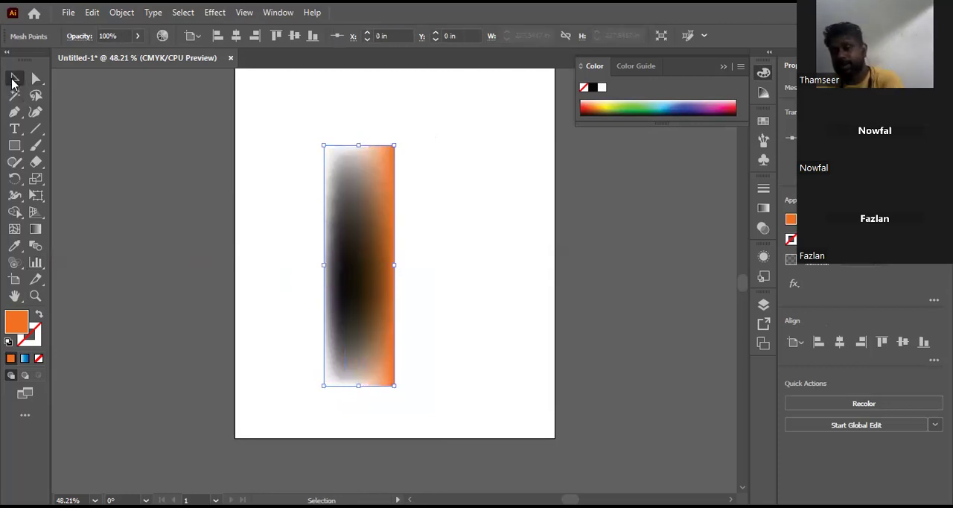
key(Delete)
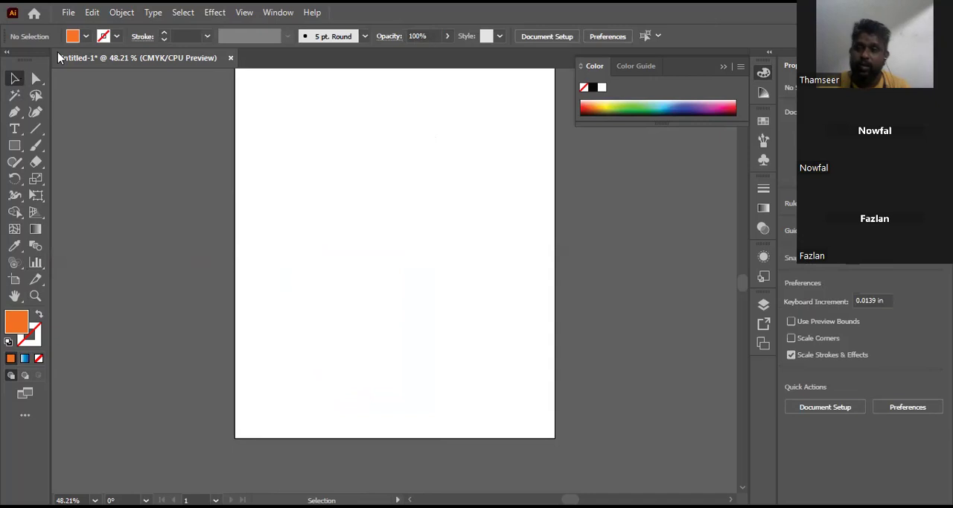
Step: Draw a very tall, narrow rectangle near the artboard's left edge and fill it with white
key(space)
drag(313, 94, 316, 117)
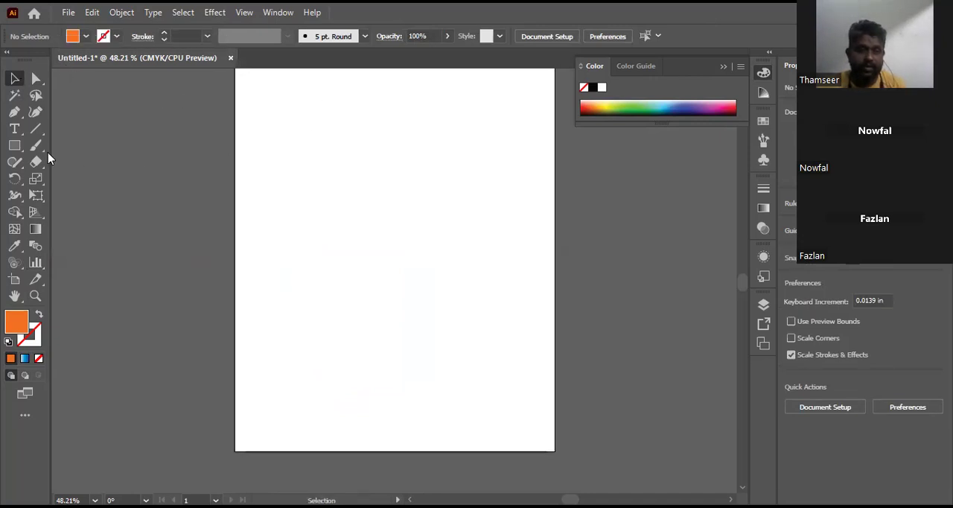
click(14, 145)
drag(266, 99, 300, 430)
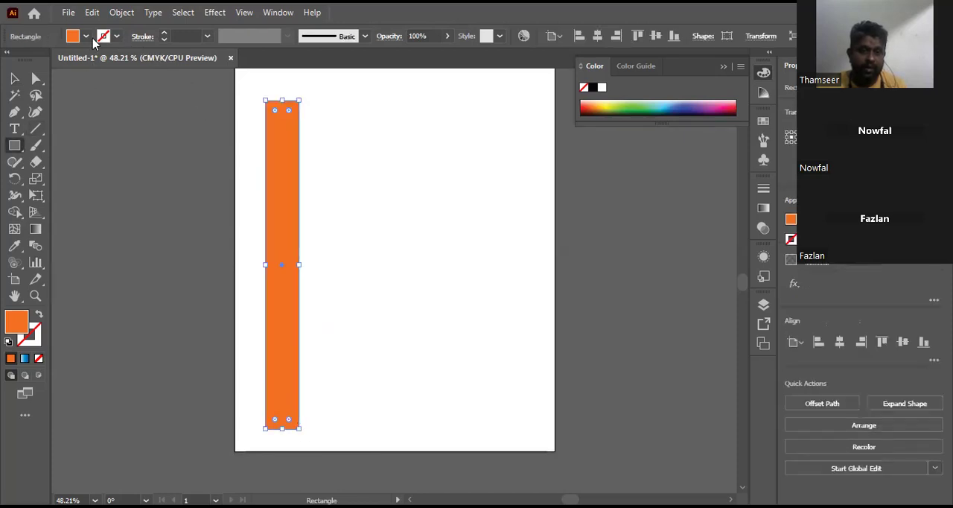
click(85, 36)
click(28, 60)
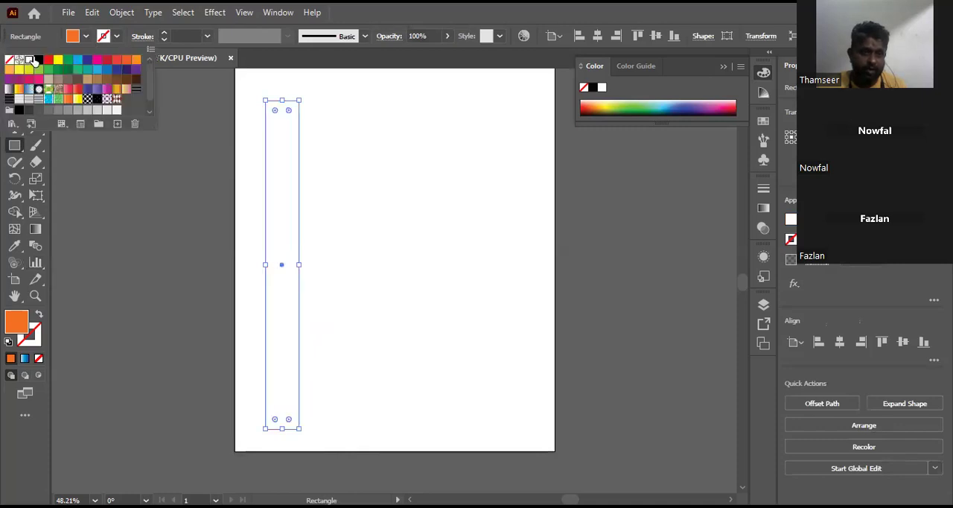
Step: Add two mesh points to the narrow rectangle, one near its upper left and one right of centre in the lower half
click(406, 9)
click(14, 228)
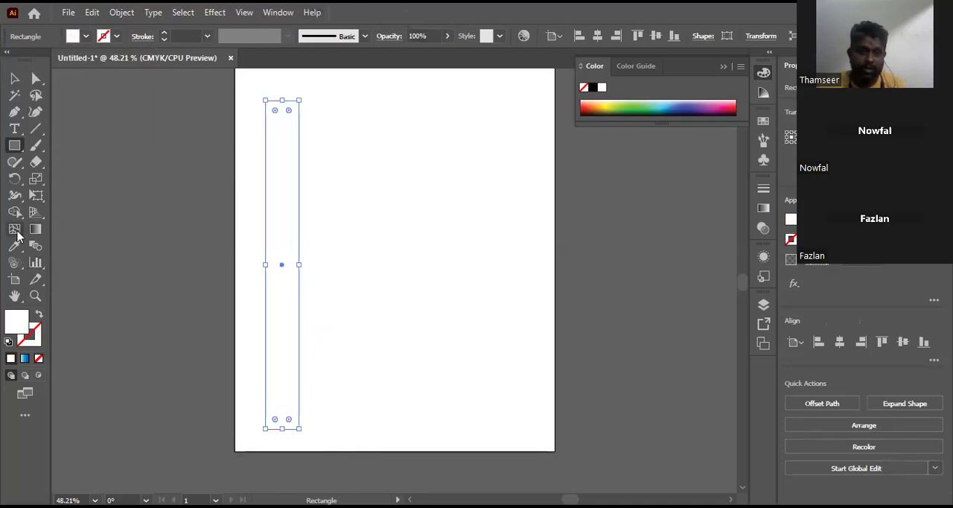
click(274, 148)
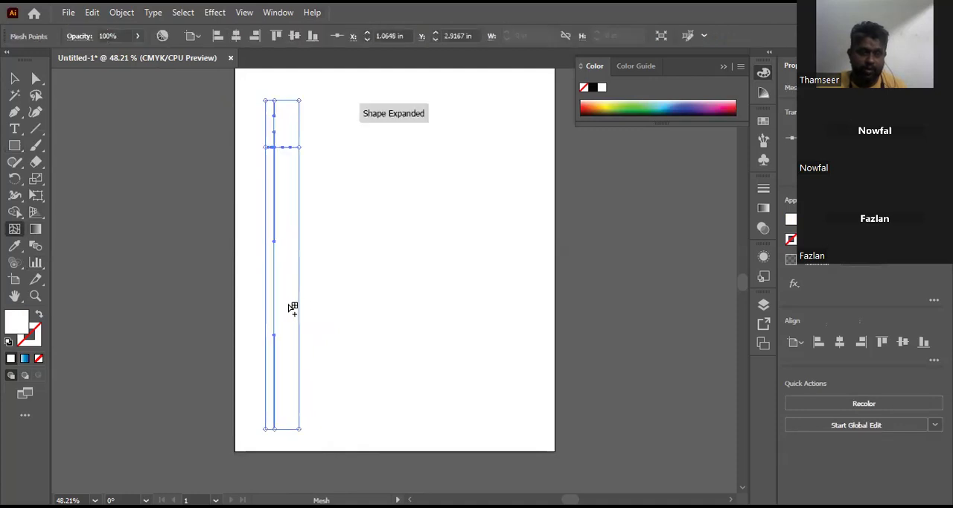
click(288, 303)
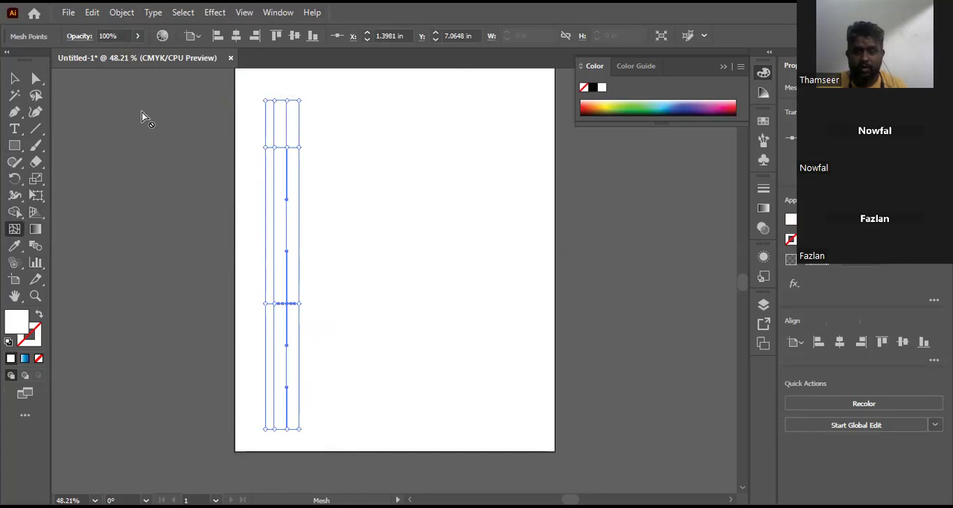
Step: Color the mesh points on the narrow rectangle's two right-hand vertical lines blue 0380F2 and copy that hex code
click(36, 79)
drag(281, 95, 353, 444)
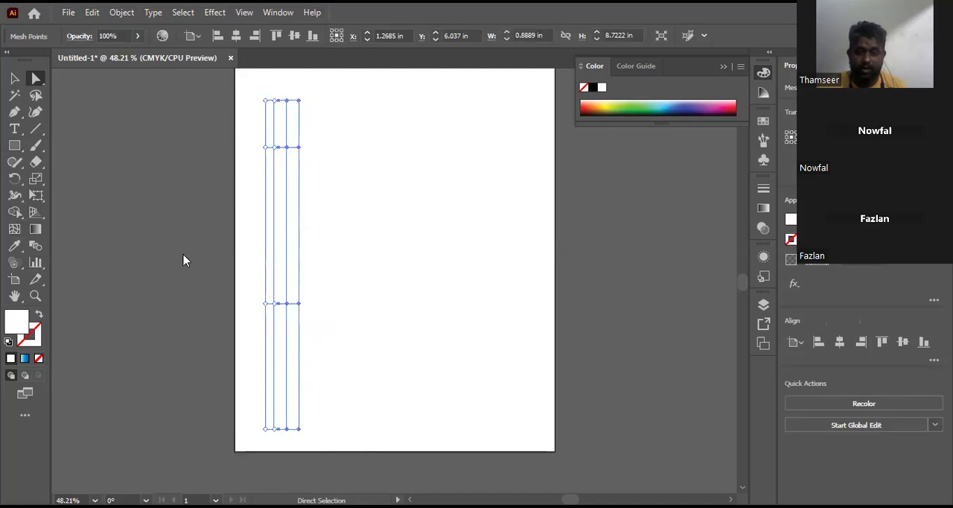
drag(526, 256, 554, 260)
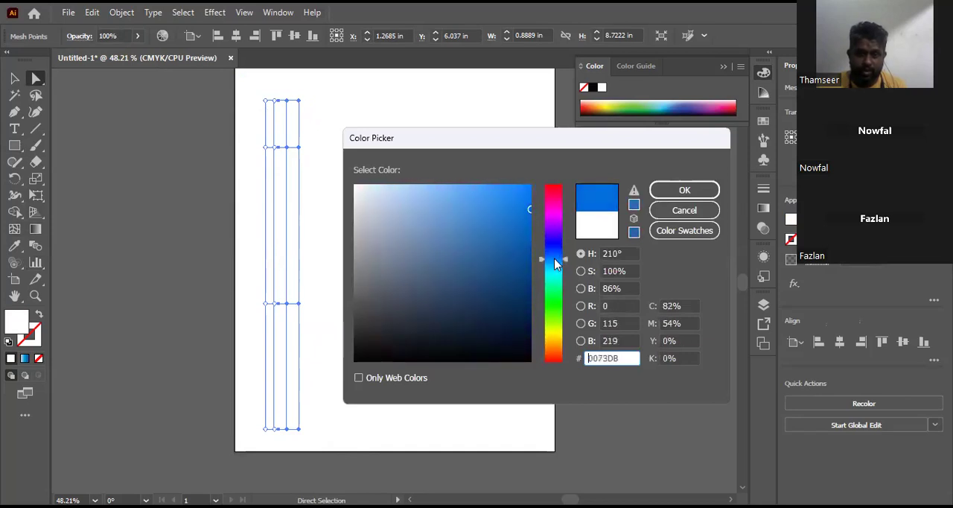
click(524, 218)
mouse_move(529, 193)
mouse_down()
mouse_move(529, 209)
mouse_move(528, 194)
mouse_up()
drag(619, 357, 586, 359)
right_click(605, 361)
click(638, 208)
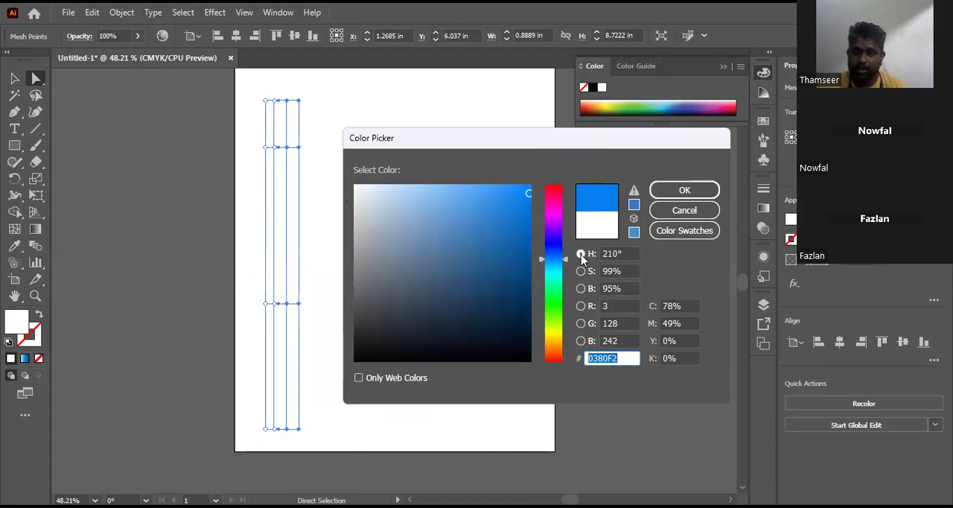
click(685, 192)
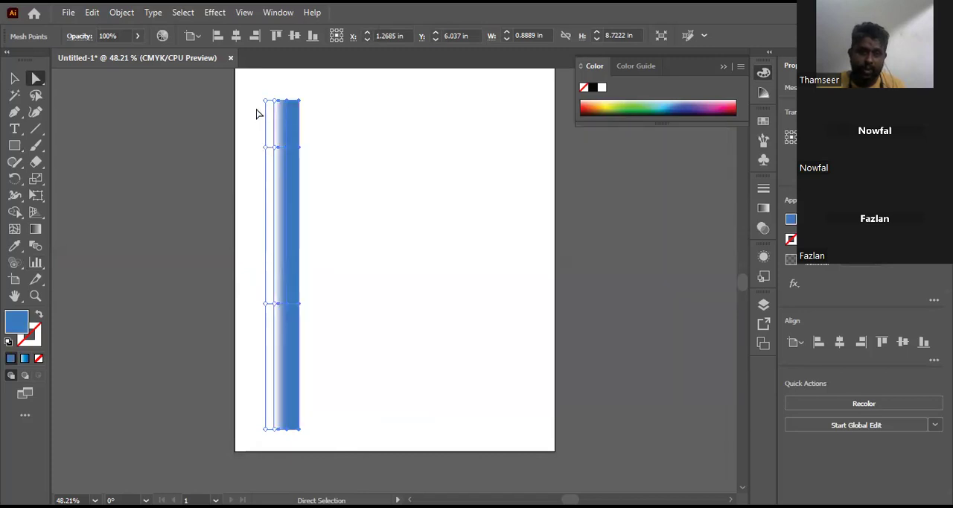
Step: Color the mesh points along the narrow rectangle's left edge with the same blue 0380F2 and deselect the mesh
drag(253, 90, 270, 444)
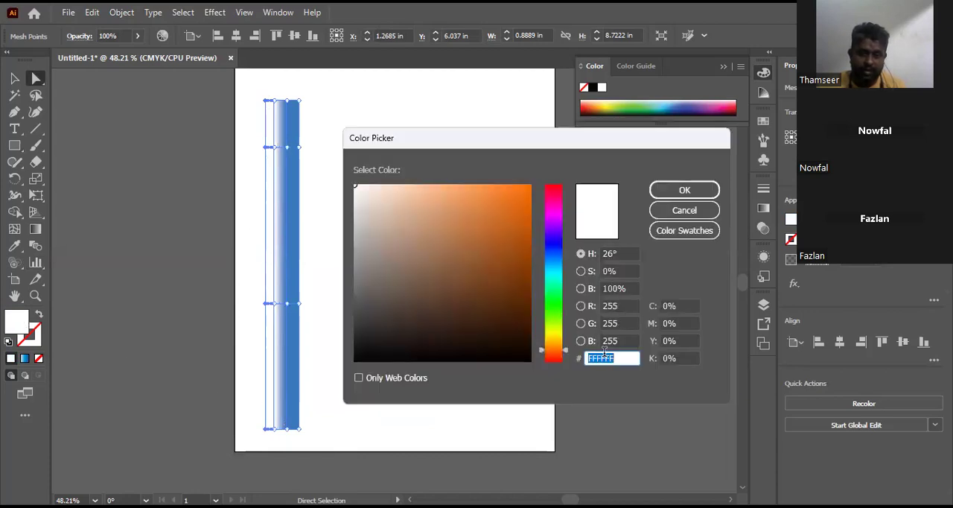
right_click(605, 353)
click(641, 218)
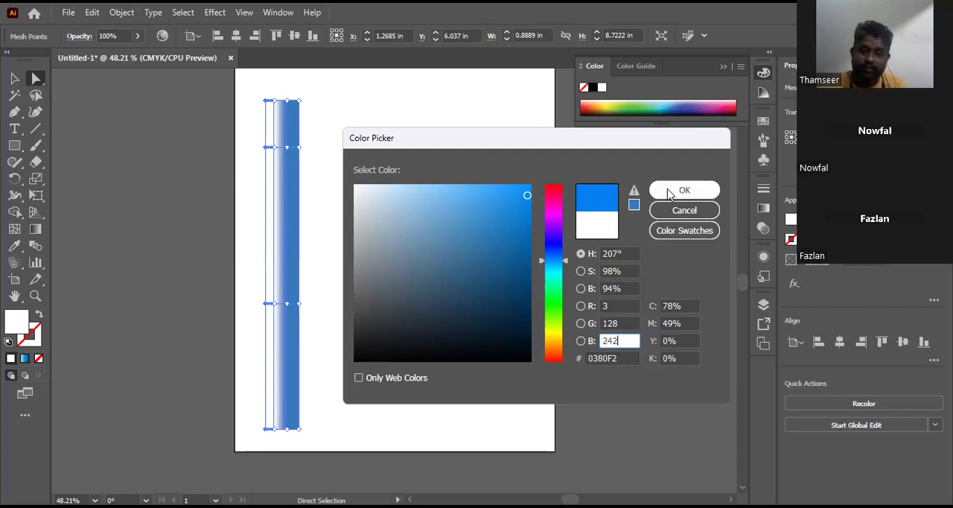
click(690, 192)
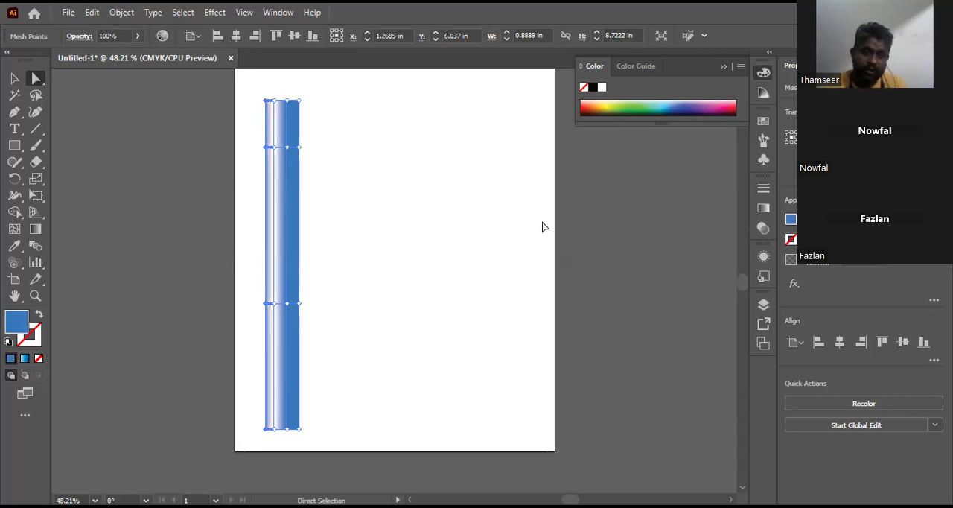
click(14, 78)
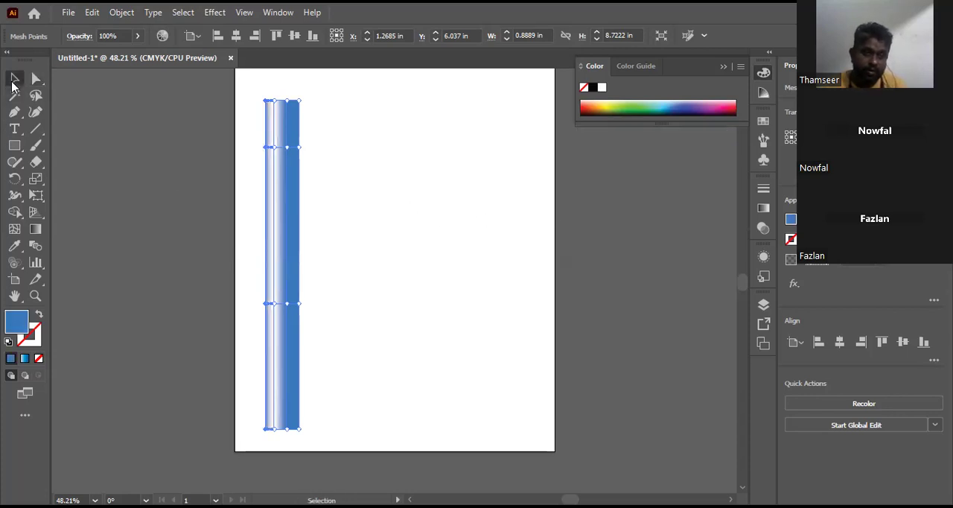
click(415, 204)
Step: Draw a large upright triangle with the Polygon tool in the upper part of the artboard, beside the blue pole
click(15, 146)
right_click(17, 149)
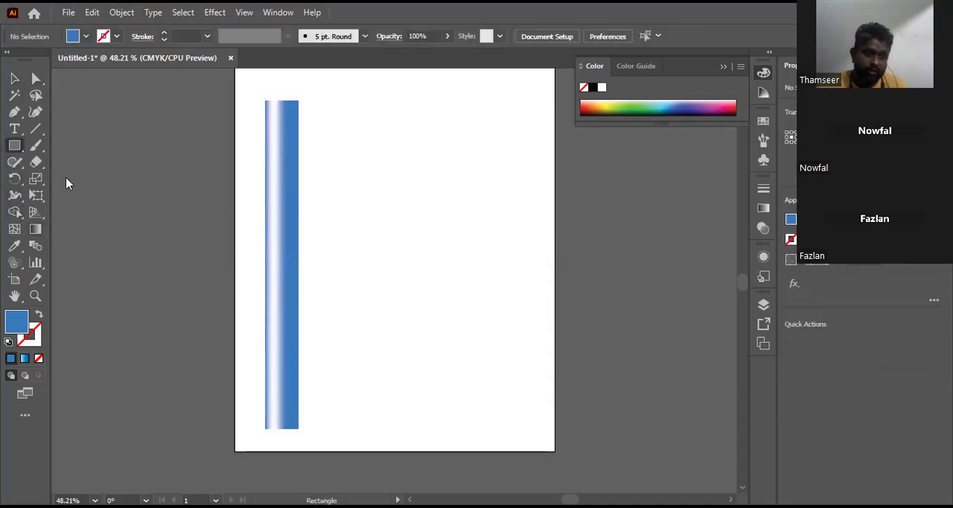
click(79, 196)
drag(419, 207, 422, 124)
key(Down)
key(Down)
key(Down)
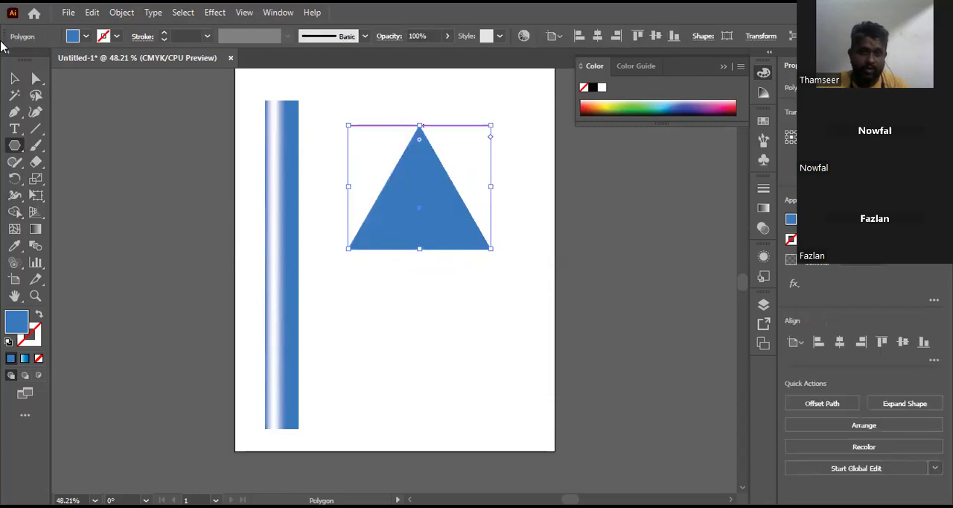
Step: Fill the triangle with white and add two mesh points, one near its apex and one in its lower right part
click(85, 36)
click(28, 59)
click(491, 9)
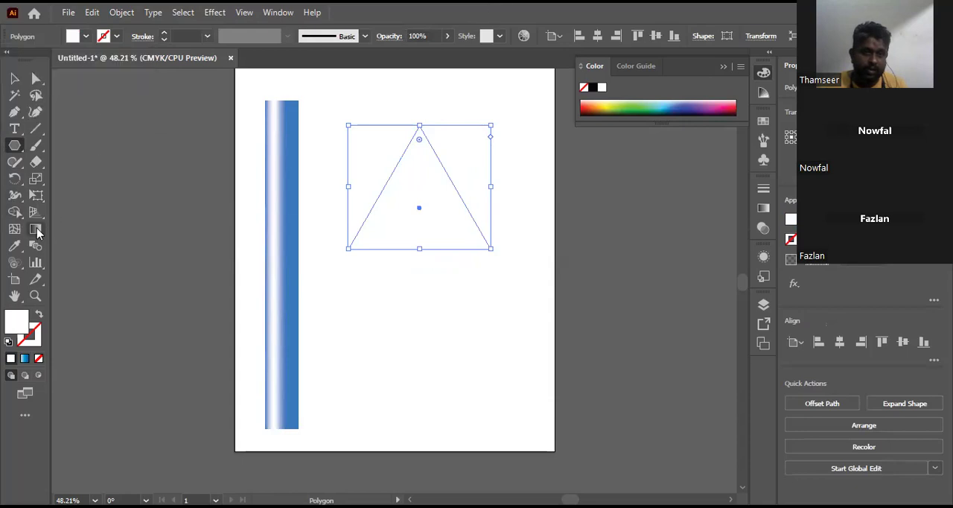
click(14, 228)
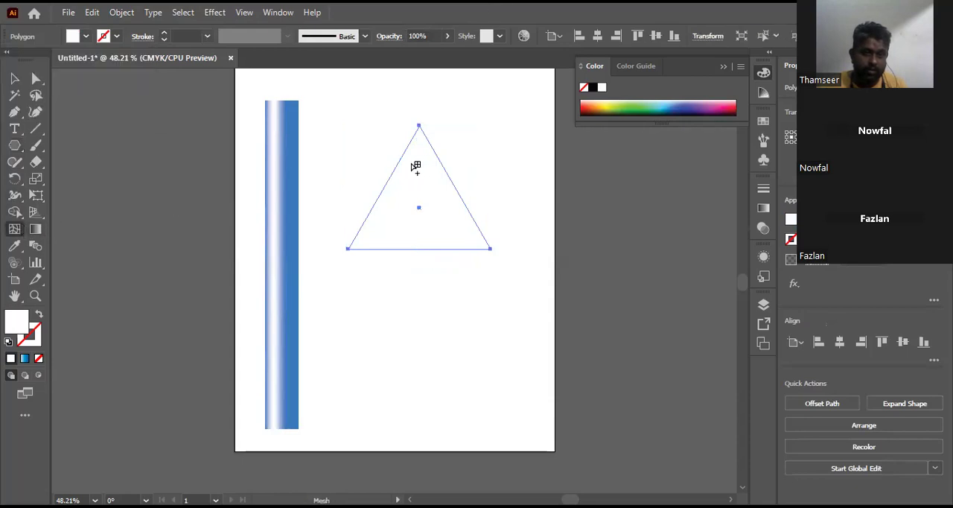
click(446, 231)
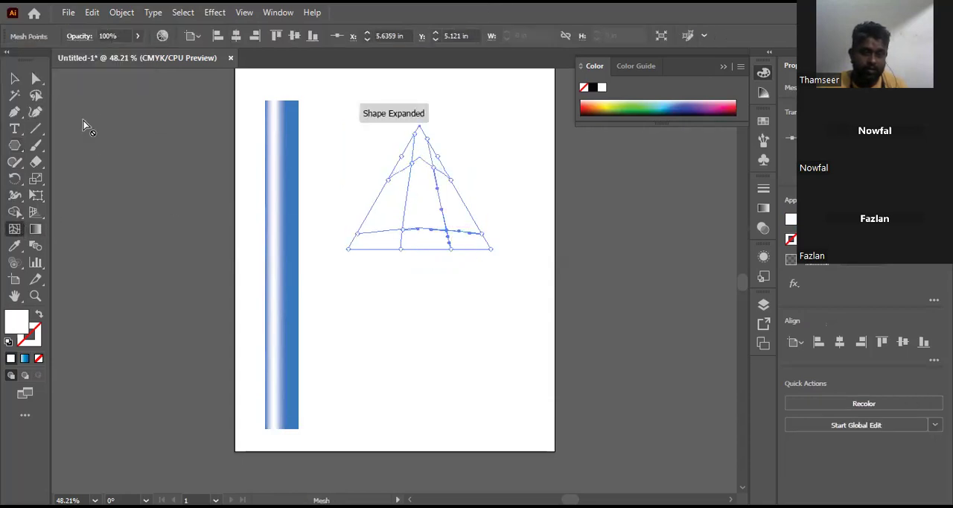
Step: Color the mesh points around the triangle's apex with the copied blue 0380F2
click(36, 78)
drag(391, 91, 466, 175)
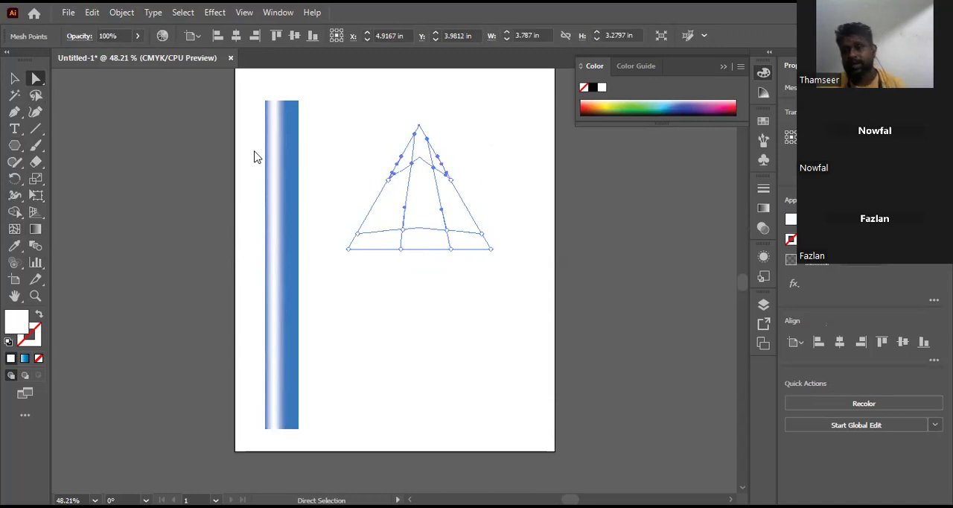
key(ctrl+v)
click(681, 195)
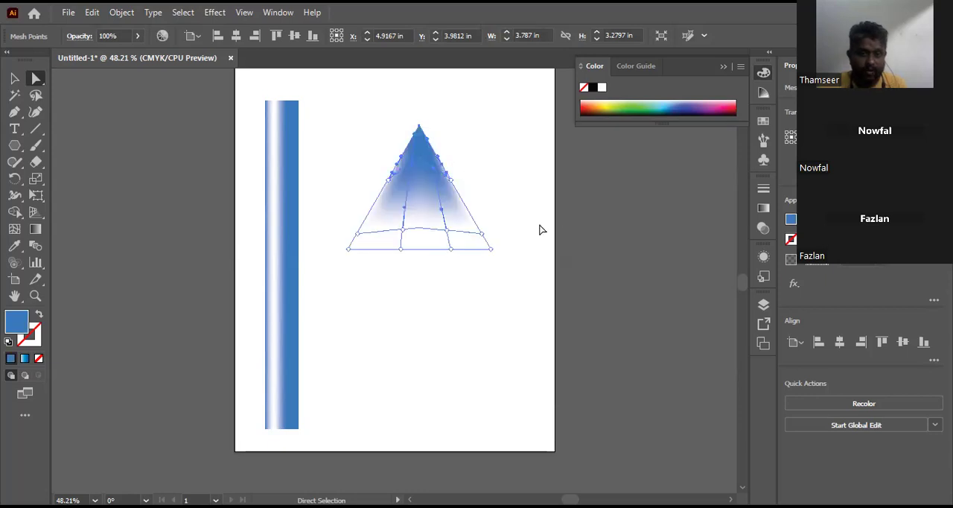
Step: Color the mesh points in the triangle's lower left corner light grey E0E0E0 and copy that hex code
drag(413, 273, 336, 191)
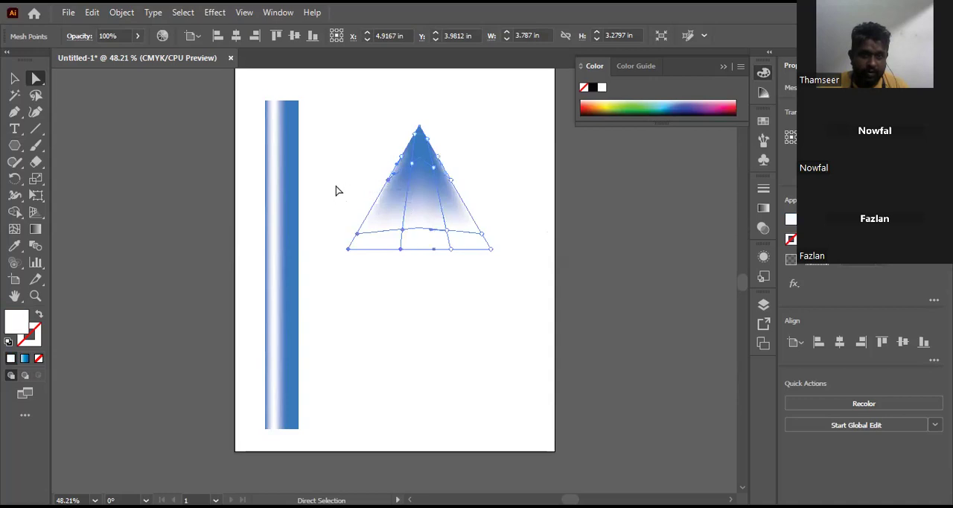
double_click(19, 321)
mouse_move(376, 239)
mouse_down()
mouse_move(362, 227)
mouse_move(359, 246)
mouse_move(352, 198)
mouse_move(356, 206)
mouse_up()
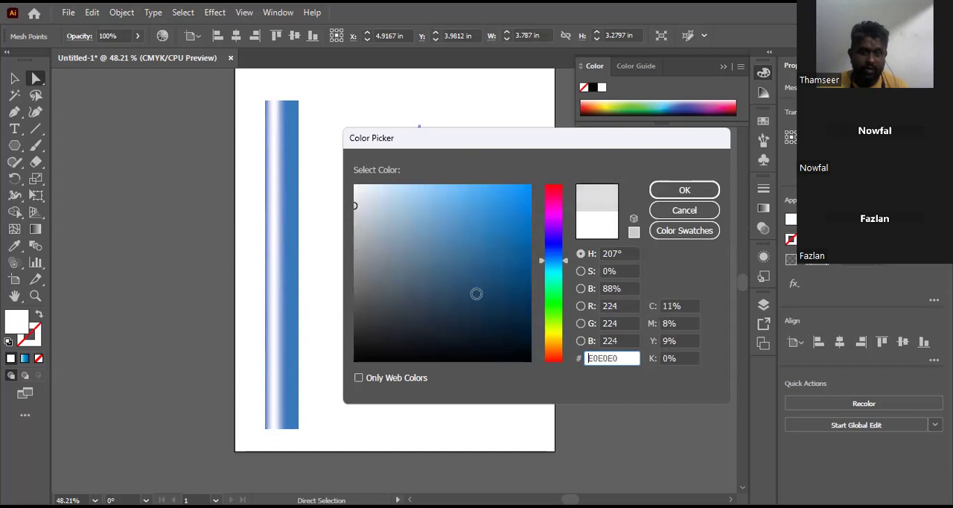
double_click(586, 358)
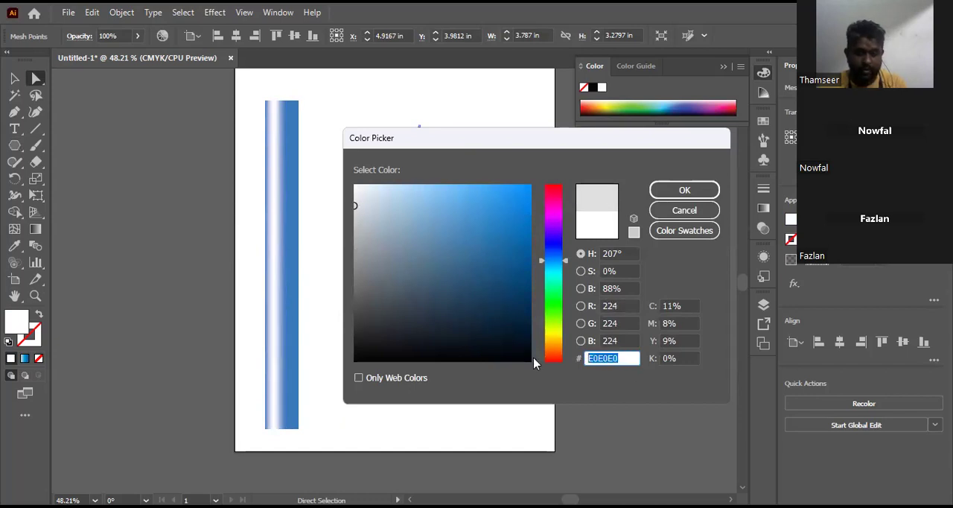
click(700, 191)
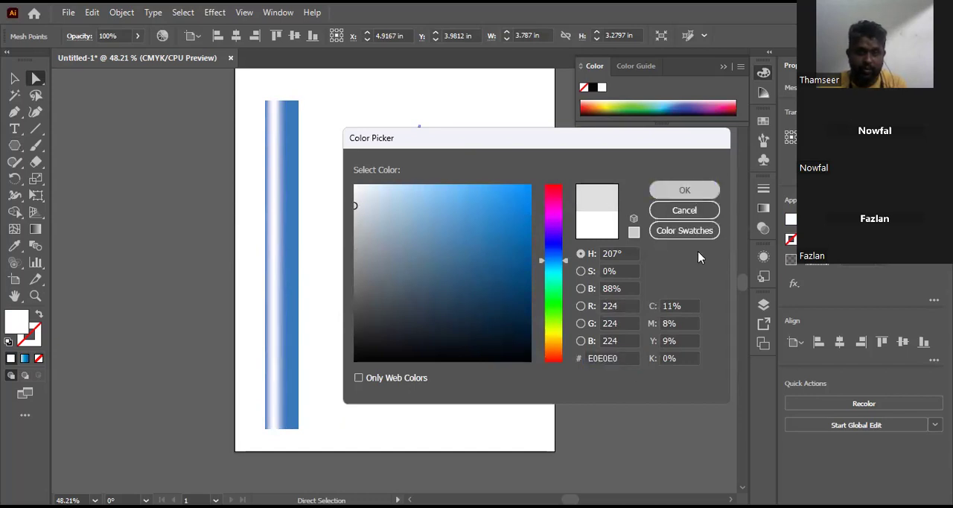
Step: Color the mesh points in the triangle's lower right corner with the same grey E0E0E0 and deselect the mesh
drag(512, 212, 446, 302)
double_click(19, 324)
text(E0E0E0)
click(626, 323)
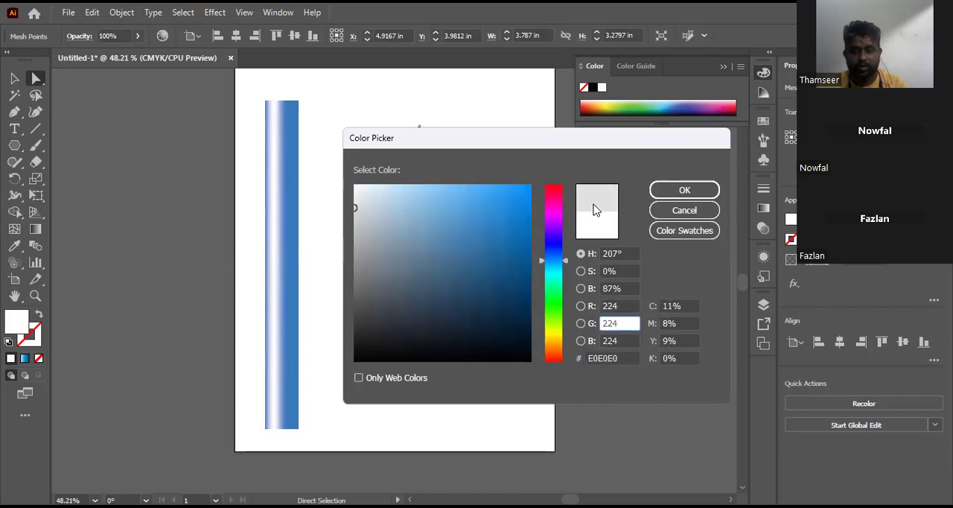
click(685, 192)
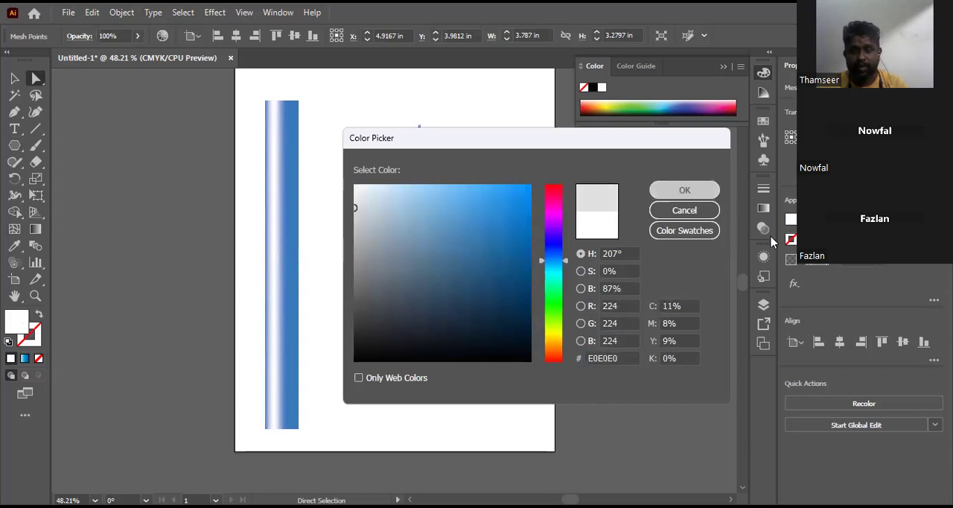
click(15, 78)
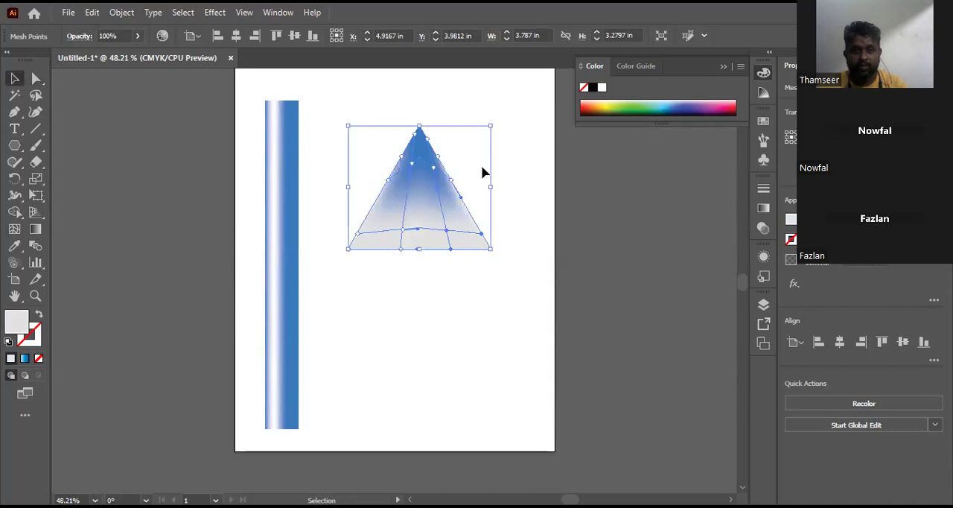
click(502, 172)
key(u)
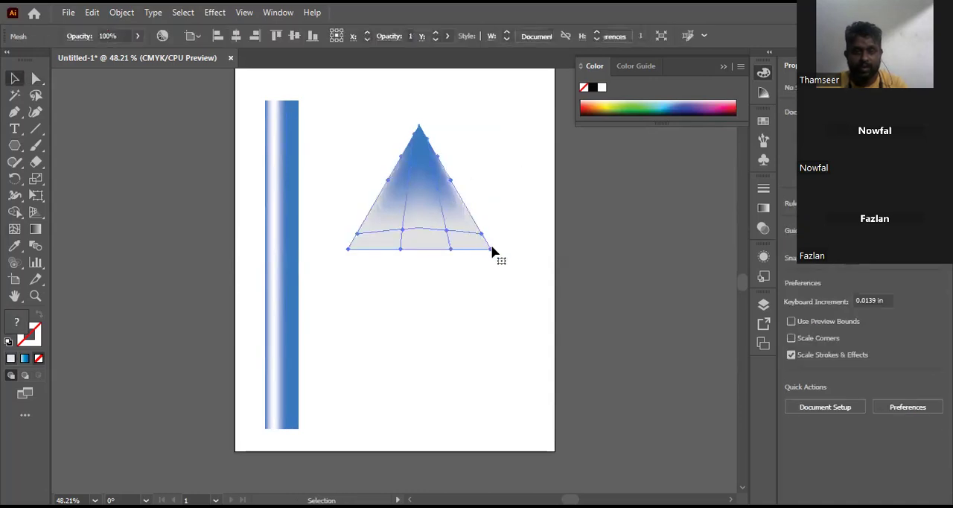
Step: Shrink the triangle to about 1.41 by 1.48 in and place it centred on the pole's upper end as a pencil tip
click(495, 252)
drag(491, 249, 401, 181)
drag(279, 177, 301, 181)
drag(375, 143, 283, 88)
drag(412, 119, 414, 135)
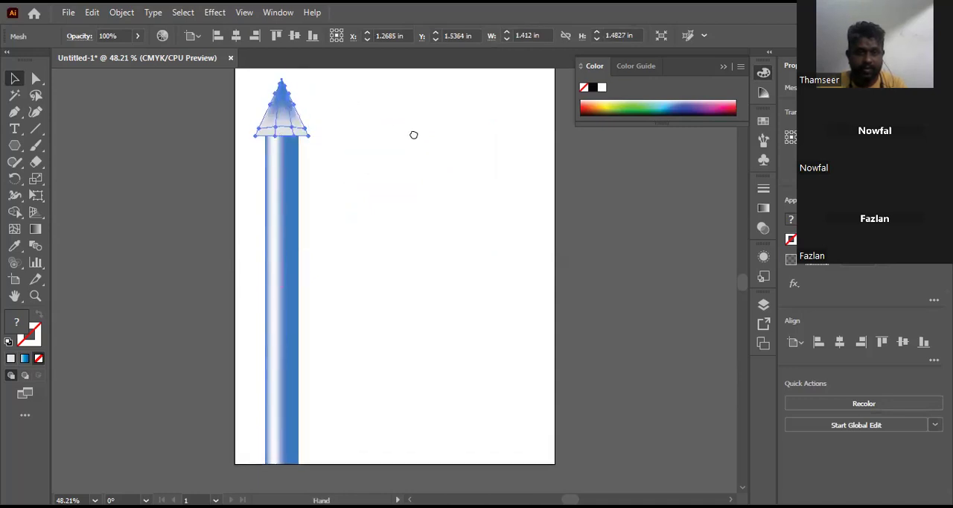
Step: Narrow the pencil tip to the pole's width of 0.8889 in, line up its edges with the pole and deselect it
drag(254, 108, 303, 110)
click(314, 117)
click(294, 110)
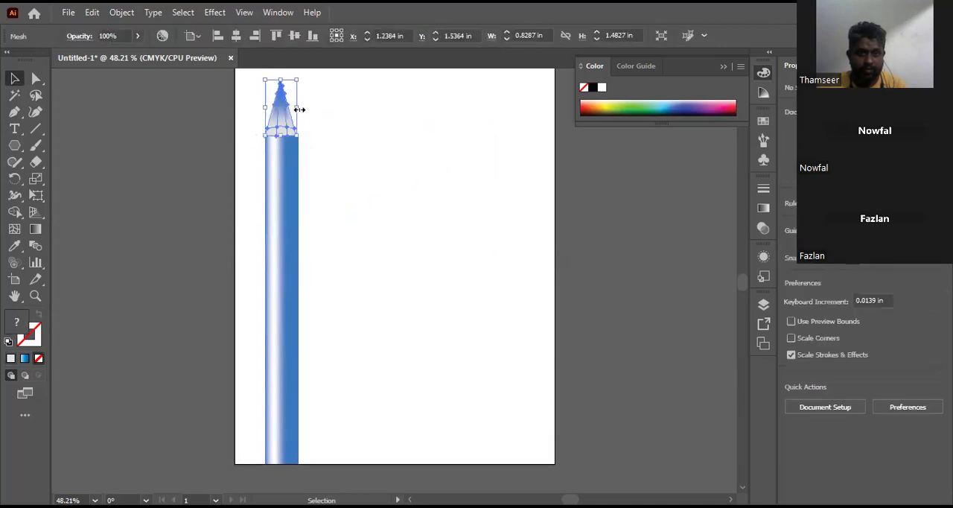
click(299, 107)
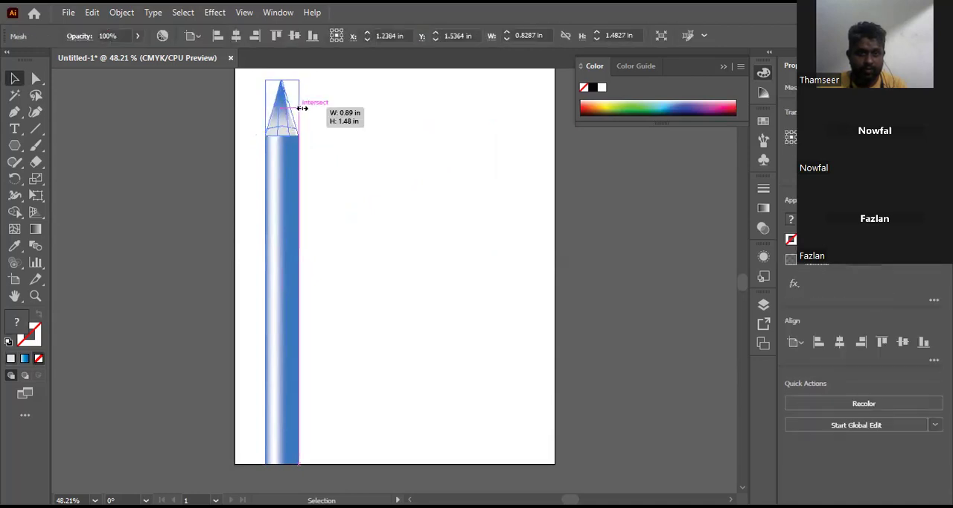
click(413, 154)
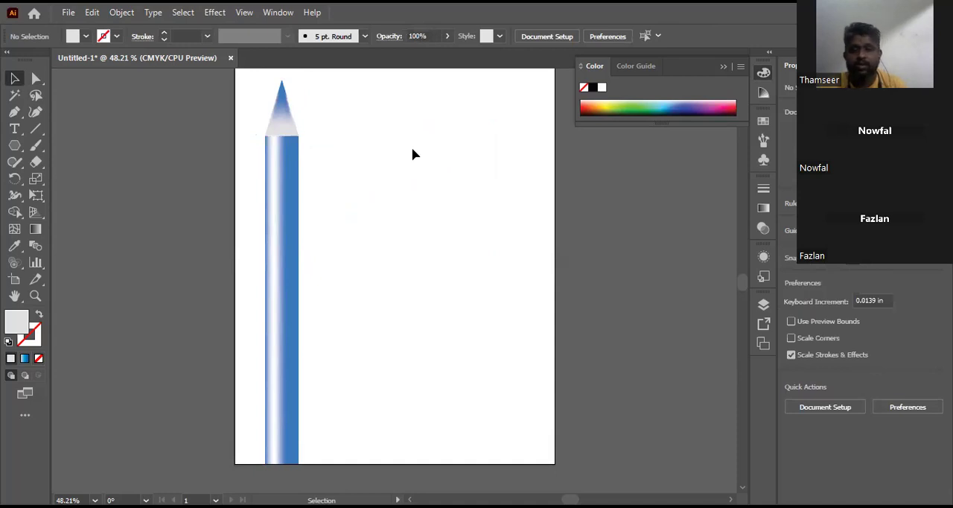
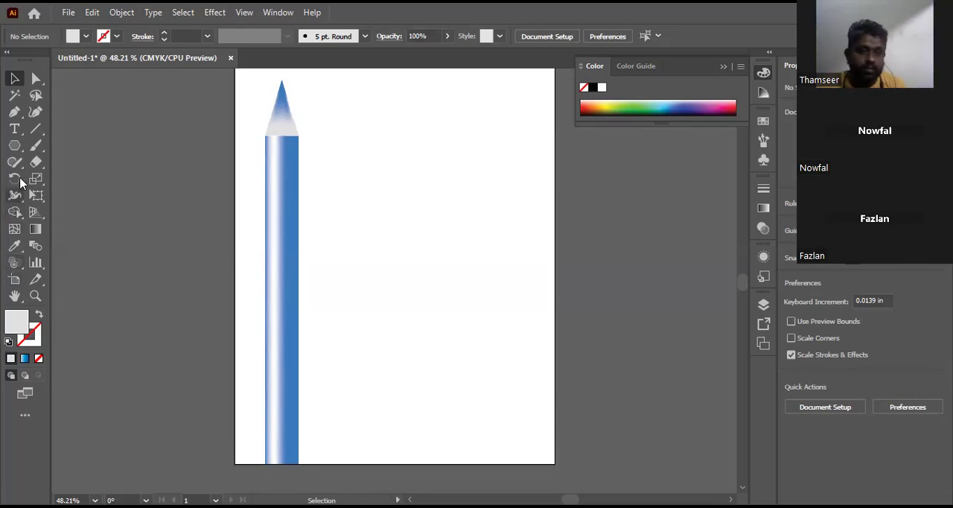
Step: Draw a three-sided polygon with a 2.1864 in radius beside the pencil and fill it with white
click(20, 151)
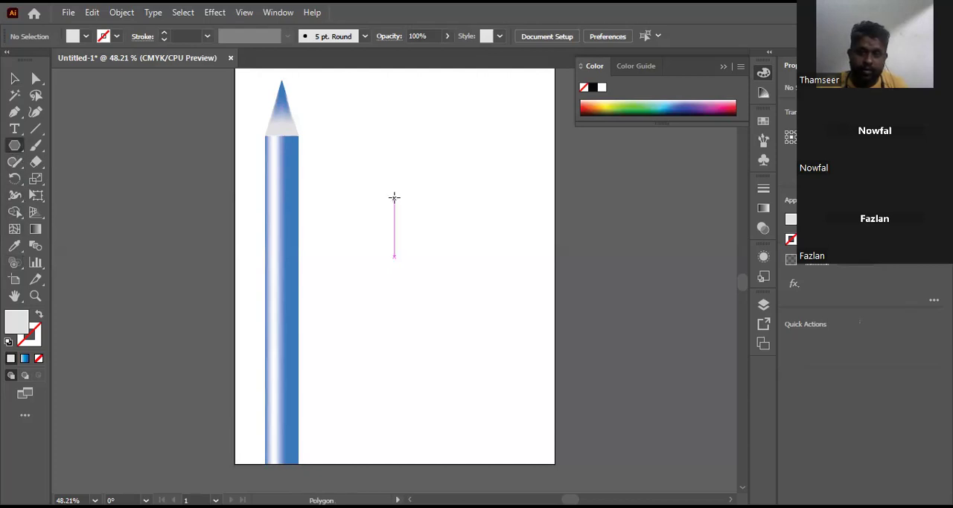
click(394, 198)
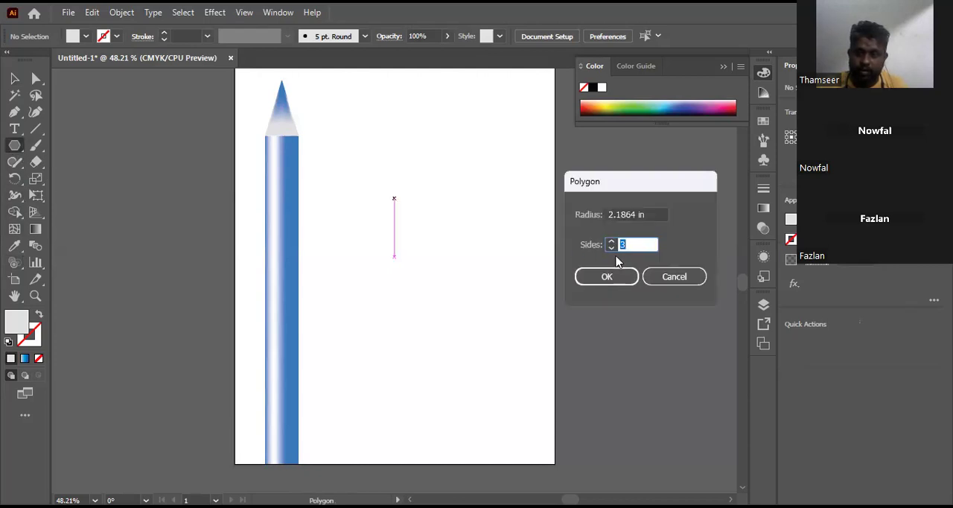
click(606, 276)
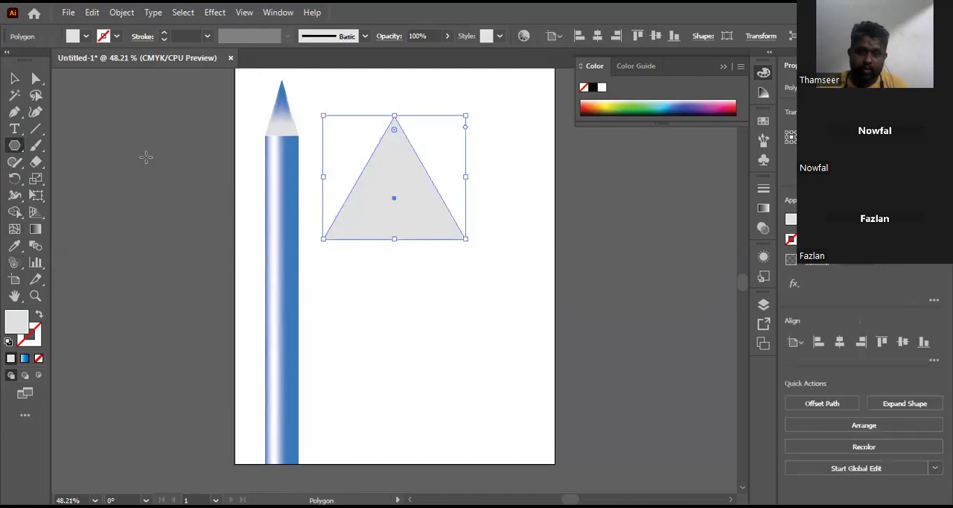
click(84, 41)
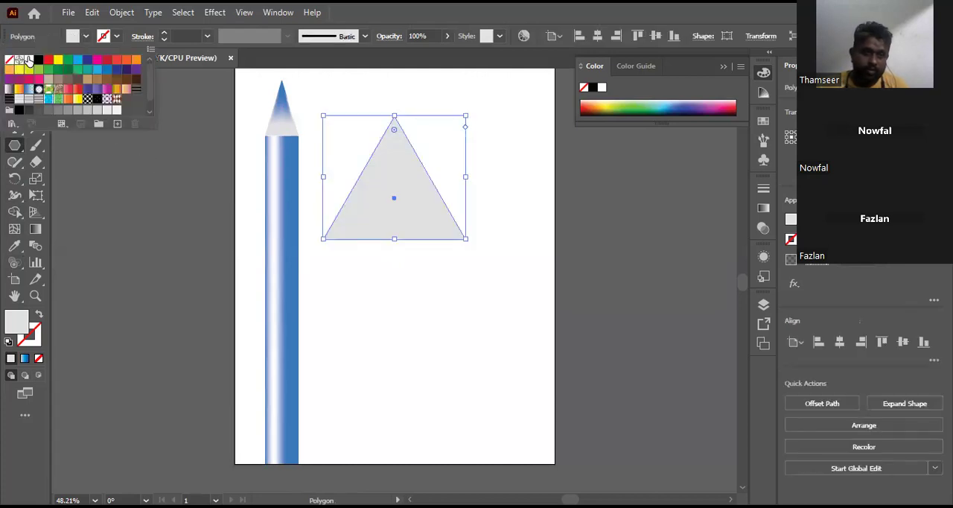
click(29, 59)
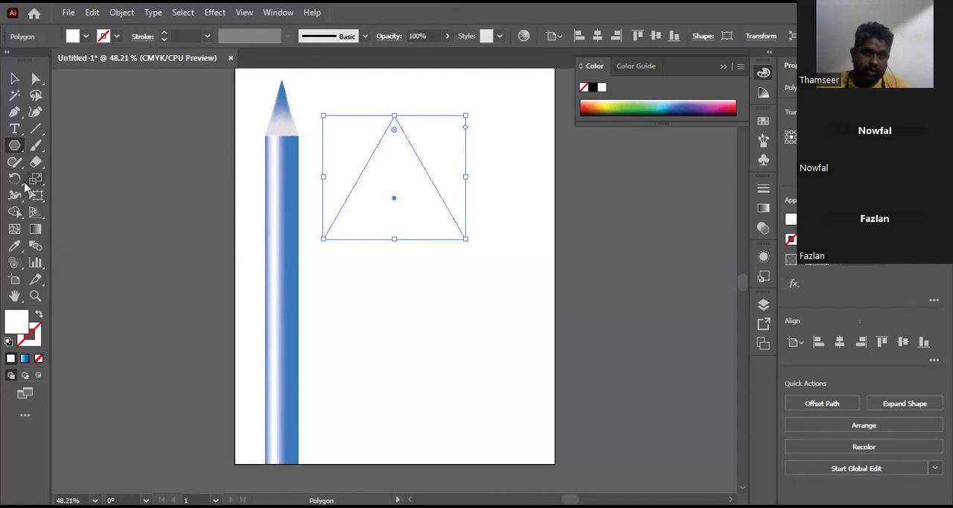
Step: Add two mesh points inside the white triangle, select the mesh points around its apex and deselect the triangle
click(14, 229)
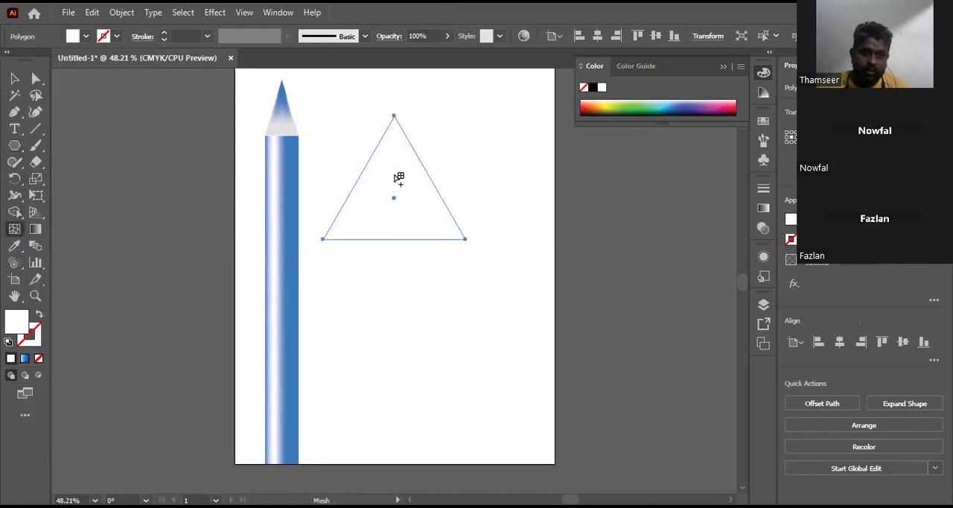
click(386, 160)
click(412, 208)
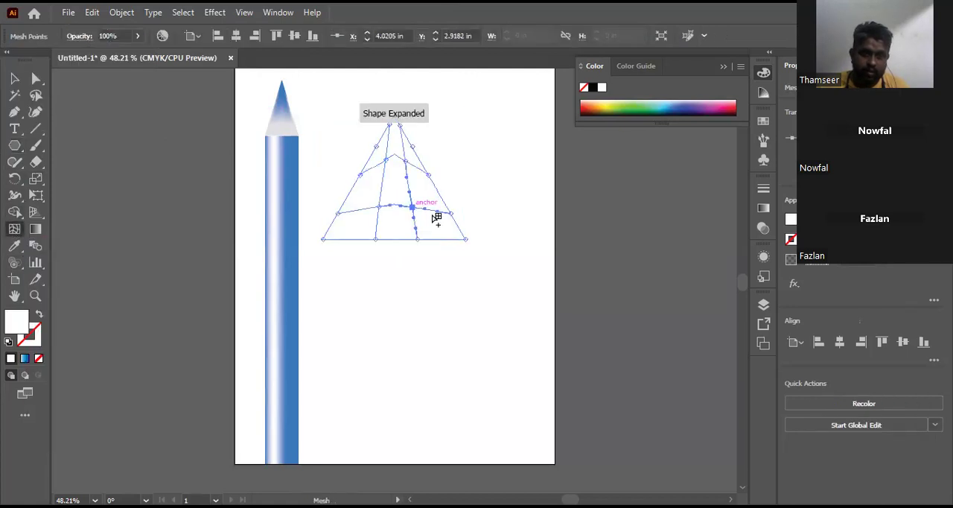
click(35, 79)
drag(354, 98, 429, 132)
click(14, 79)
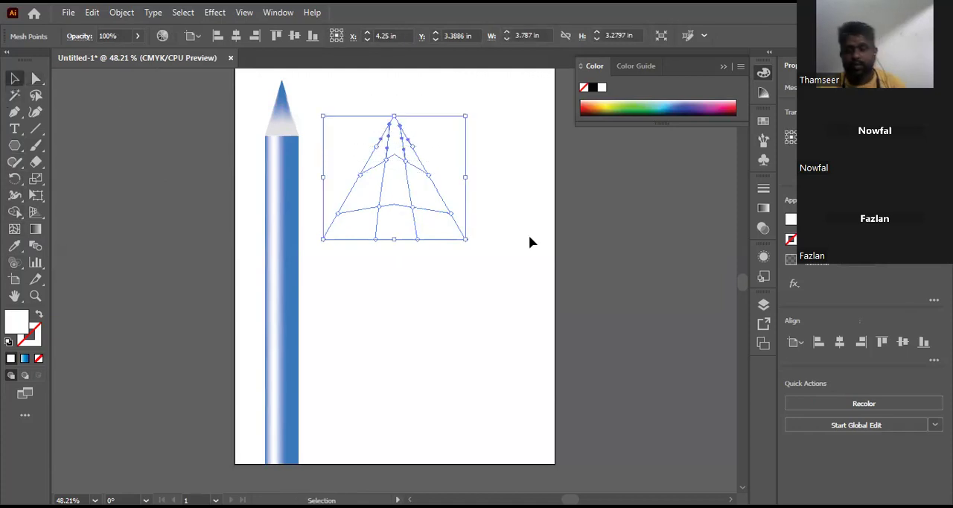
key(ctrl+h)
click(121, 195)
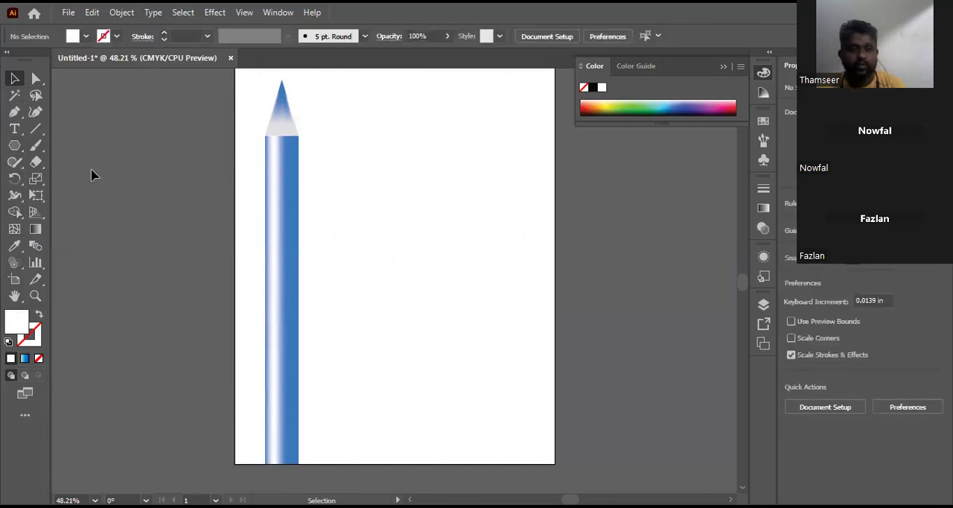
Step: Draw another white triangle with 3 sides and a 2.1864 in radius on the empty area beside the pencil
click(14, 146)
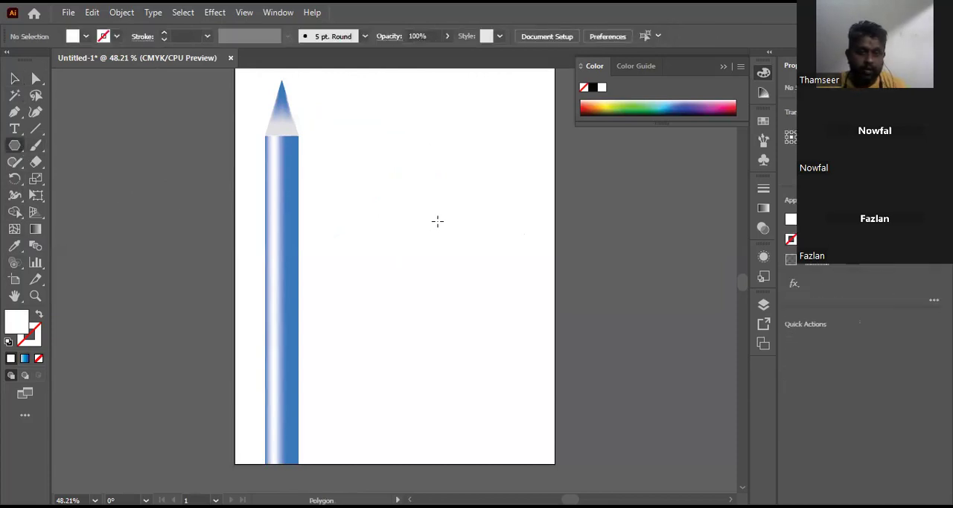
click(437, 221)
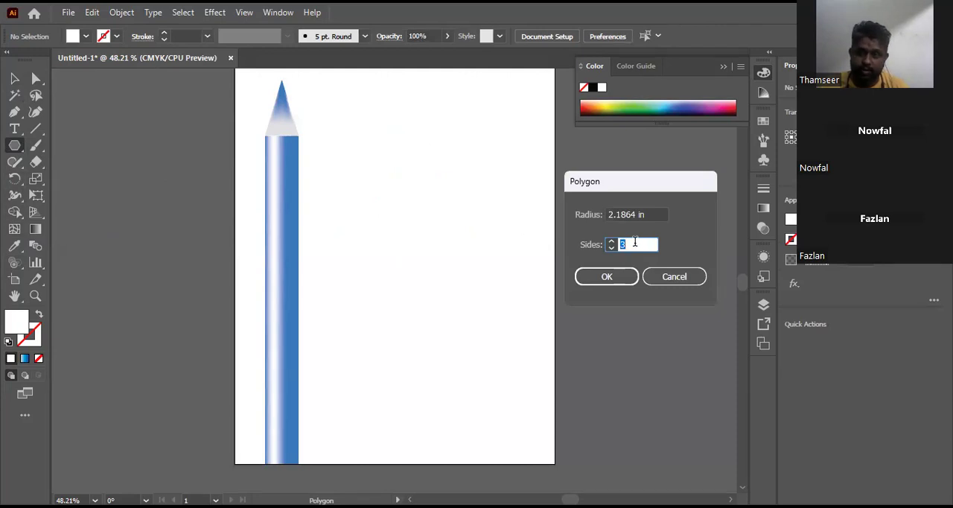
click(613, 276)
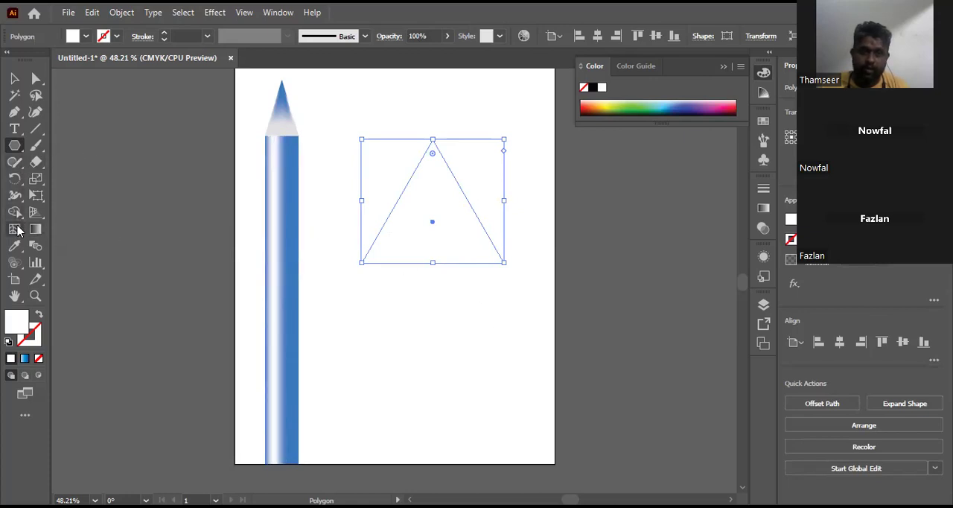
Step: Add two mesh points inside the new triangle and select the mesh points in its upper part
click(18, 231)
click(423, 198)
click(455, 237)
click(36, 78)
drag(392, 117, 479, 200)
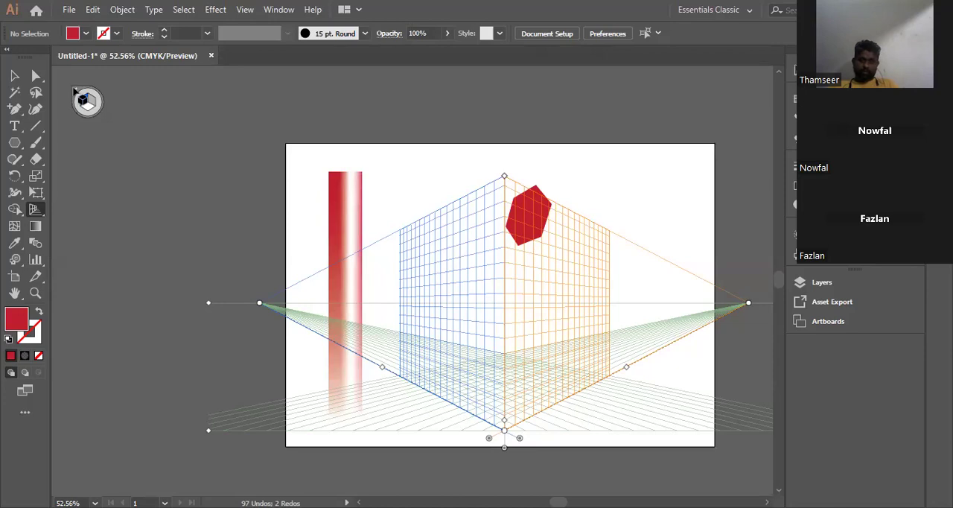
Step: Switch to the Perspective Selection tool and back to the Perspective Grid tool, and hide the perspective grid
drag(41, 215, 93, 226)
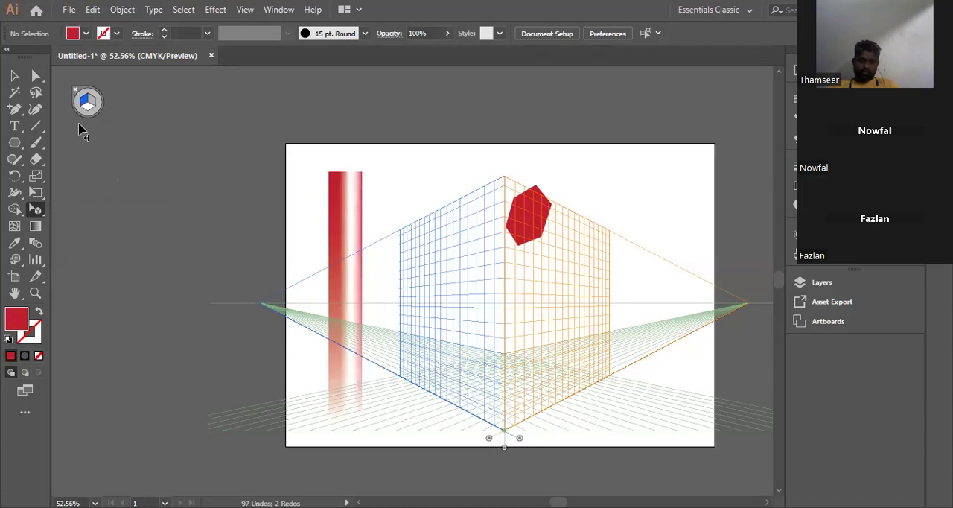
drag(43, 216, 112, 204)
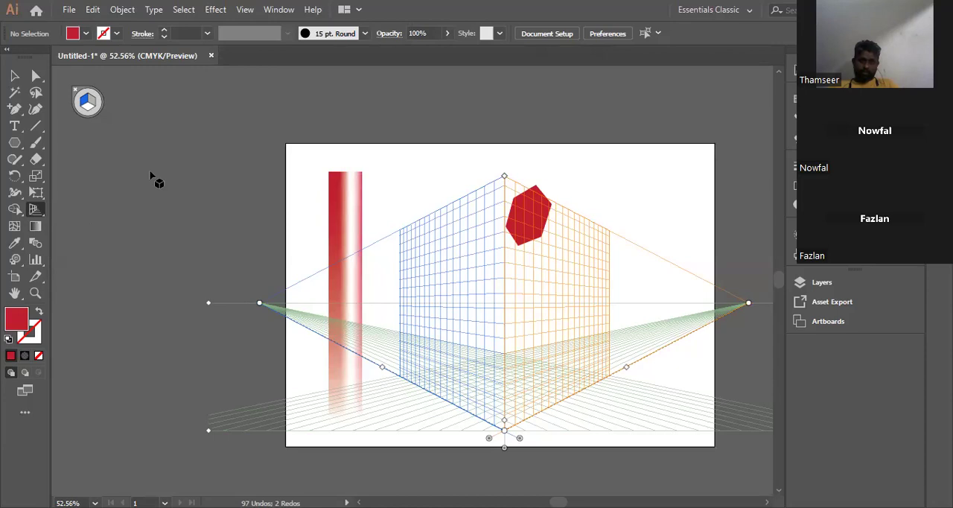
click(74, 93)
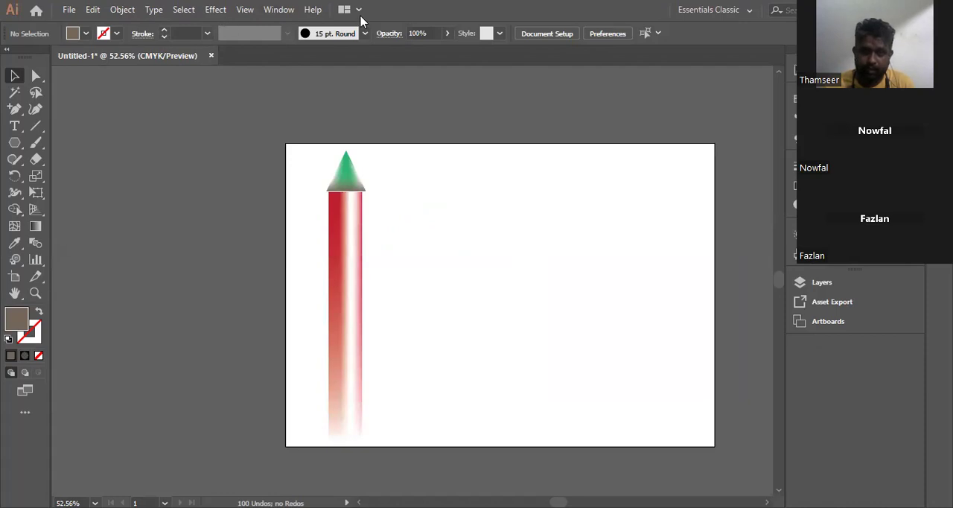
Step: Move the green tip off the red pole to the artboard's upper middle, fill its whole mesh with white FFFFFF and deselect it
click(346, 169)
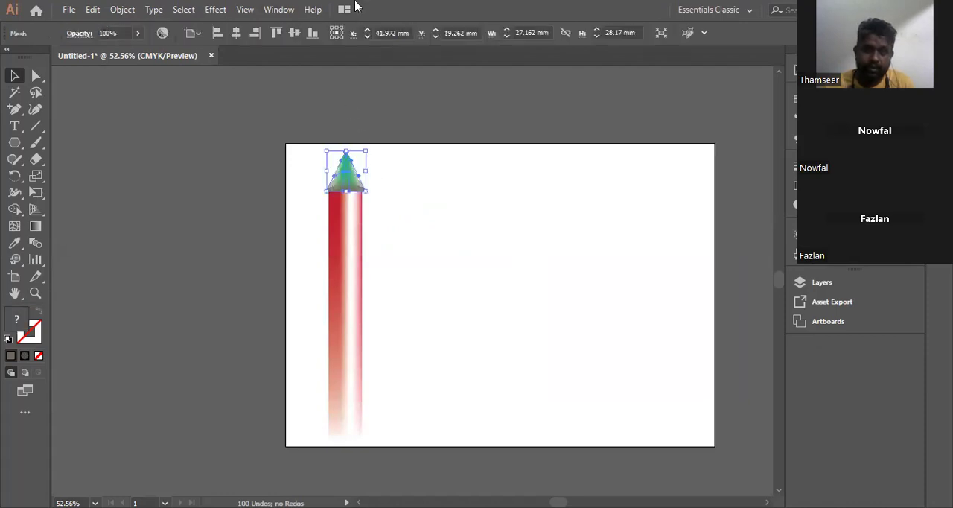
drag(343, 171, 490, 216)
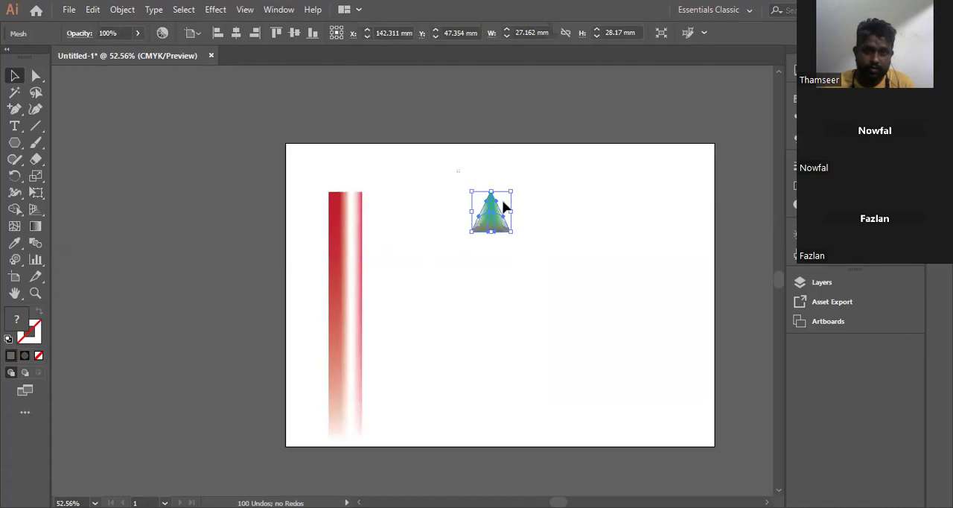
click(37, 76)
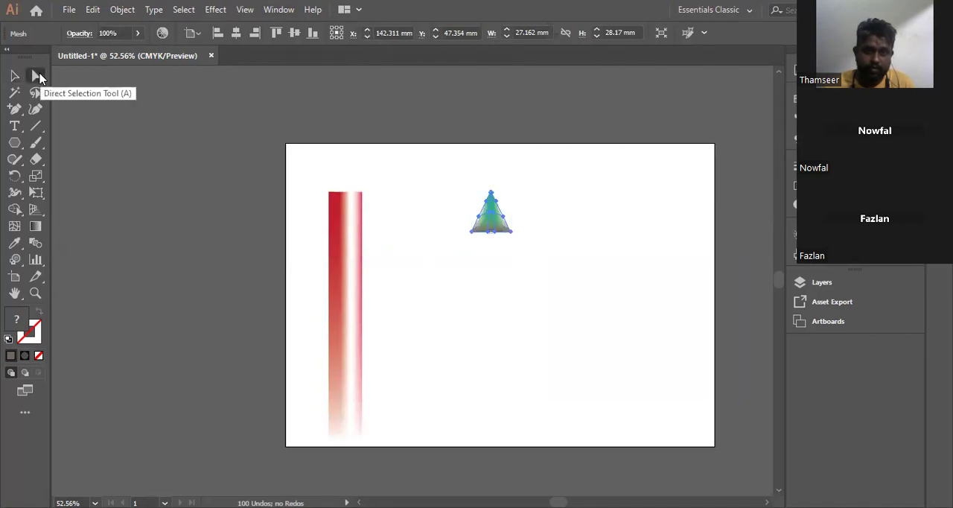
drag(434, 166, 568, 279)
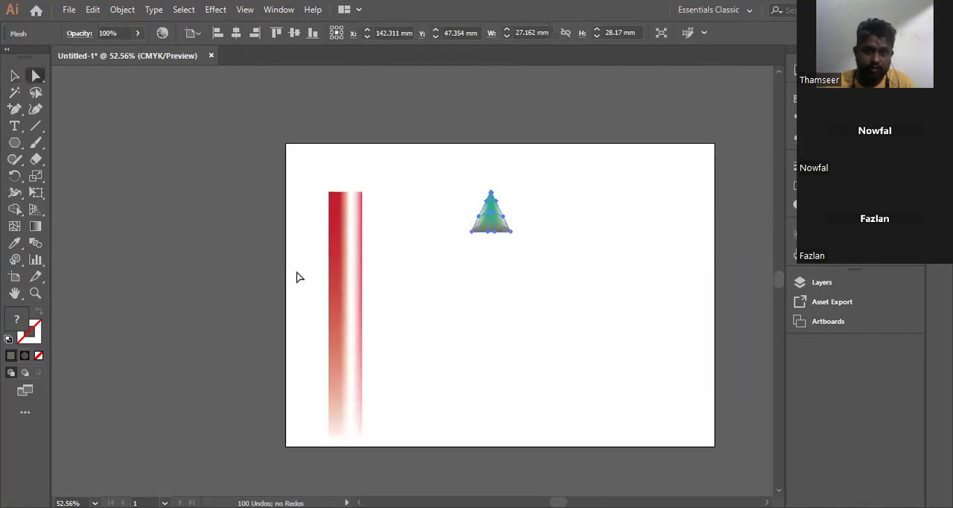
double_click(16, 312)
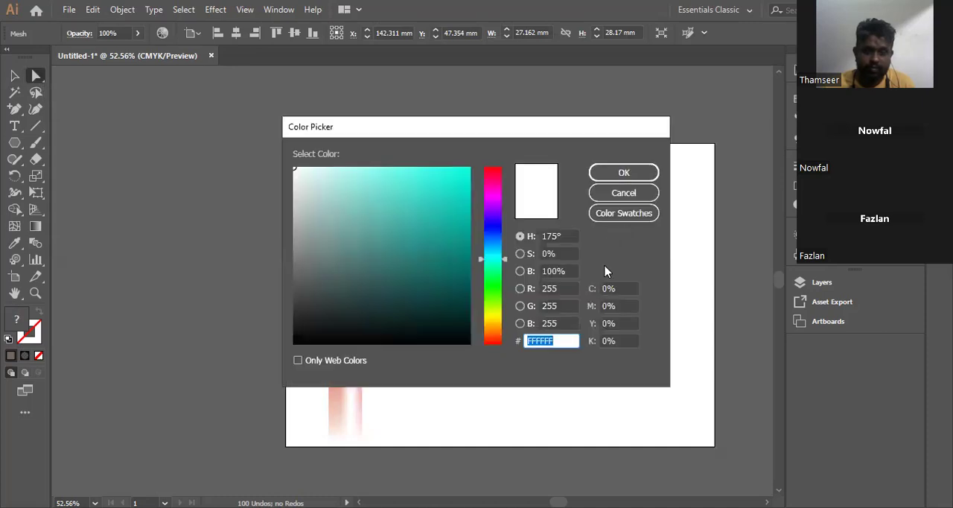
click(645, 172)
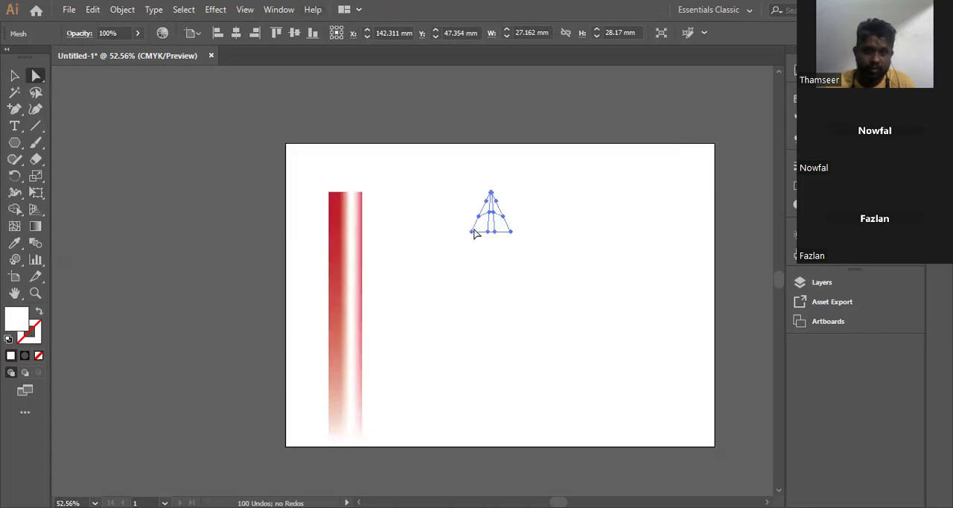
click(545, 179)
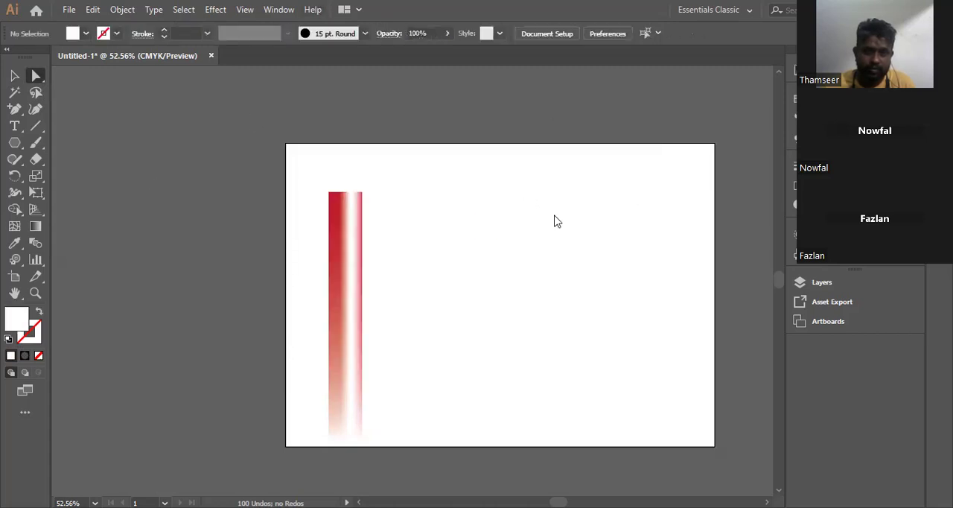
Step: Try to move the mesh point on the triangle's right edge downward and undo the move
click(504, 228)
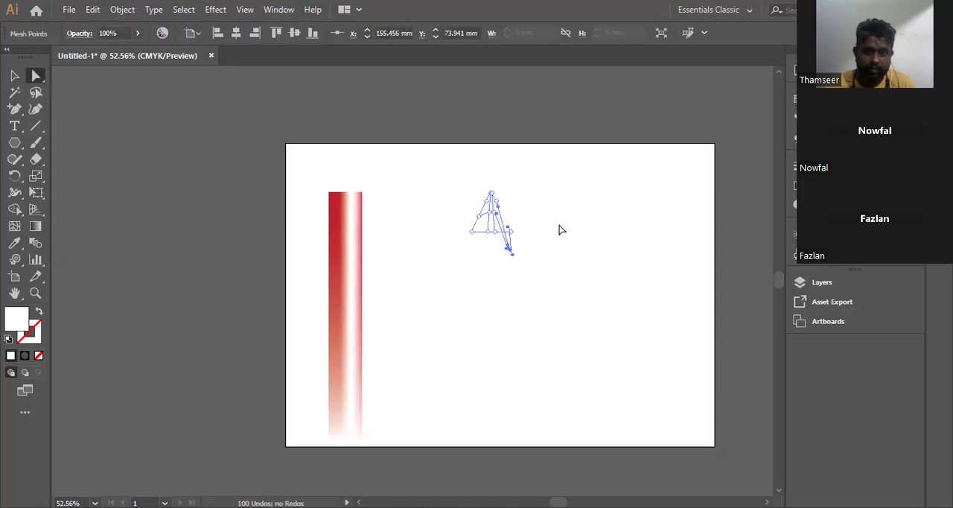
click(96, 12)
click(114, 27)
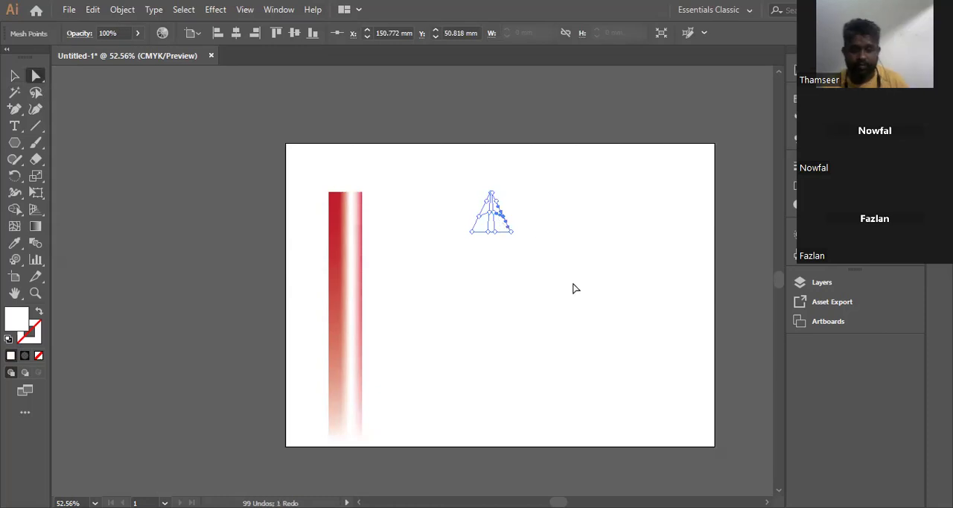
Step: Select the mesh points around the triangle's apex and color them with the dark red sampled from the pole's left side
scroll(573, 288, up, 3)
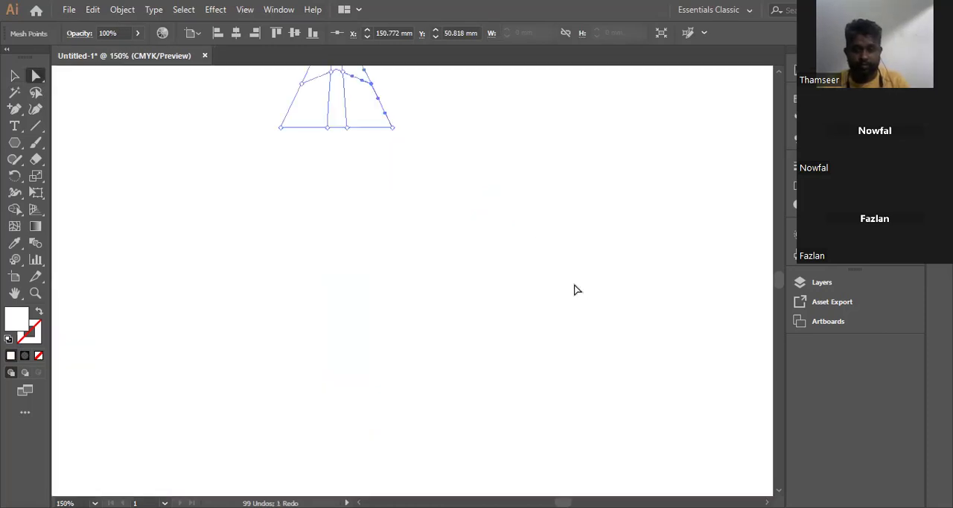
drag(424, 137, 540, 288)
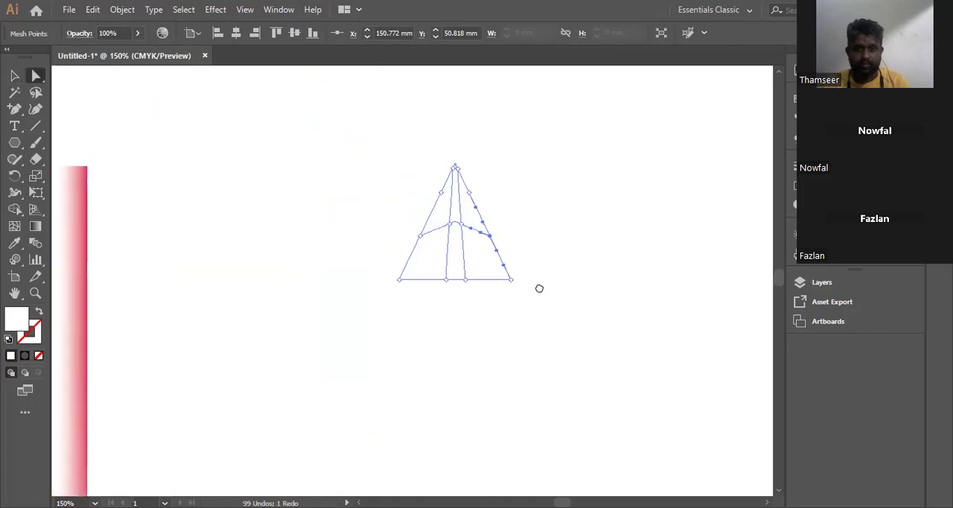
drag(391, 137, 502, 209)
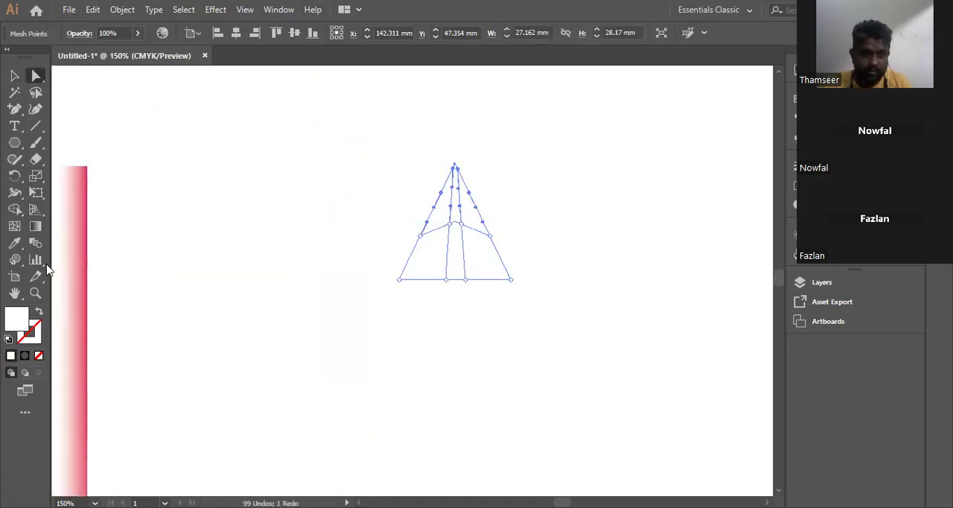
click(14, 243)
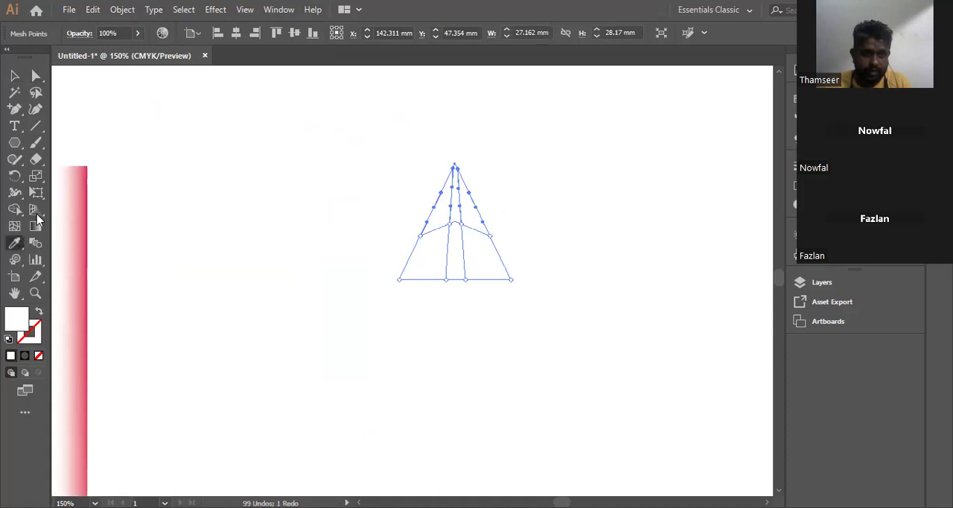
click(88, 181)
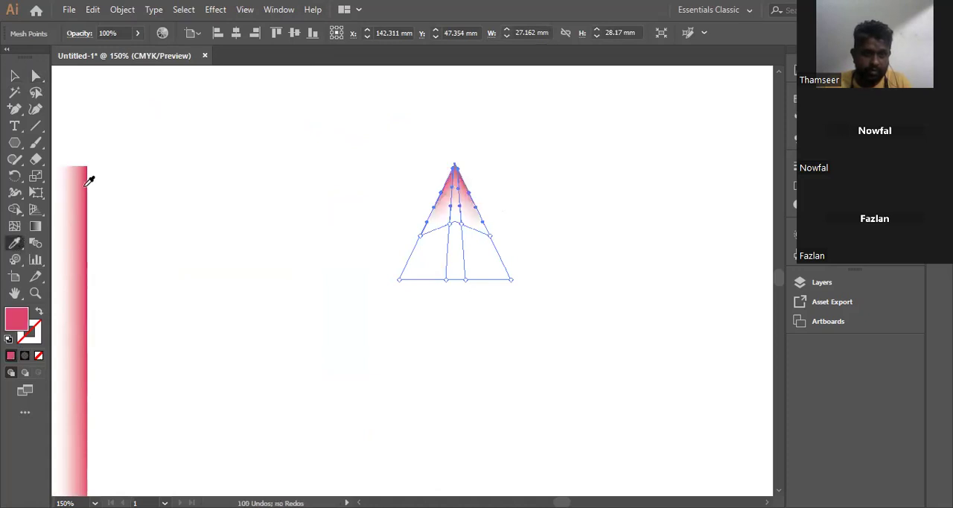
click(84, 284)
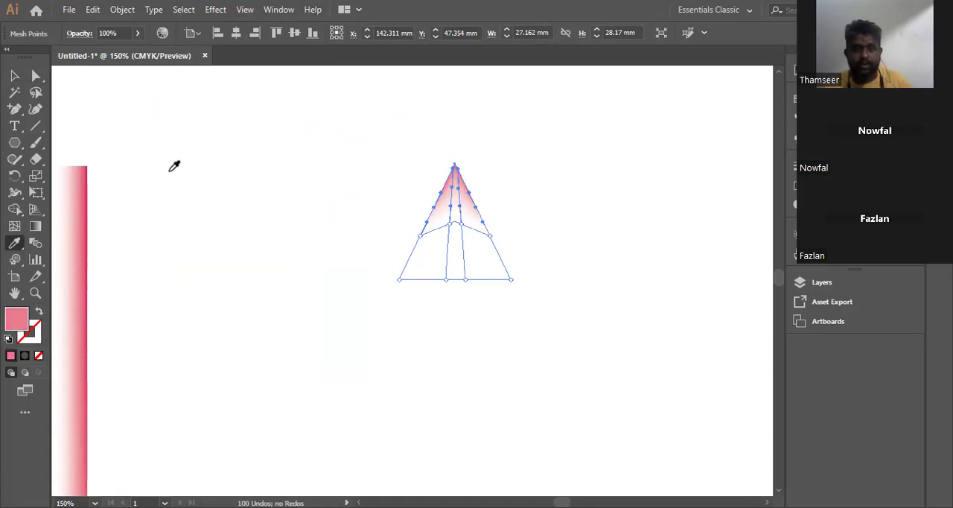
drag(169, 170, 301, 175)
click(154, 204)
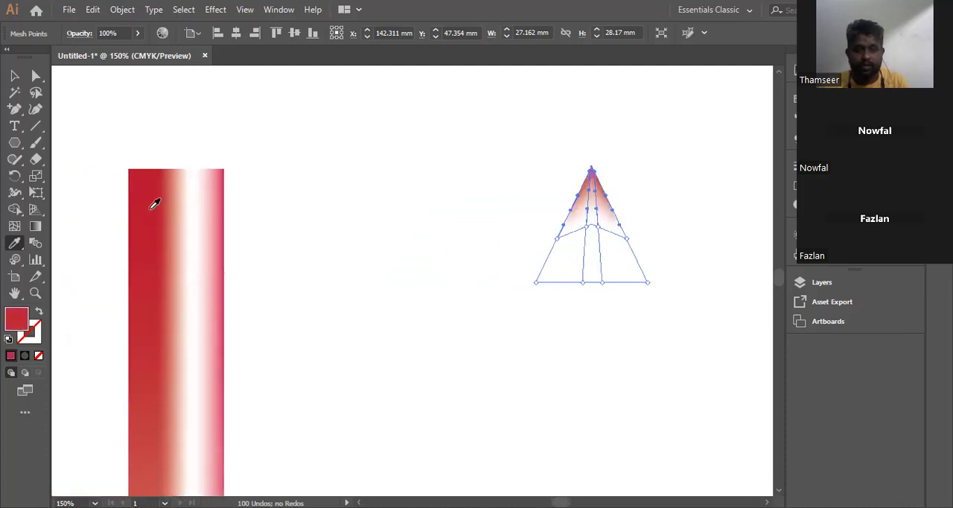
Step: Color the triangle's inner right mesh point with the red sampled from the pole's left side using the Eyedropper
click(35, 77)
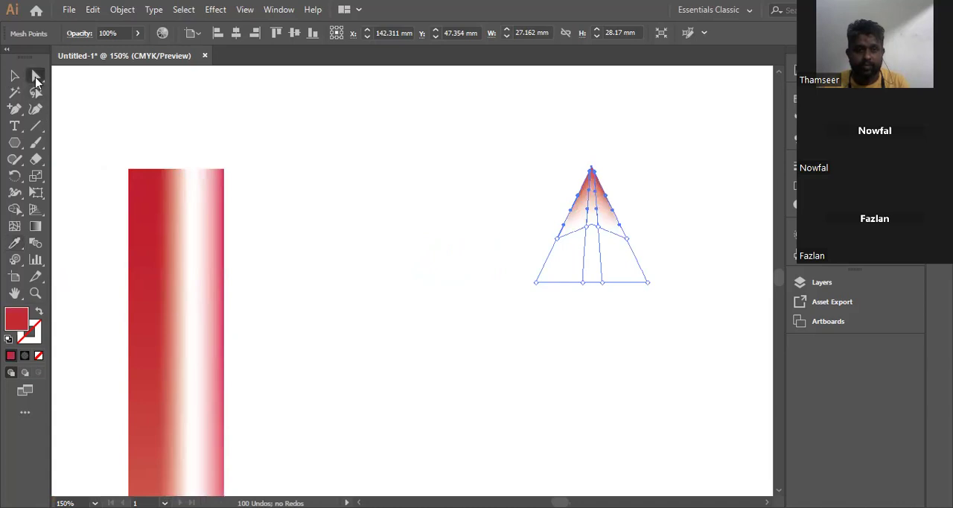
click(599, 227)
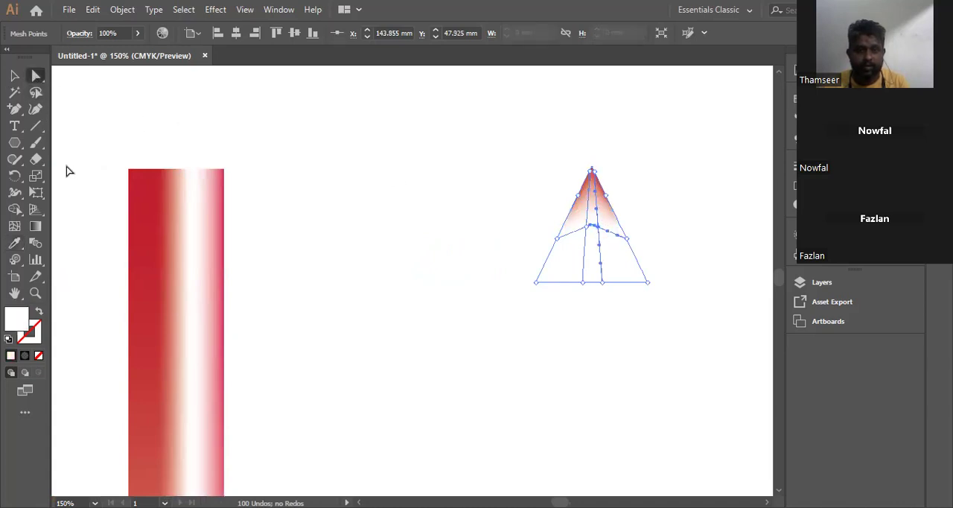
click(15, 244)
click(143, 251)
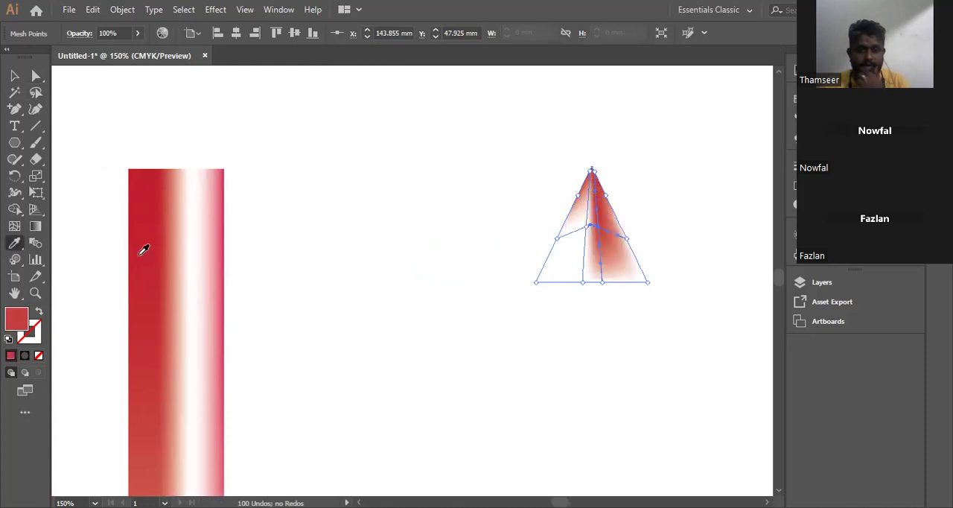
Step: Select the mesh patch in the triangle's lower-left part and fill its points with gray B7B7B7
click(35, 75)
click(511, 292)
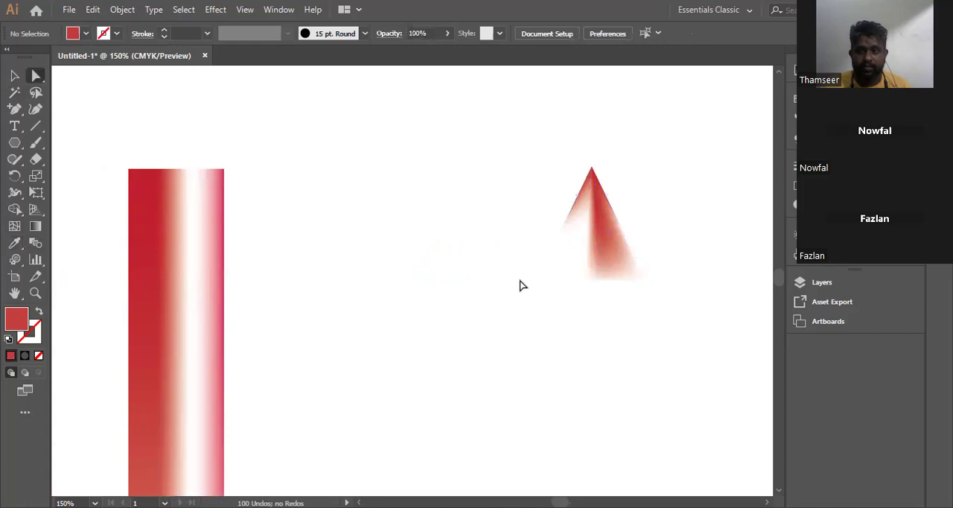
click(562, 271)
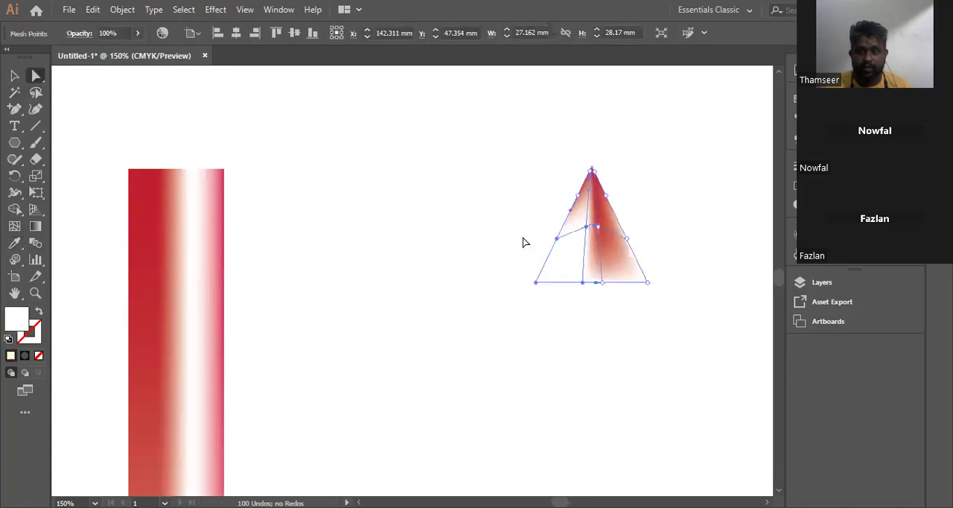
mouse_move(507, 221)
mouse_down()
mouse_move(566, 310)
mouse_move(594, 321)
mouse_move(543, 253)
mouse_move(534, 221)
mouse_move(525, 247)
mouse_move(517, 225)
mouse_up()
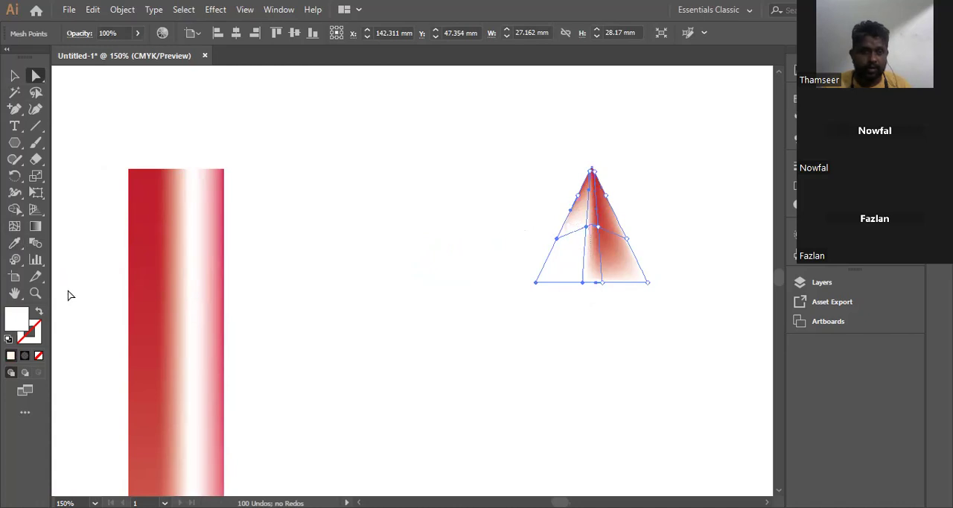
double_click(18, 324)
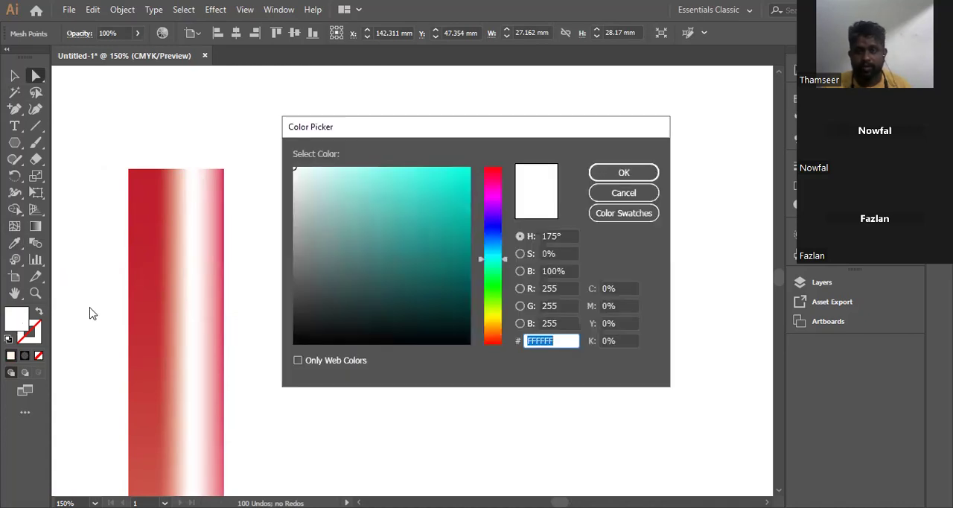
click(294, 216)
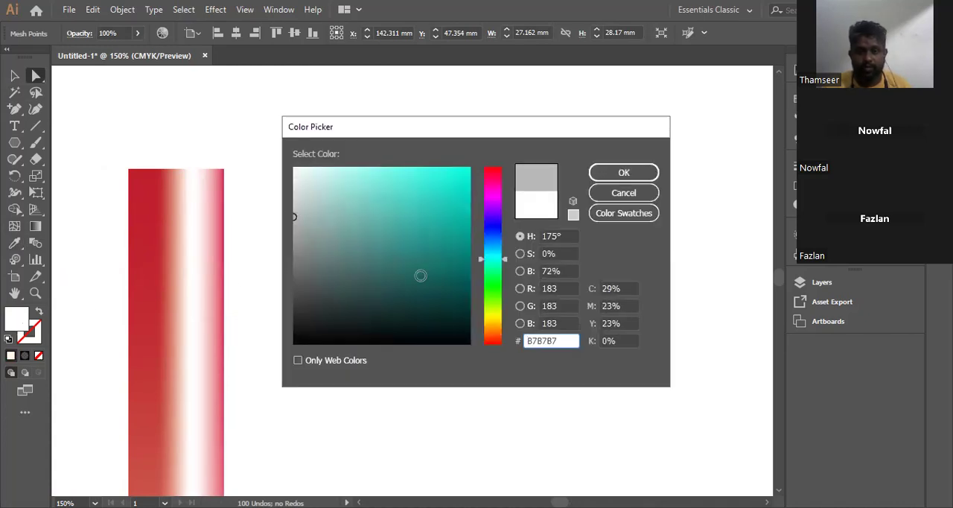
drag(560, 340, 519, 339)
key(BackSpace)
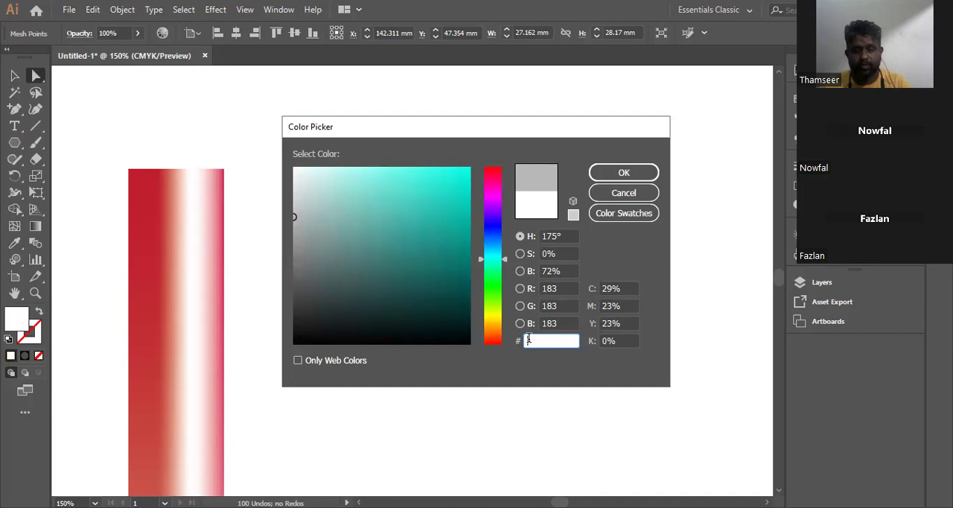
key(ctrl+z)
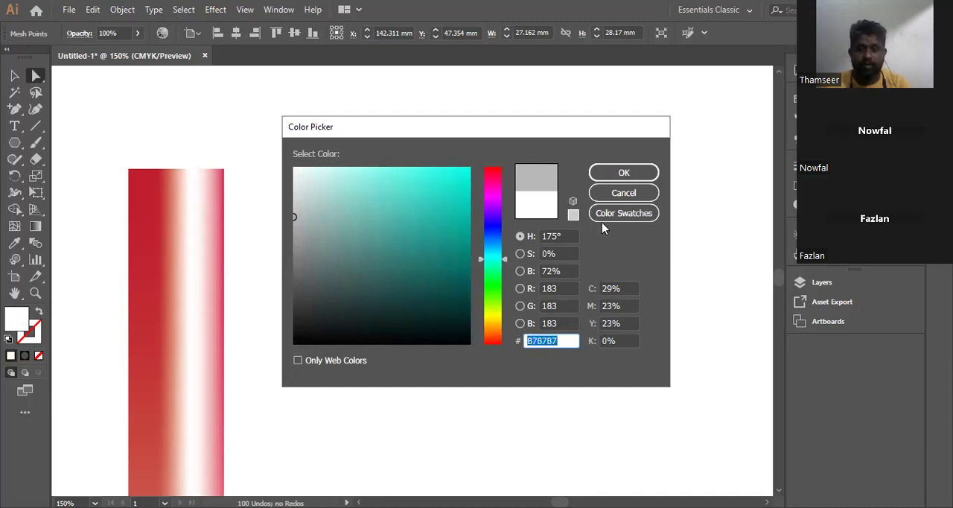
click(624, 173)
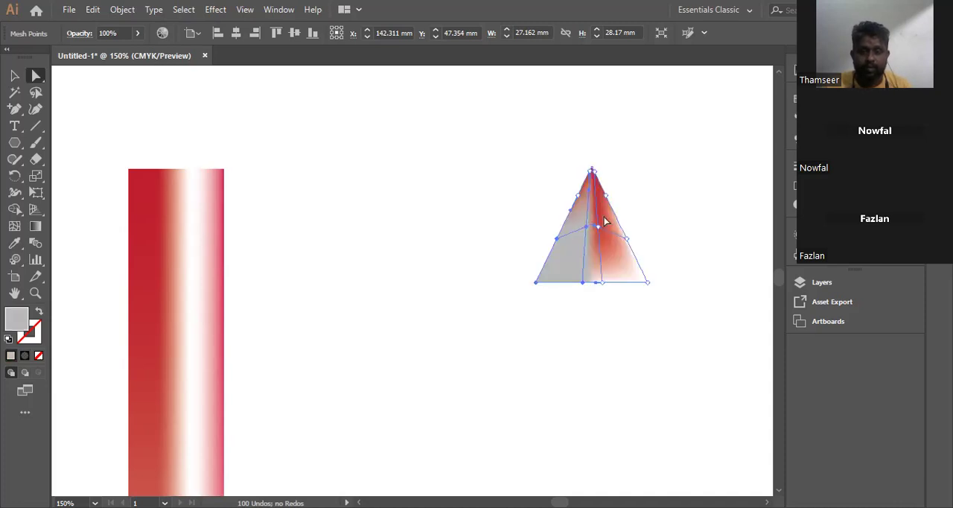
Step: Color the mesh points at the triangle's lower-right base with gray B7B7B7 and deselect the triangle
drag(666, 311, 594, 281)
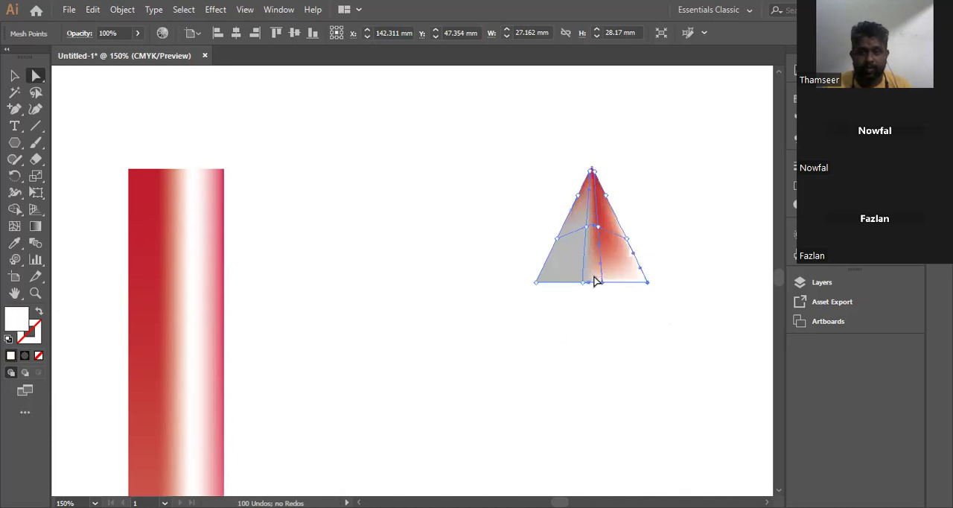
double_click(14, 319)
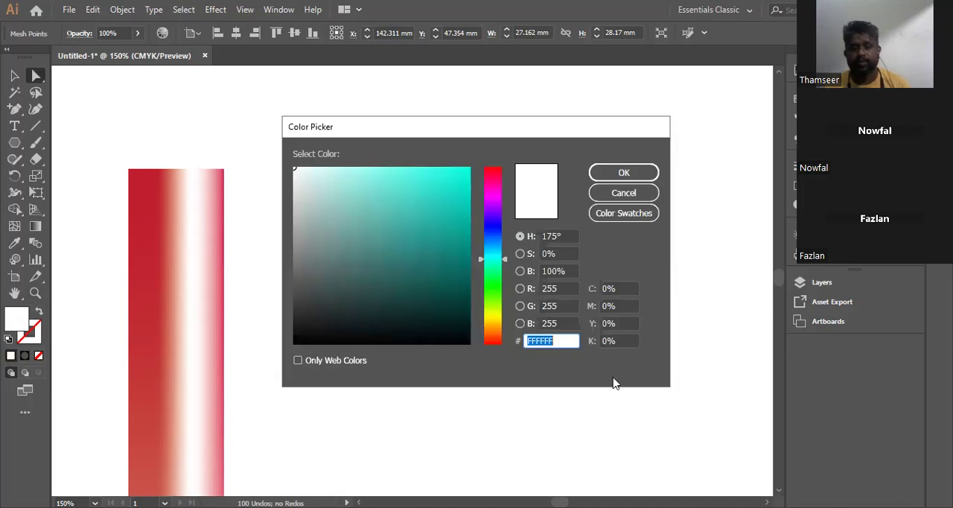
text(B7B7B7)
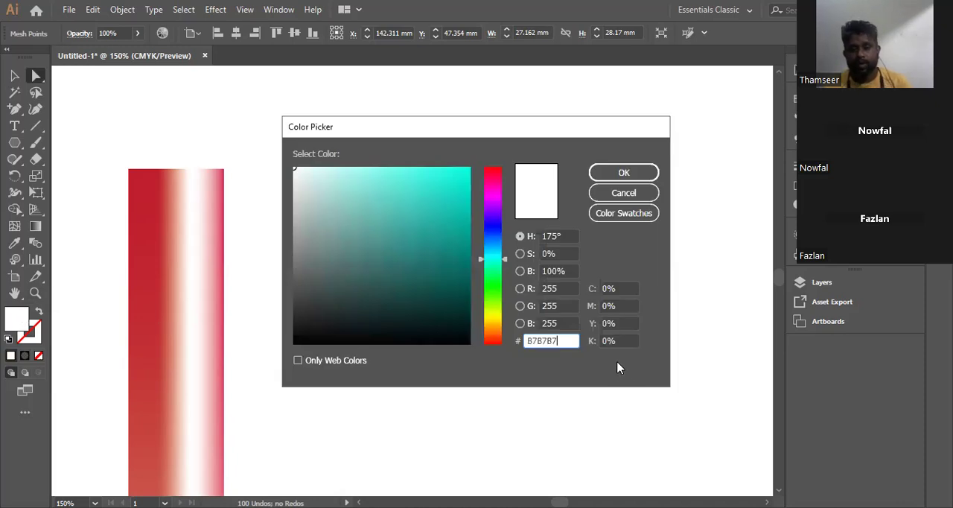
click(625, 175)
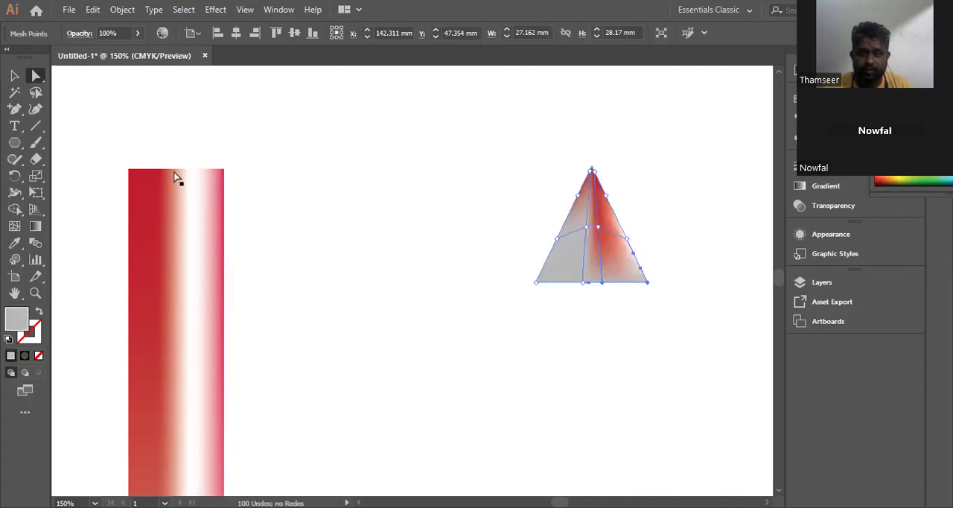
click(14, 75)
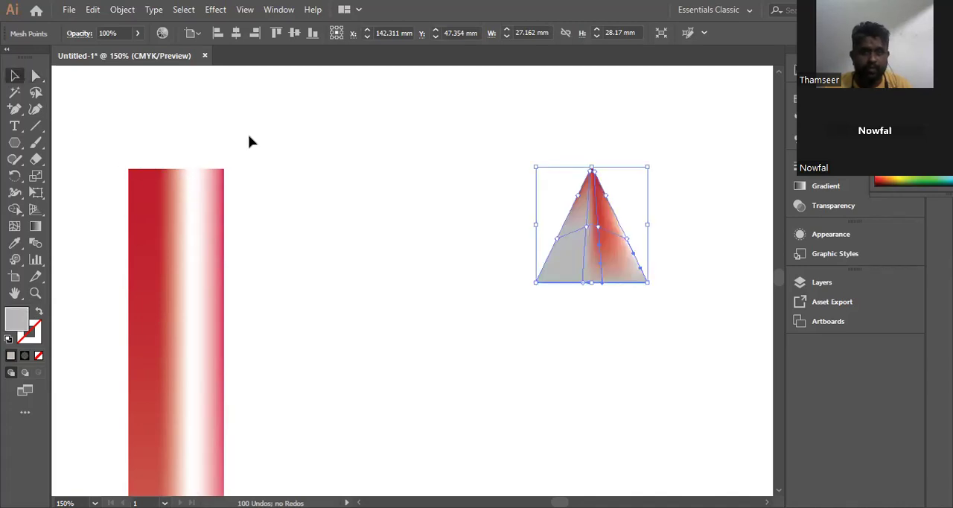
click(668, 270)
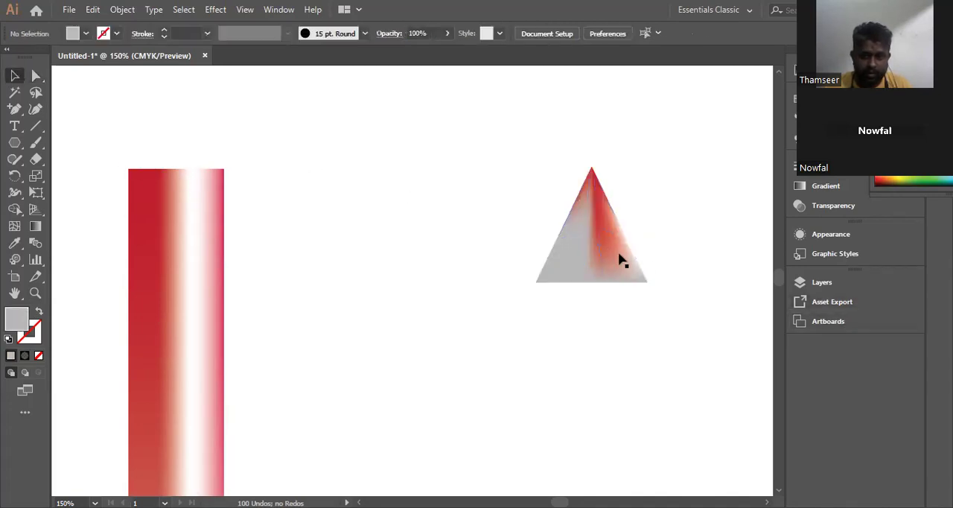
Step: Place the triangle on top of the red pole as its tip, narrow it to about 24.4 mm wide and deselect it
drag(617, 260, 202, 145)
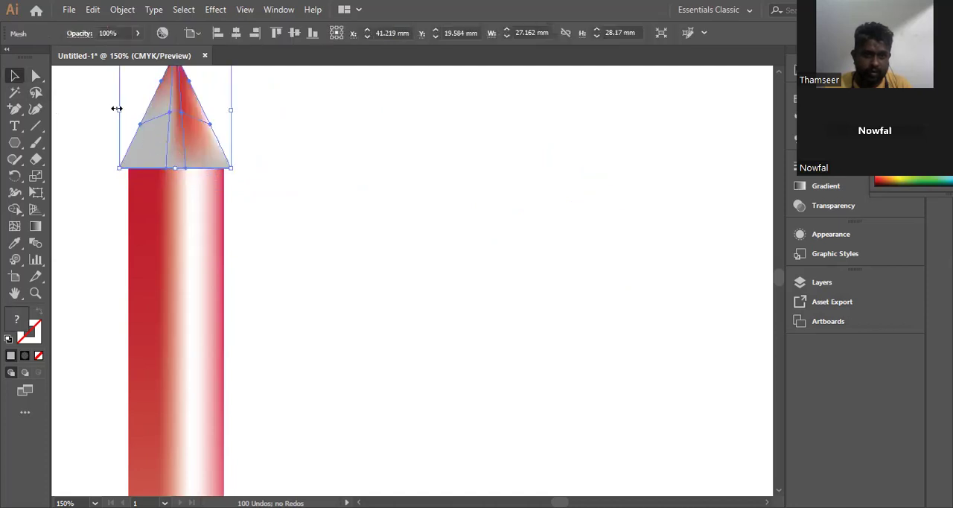
mouse_move(118, 112)
mouse_down()
mouse_move(160, 102)
mouse_move(177, 109)
mouse_move(128, 113)
mouse_up()
drag(231, 108, 229, 108)
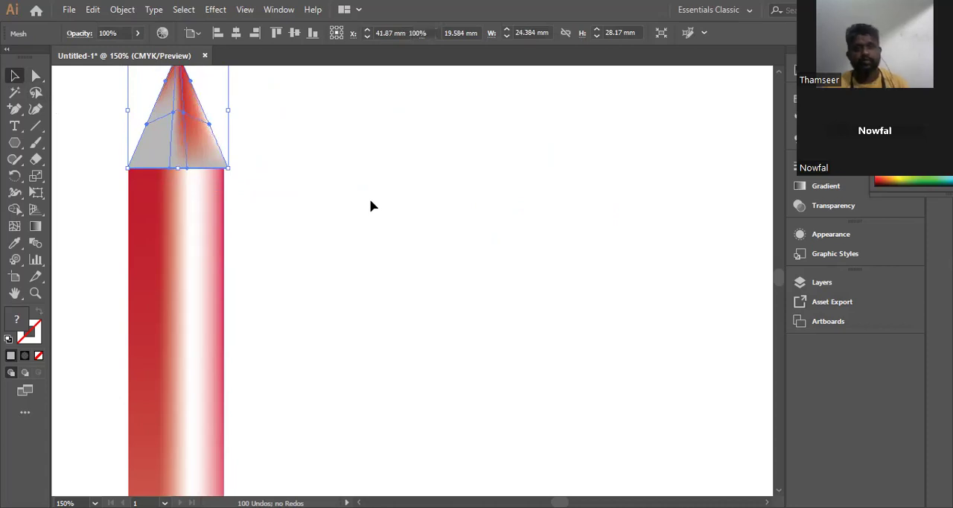
click(370, 201)
key(ctrl+0)
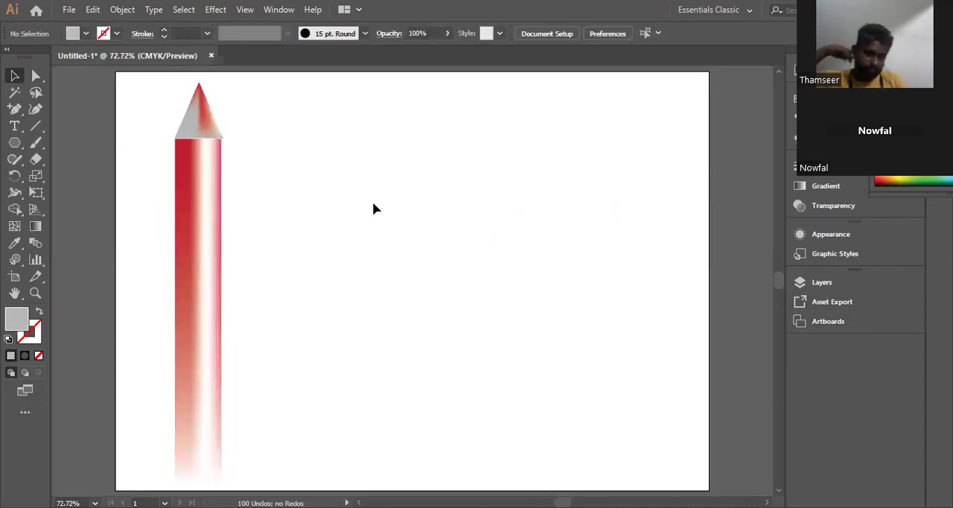